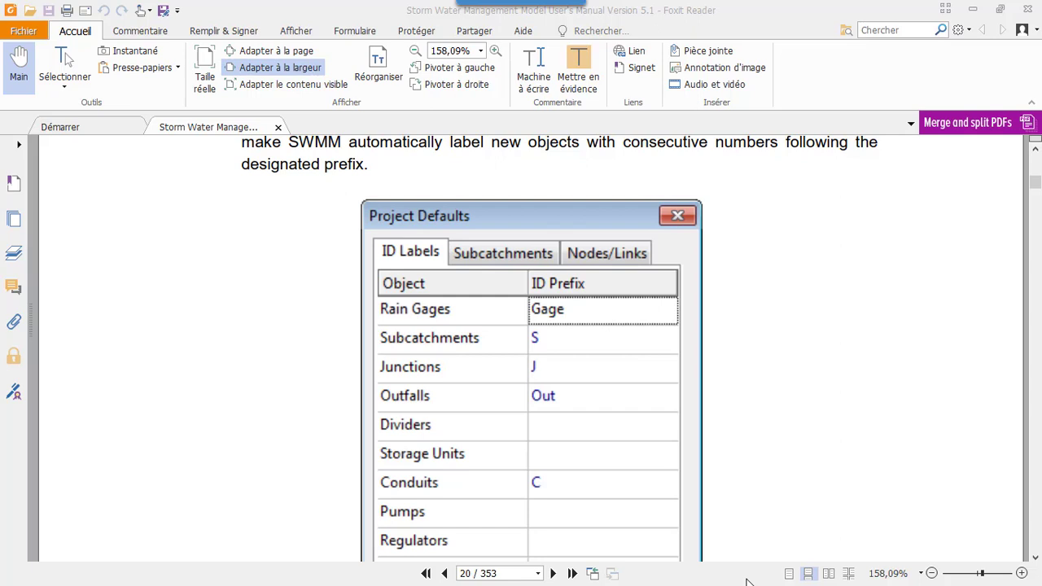
Switch from the PDF manual to SWMM 5.1 and open the Project Defaults settings
key("alt+Tab")
key("alt+Tab")
key("alt+Tab")
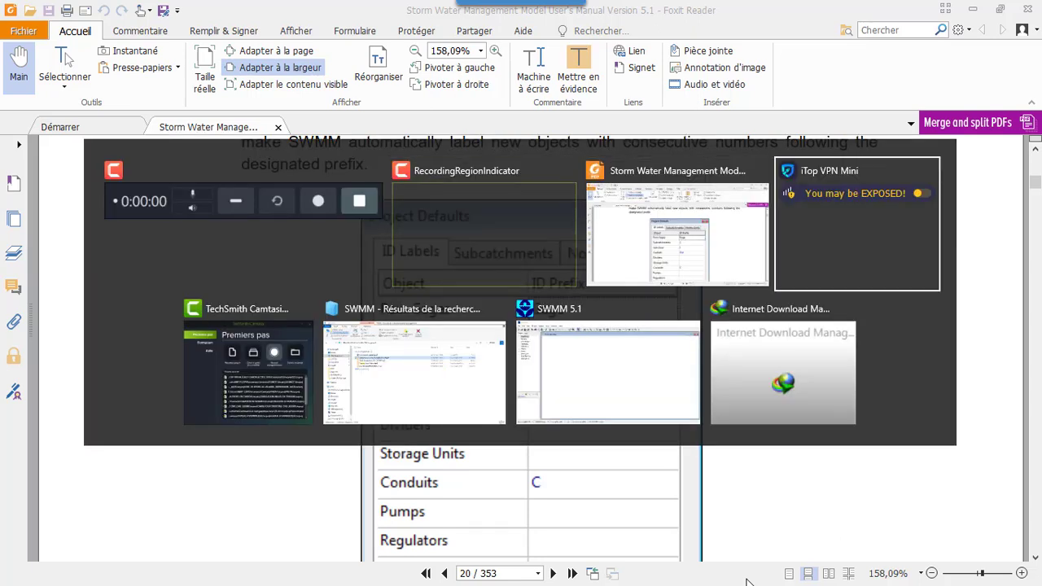
key("alt+Tab")
key("alt+Tab")
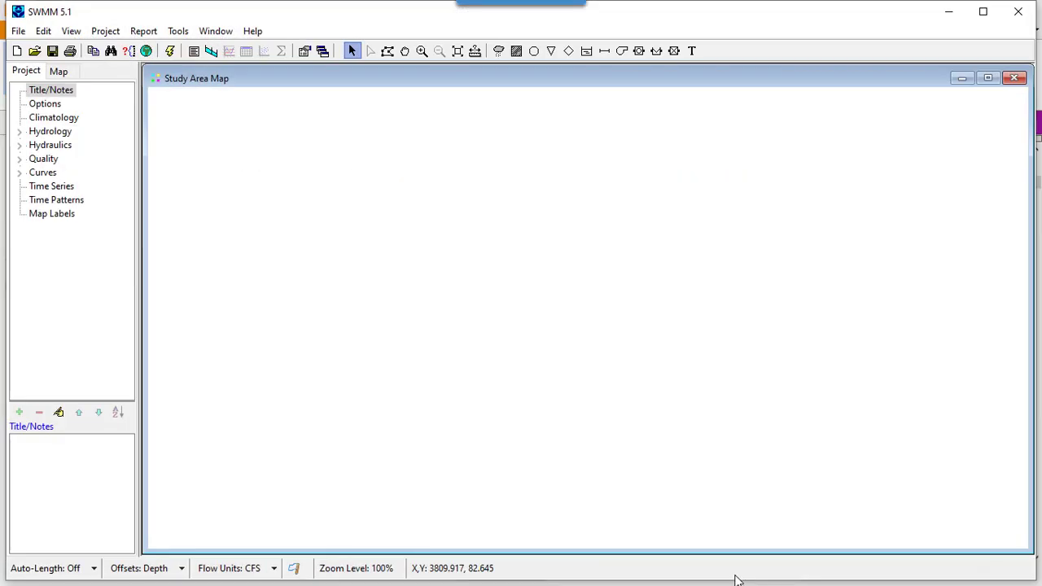
left_click(105, 31)
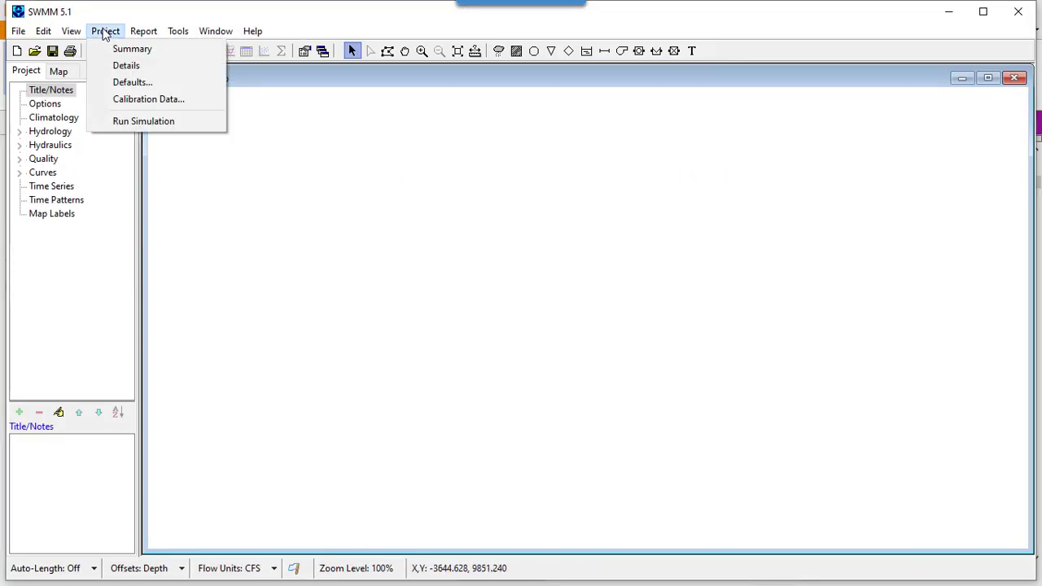
left_click(136, 85)
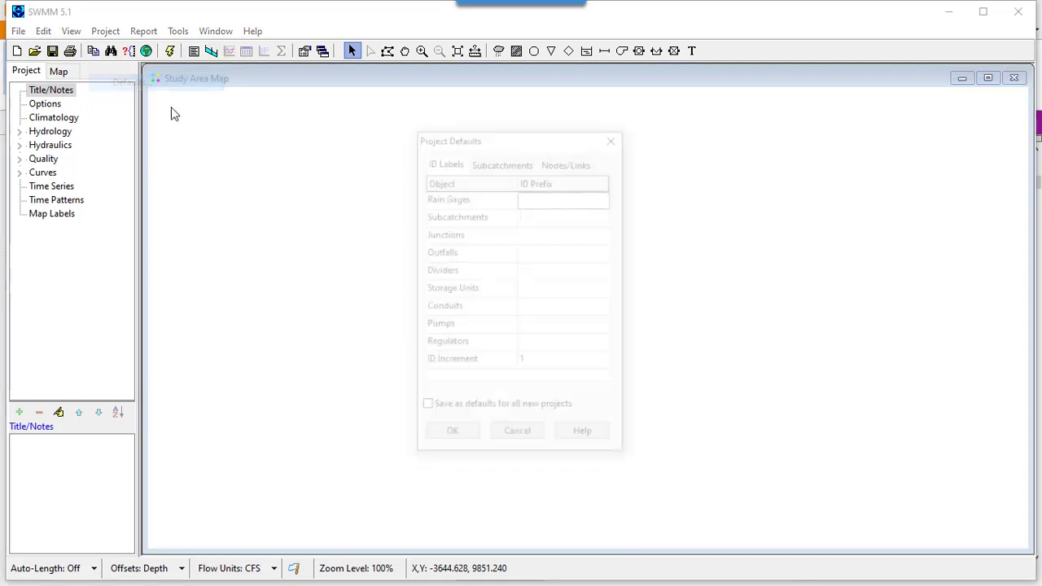
Set the default ID prefixes to Gage for rain gages and S for subcatchments
left_click(550, 204)
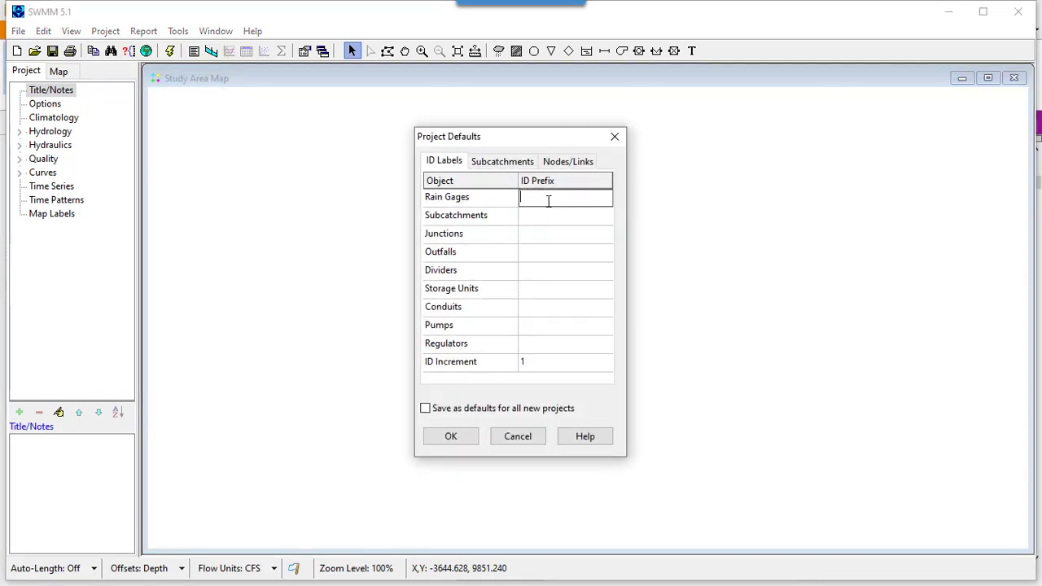
type("G")
type("age")
left_click(553, 221)
type("S")
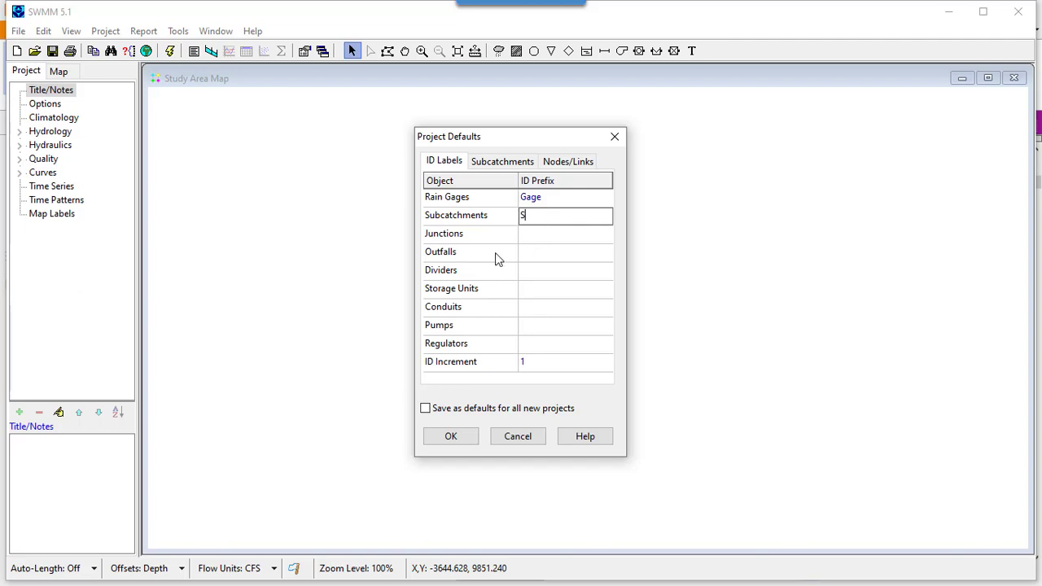
Set the default ID prefixes to J for junctions, out for outfalls and C for conduits
left_click(543, 238)
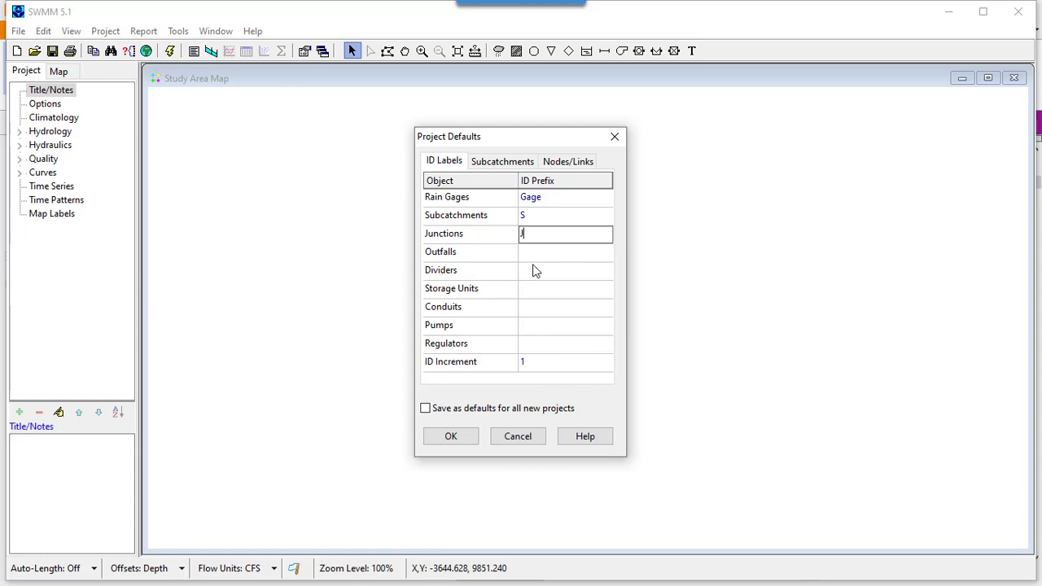
left_click(533, 255)
type("out")
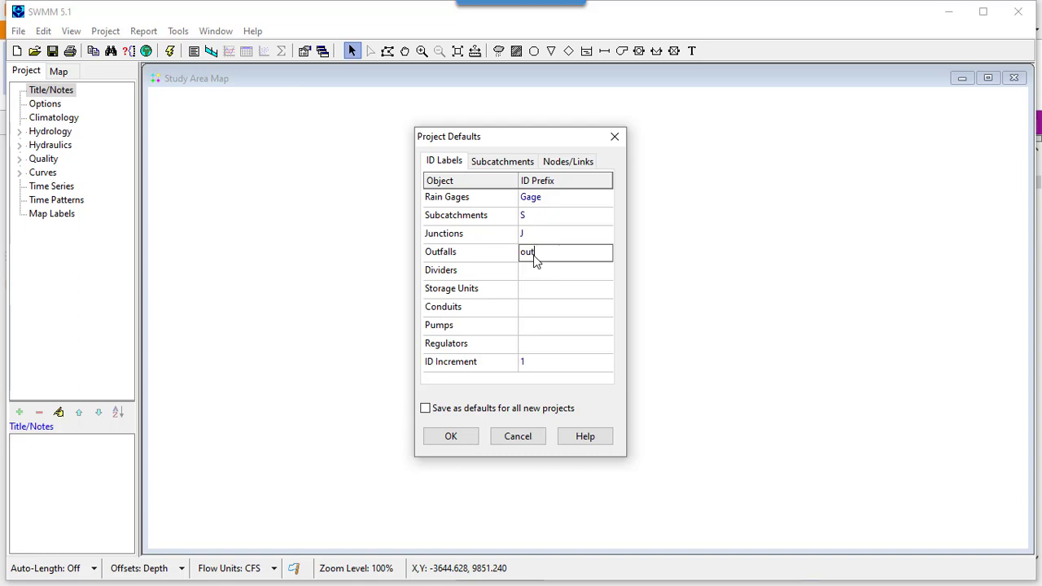
left_click(531, 315)
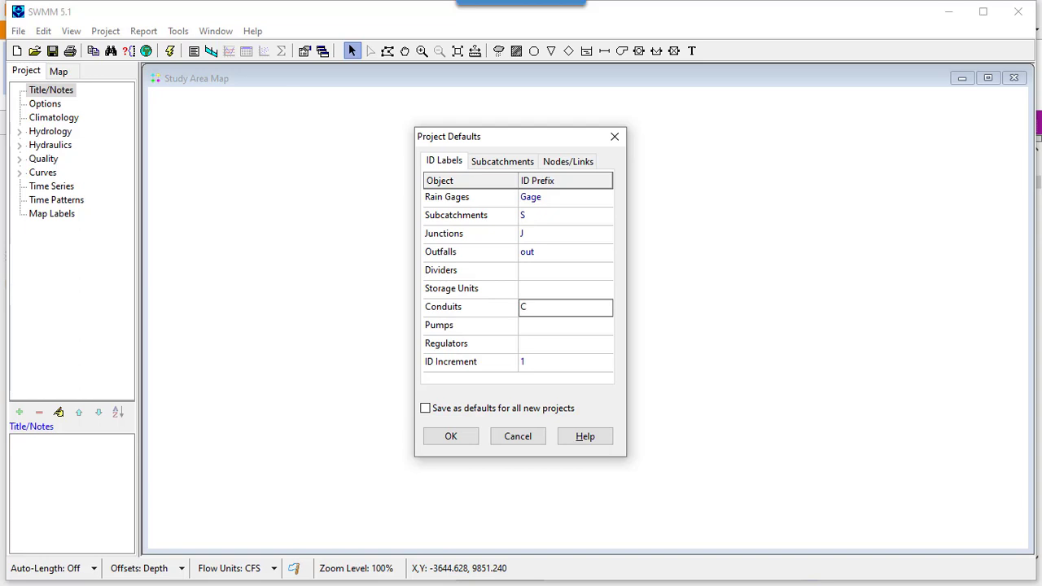
Switch to the SWMM manual in Foxit Reader, read the default subcatchment values in step 4, and return to SWMM
key("alt+Tab")
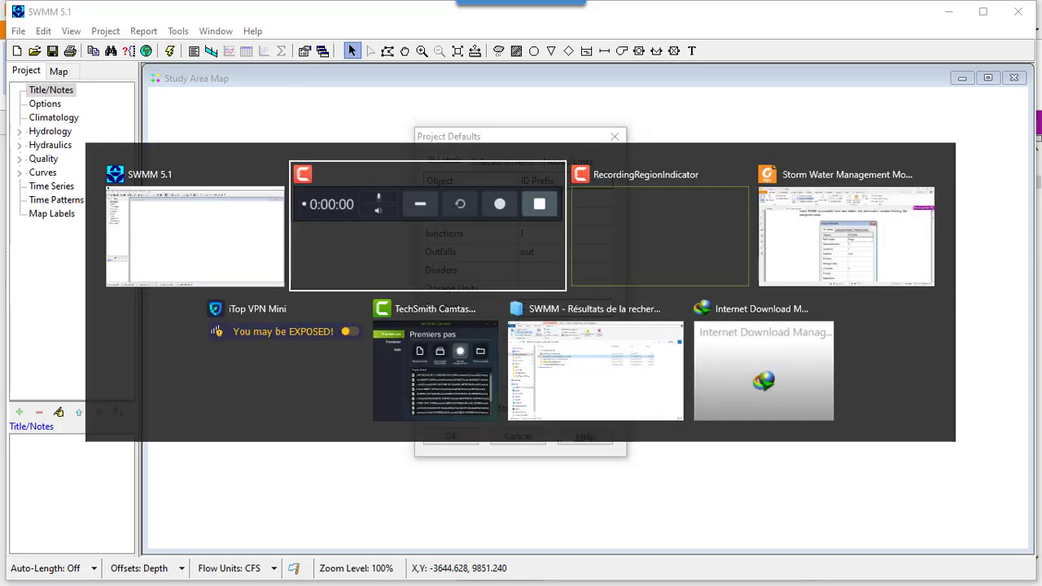
key("Tab")
key("Tab")
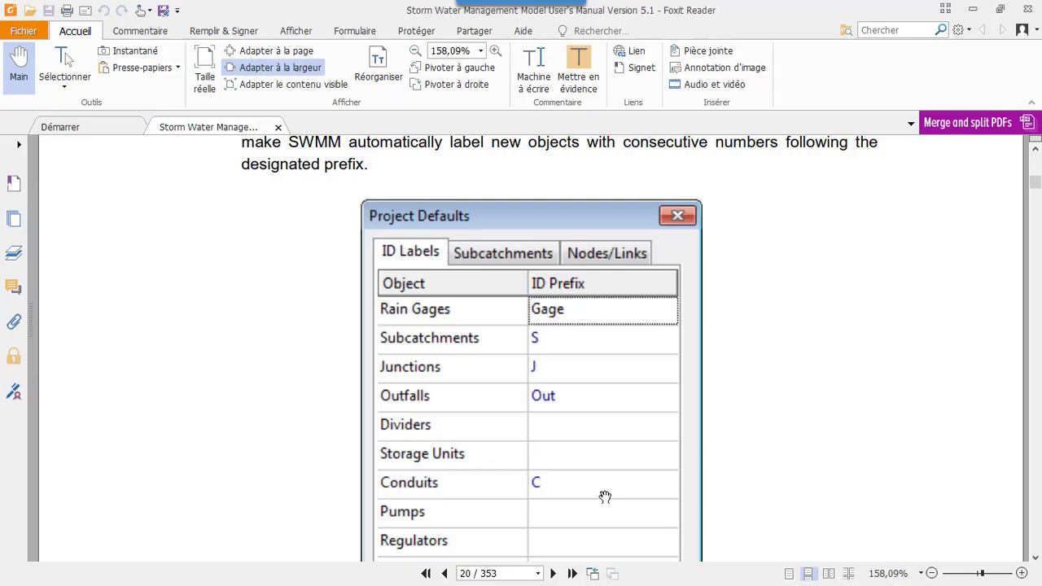
scroll(505, 464, "down", 3)
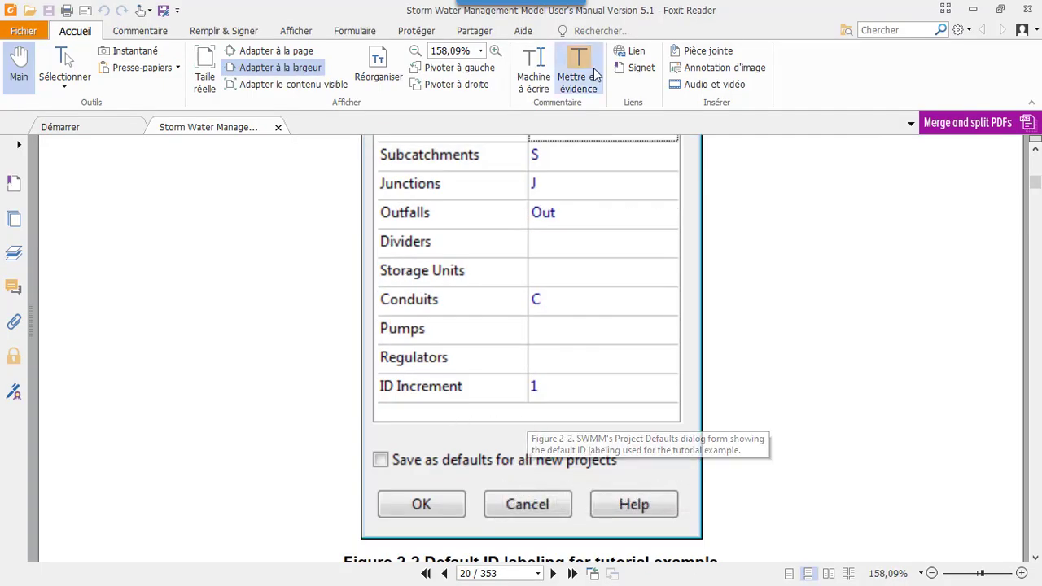
scroll(539, 414, "down", 3)
scroll(549, 400, "down", 3)
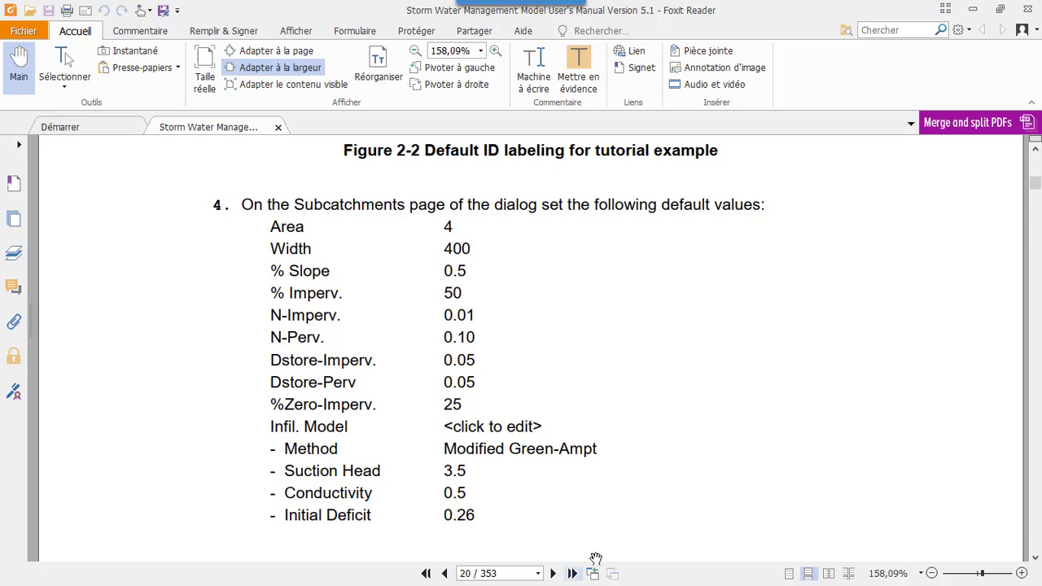
left_click(976, 11)
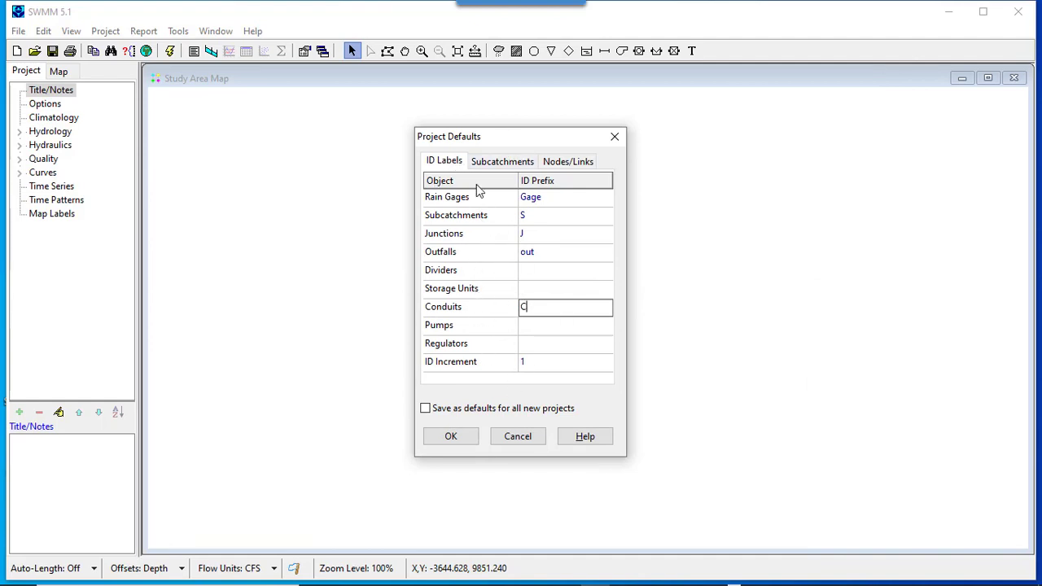
Set the default subcatchment area to 4 and width to 400
left_click(497, 162)
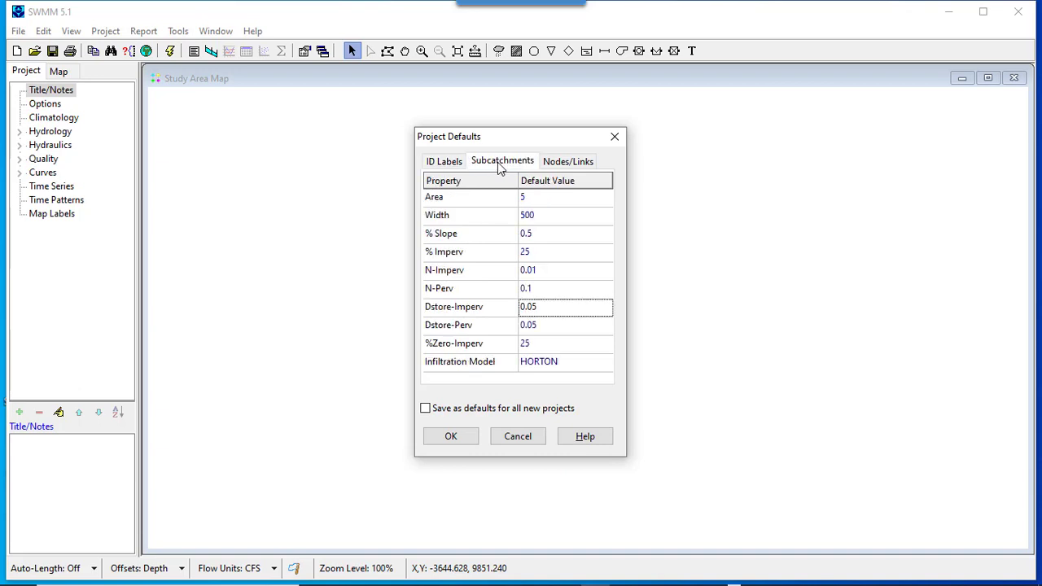
left_click(563, 198)
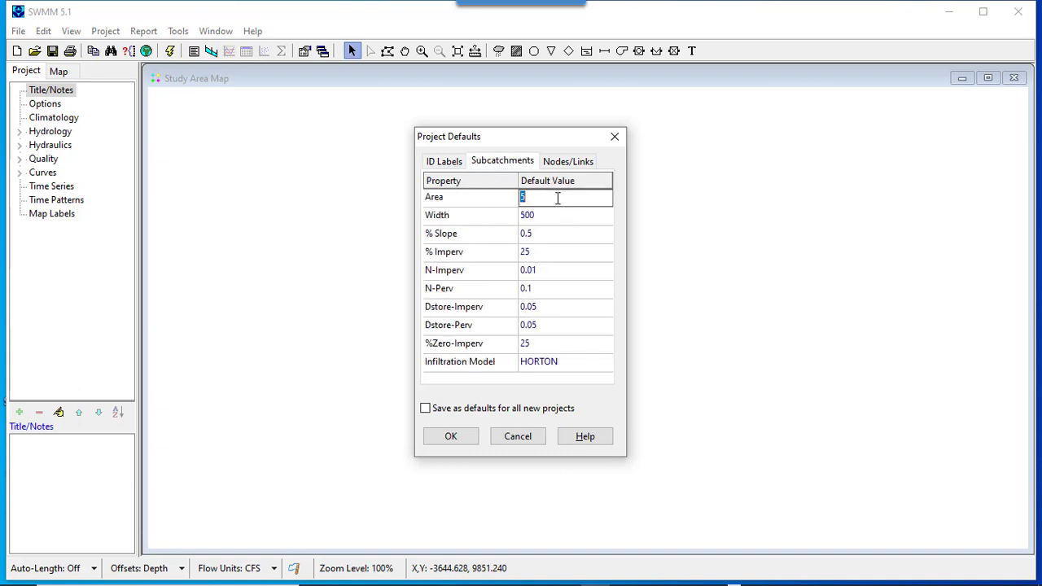
type("4")
left_click(543, 222)
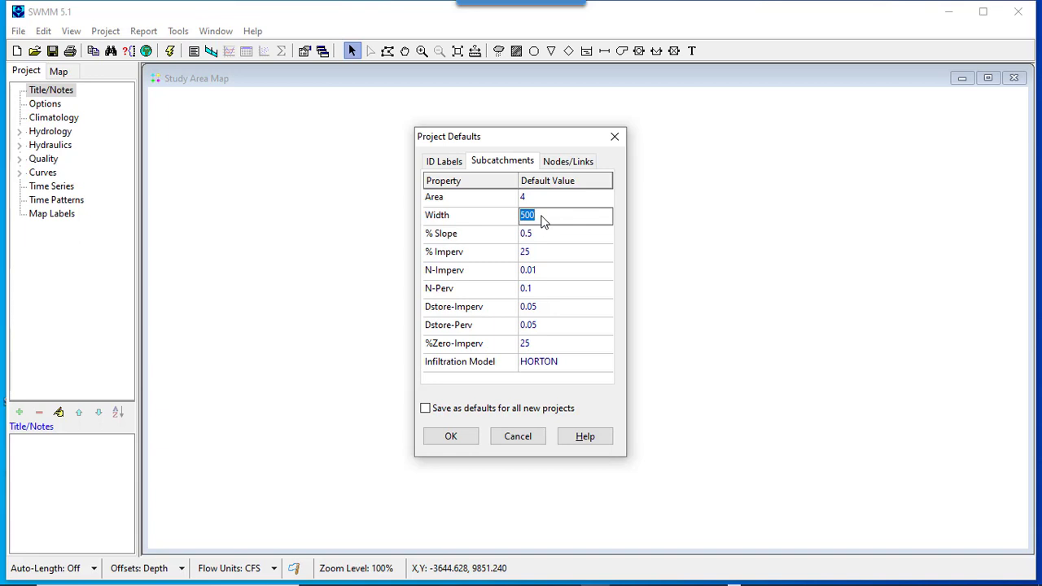
type("400")
left_click(536, 239)
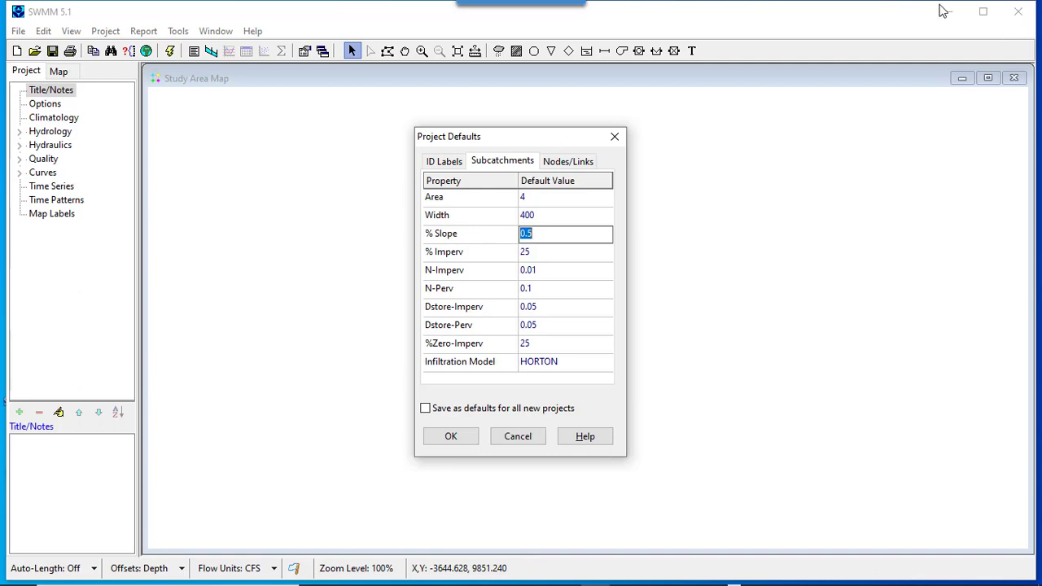
Check the subcatchment values in the Foxit Reader manual, return to SWMM and set the default % Imperv to 50
key("alt+Tab")
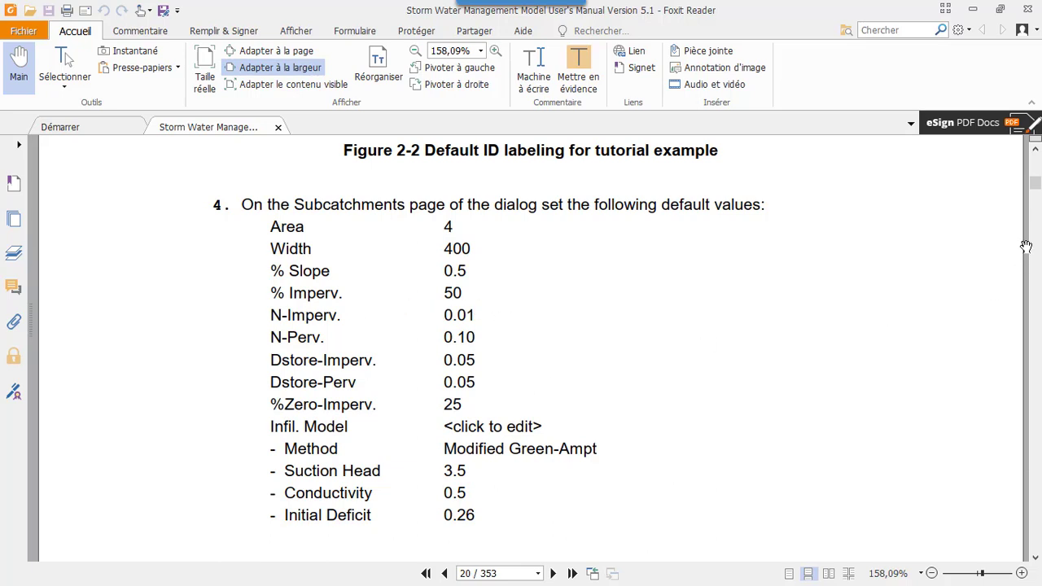
left_click(974, 9)
left_click(545, 255)
left_click(545, 254)
type("50")
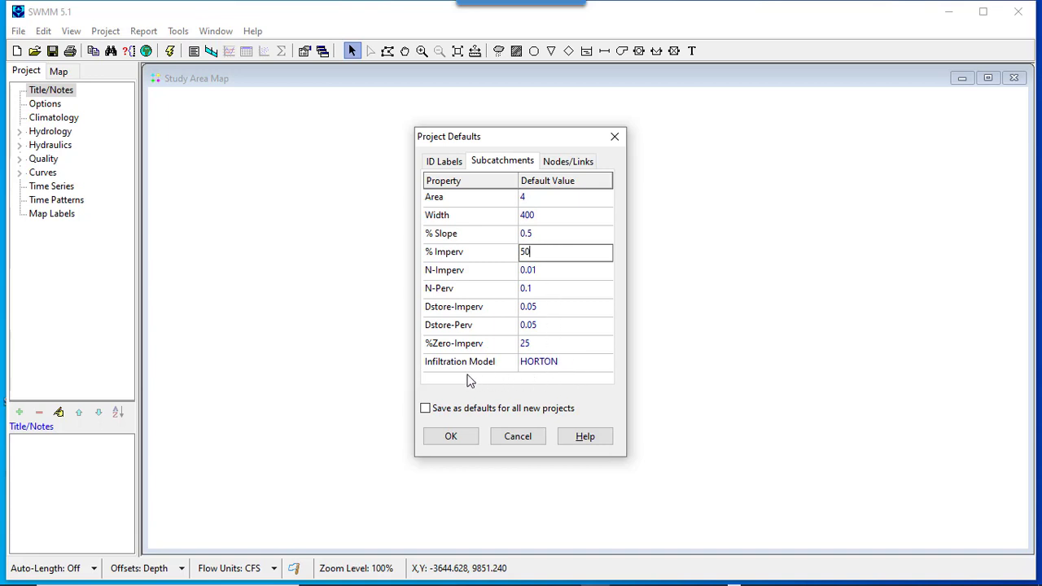
Change the default subcatchment infiltration method to MODIFIED_GREEN_AMPT
left_click(601, 368)
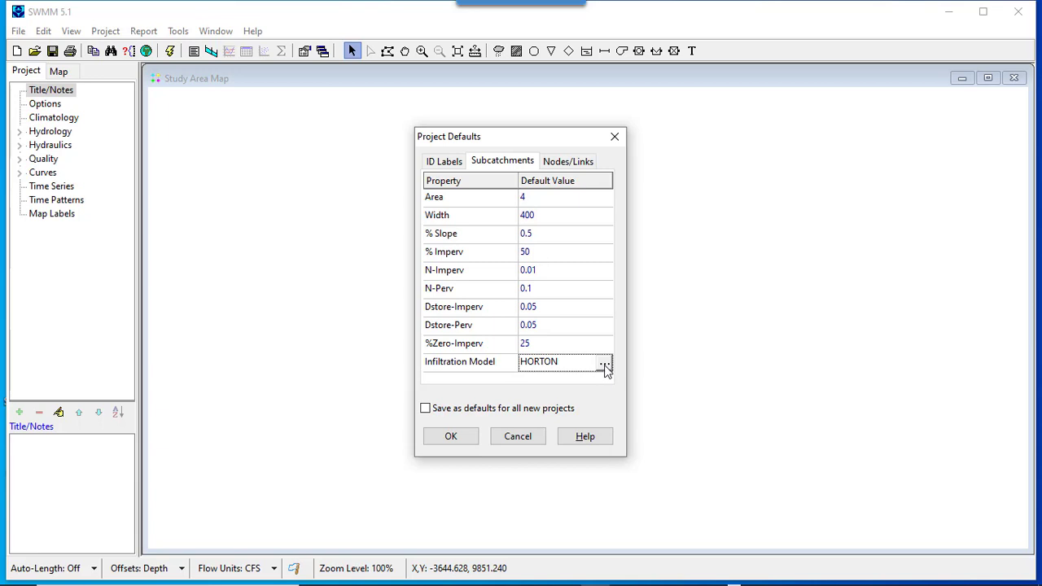
left_click(604, 365)
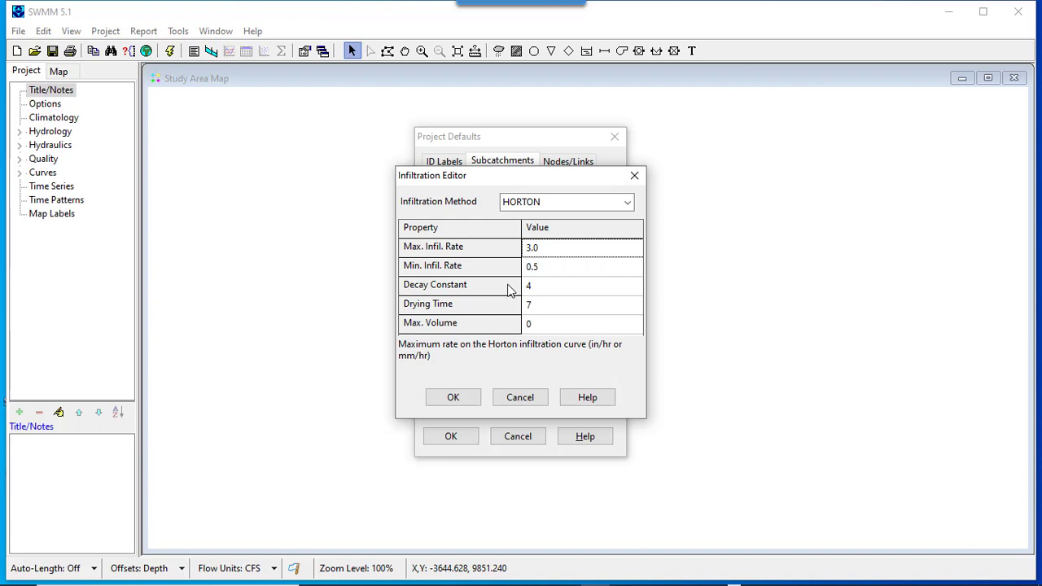
left_click(627, 202)
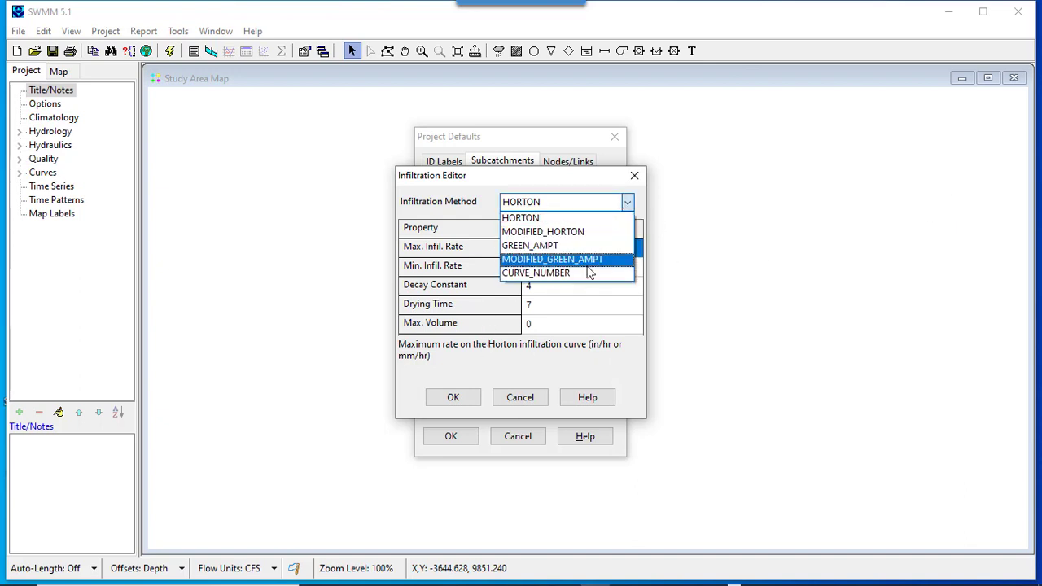
left_click(594, 259)
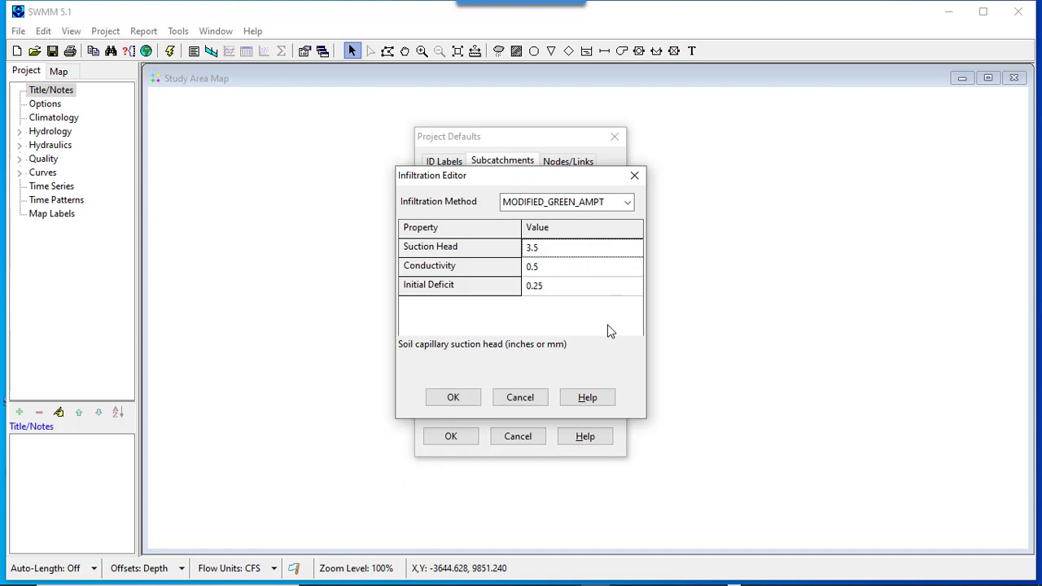
Consult the infiltration and Nodes/Links values in the Foxit Reader manual, then in SWMM set the Initial Deficit to 0.26 and accept the infiltration settings
key("alt+Tab")
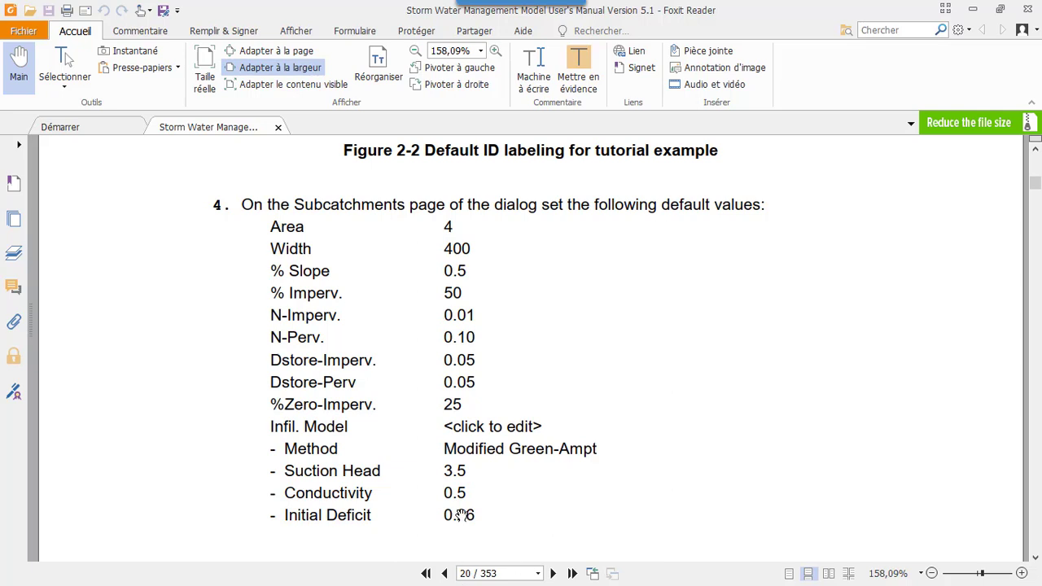
scroll(458, 514, "down", 2)
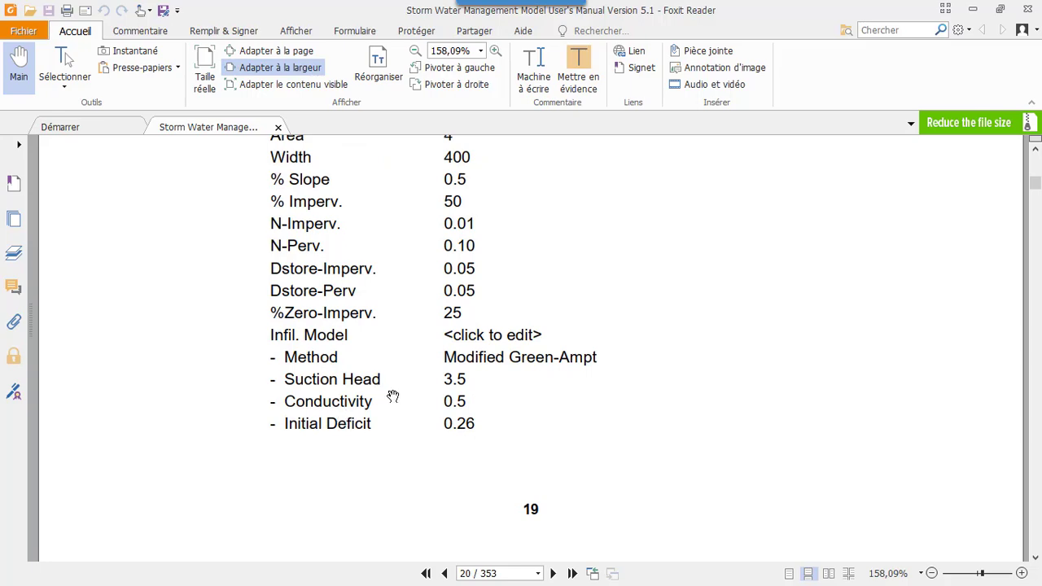
scroll(391, 397, "down", 5)
scroll(393, 396, "down", 5)
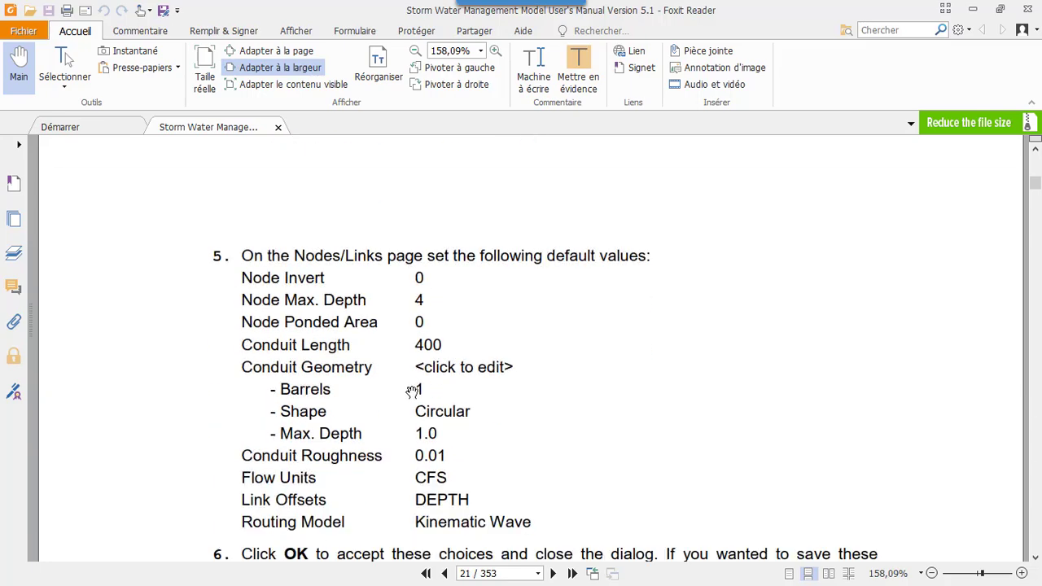
scroll(415, 388, "down", 1)
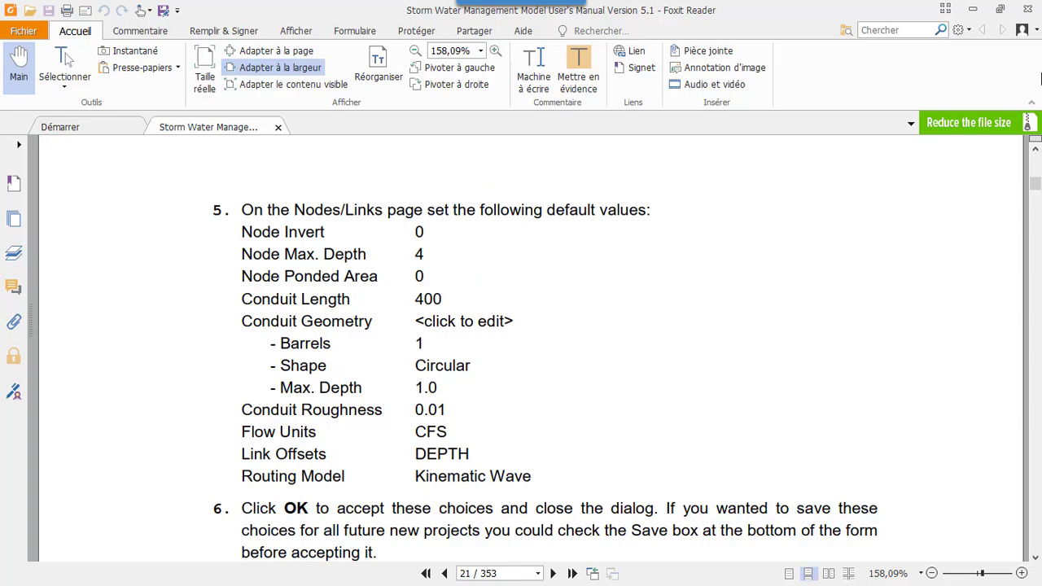
left_click(972, 9)
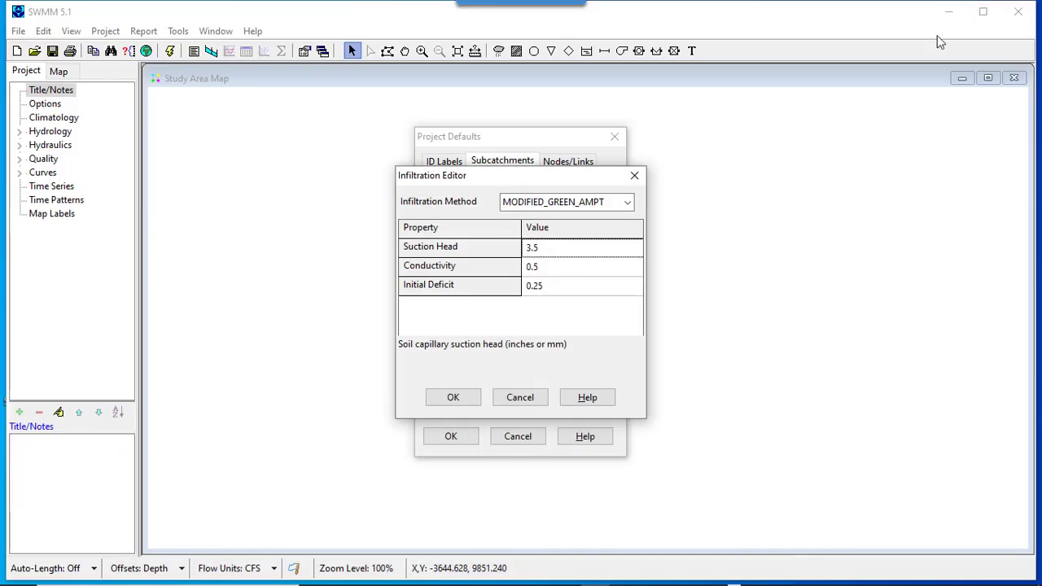
left_click(574, 289)
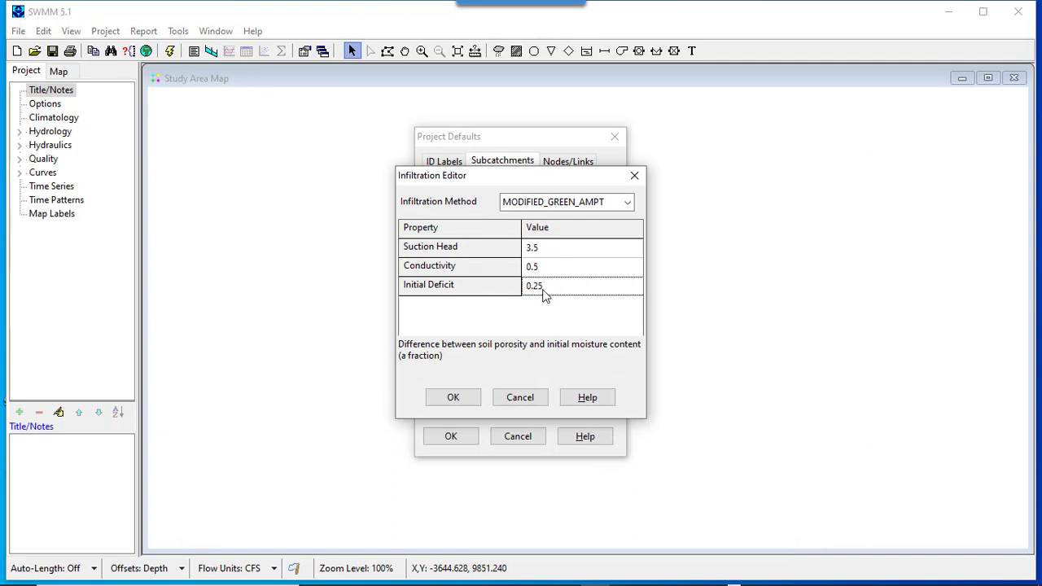
type("0.26")
left_click(453, 397)
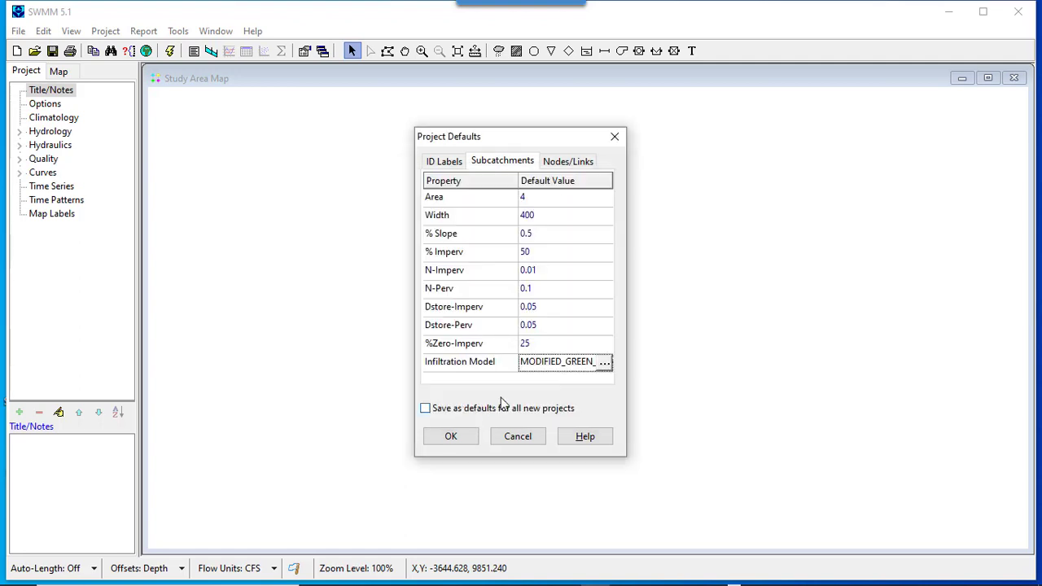
Check the Nodes/Links defaults against the Foxit Reader manual and set the default Node Max. Depth to 4 in SWMM
left_click(567, 162)
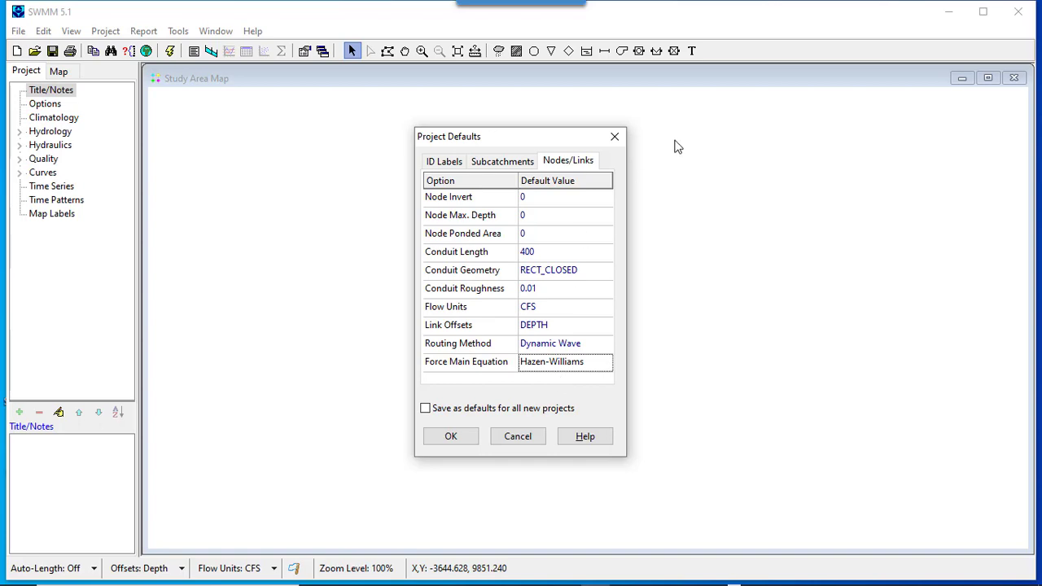
key("alt+Tab")
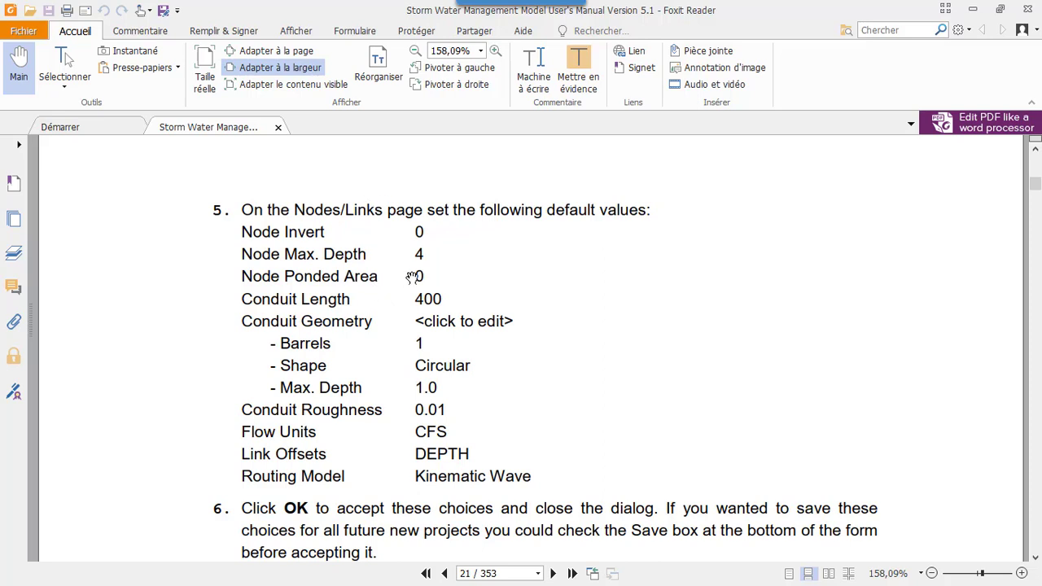
scroll(300, 310, "down", 1)
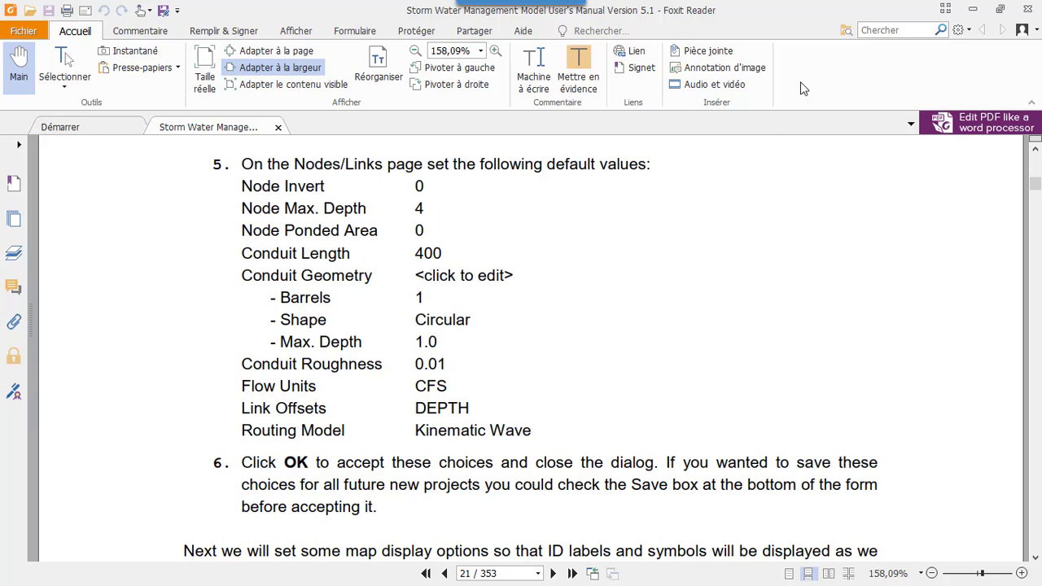
left_click(972, 9)
left_click(537, 214)
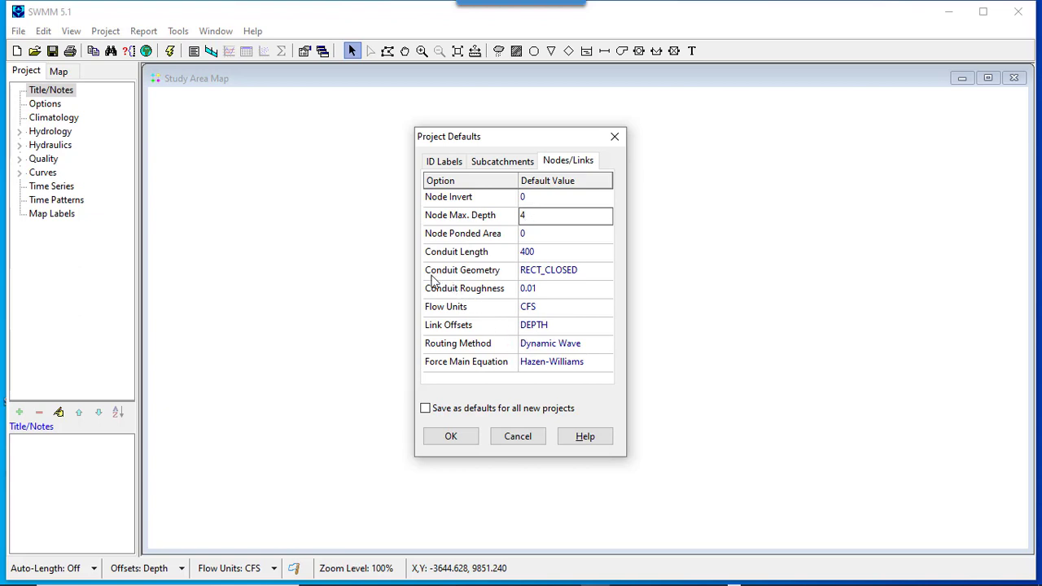
Open the cross-section settings for the default Conduit Geometry, browse the available shapes and choose Circular
left_click(603, 277)
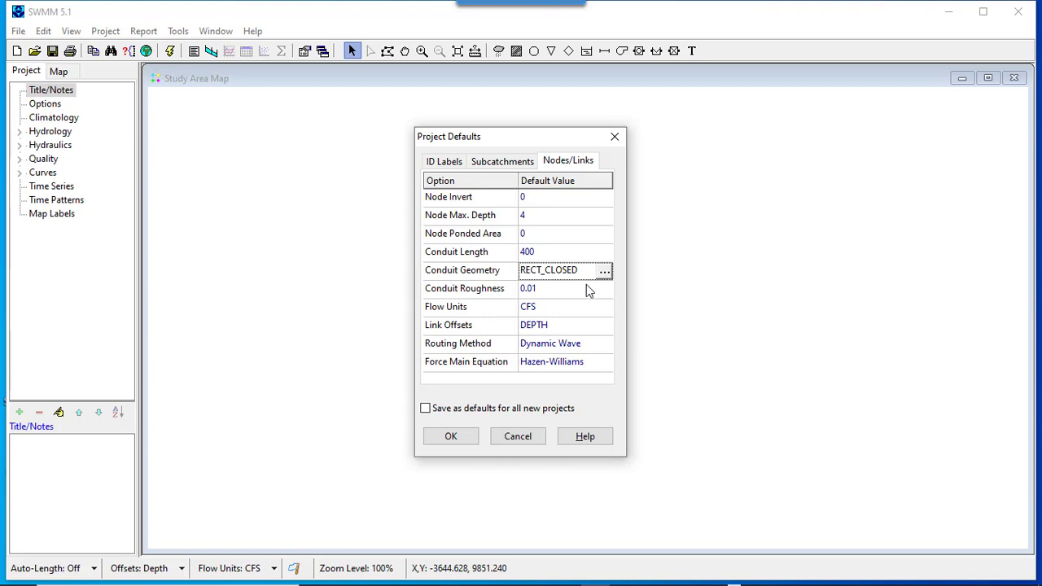
left_click(605, 271)
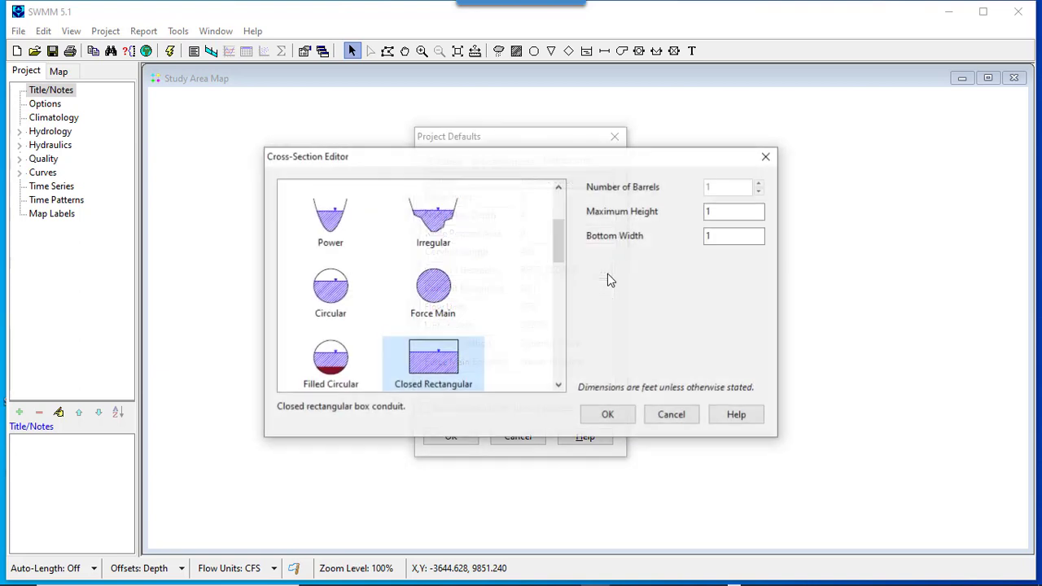
left_click_drag(559, 246, 552, 212)
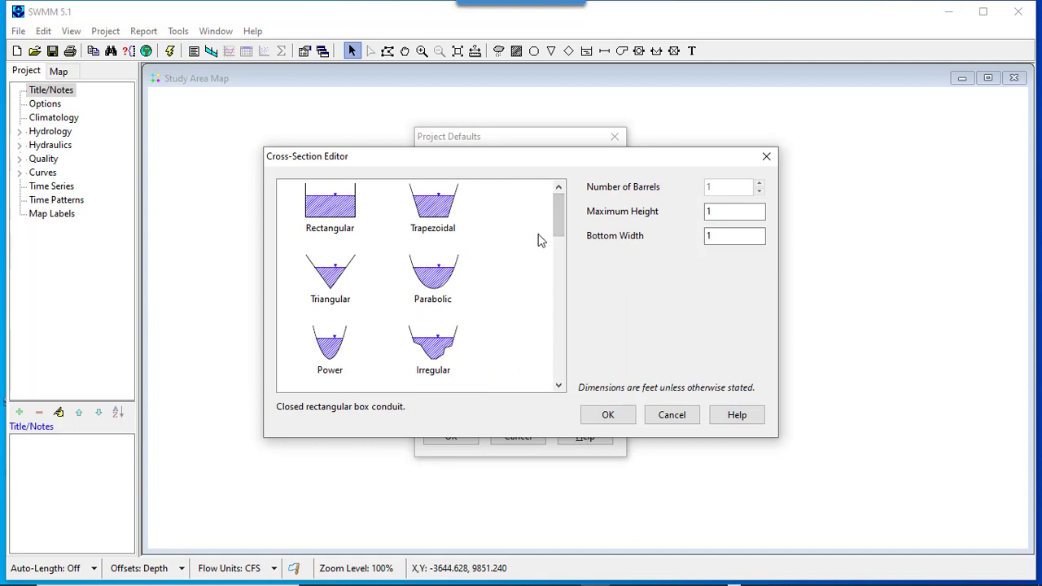
scroll(538, 240, "down", 4)
scroll(537, 240, "down", 4)
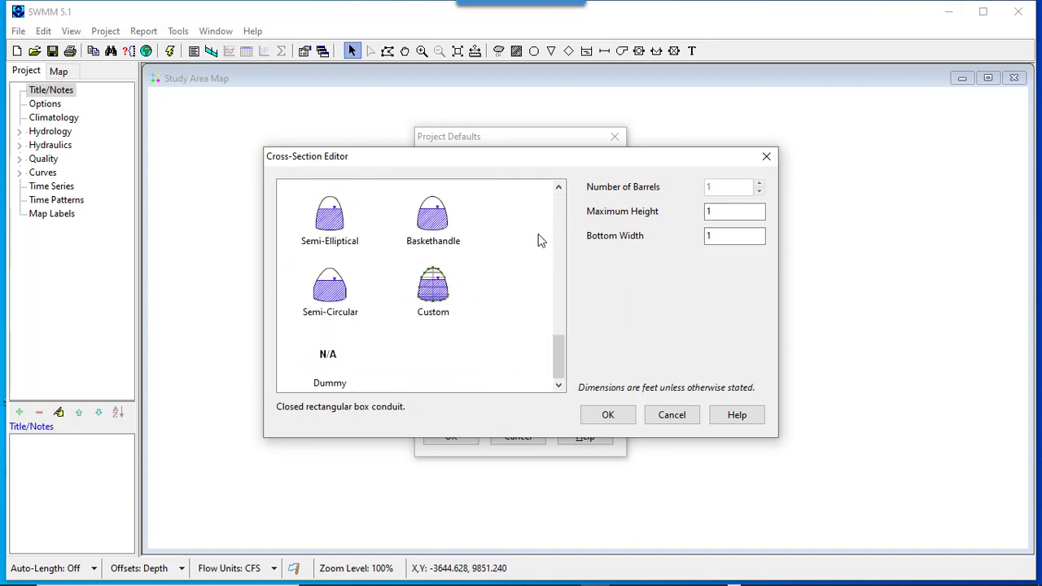
scroll(537, 240, "up", 8)
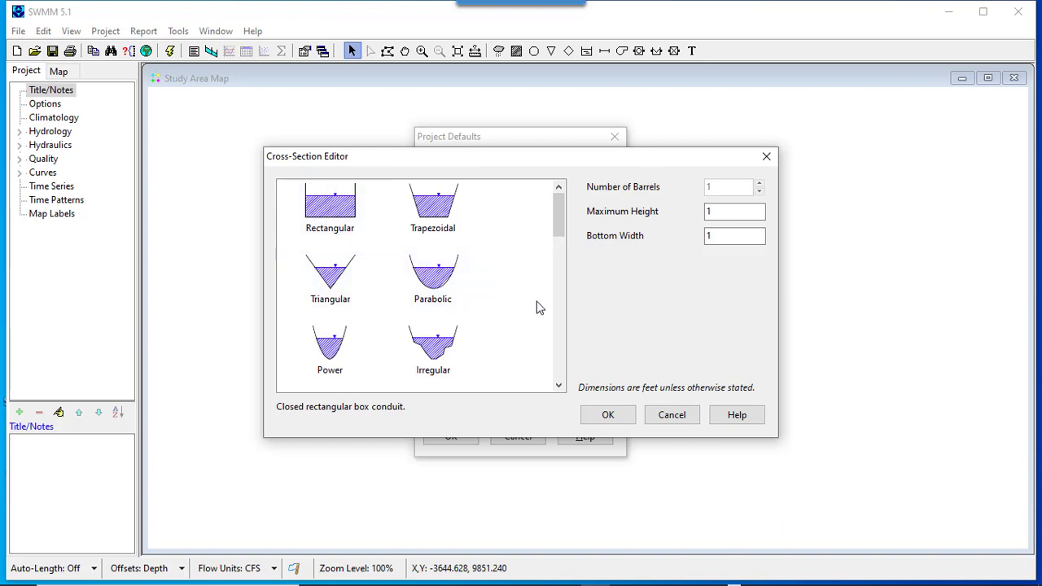
scroll(537, 308, "down", 1)
scroll(537, 308, "up", 2)
scroll(537, 308, "down", 1)
scroll(537, 308, "down", 1)
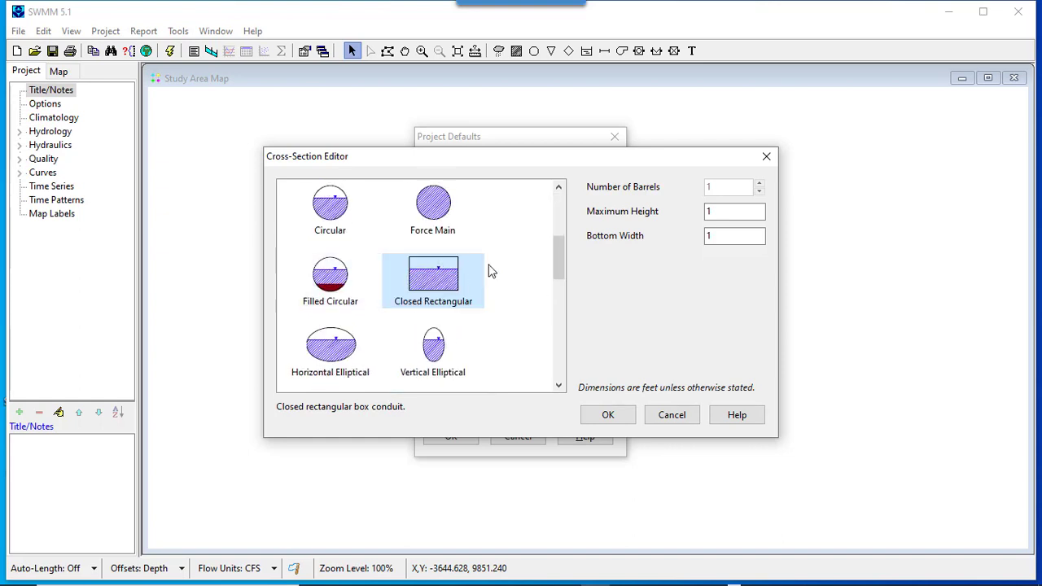
left_click(331, 226)
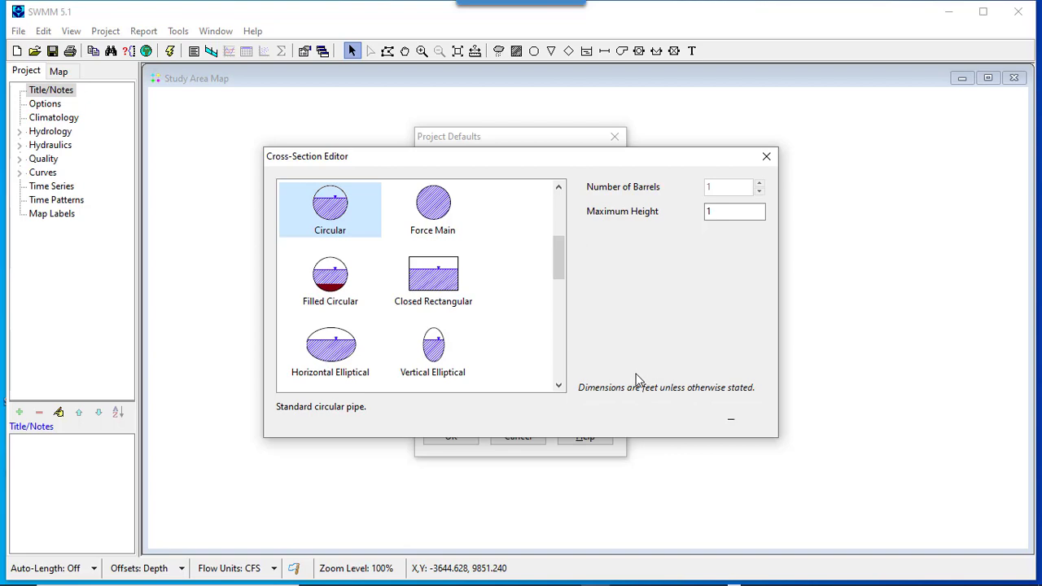
Compare the conduit geometry values with the Foxit Reader manual, then return to SWMM and accept the circular cross-section
key("alt+Tab")
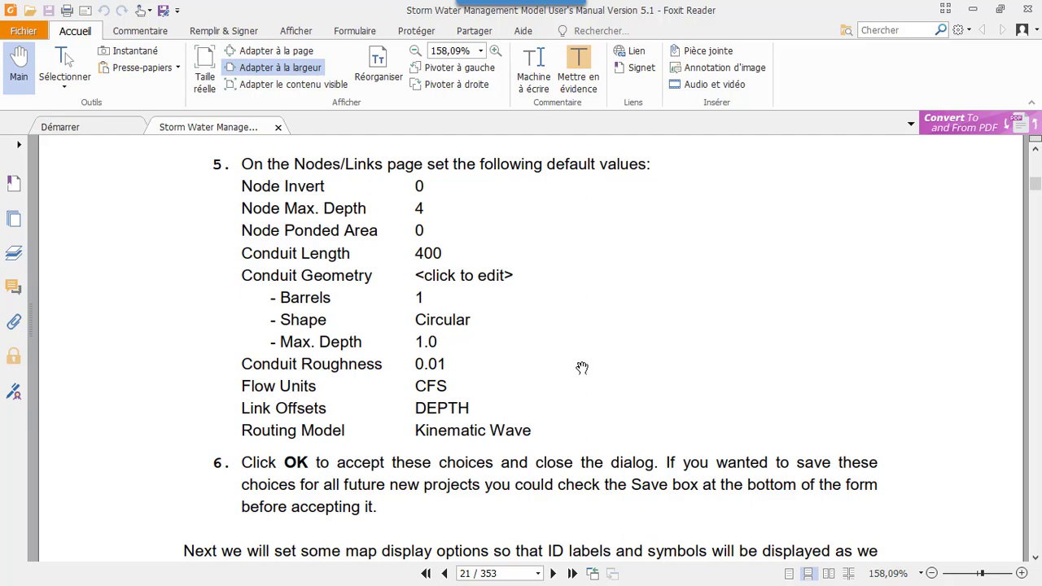
left_click(975, 8)
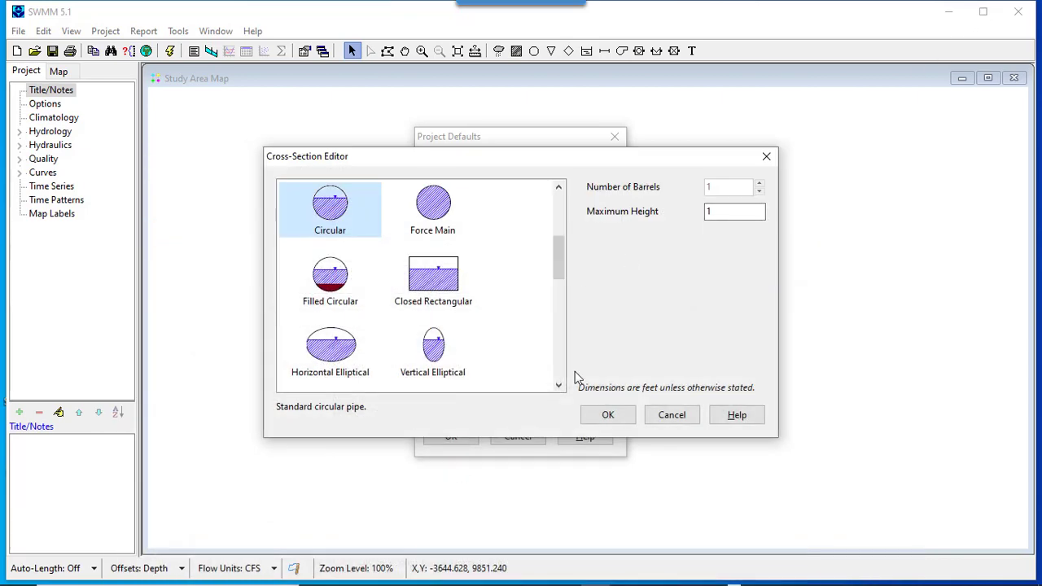
left_click(609, 415)
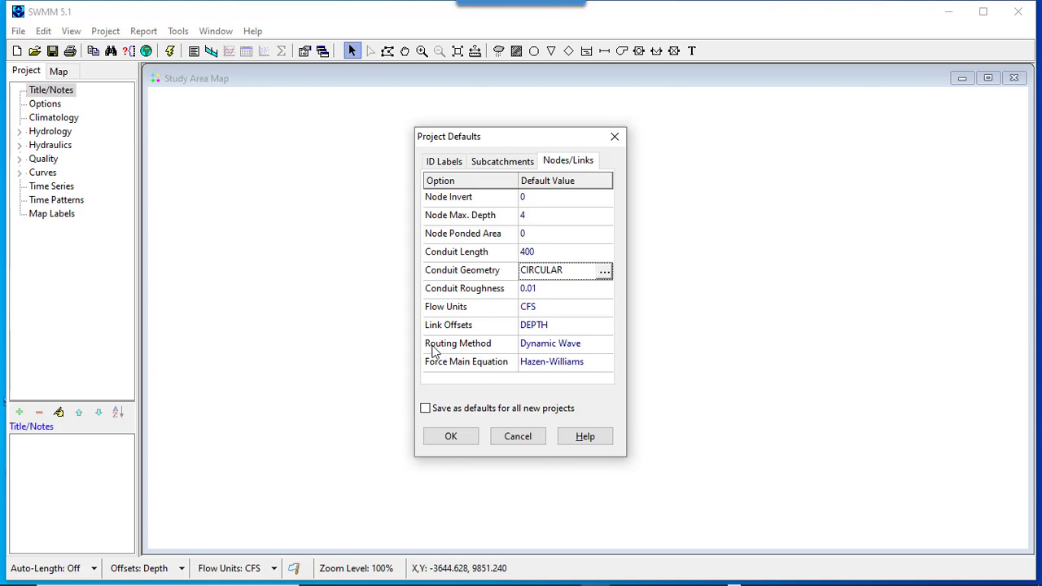
Set the default Routing Method to Kinematic Wave and accept the project defaults
left_click(607, 344)
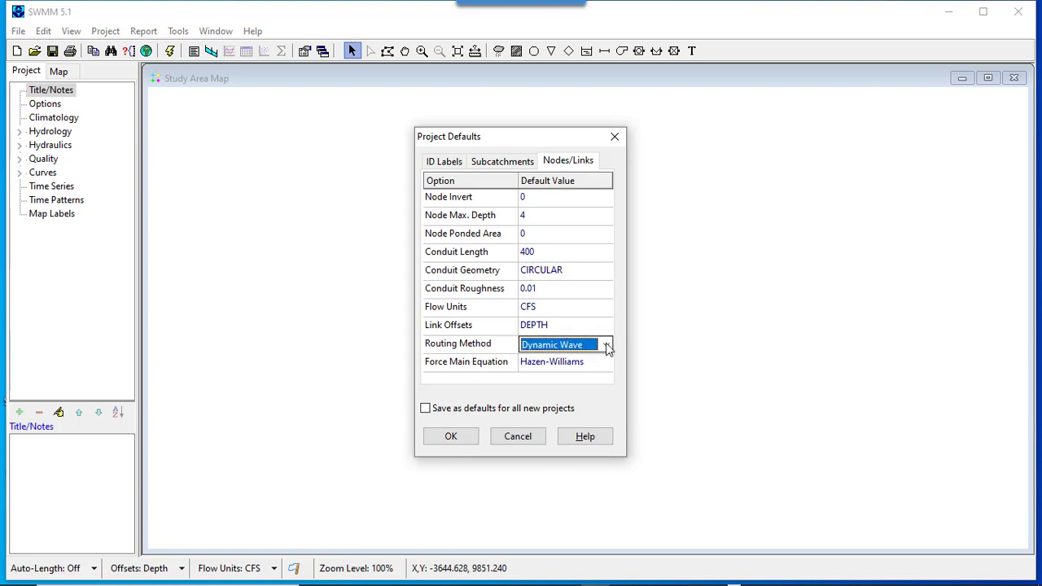
left_click(610, 344)
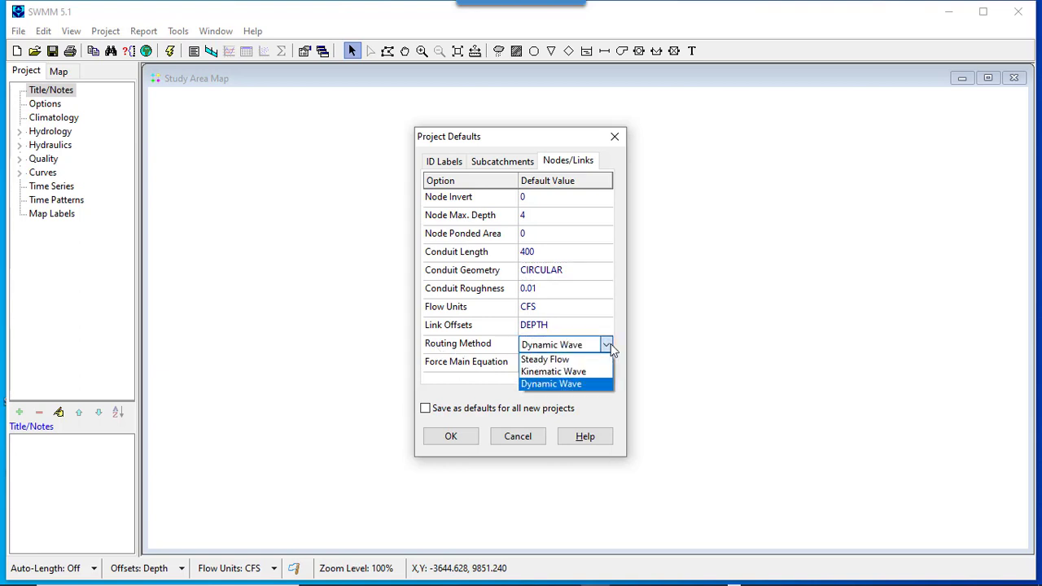
left_click(568, 373)
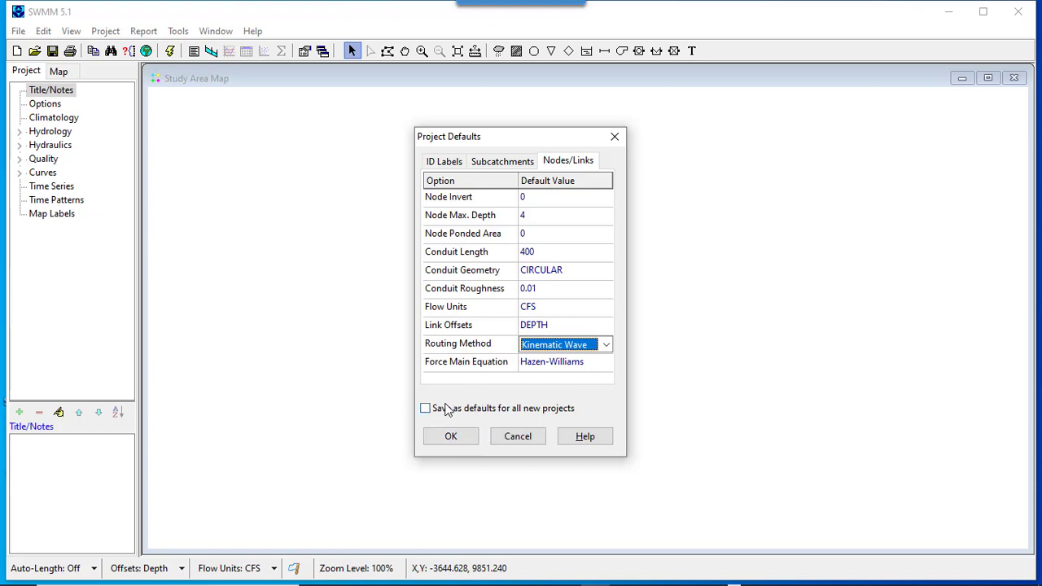
left_click(450, 437)
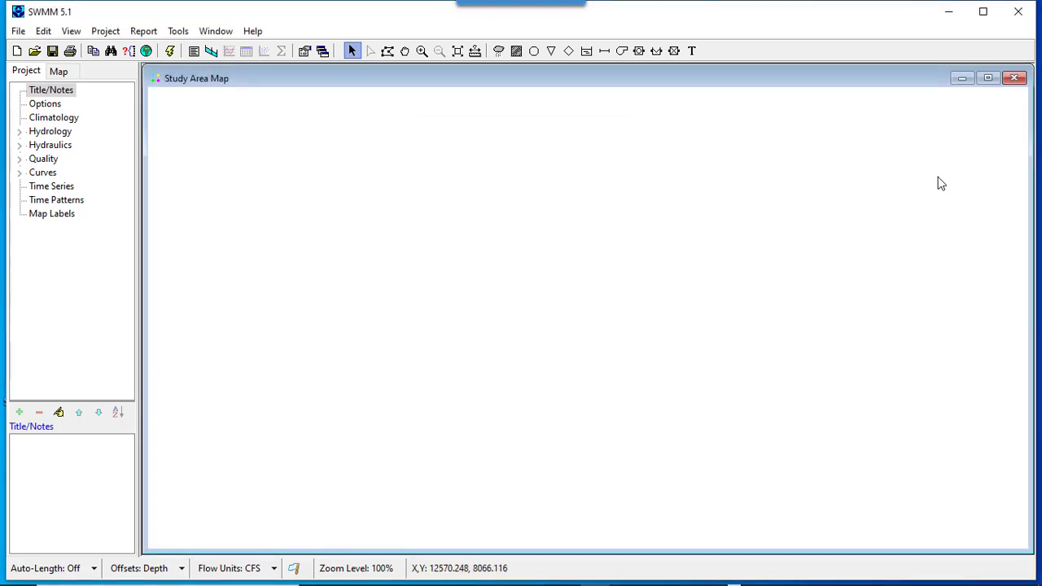
Consult the map display instructions in the Foxit Reader manual, then in SWMM's Map Display Options set the Node Size to 5
key("alt+Tab")
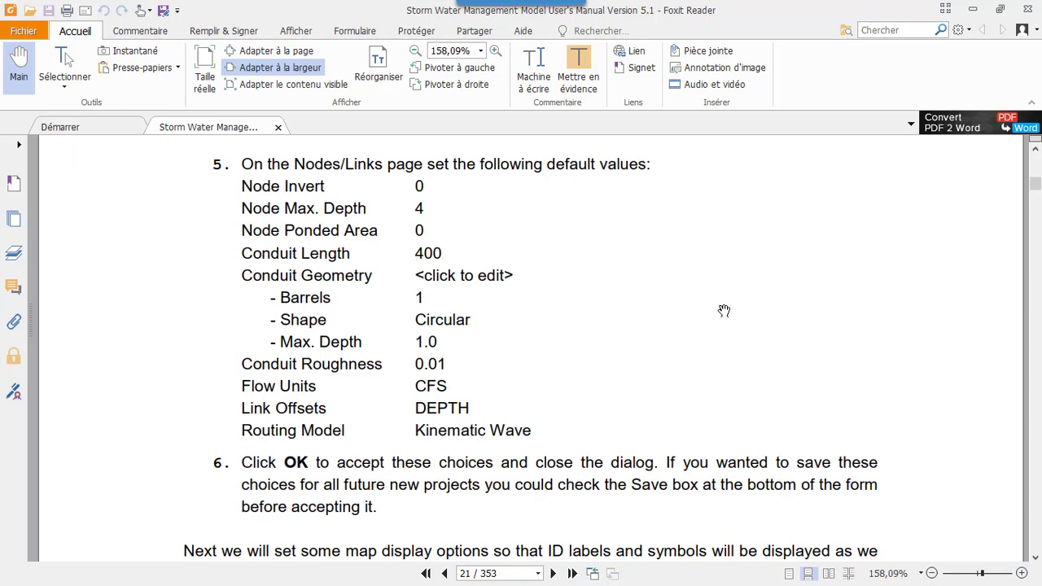
scroll(608, 349, "down", 3)
scroll(584, 349, "down", 3)
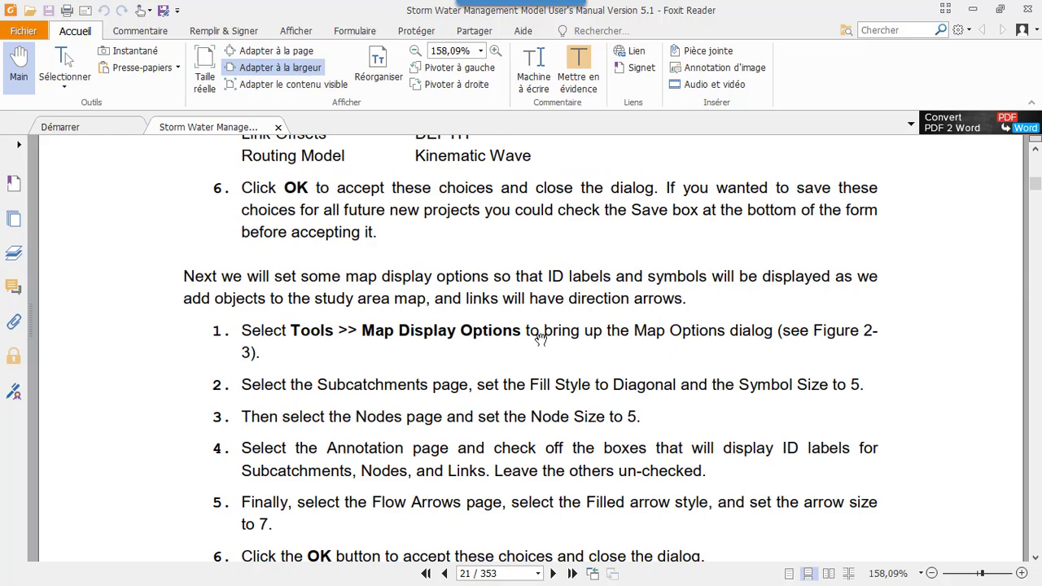
scroll(610, 368, "down", 3)
scroll(608, 365, "up", 1)
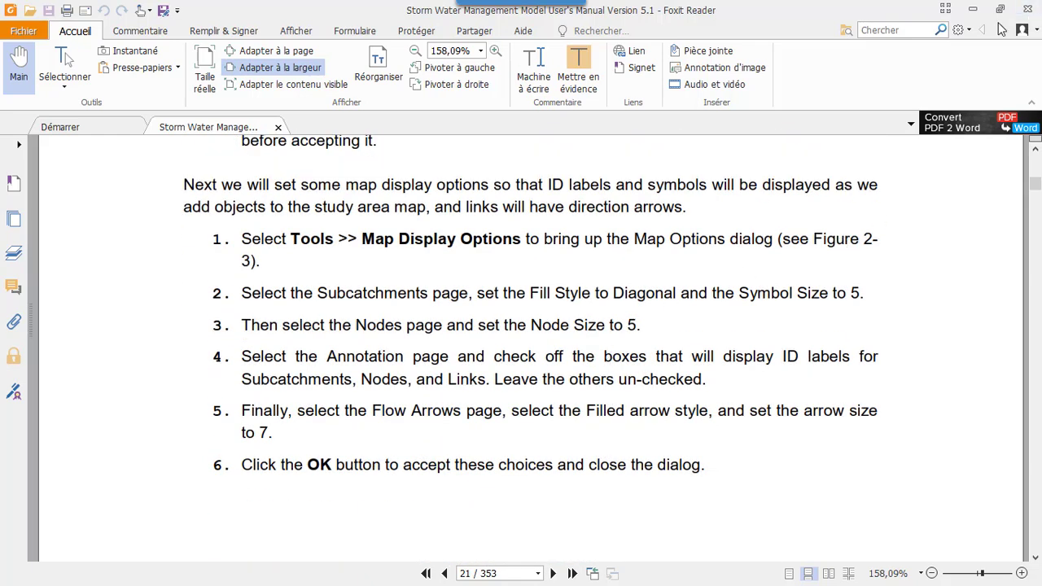
left_click(974, 10)
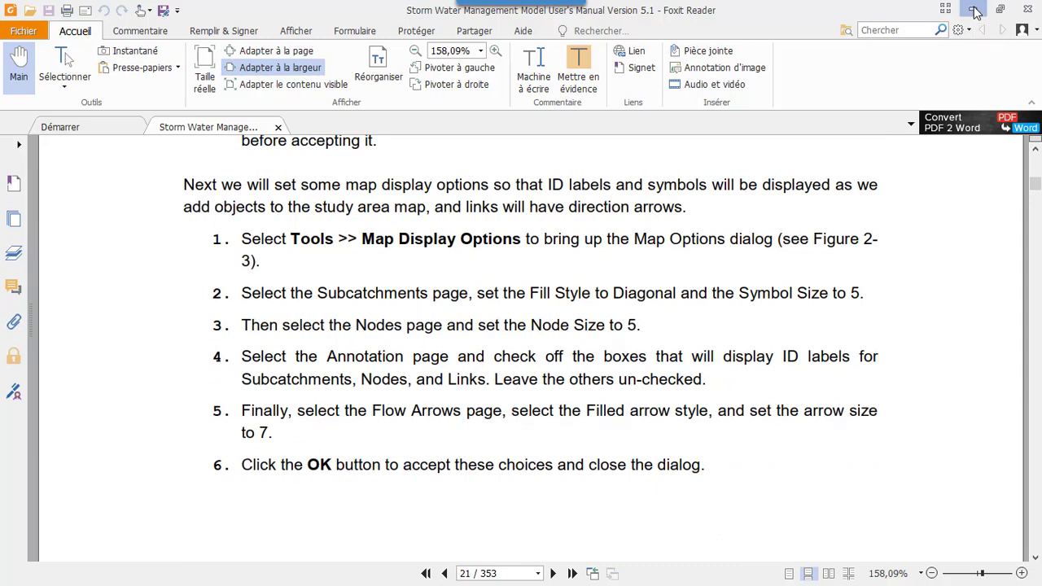
left_click(179, 32)
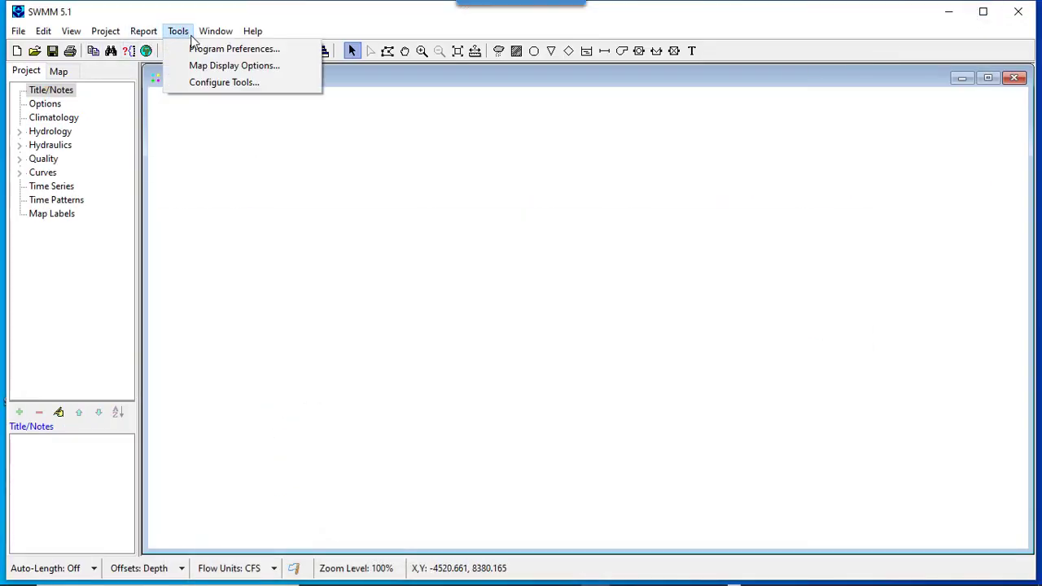
left_click(199, 66)
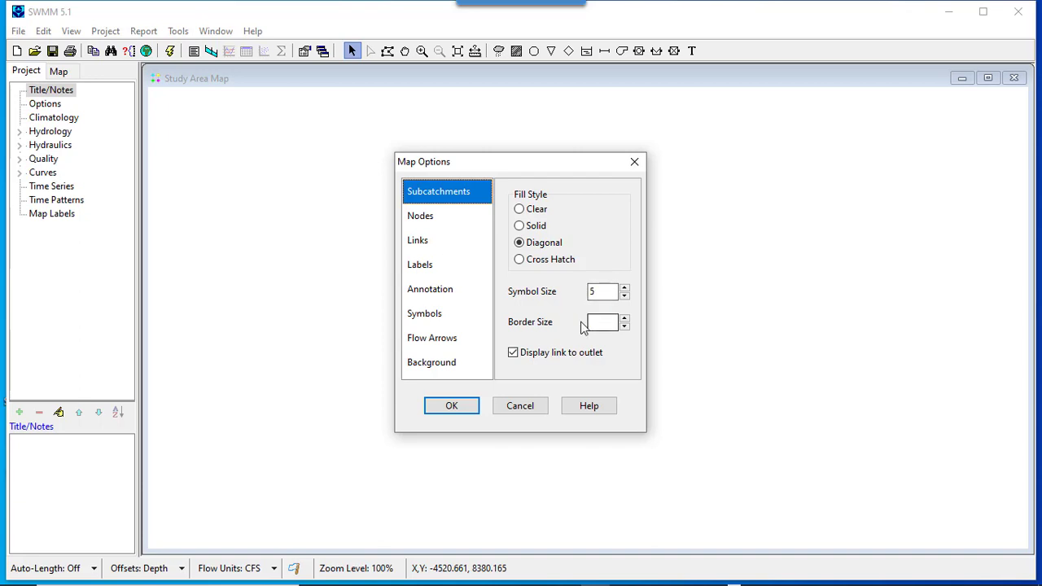
left_click(428, 225)
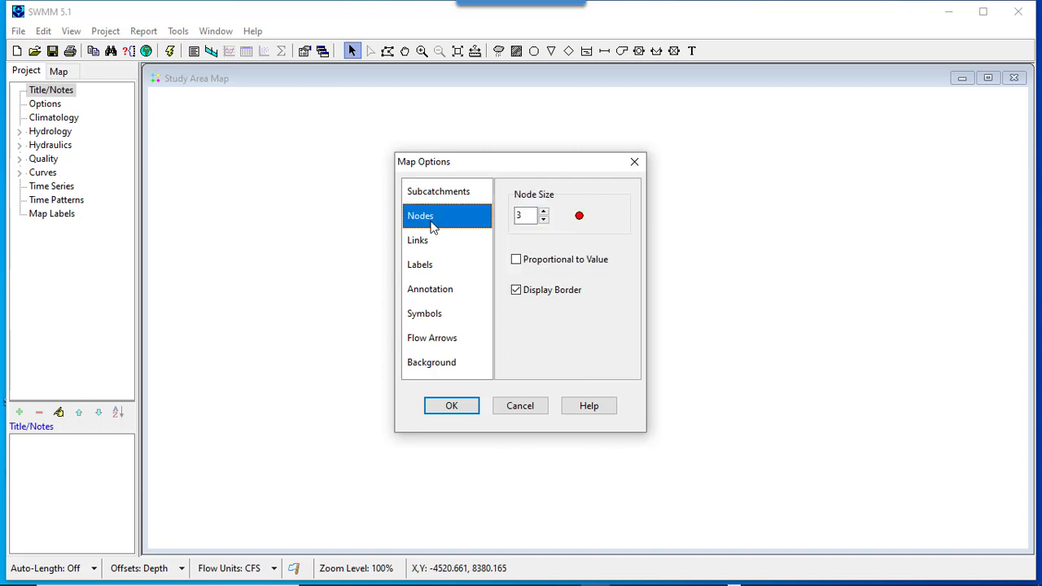
left_click(544, 211)
left_click(544, 212)
Review the remaining Map Options pages and set the flow arrows to the Filled style with an arrow size of 7
left_click(439, 240)
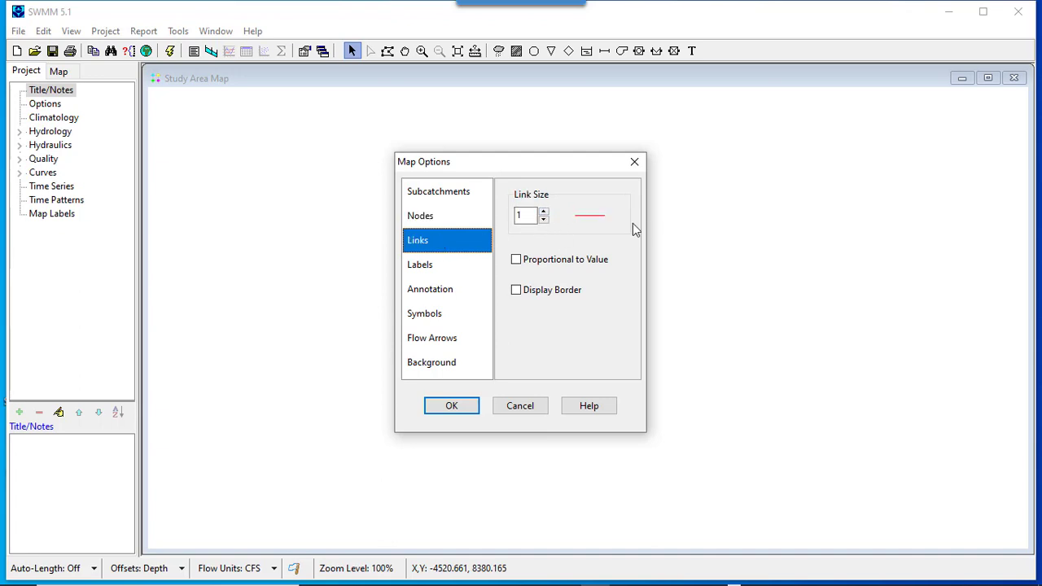
left_click(461, 265)
left_click(464, 296)
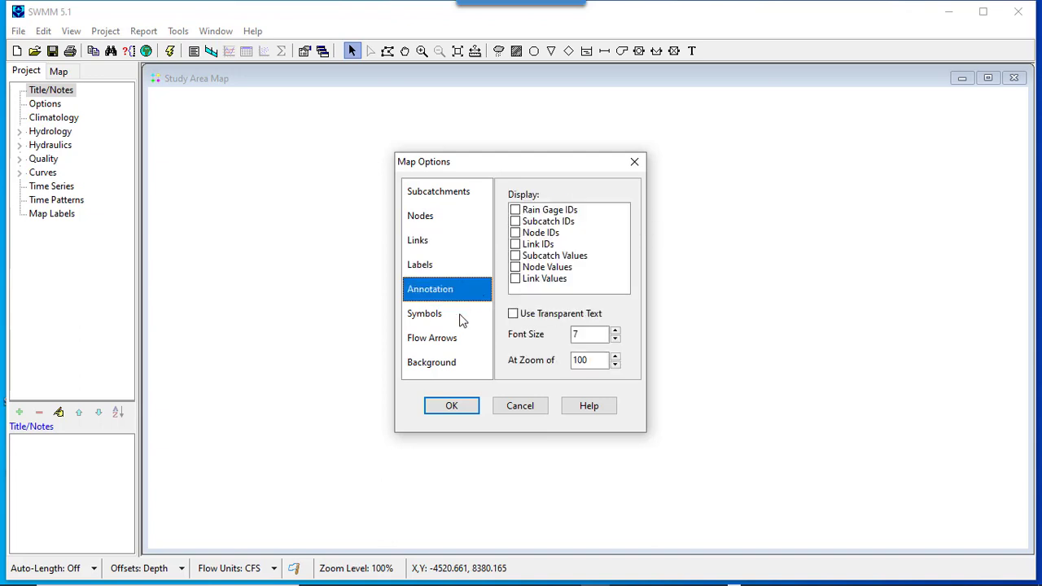
left_click(460, 321)
left_click(460, 346)
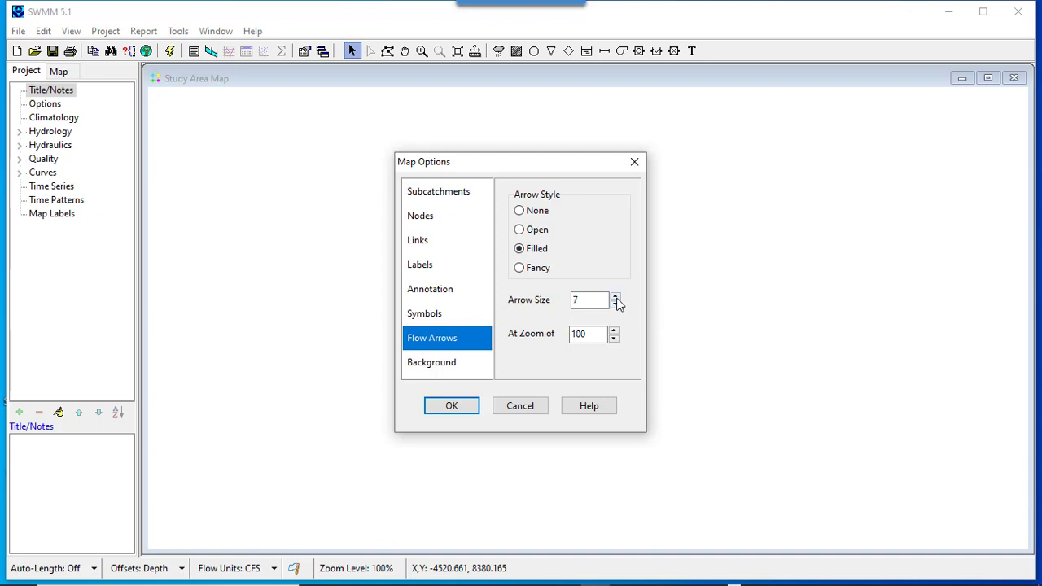
left_click(474, 368)
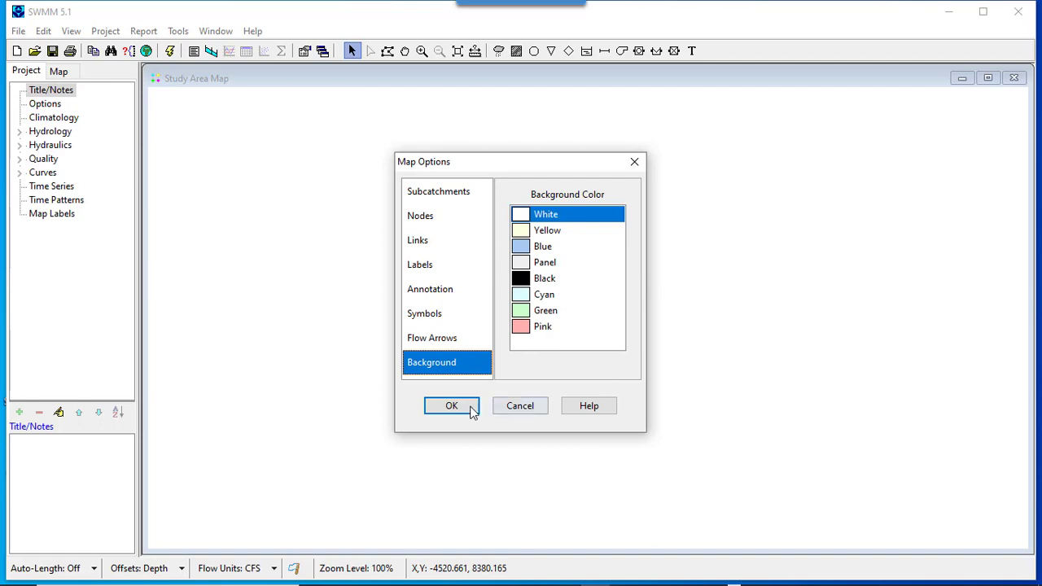
left_click(446, 340)
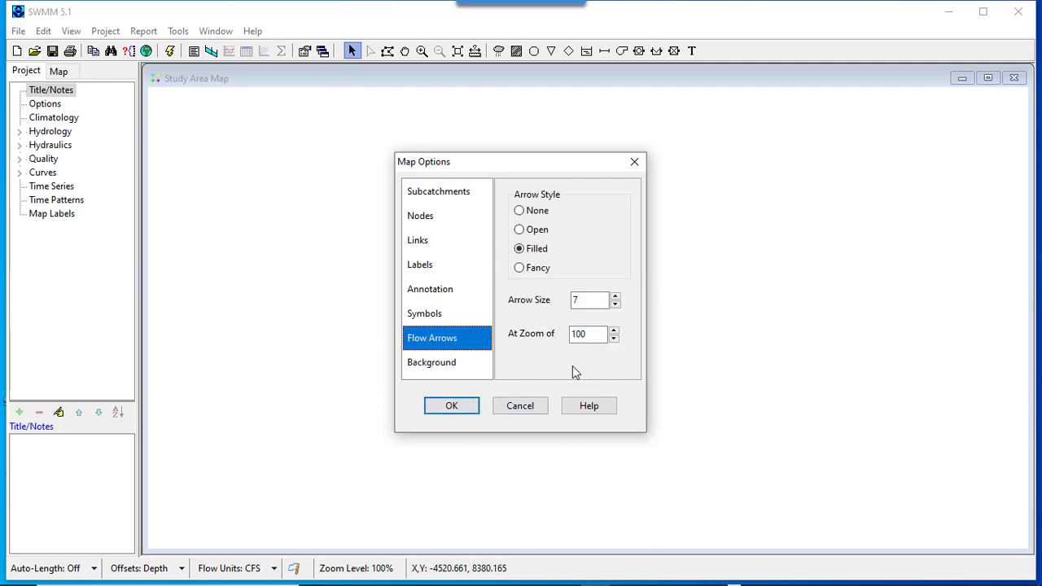
Check the map display instructions in the Foxit Reader manual, return to SWMM, review the Links and Labels options and accept the map options
key("alt+Tab")
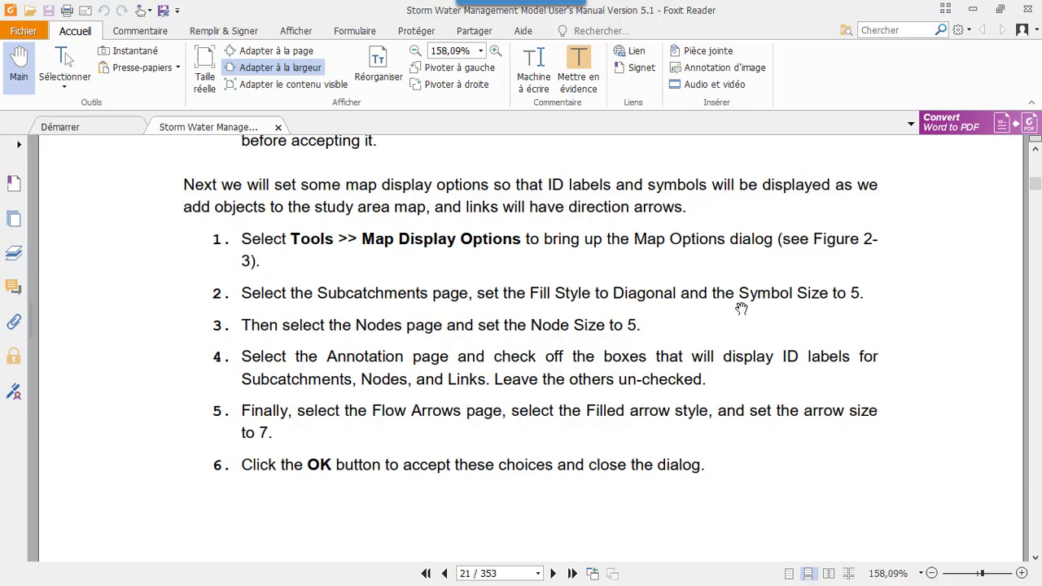
left_click(973, 11)
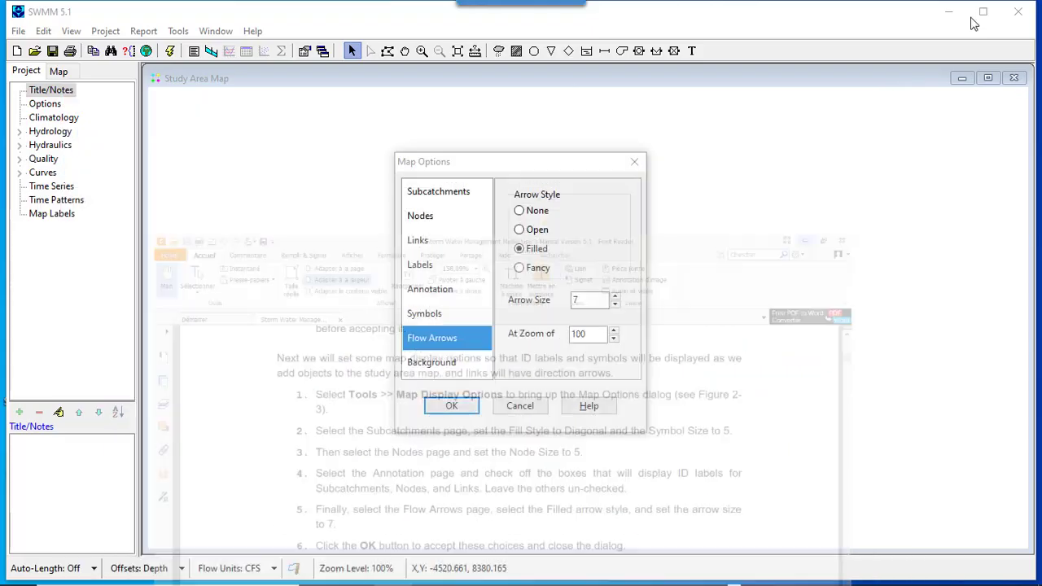
left_click(429, 246)
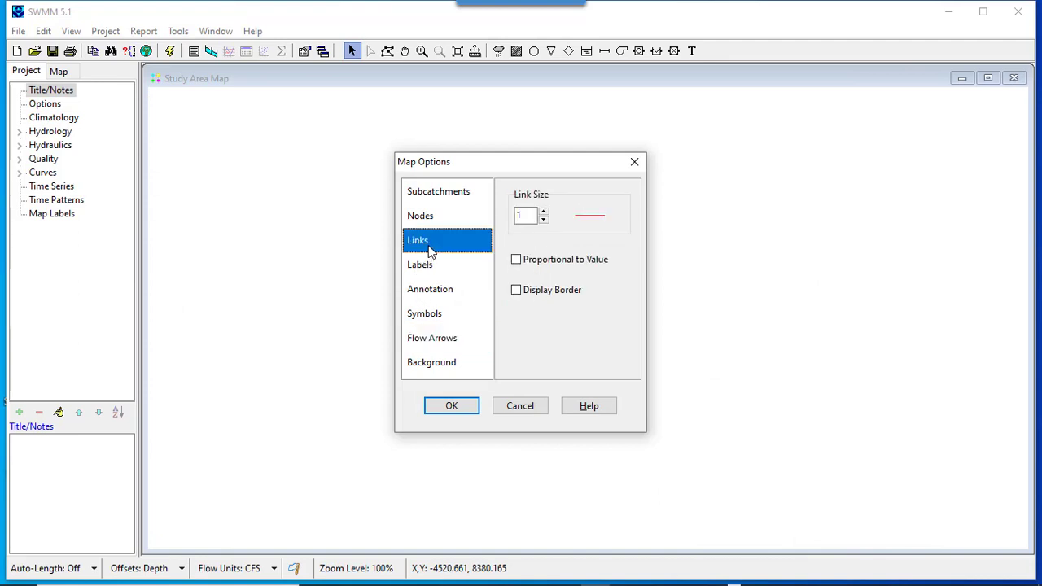
left_click(429, 267)
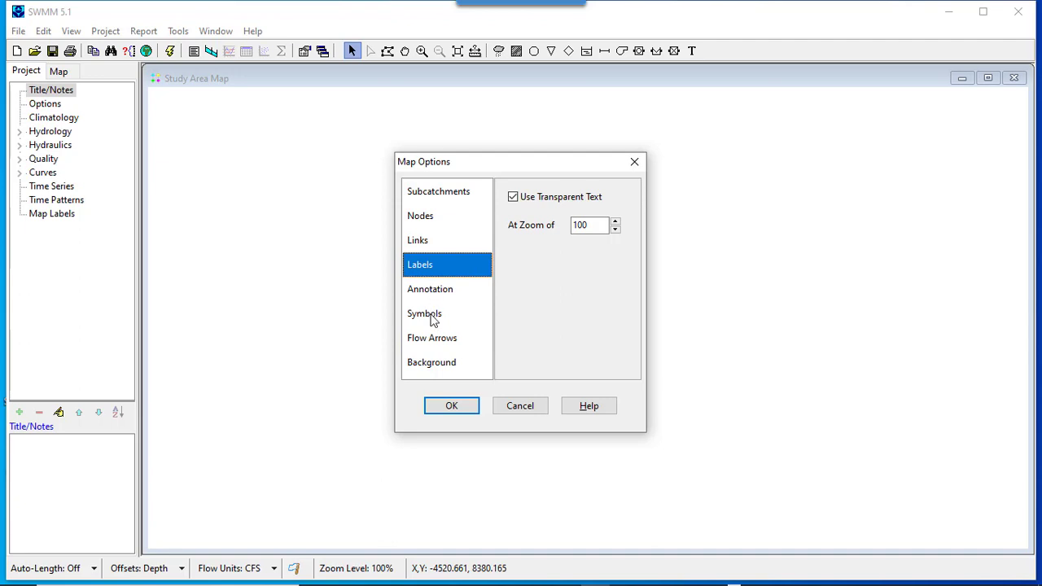
left_click(446, 248)
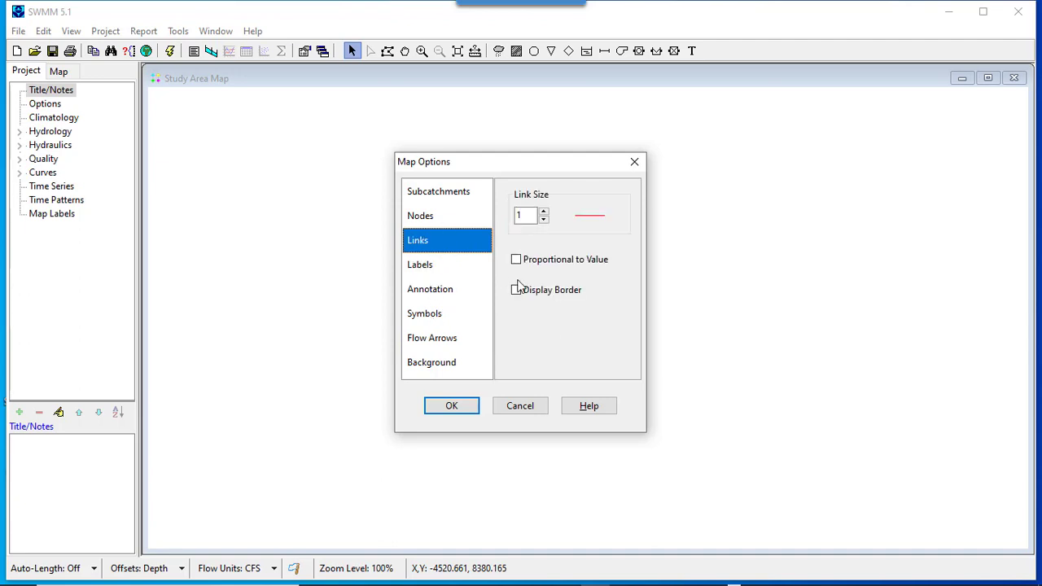
left_click(433, 404)
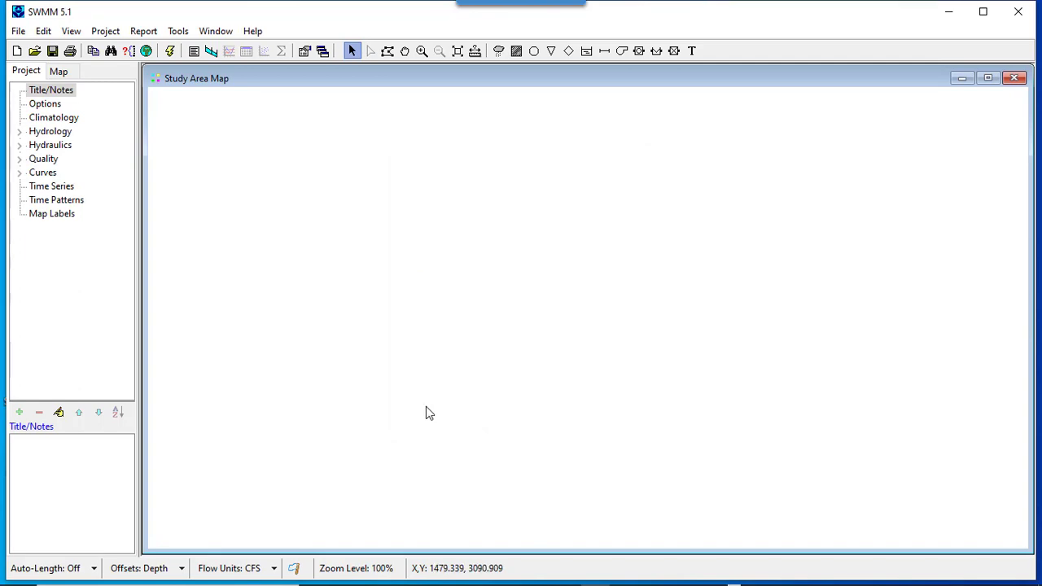
Switch to the Foxit Reader manual and examine the Map Options dialog figure following the map display instructions
key("alt+Tab")
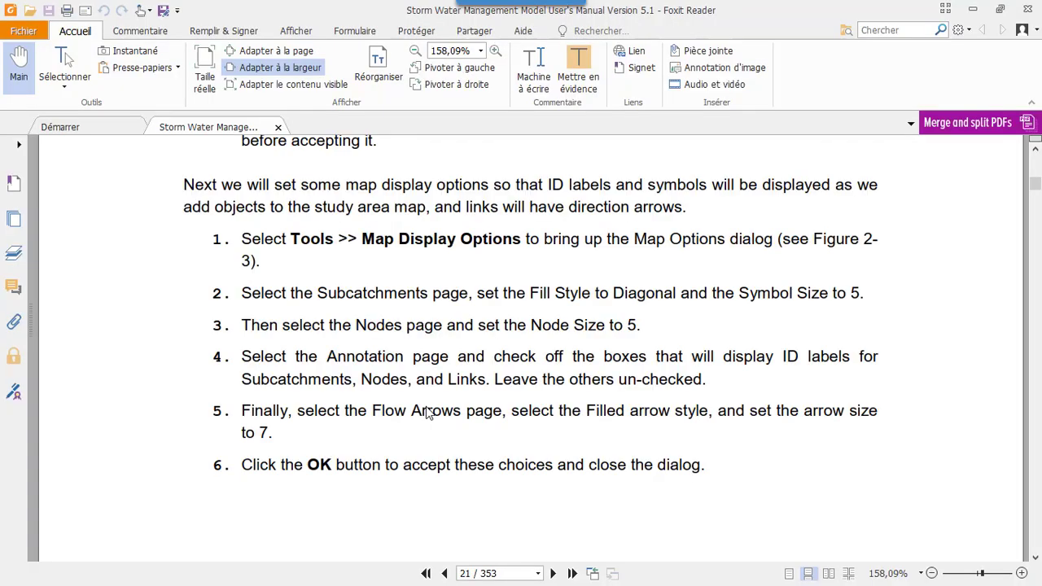
scroll(427, 407, "down", 10)
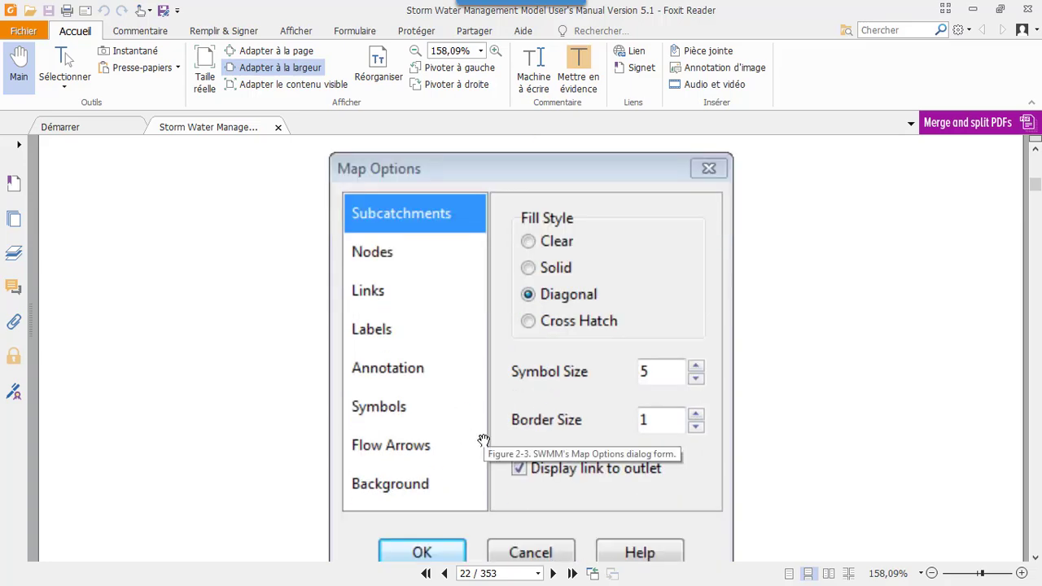
scroll(482, 438, "down", 3)
scroll(482, 438, "up", 3)
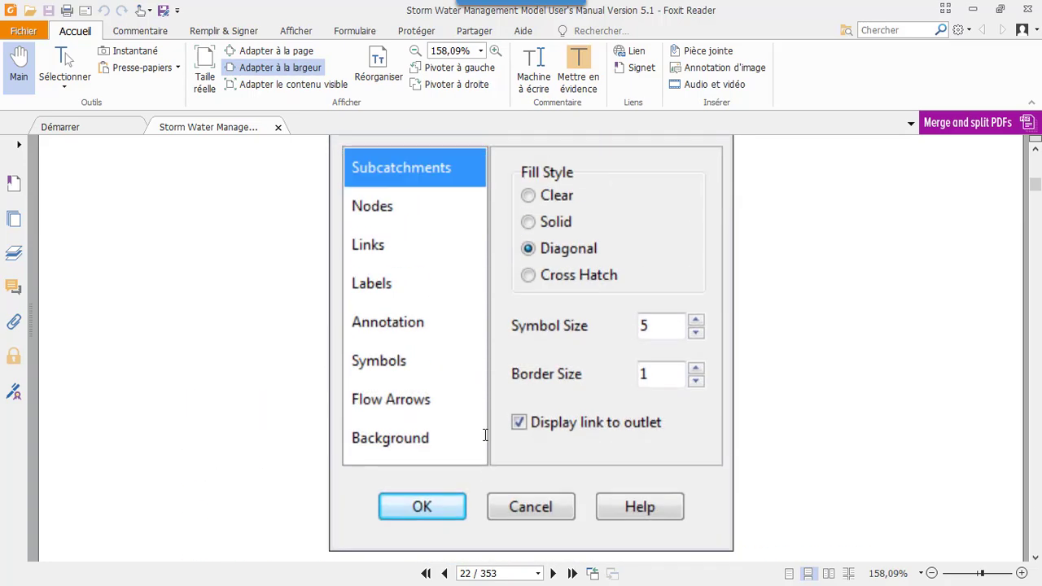
Read the manual's map dimensions and Auto-Length instructions, then switch to SWMM, review the Subcatchments page of Map Options and accept it
scroll(565, 439, "down", 4)
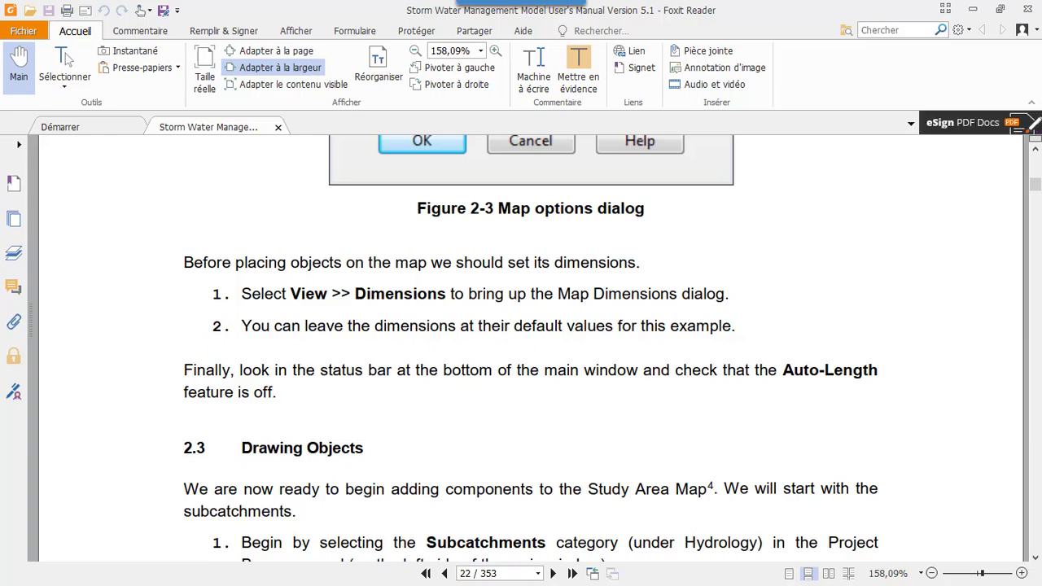
scroll(464, 388, "down", 2)
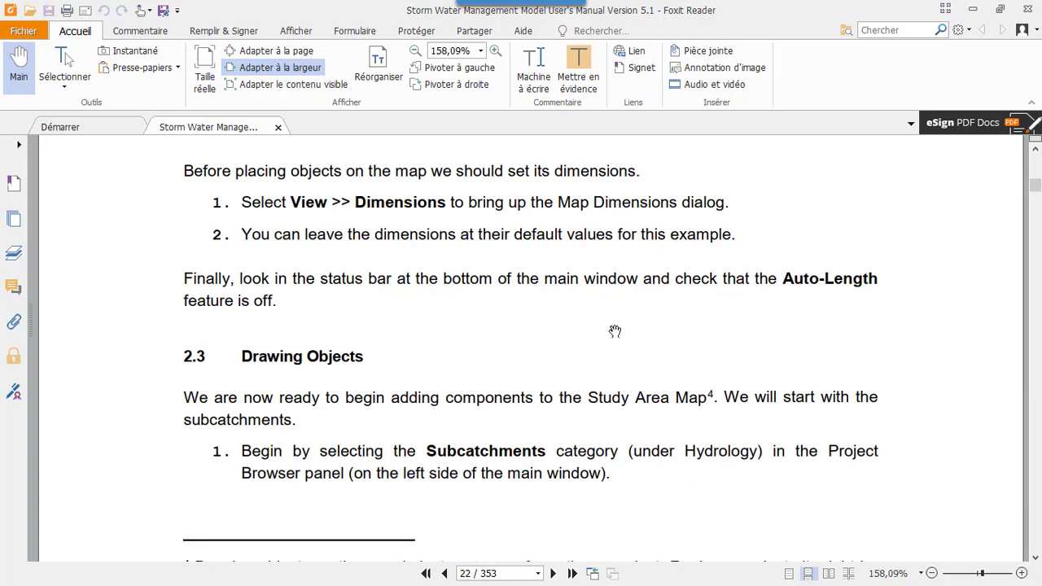
left_click(971, 11)
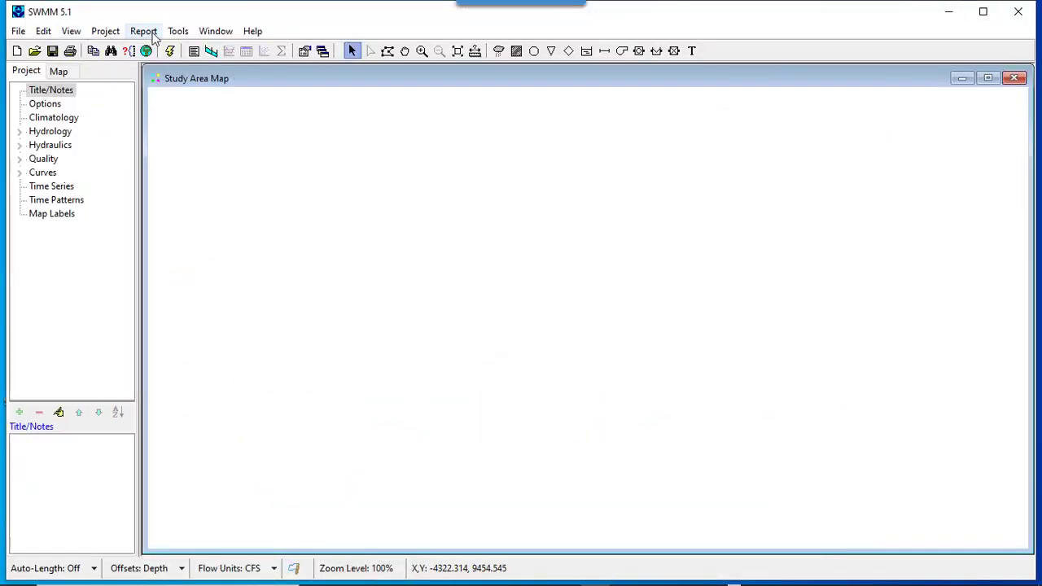
left_click(178, 30)
left_click(195, 66)
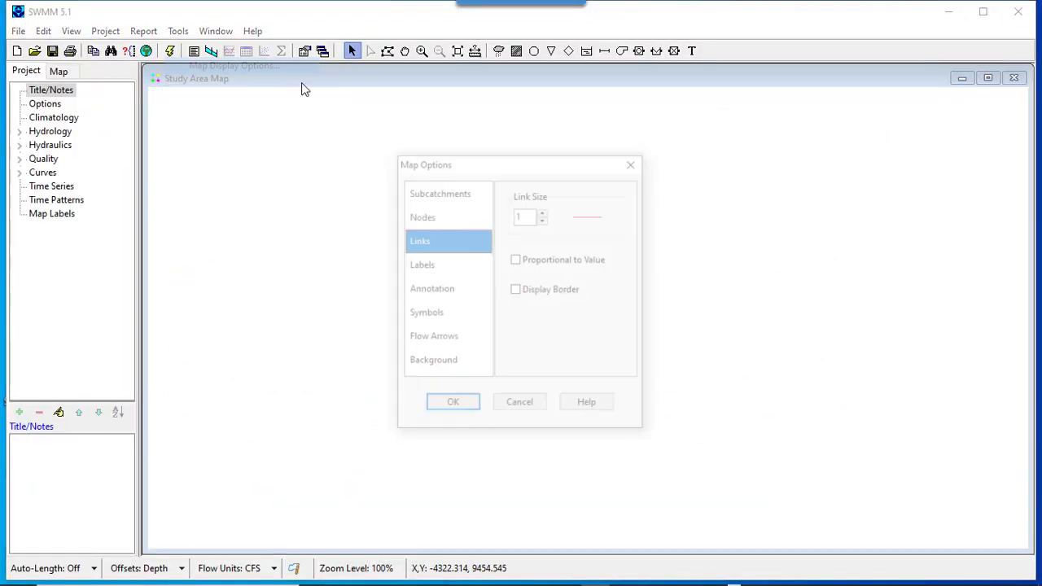
left_click(449, 193)
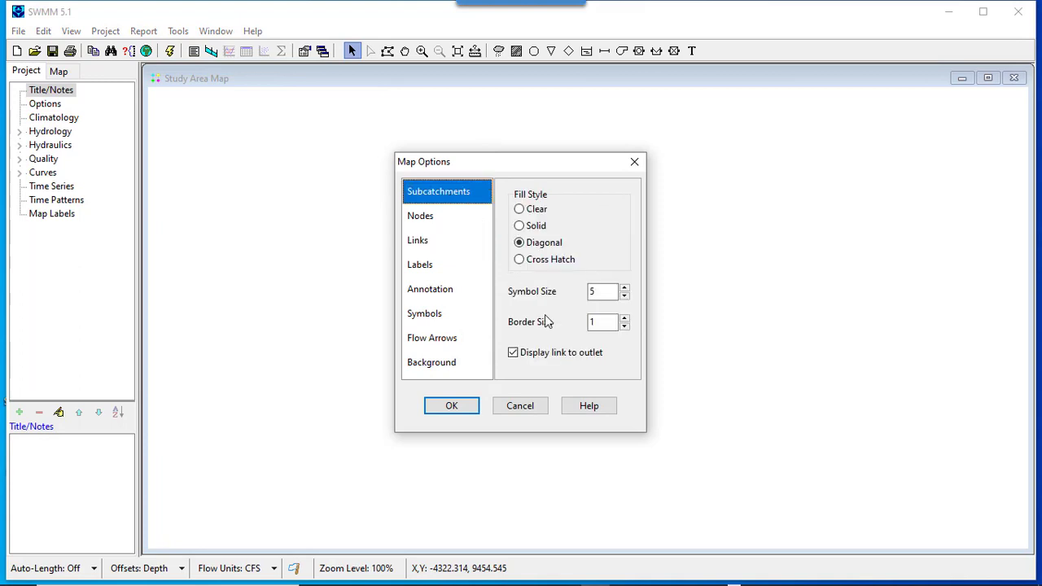
left_click(451, 407)
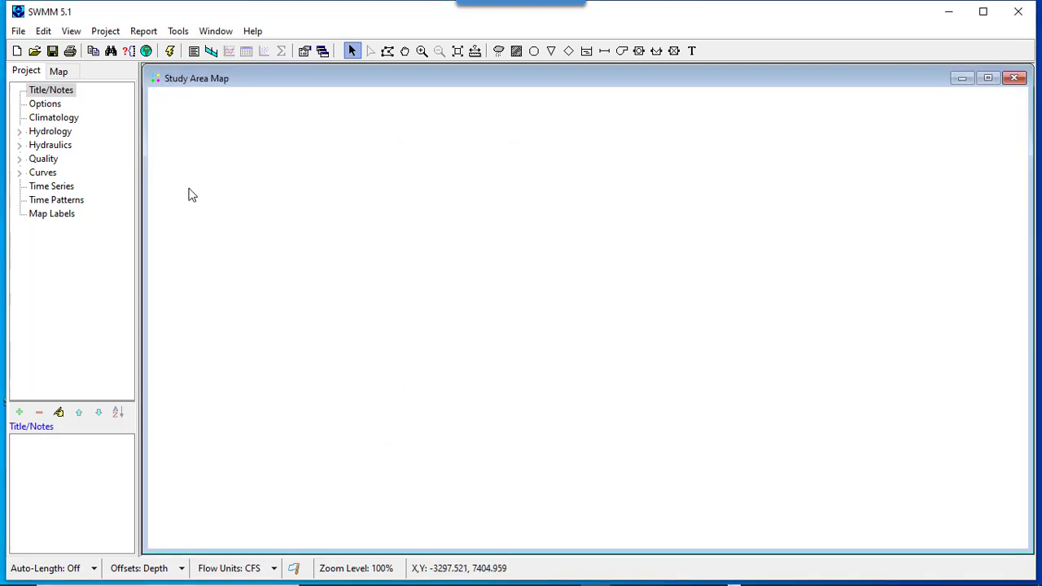
Review the Map Dimensions and accept their default values, then check the Auto-Length options without changing them
left_click(70, 32)
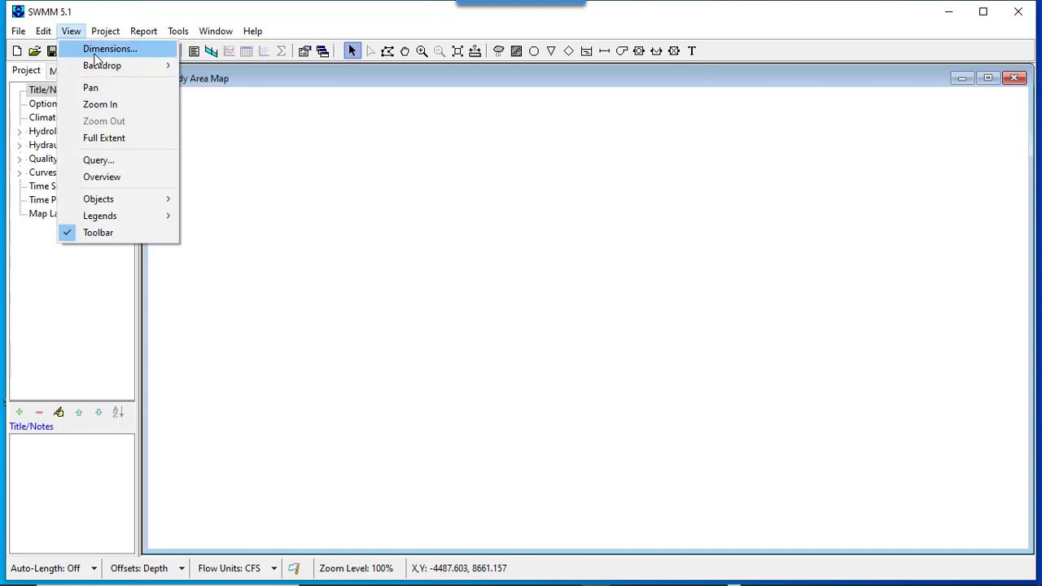
left_click(95, 50)
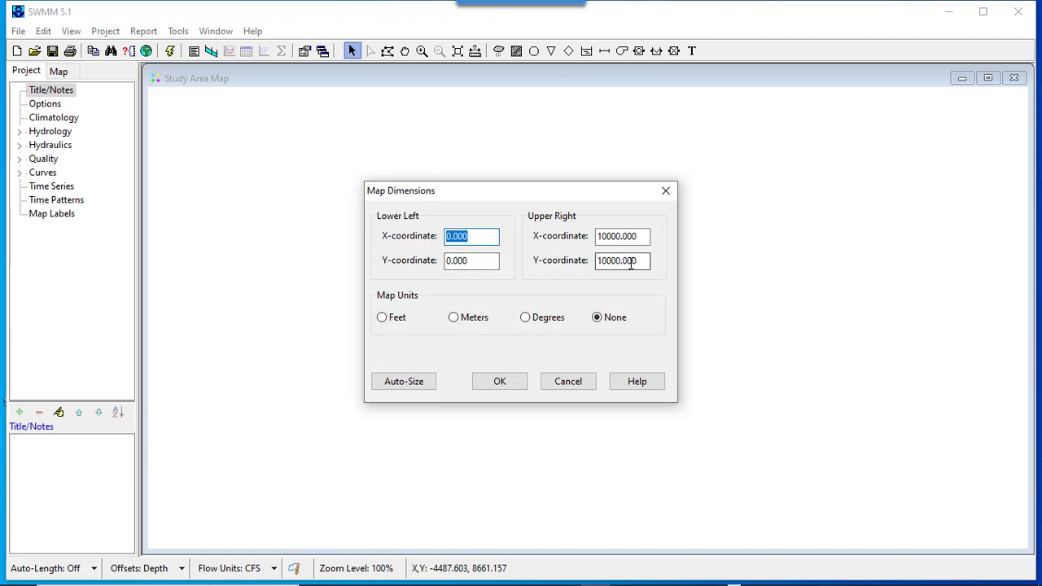
left_click(474, 241)
left_click(486, 384)
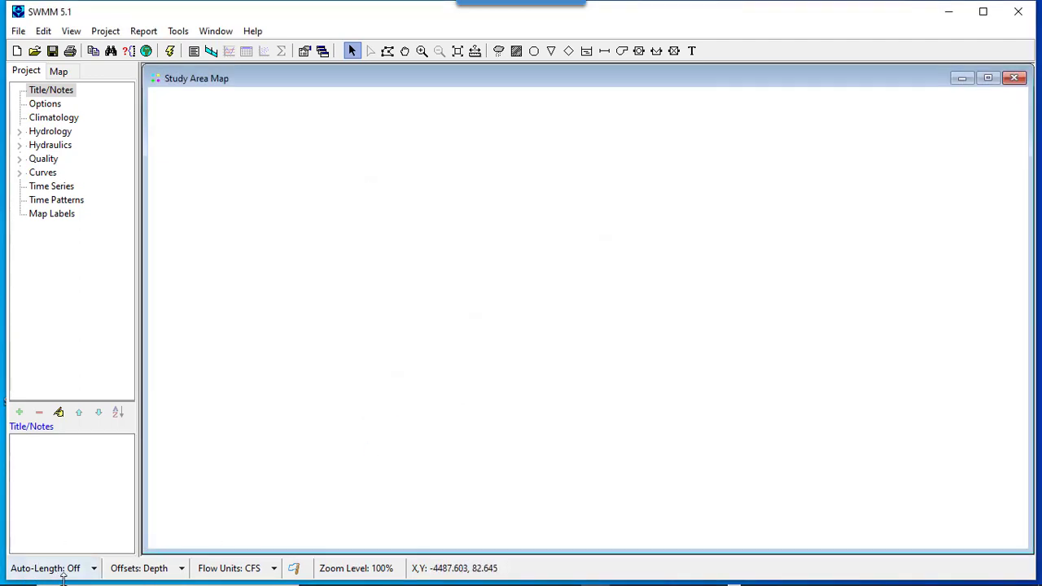
left_click(95, 570)
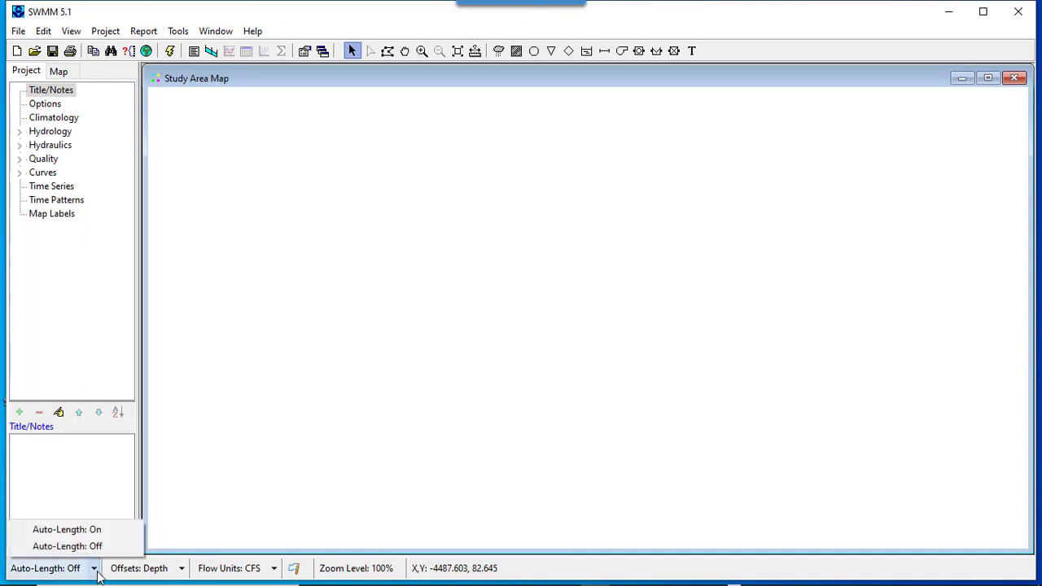
left_click(95, 570)
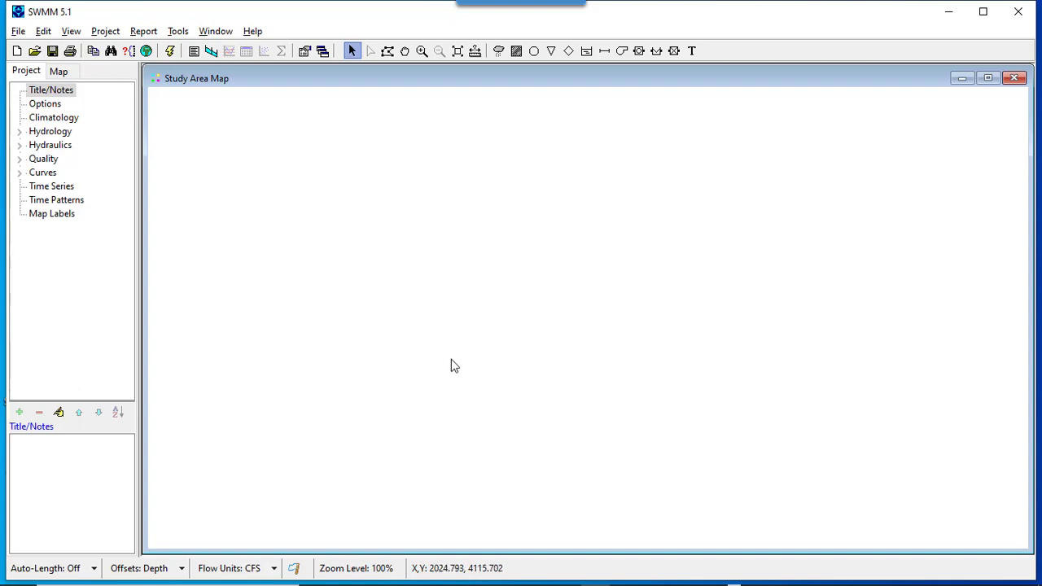
Switch to the Foxit Reader manual and examine section 2.3 Drawing Objects through the Figure 2-4 layout of subcatchments and nodes
key("alt+Tab")
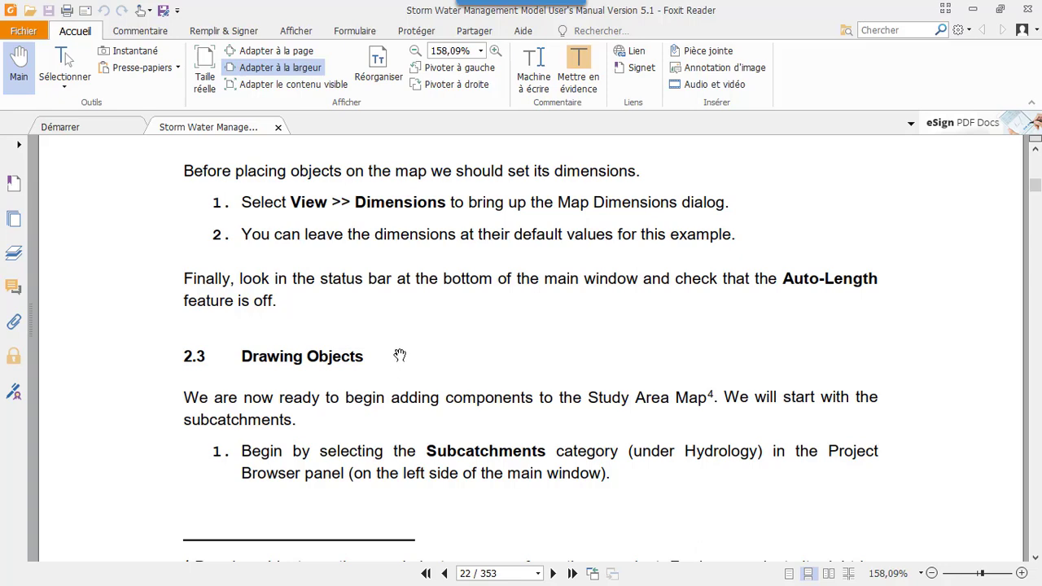
scroll(400, 353, "down", 4)
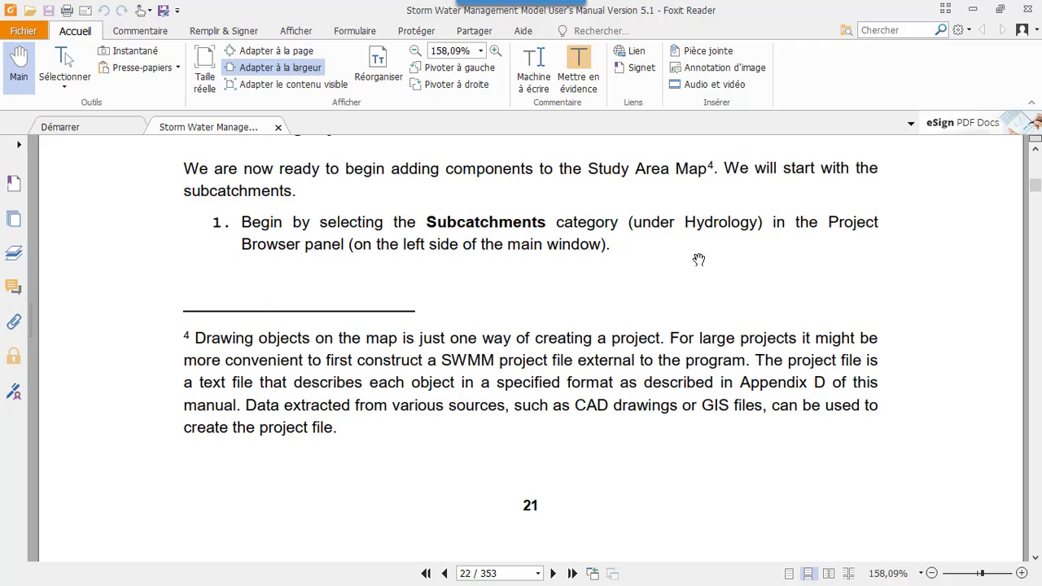
scroll(312, 283, "down", 1)
scroll(312, 283, "down", 8)
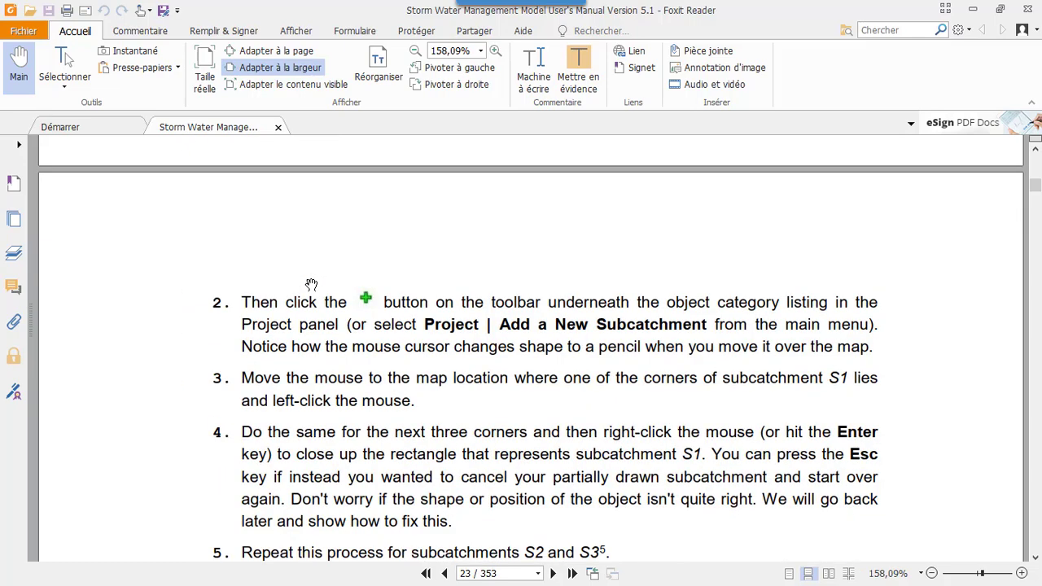
scroll(312, 283, "down", 3)
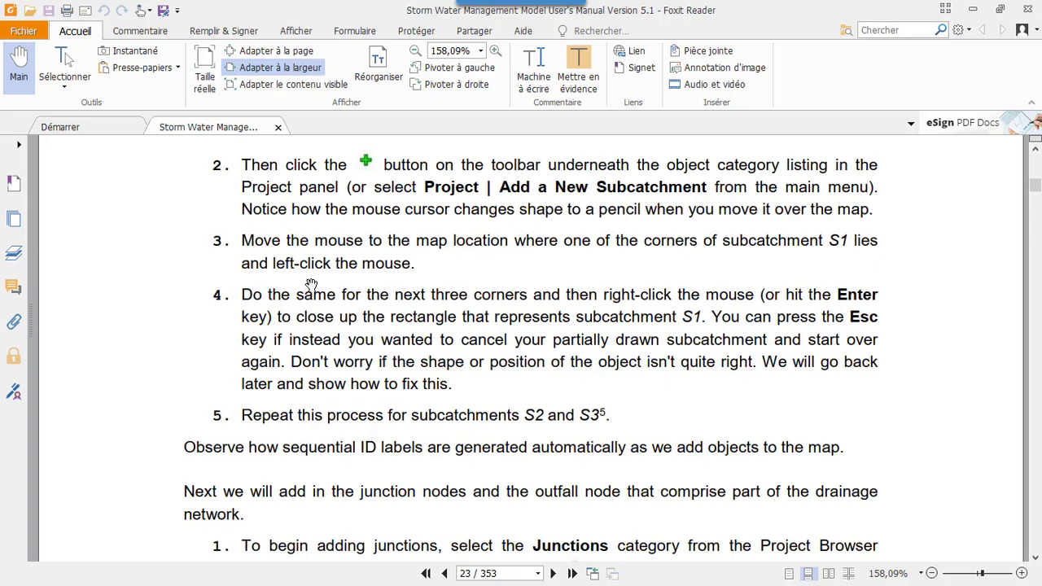
scroll(312, 283, "down", 4)
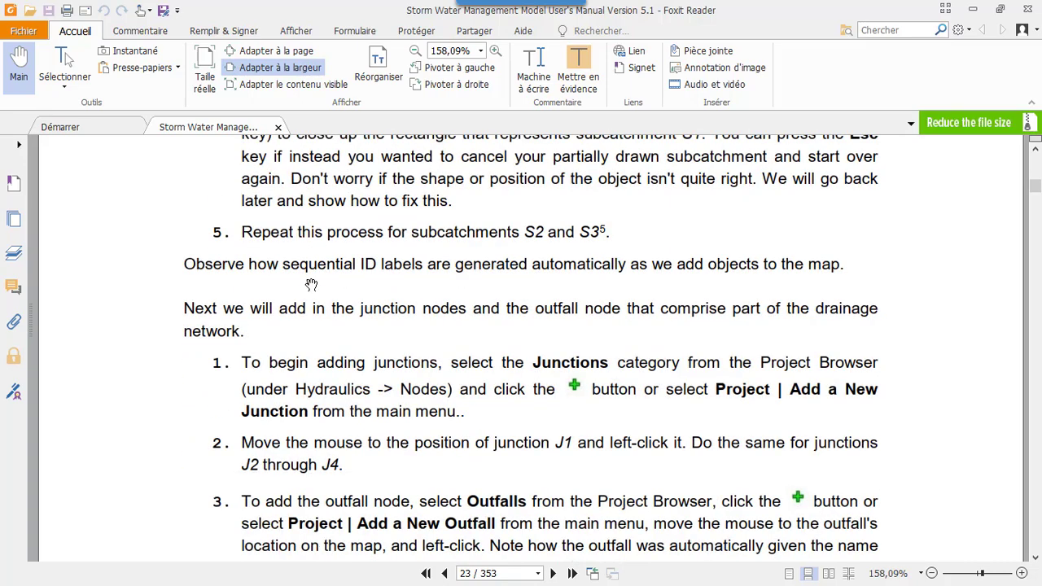
scroll(311, 283, "down", 2)
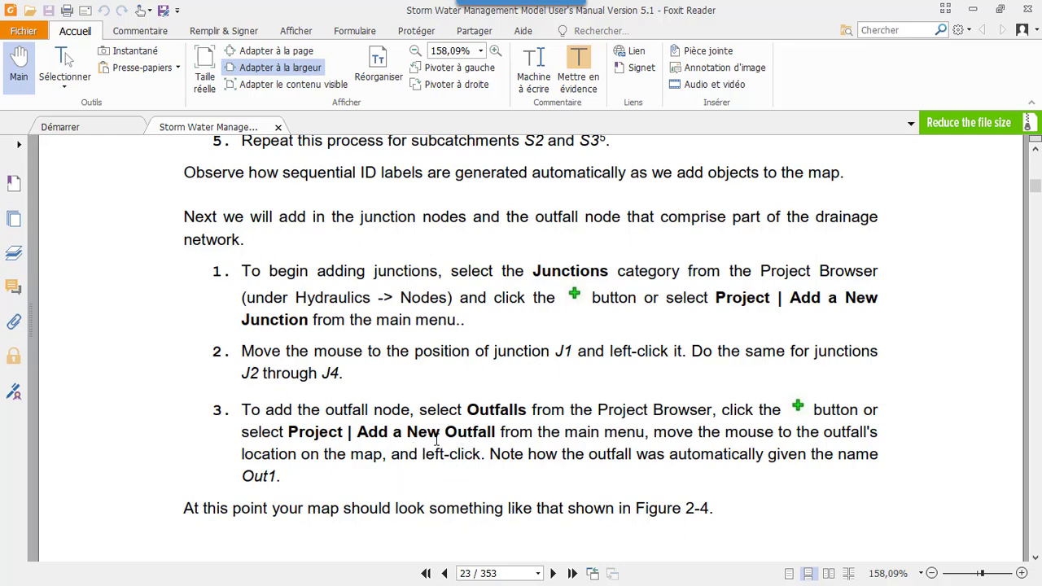
scroll(452, 411, "down", 5)
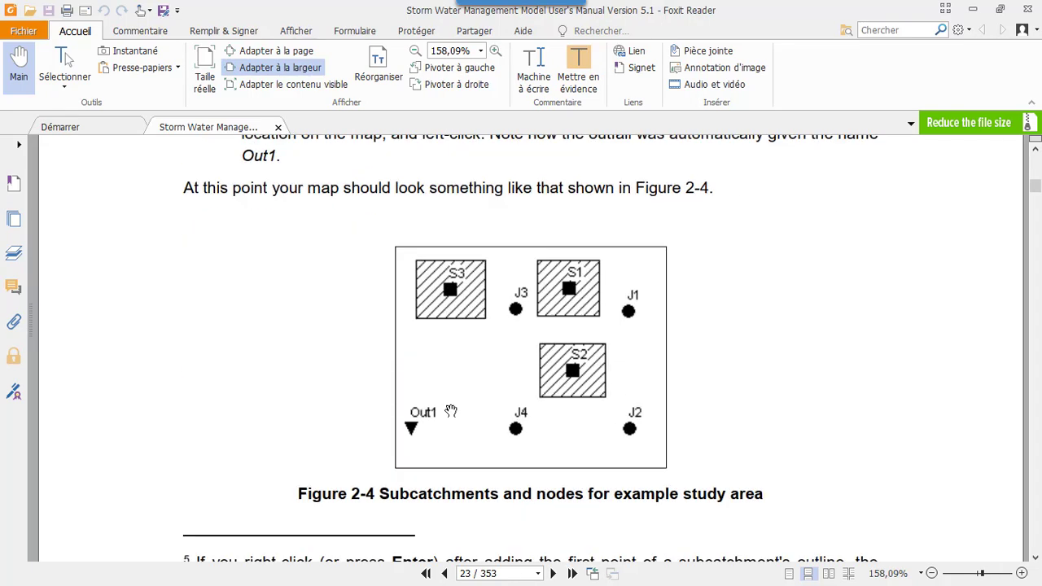
scroll(531, 426, "down", 1)
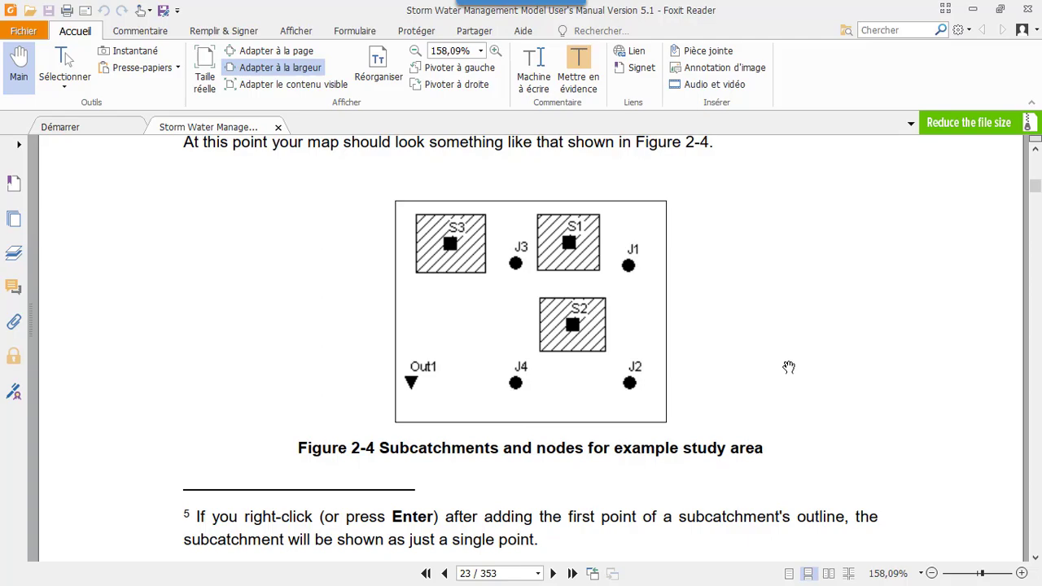
Switch to SWMM and add the first subcatchment as a small four-cornered outline in the upper middle of the Study Area Map
left_click(972, 9)
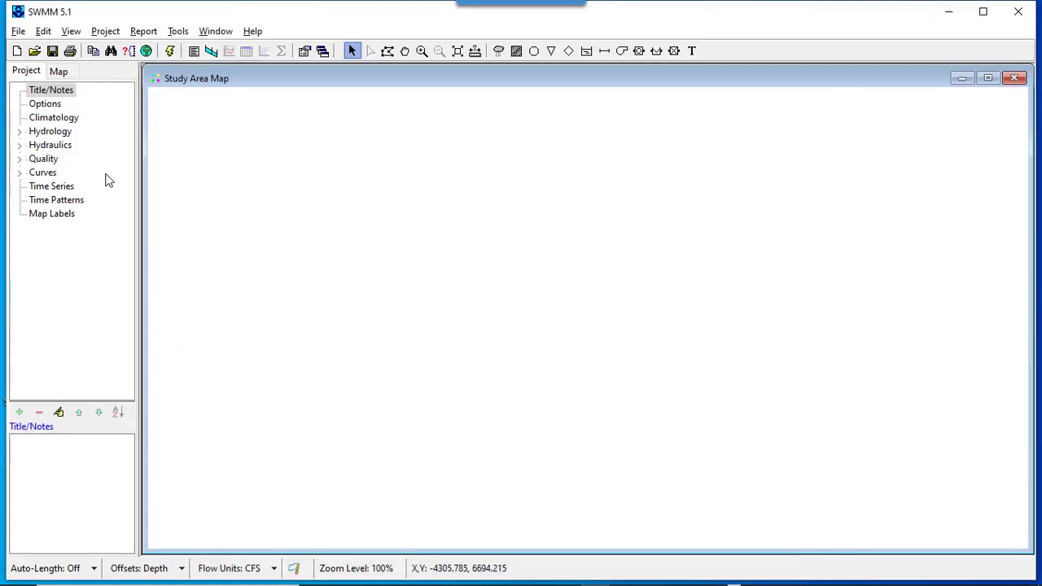
left_click(19, 133)
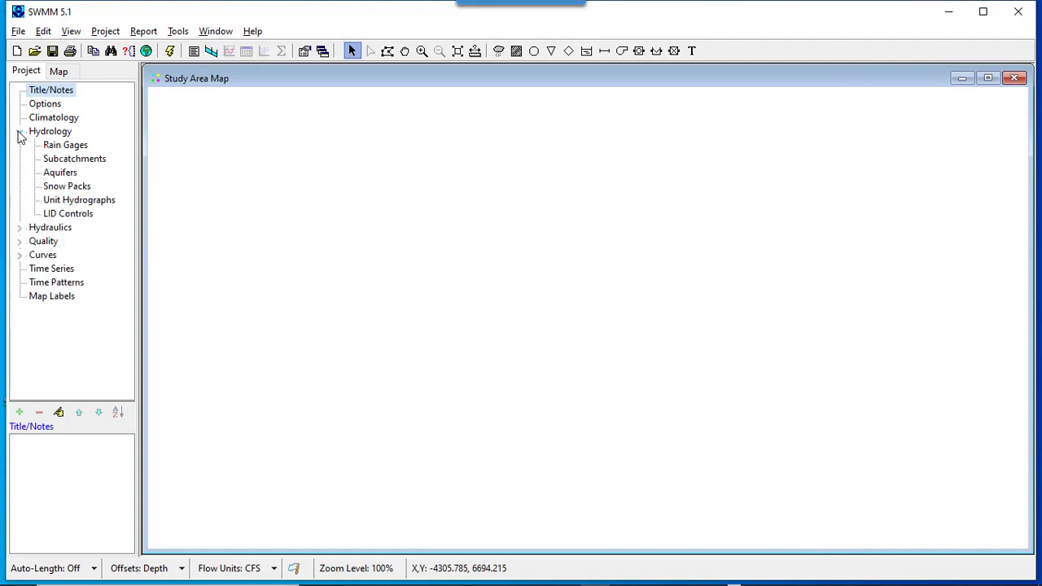
left_click(58, 161)
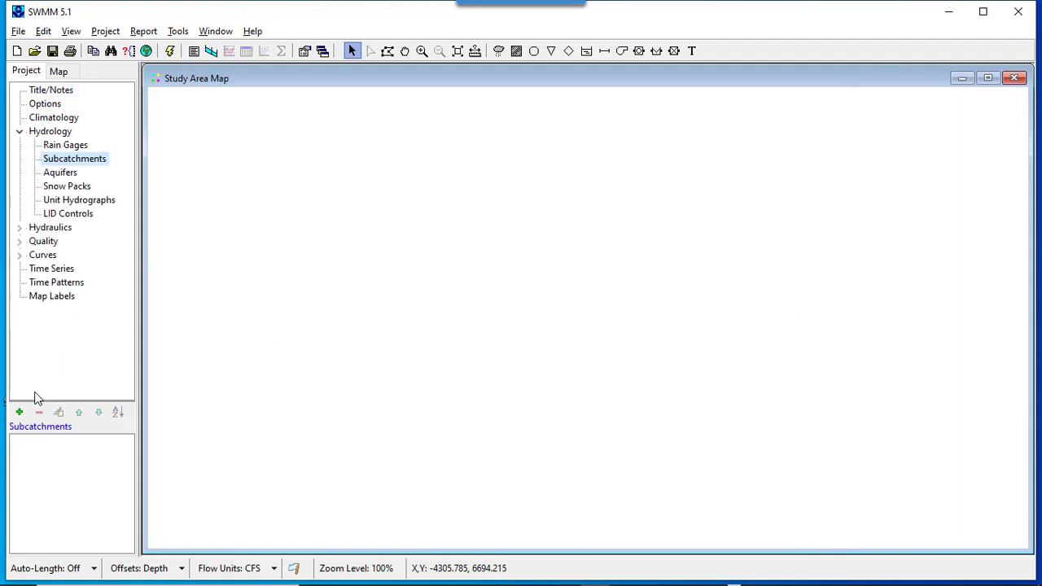
left_click(18, 412)
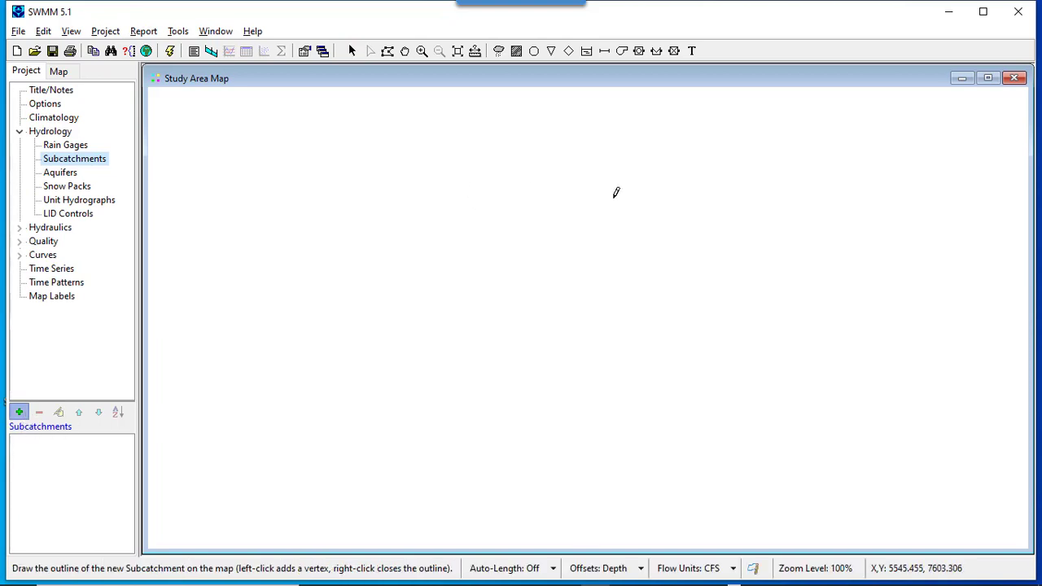
left_click(597, 173)
left_click(642, 213)
left_click(597, 214)
right_click(598, 173)
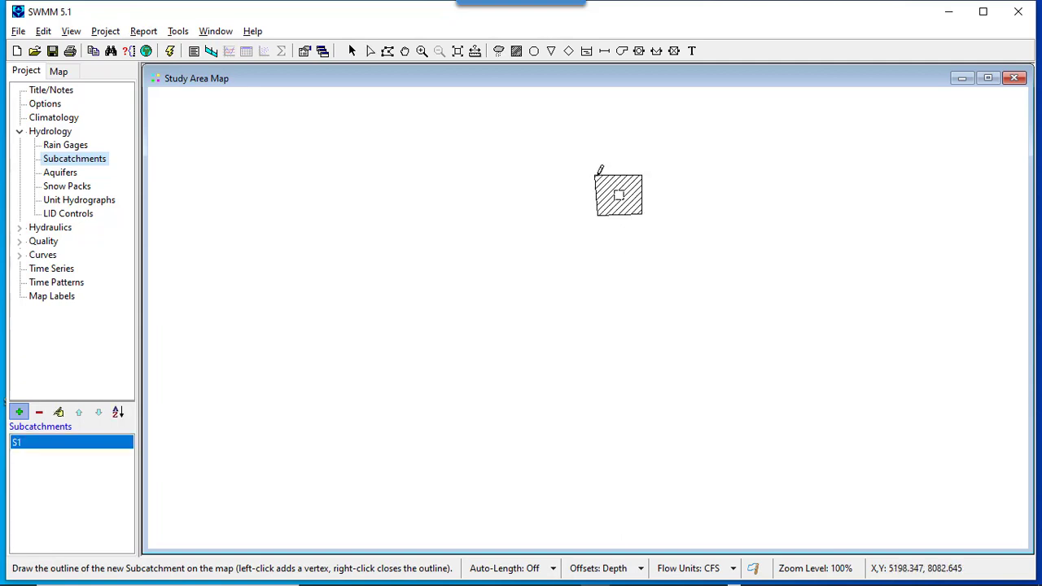
Draw a second four-cornered subcatchment of similar size directly below the first one on the map
left_click(599, 306)
left_click(642, 306)
left_click(643, 347)
left_click(600, 348)
right_click(602, 305)
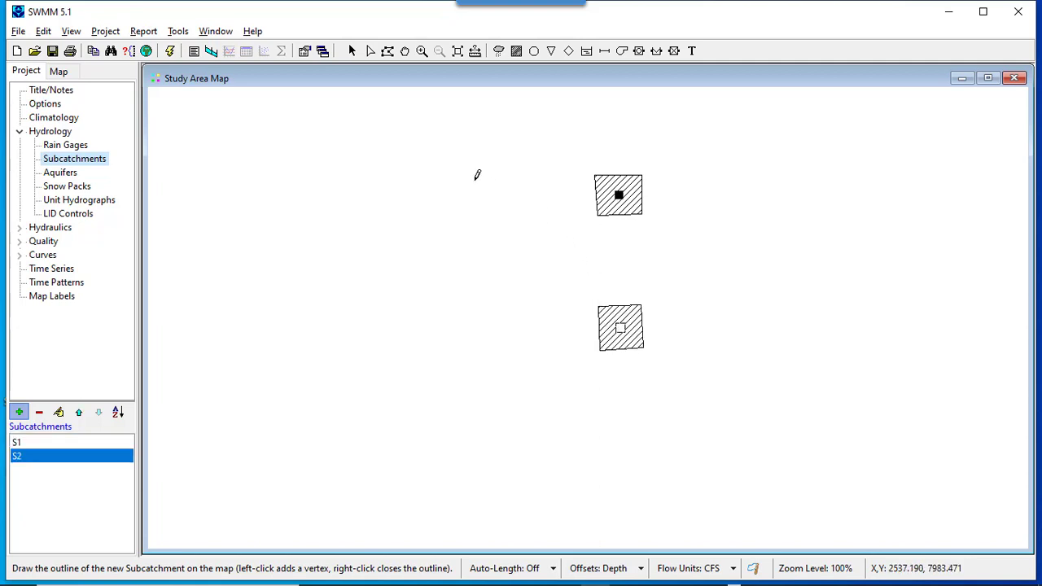
Draw a third four-cornered subcatchment to the left of the first one, at about the same height
left_click(515, 179)
left_click(477, 220)
right_click(478, 176)
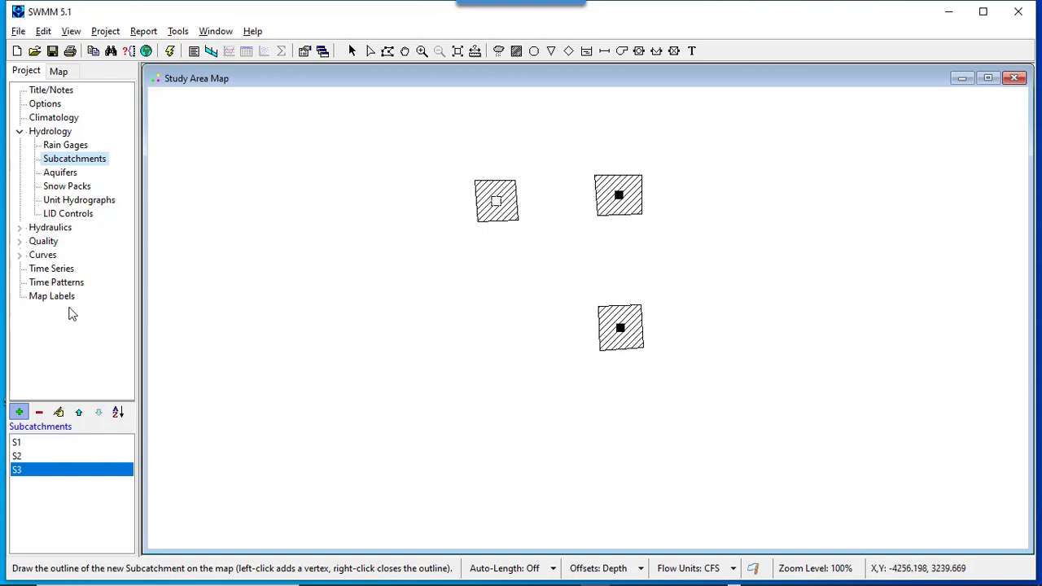
Add two junction nodes on the map, one just off the lower right corner of each of the two stacked subcatchments
left_click(20, 229)
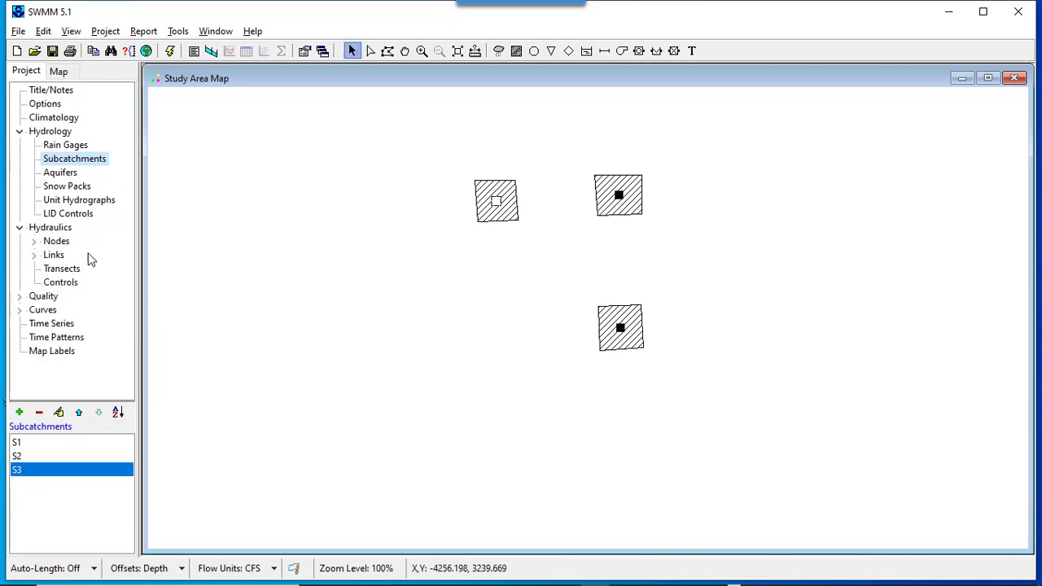
left_click(60, 244)
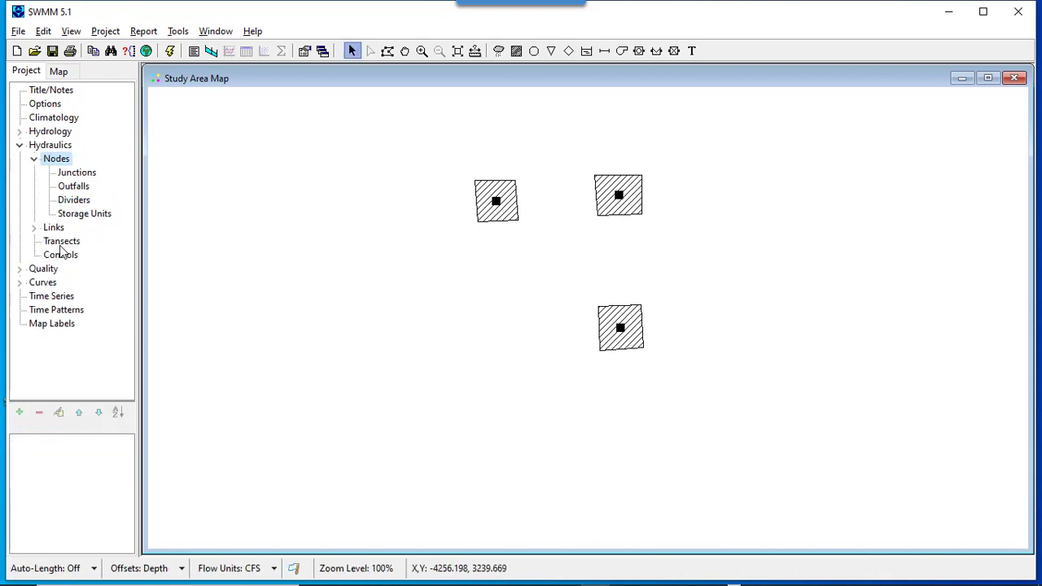
left_click(79, 175)
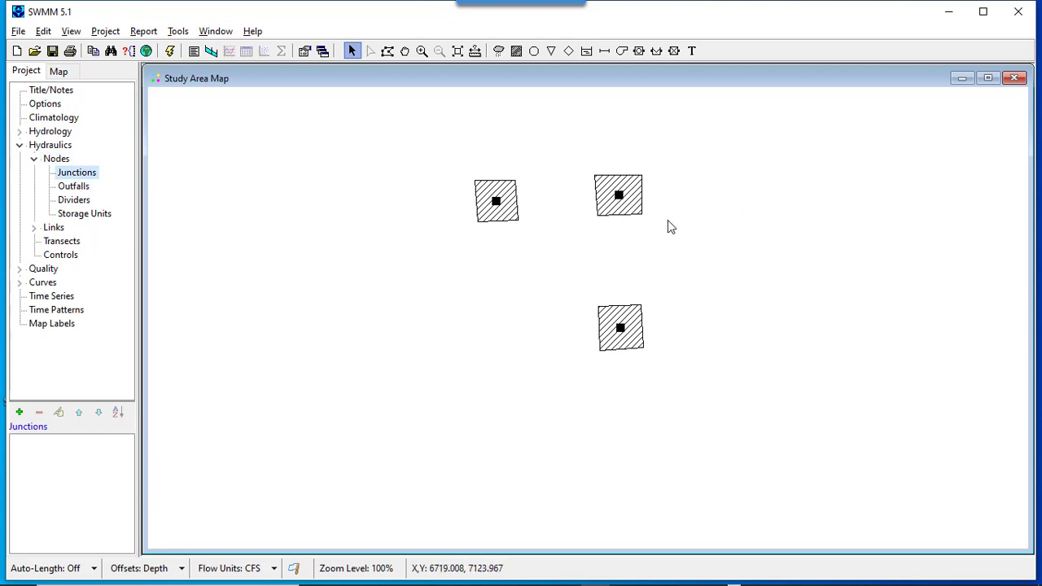
left_click(19, 412)
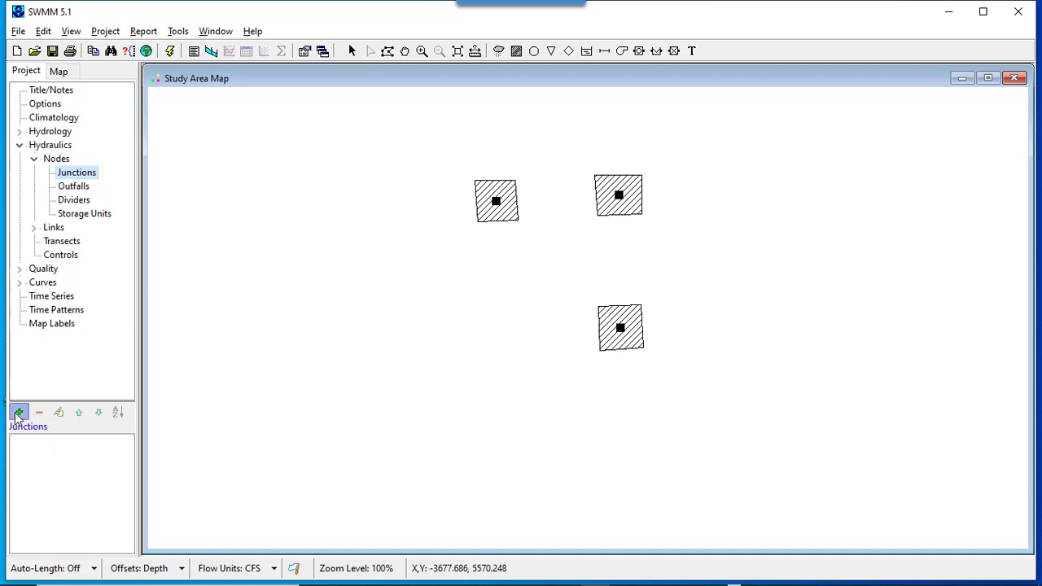
left_click(670, 219)
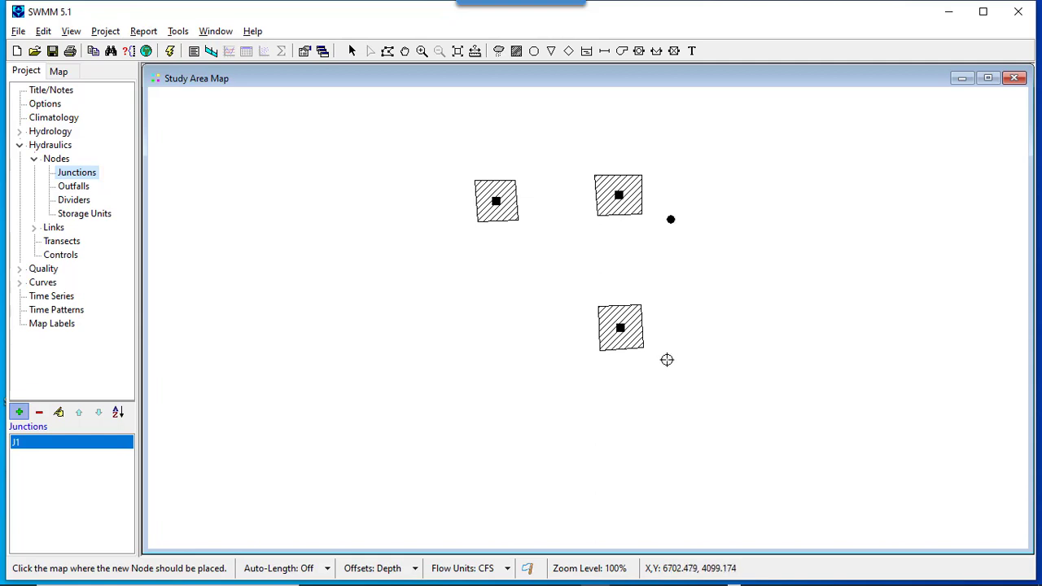
left_click(668, 360)
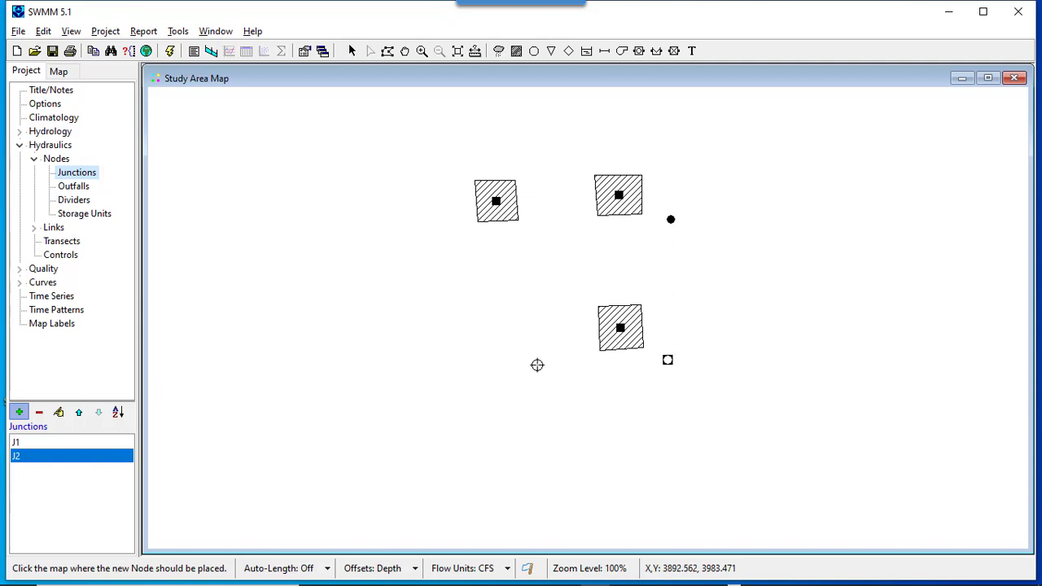
Check Figure 2-4 in the Foxit Reader manual, then in SWMM add junctions between the two upper subcatchments and below, level with the lower junction
key("alt+Tab")
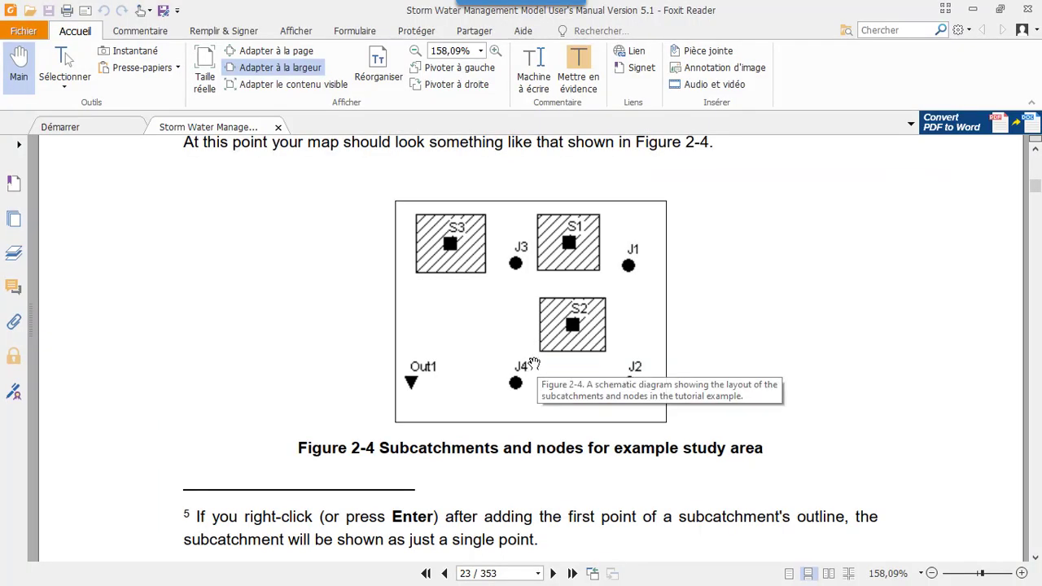
key("alt+Tab")
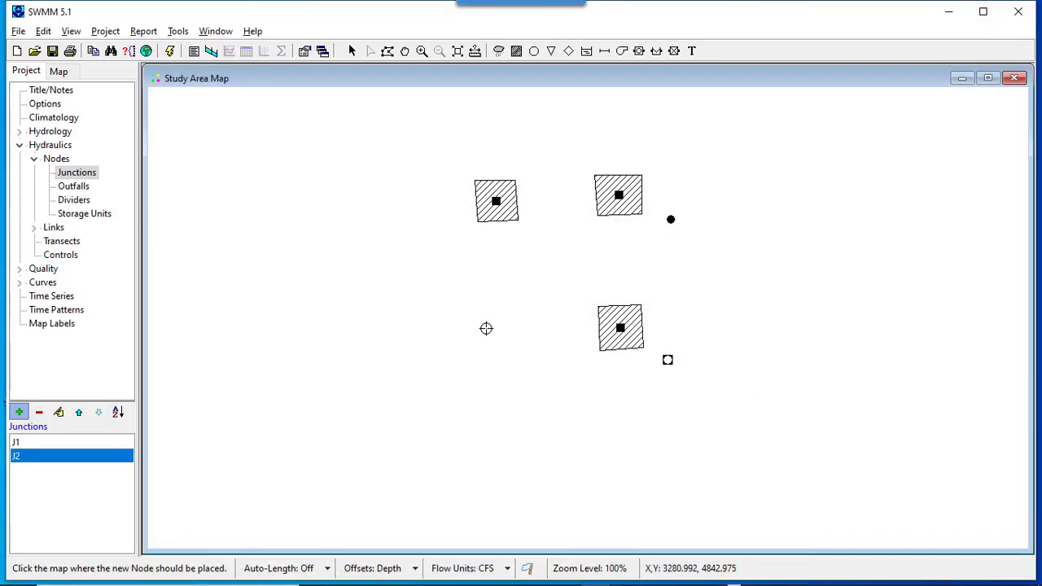
left_click(549, 226)
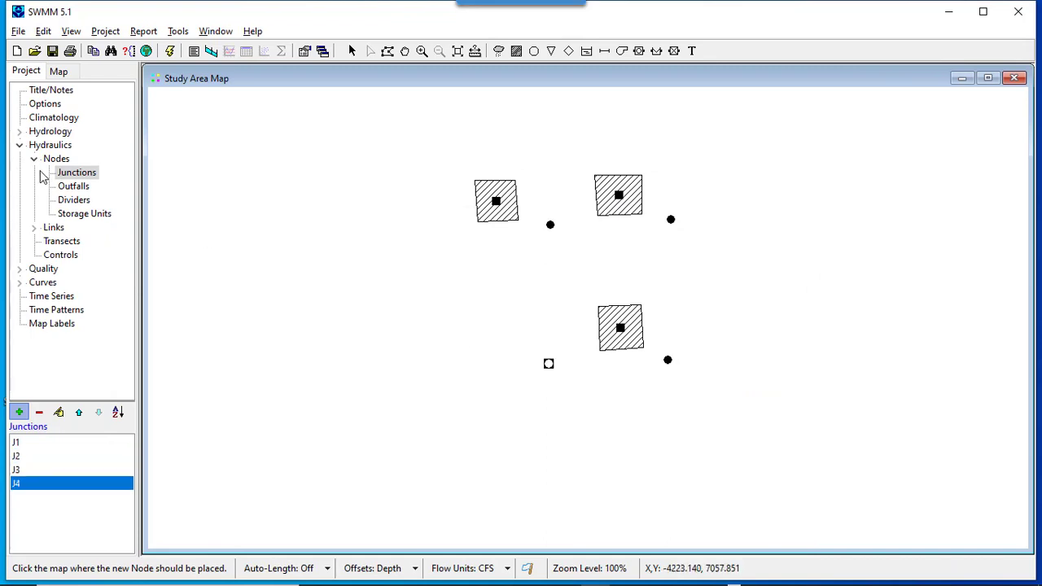
Add an outfall node on the map, well to the left of junction J4 and at the same height
left_click(71, 186)
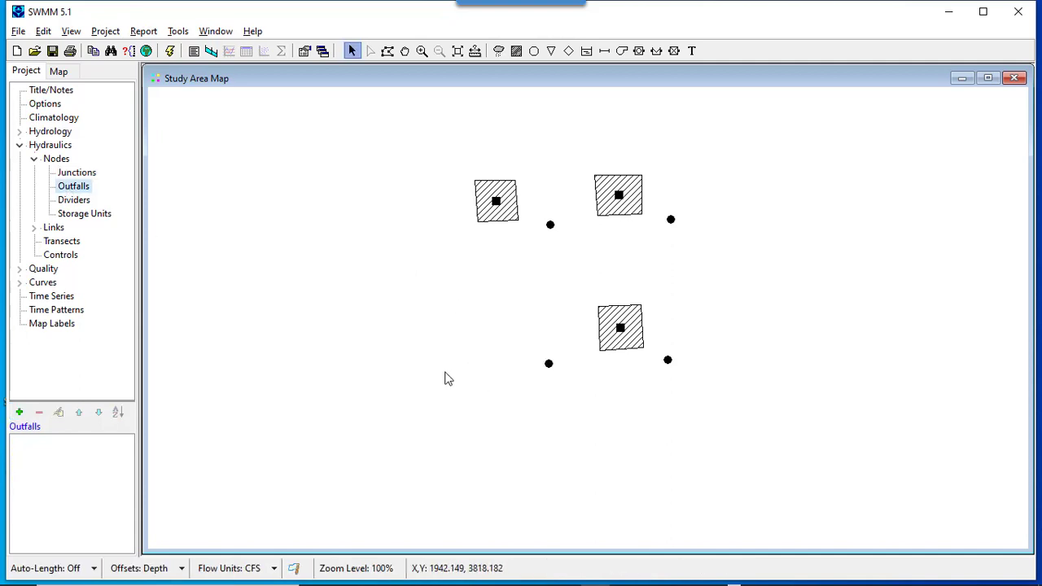
left_click(18, 412)
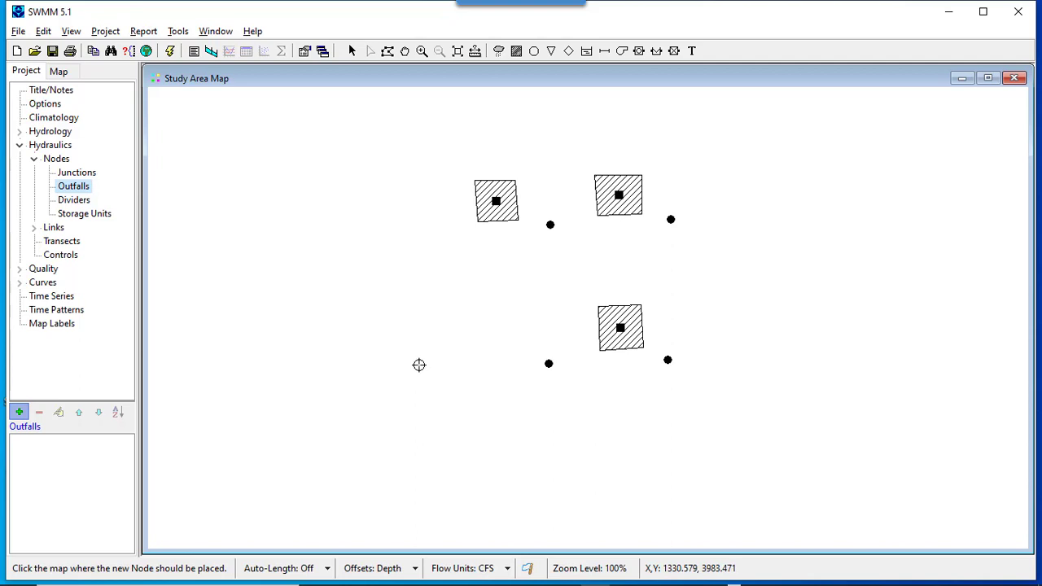
left_click(418, 365)
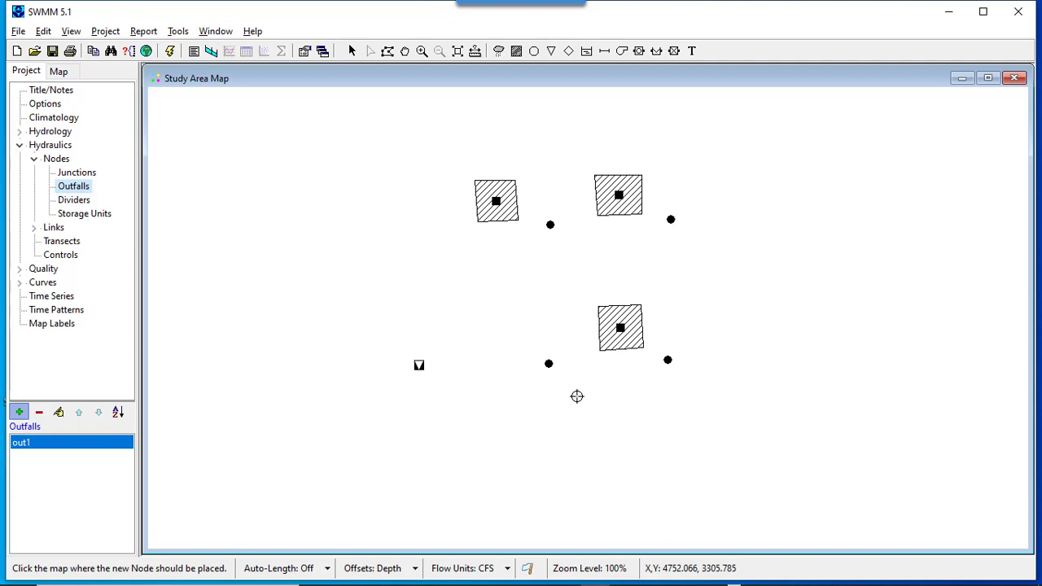
left_click(287, 1)
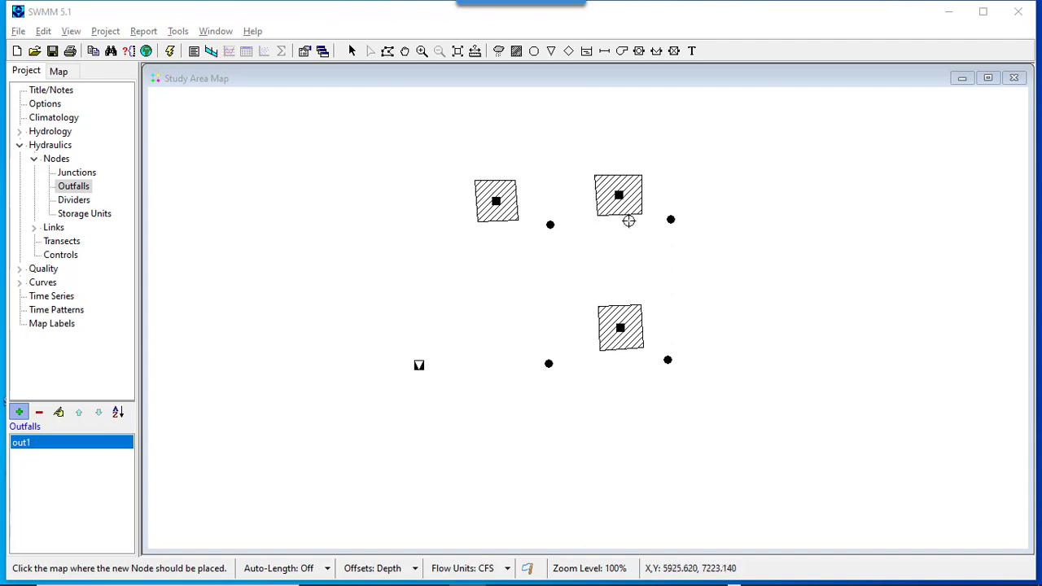
Try to adjust the lower-left vertex of subcatchment S1 with the vertex selection tool
left_click(352, 51)
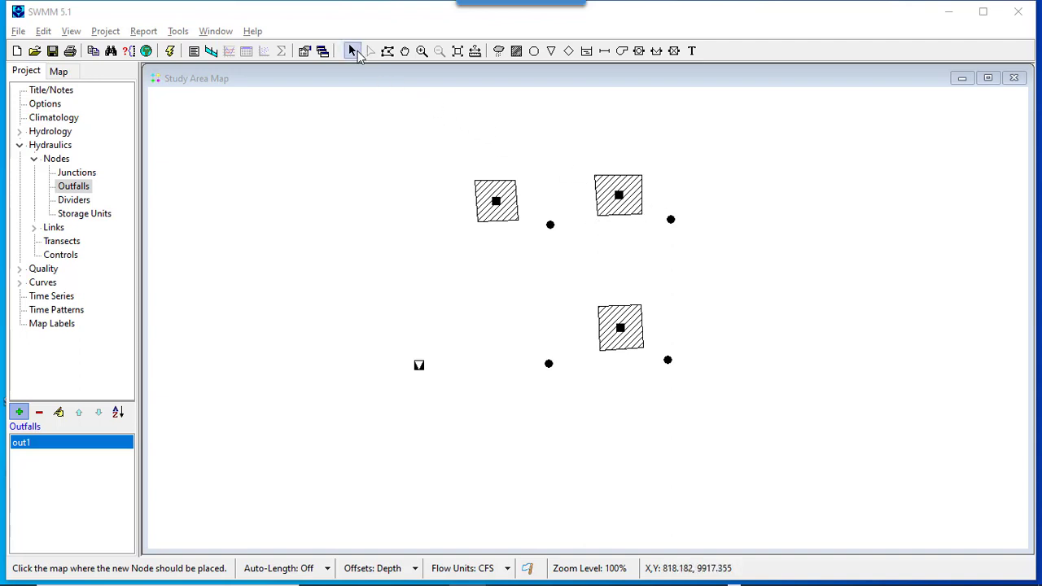
left_click(621, 199)
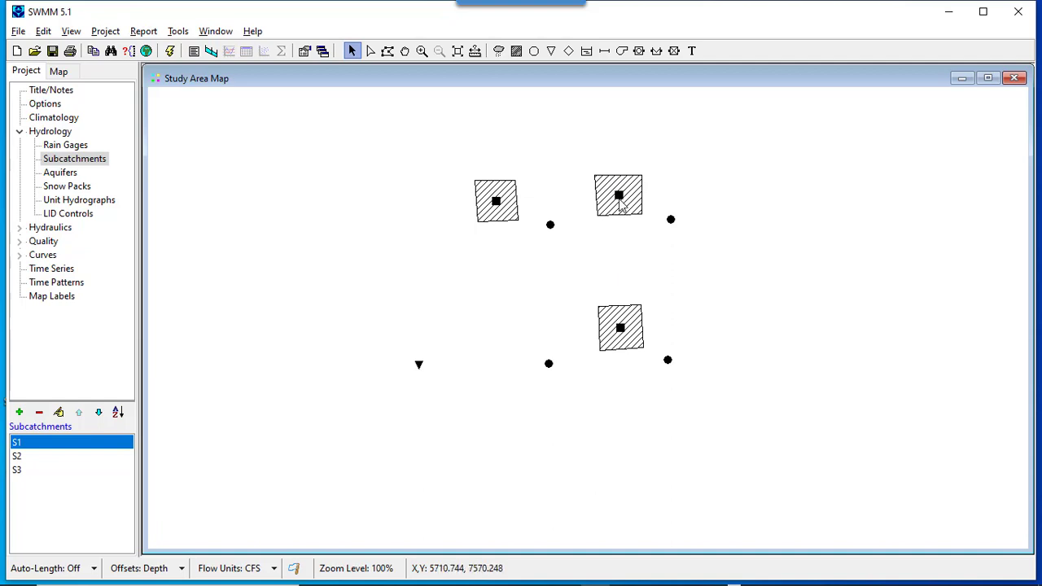
left_click(370, 51)
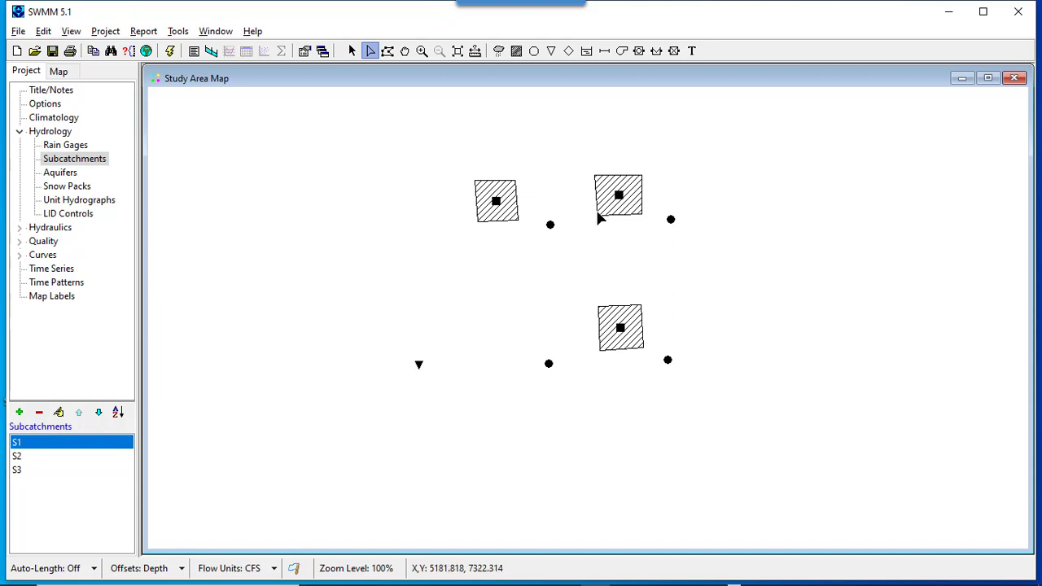
left_click(612, 210)
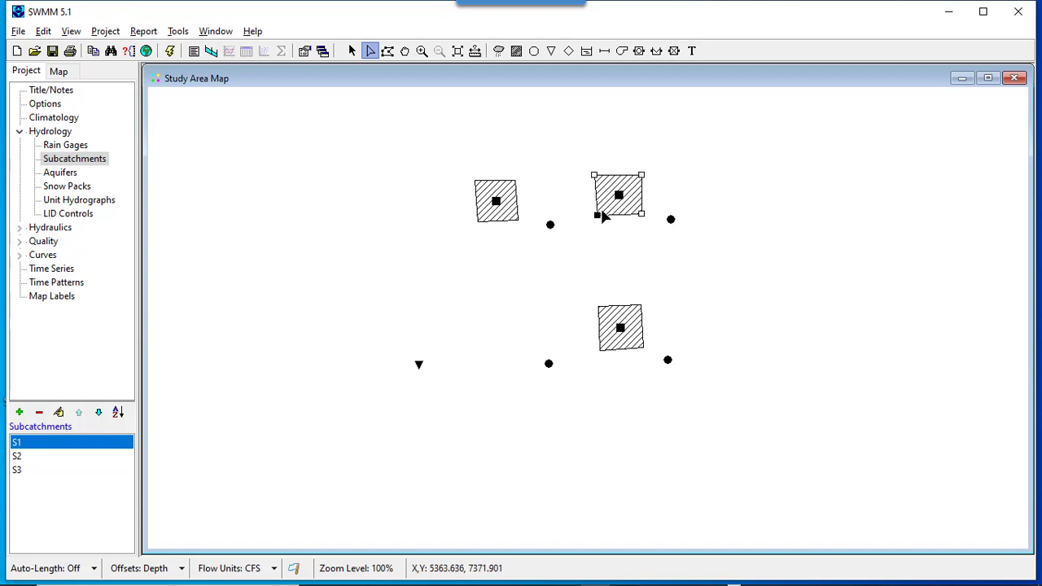
left_click(597, 214)
left_click(595, 216)
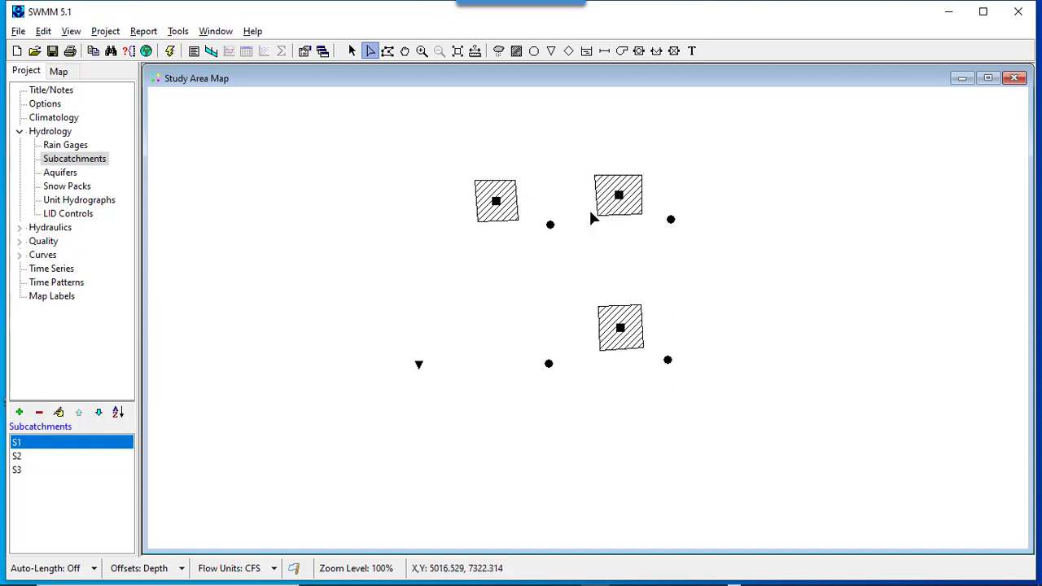
left_click(623, 196)
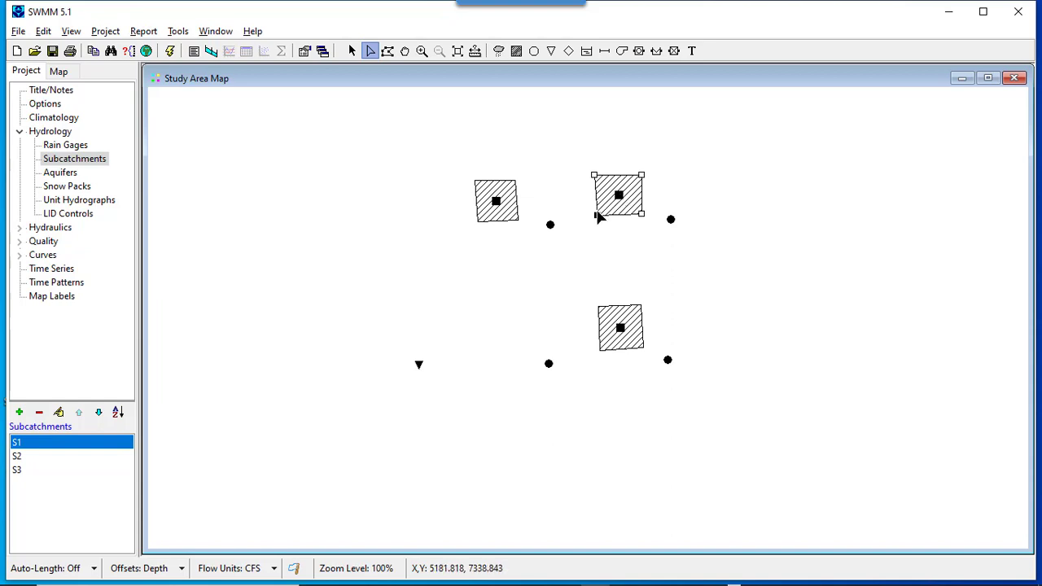
Square up subcatchment S3 by moving its upper-right, lower-left and upper-left vertices slightly outward
left_click(496, 204)
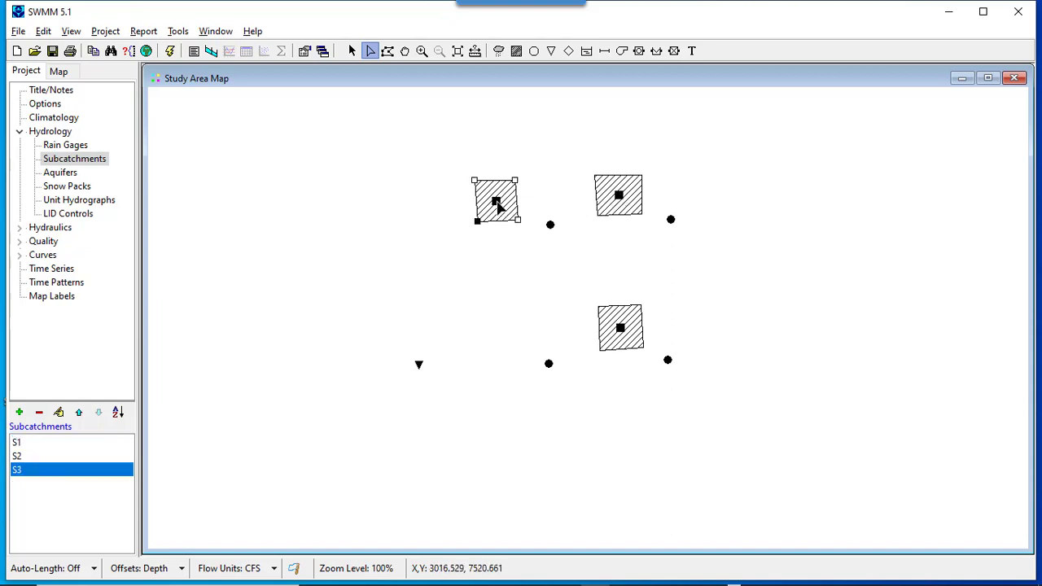
left_click(479, 227)
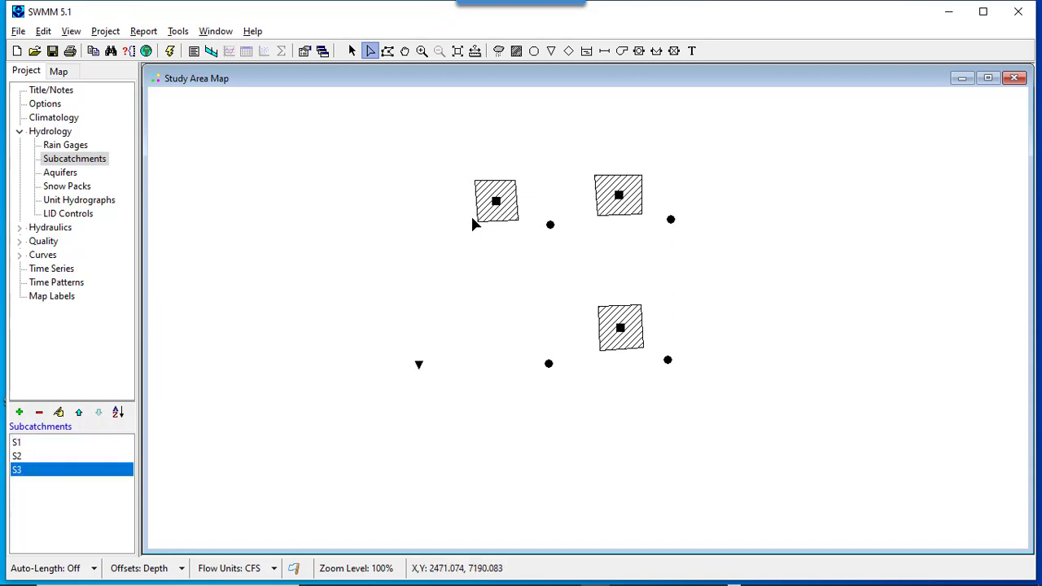
left_click(497, 201)
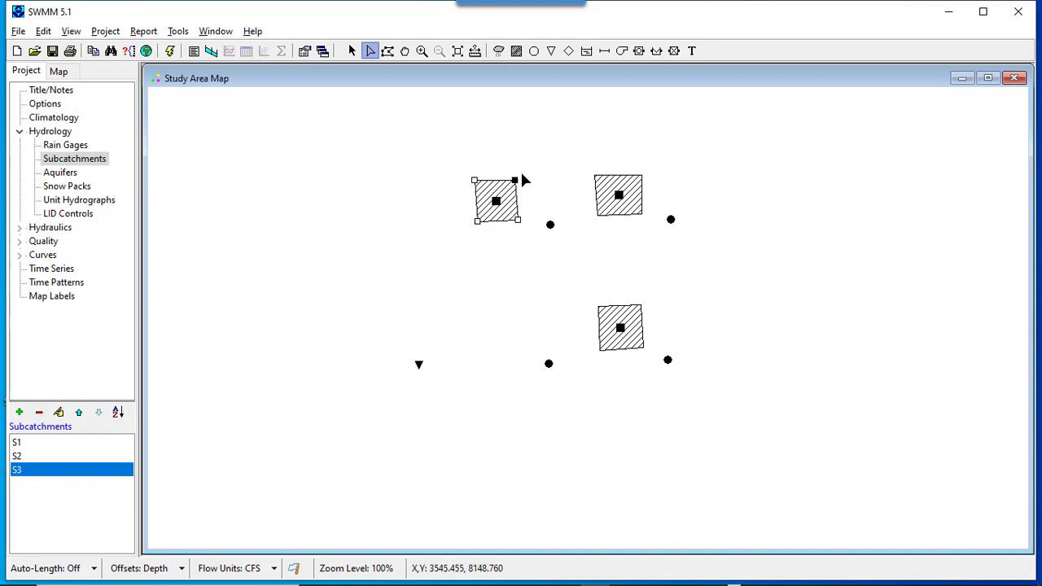
left_click_drag(515, 184, 520, 184)
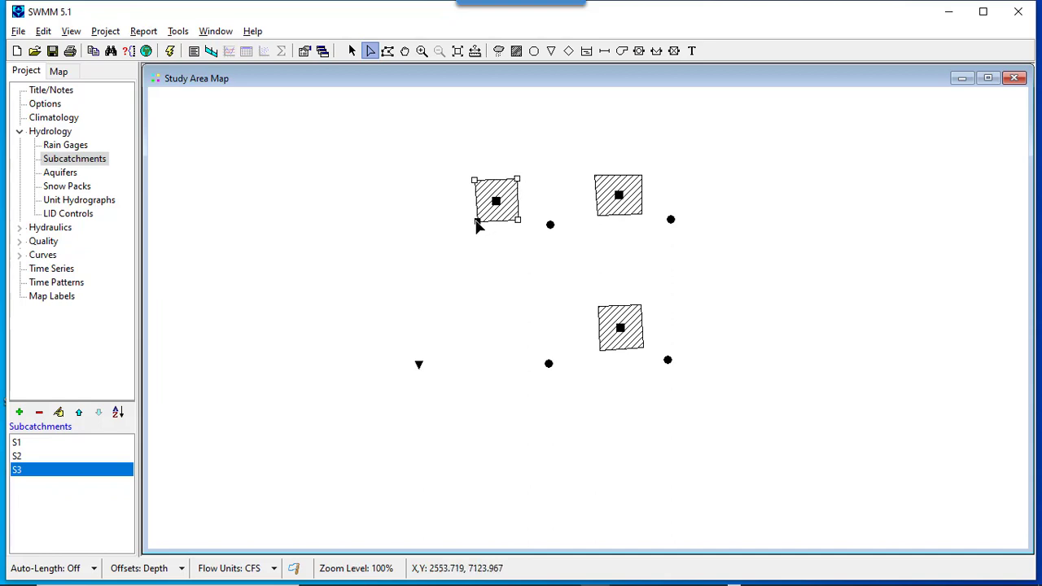
left_click_drag(476, 221, 472, 220)
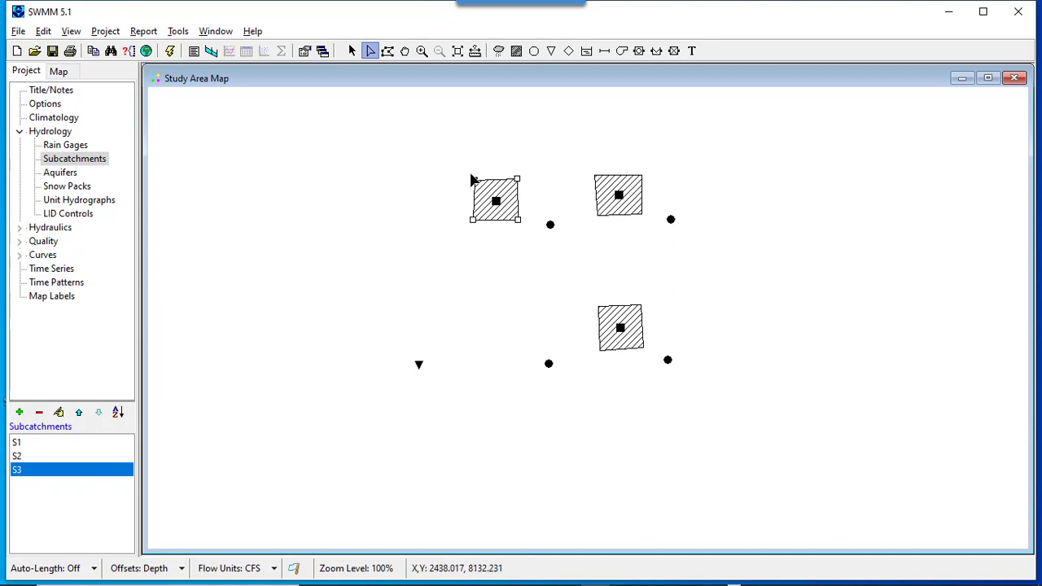
left_click(475, 181)
left_click_drag(477, 185, 472, 179)
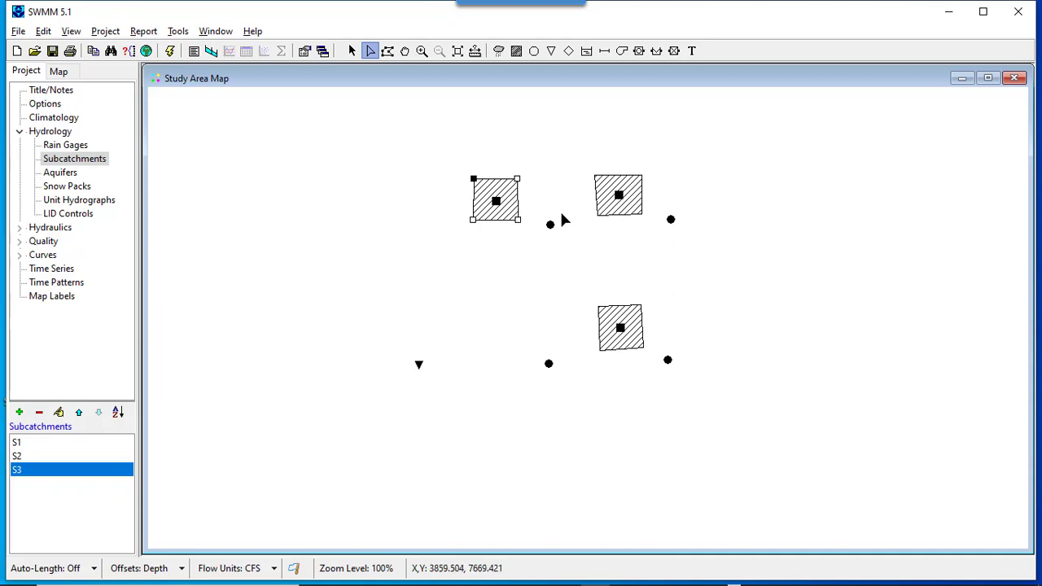
Straighten subcatchment S1 by moving its lower-left vertex, and subcatchment S2 by moving its lower-right vertex
left_click(619, 198)
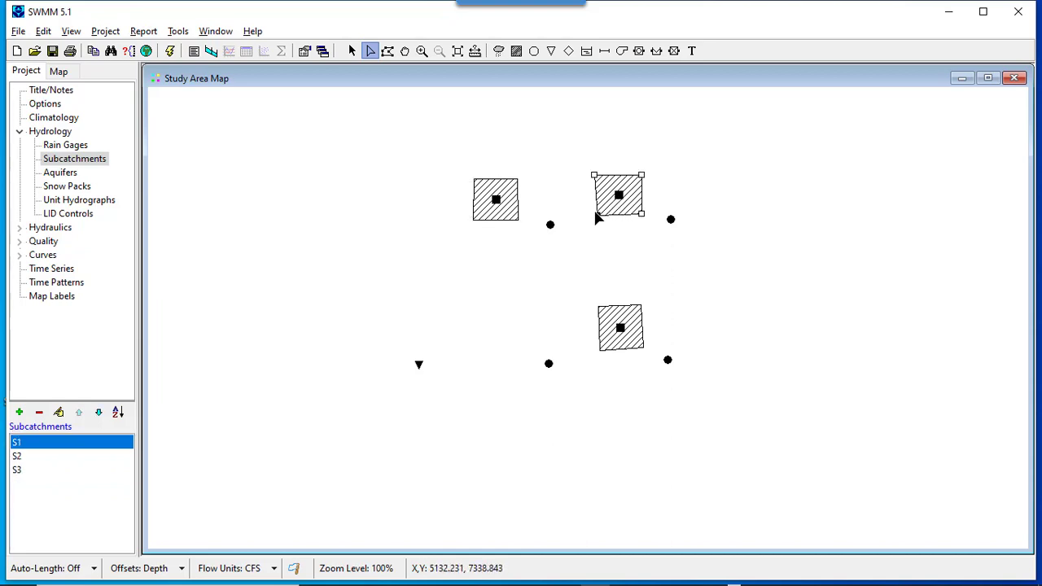
left_click_drag(599, 218, 595, 217)
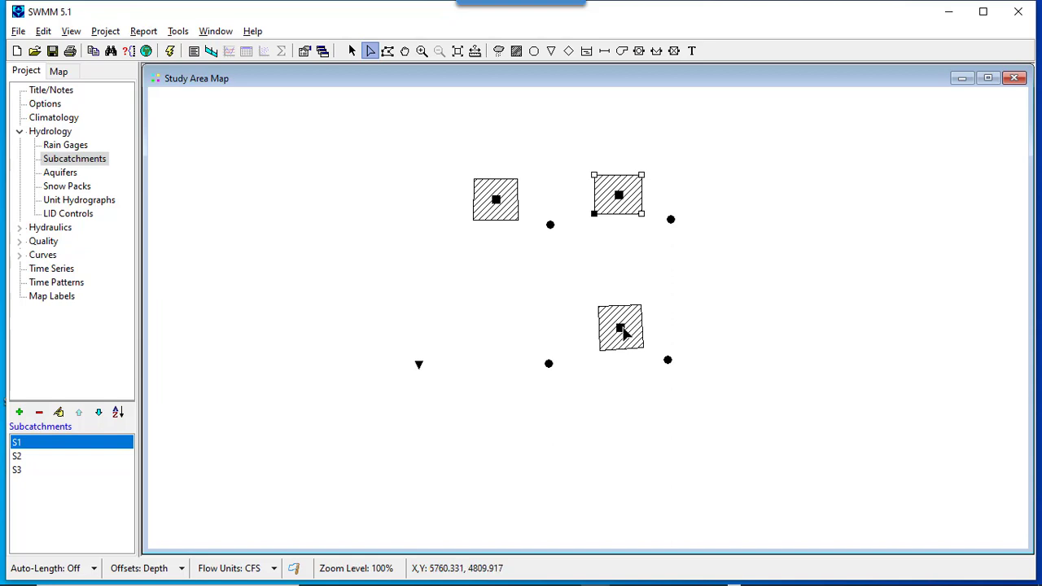
left_click(622, 330)
left_click(642, 345)
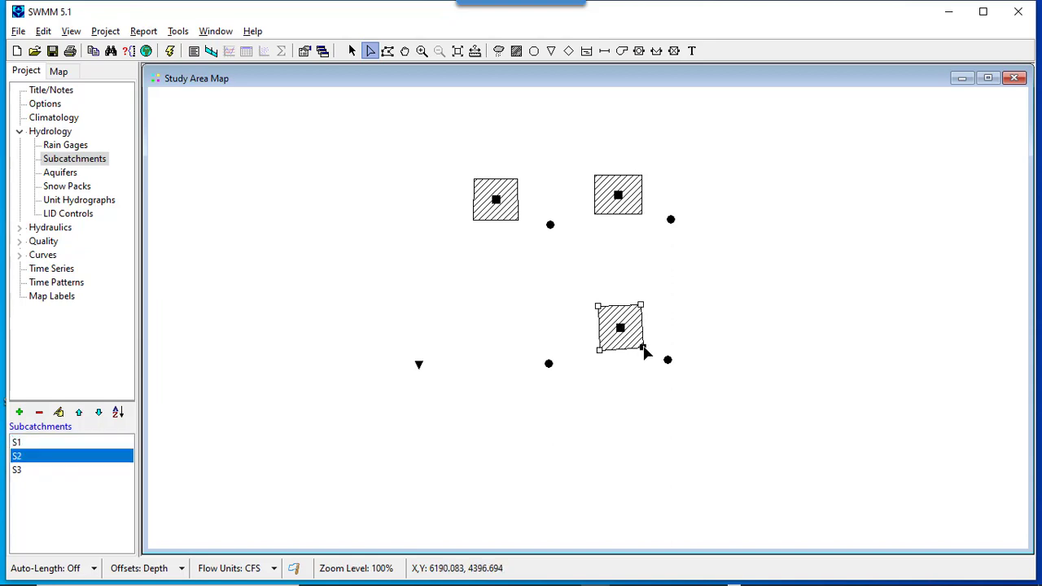
left_click_drag(644, 348, 642, 351)
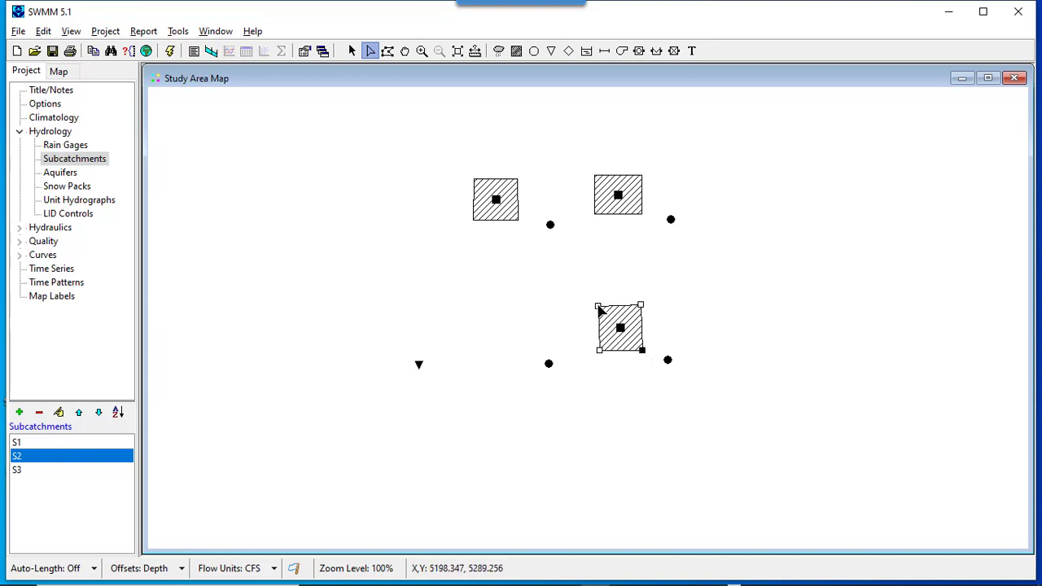
left_click(640, 304)
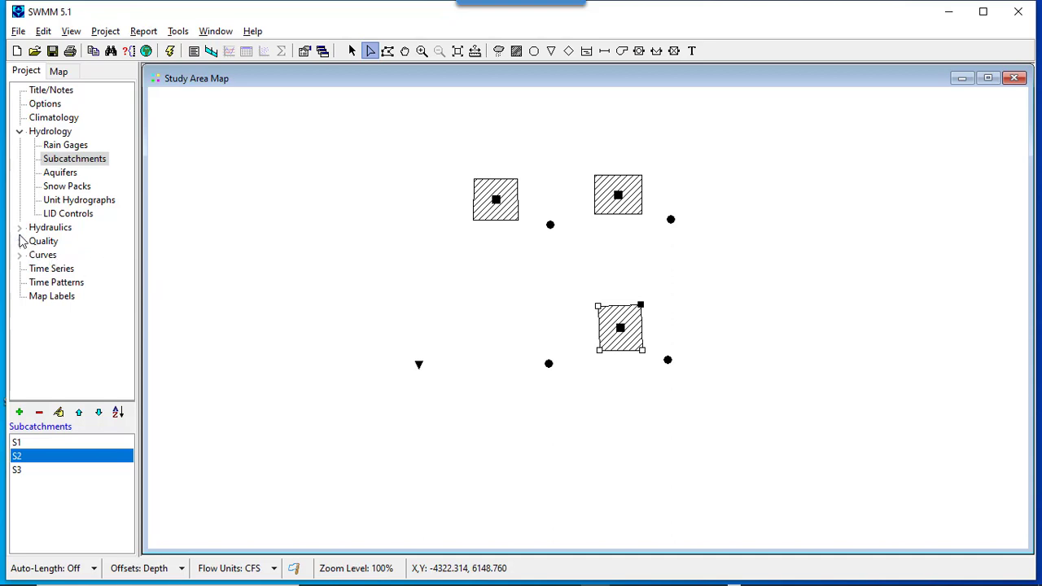
Draw conduits from junction J1 down to J2 and from J2 across to J4
left_click(19, 227)
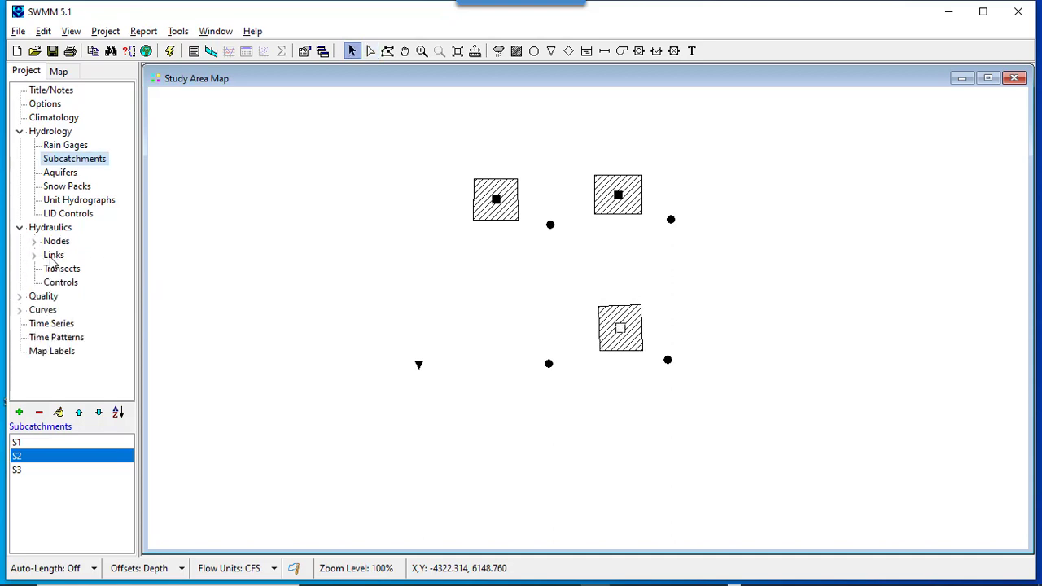
left_click(51, 256)
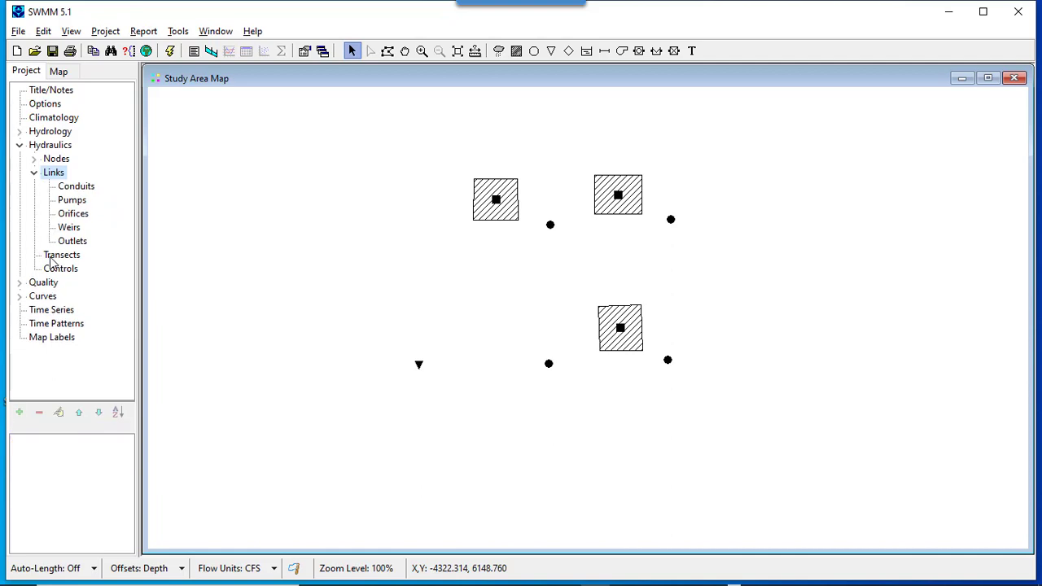
left_click(90, 191)
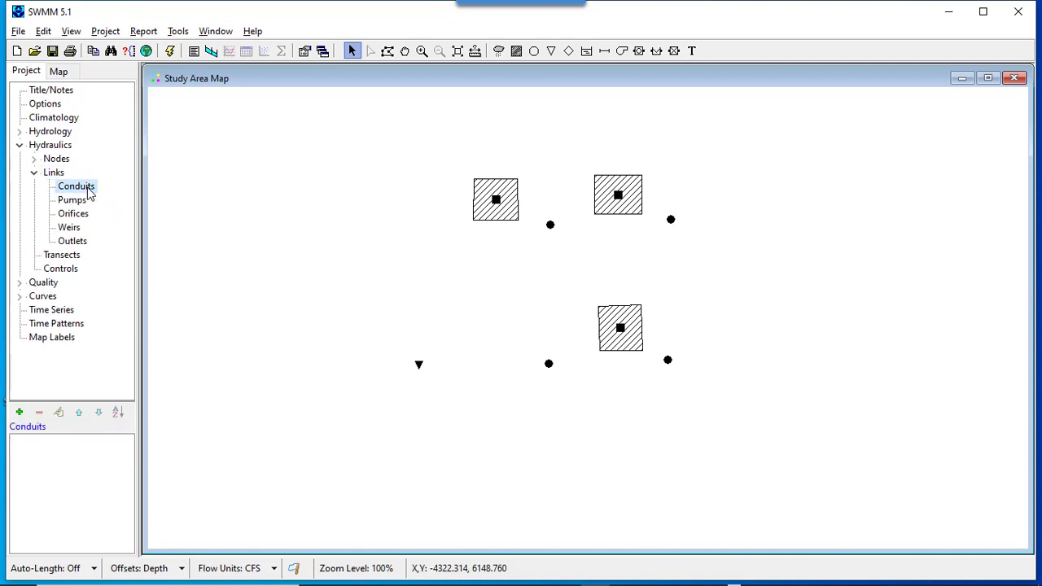
left_click(19, 413)
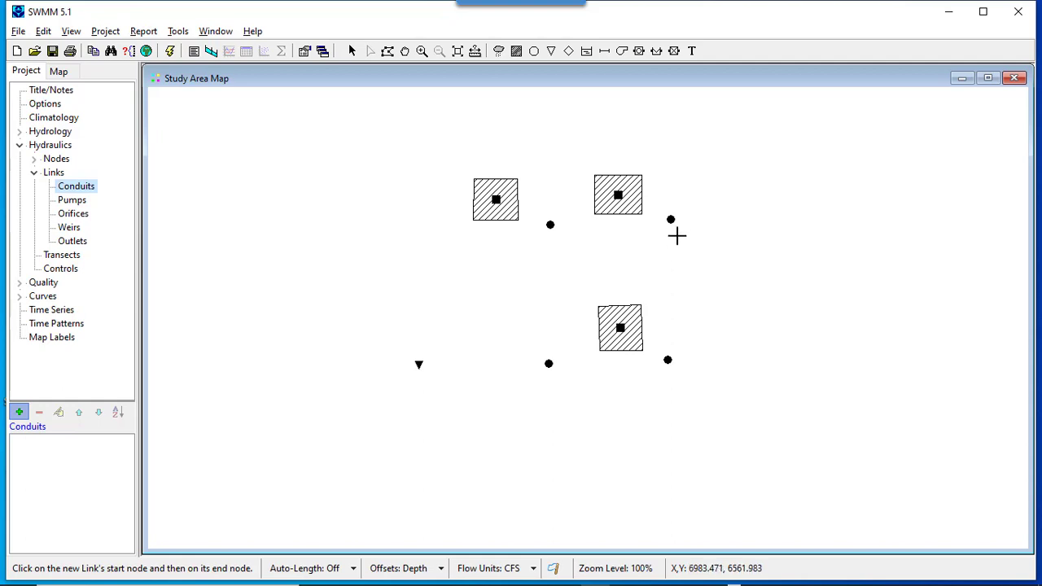
left_click(670, 218)
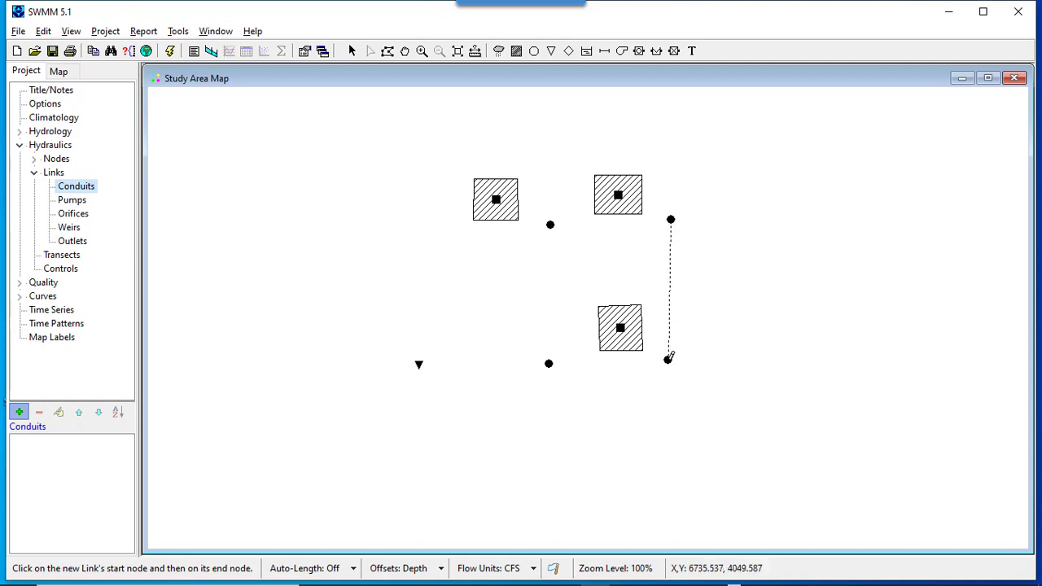
left_click(668, 358)
left_click(668, 360)
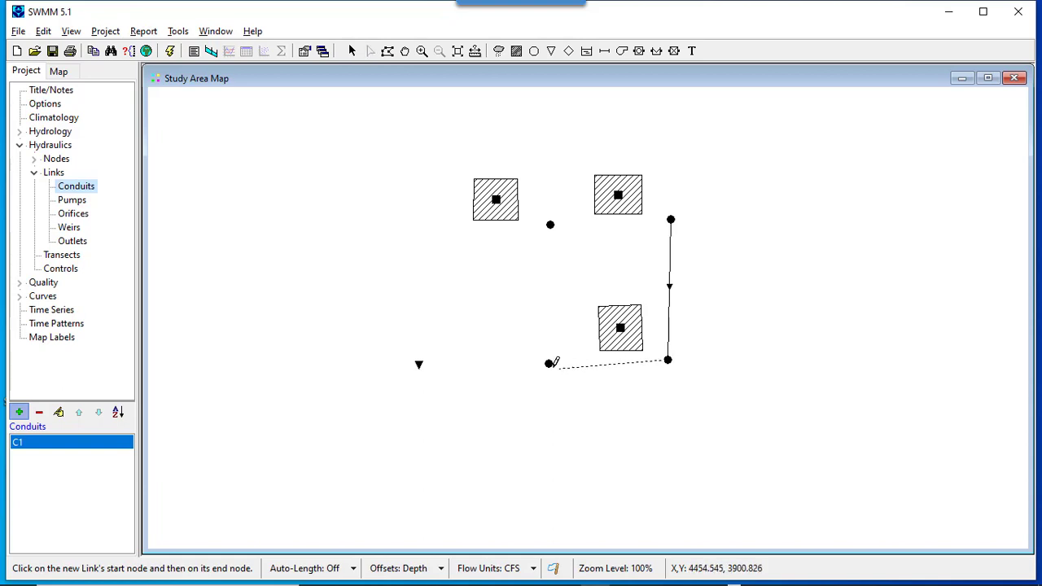
left_click(548, 362)
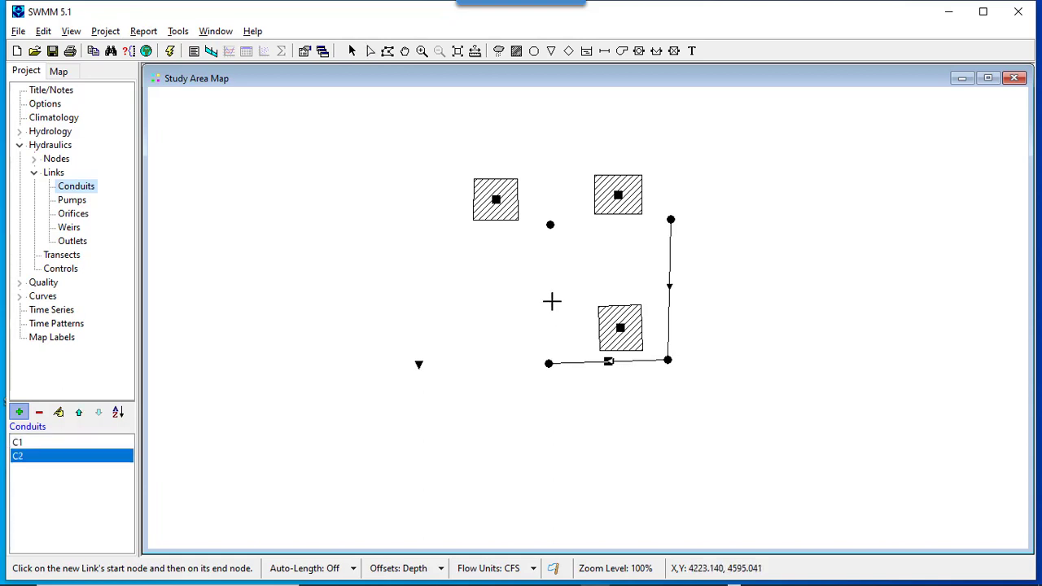
Draw conduits from junction J3 down to J4 and from J4 to the outfall
left_click(549, 225)
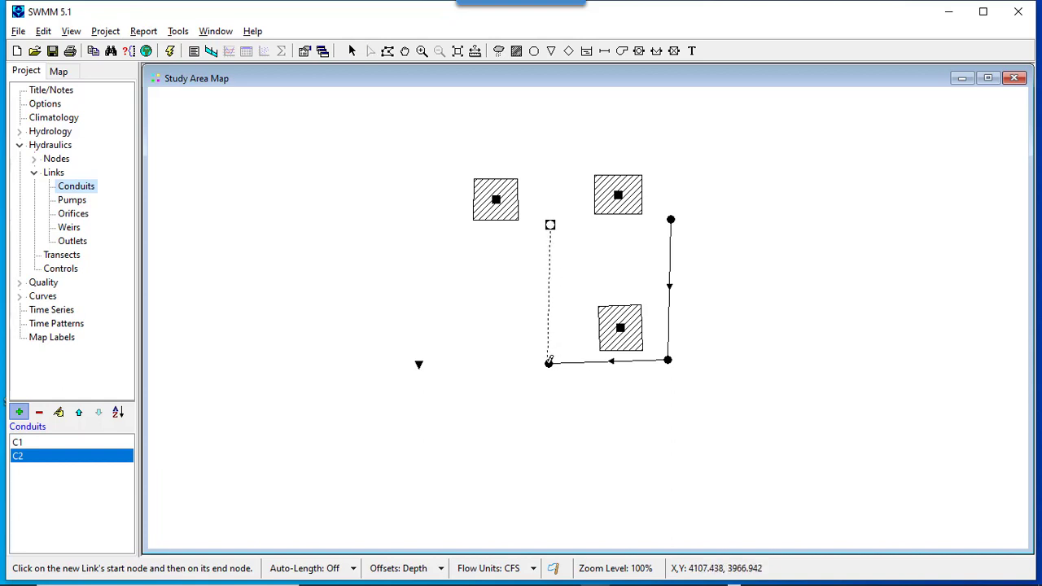
left_click(549, 362)
left_click(549, 363)
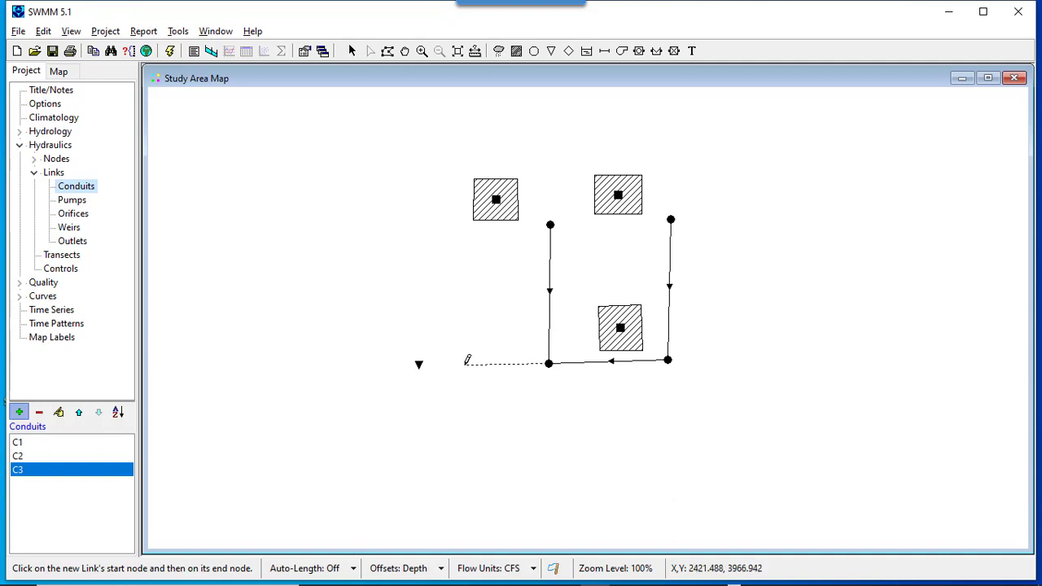
left_click(419, 362)
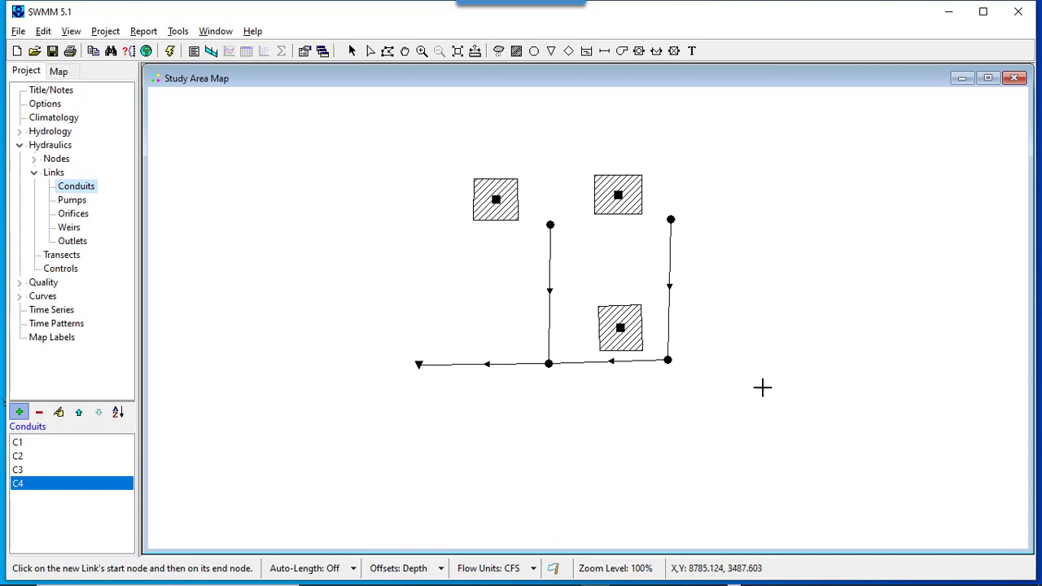
Switch to the SWMM manual in Foxit Reader and read the conduit instructions following Figure 2-4
key("alt+Tab")
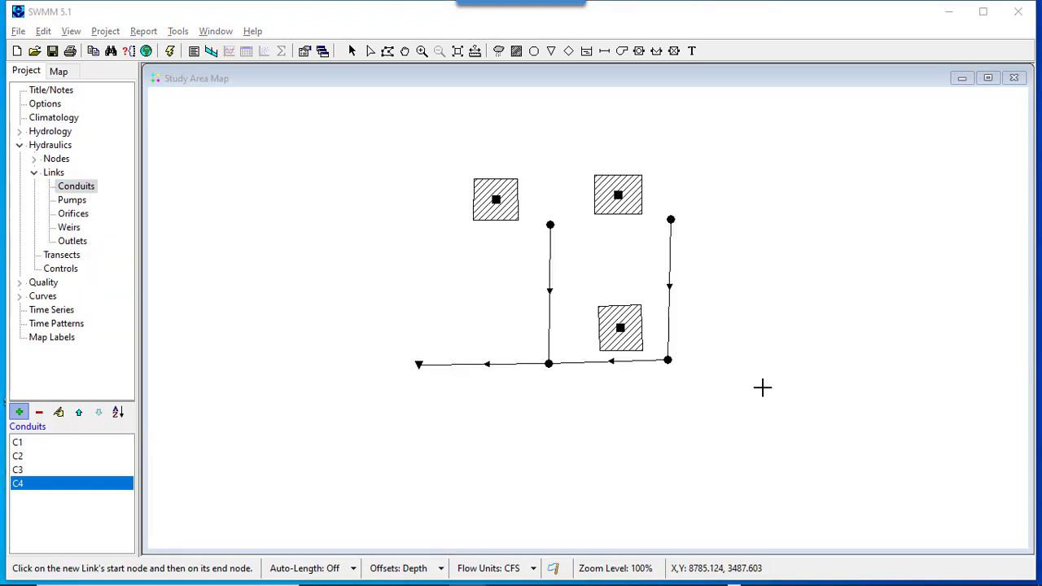
key("alt+Tab")
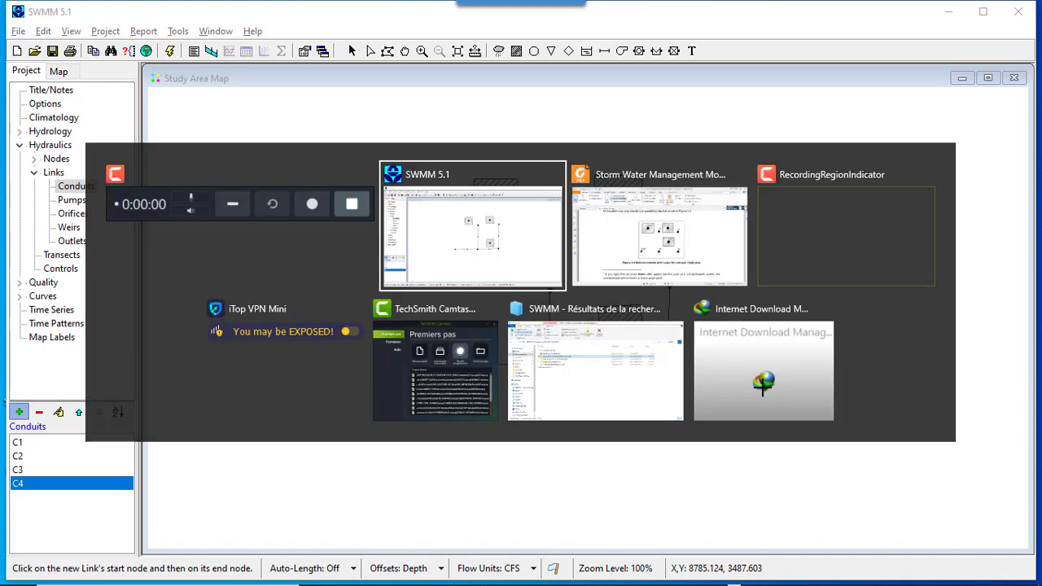
key("alt+Tab")
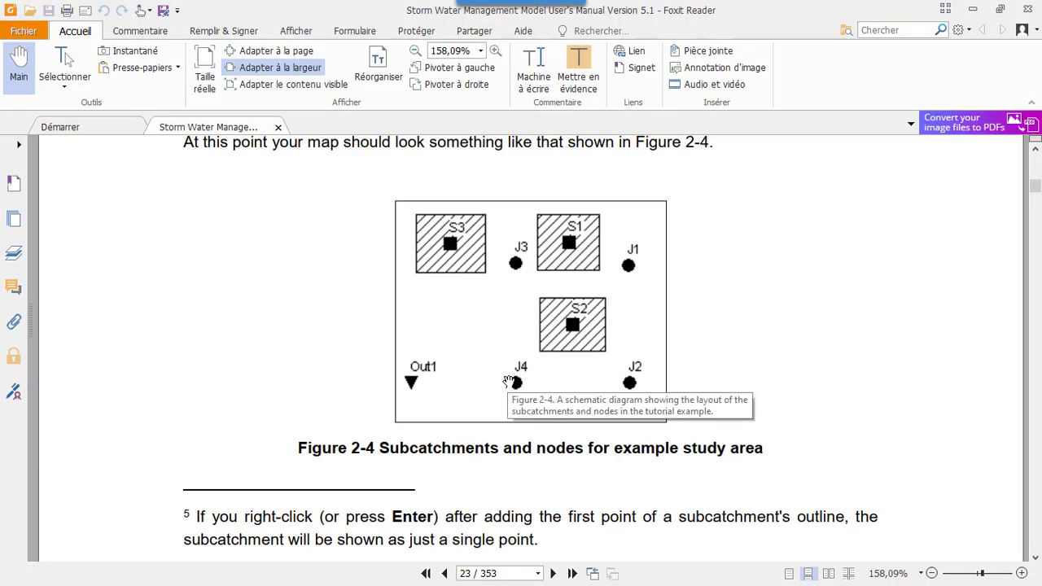
scroll(517, 376, "down", 3)
scroll(518, 379, "down", 3)
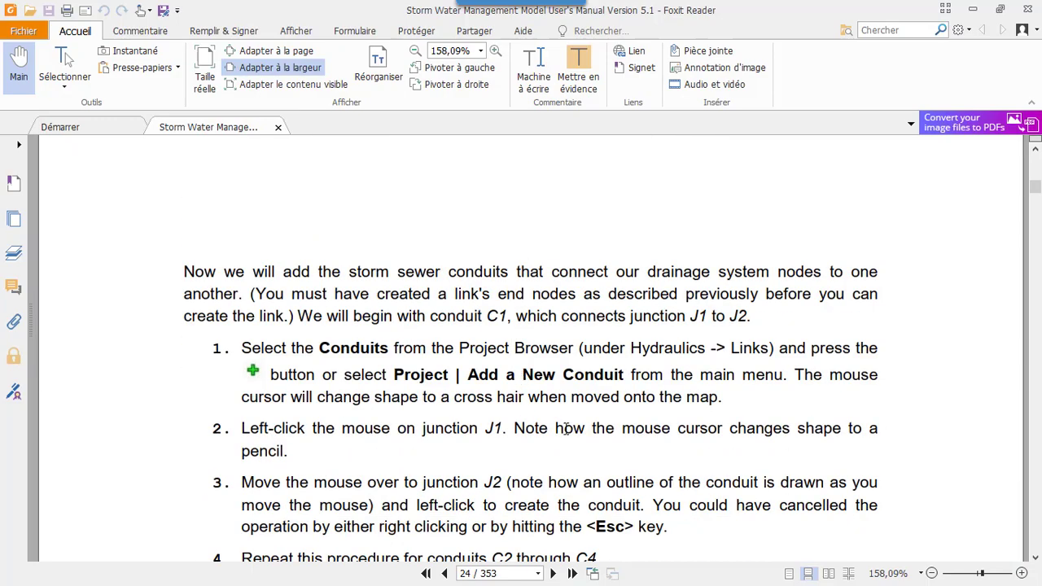
Read the manual's rain gage, object moving and re-shaping instructions, and section 2.4 on setting object properties through Figure 2-5
scroll(552, 426, "down", 8)
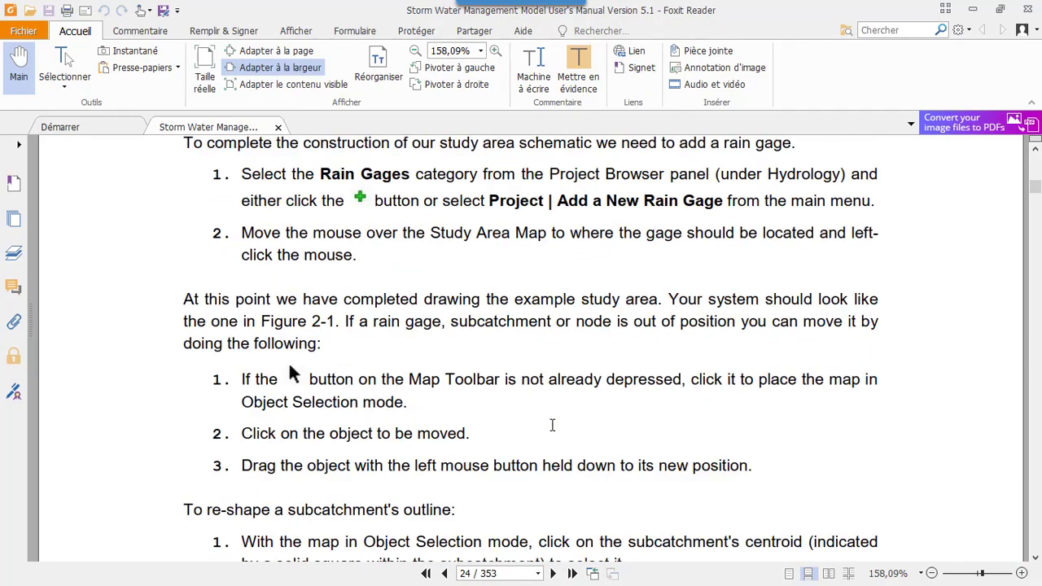
scroll(551, 429, "up", 1)
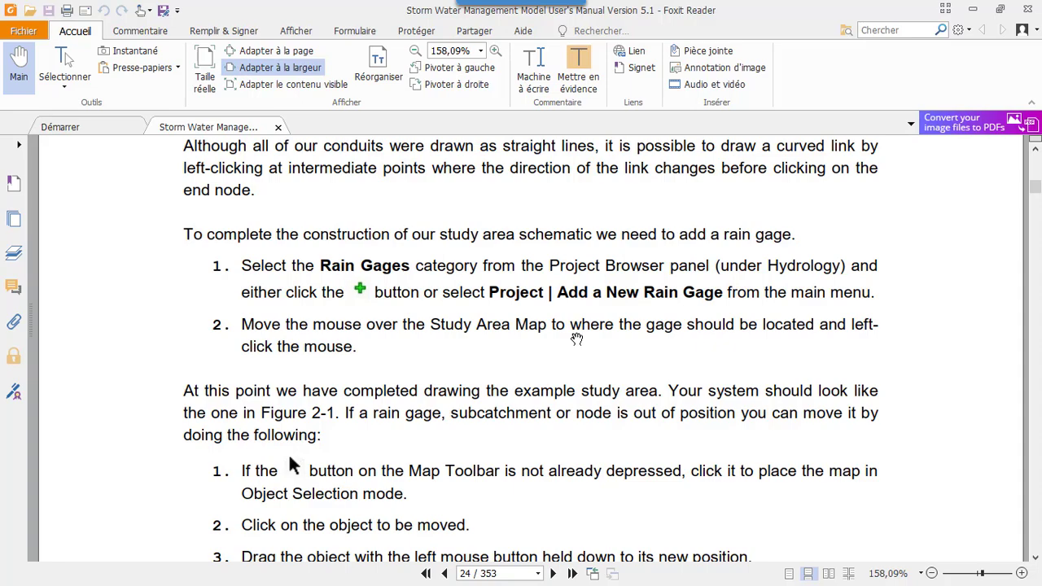
scroll(576, 338, "down", 5)
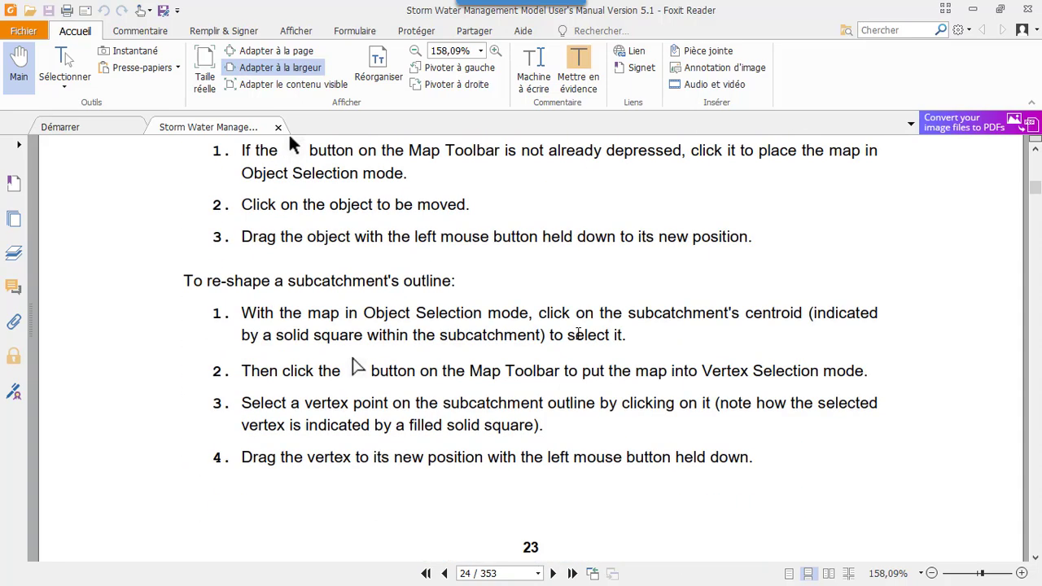
scroll(578, 334, "down", 8)
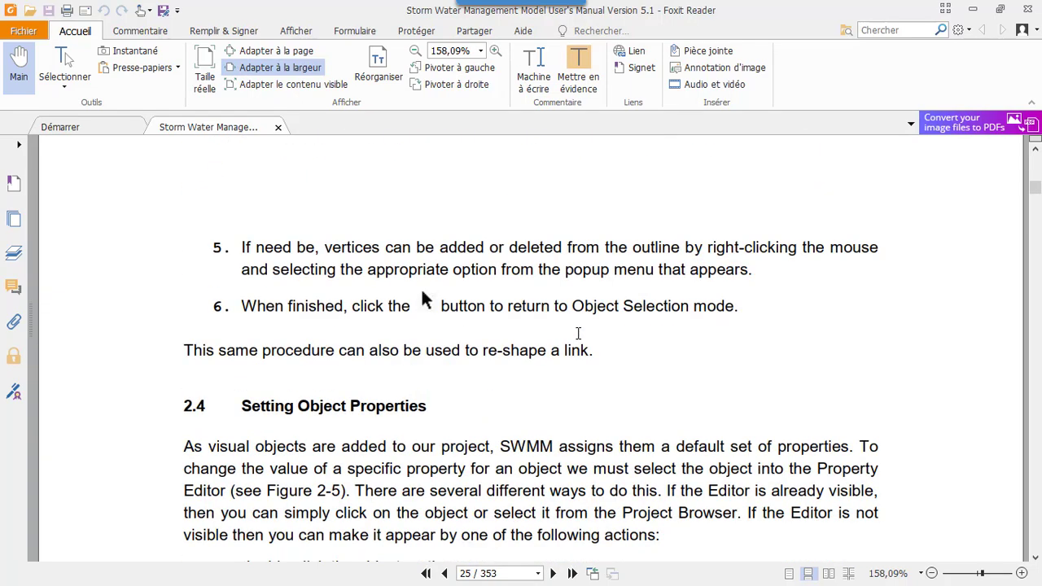
scroll(578, 333, "down", 3)
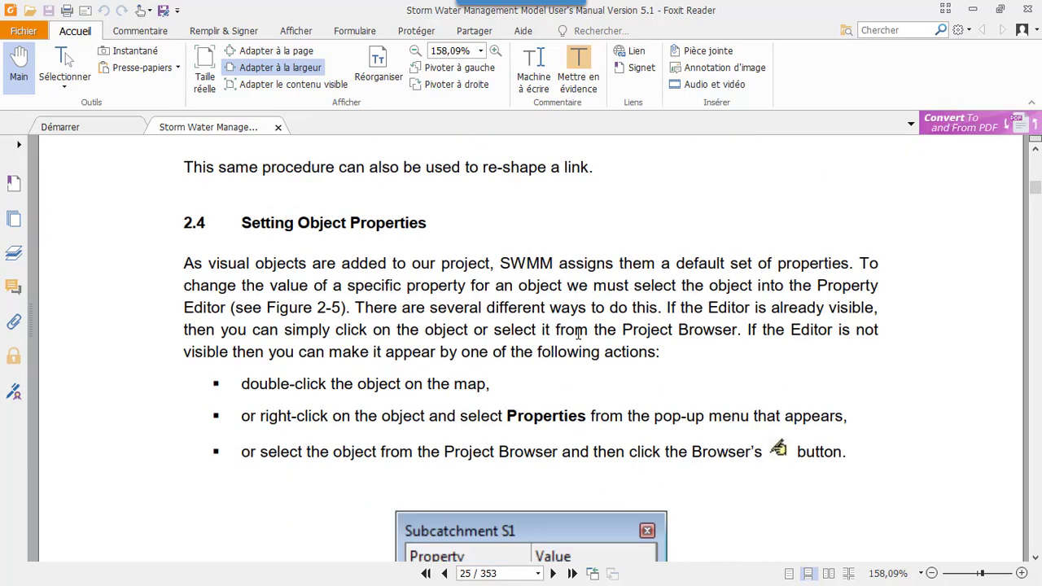
scroll(577, 334, "down", 2)
scroll(578, 333, "up", 2)
scroll(577, 333, "down", 3)
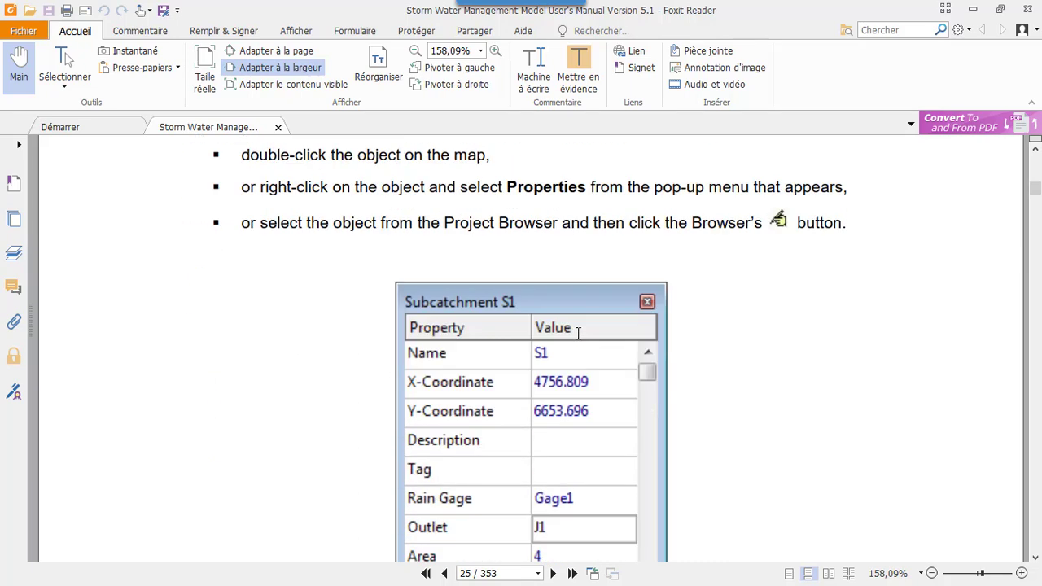
scroll(577, 332, "down", 2)
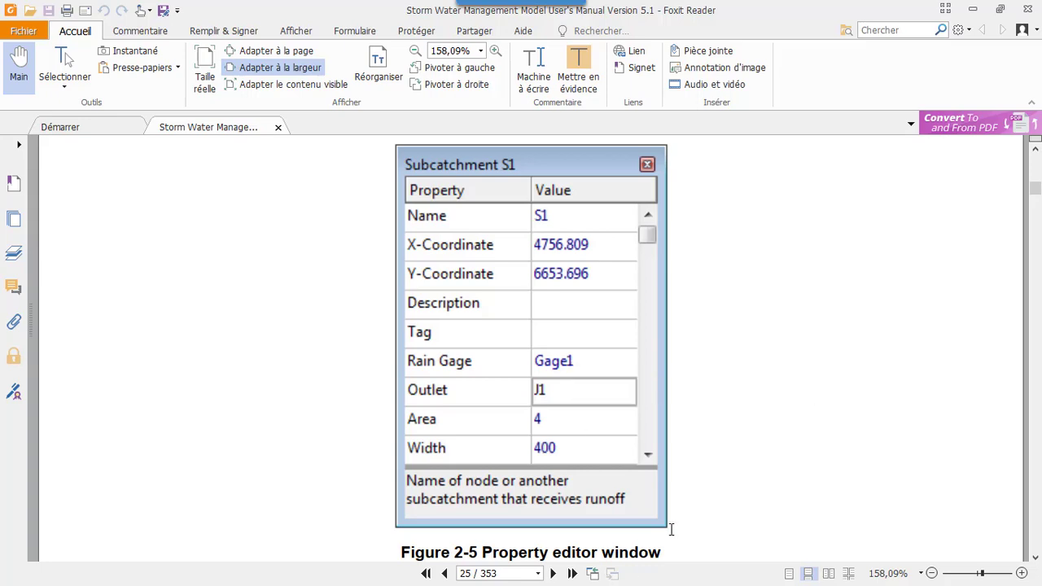
Switch back to SWMM 5.1 and place a rain gage on the map above and between subcatchments S3 and S1
left_click(972, 9)
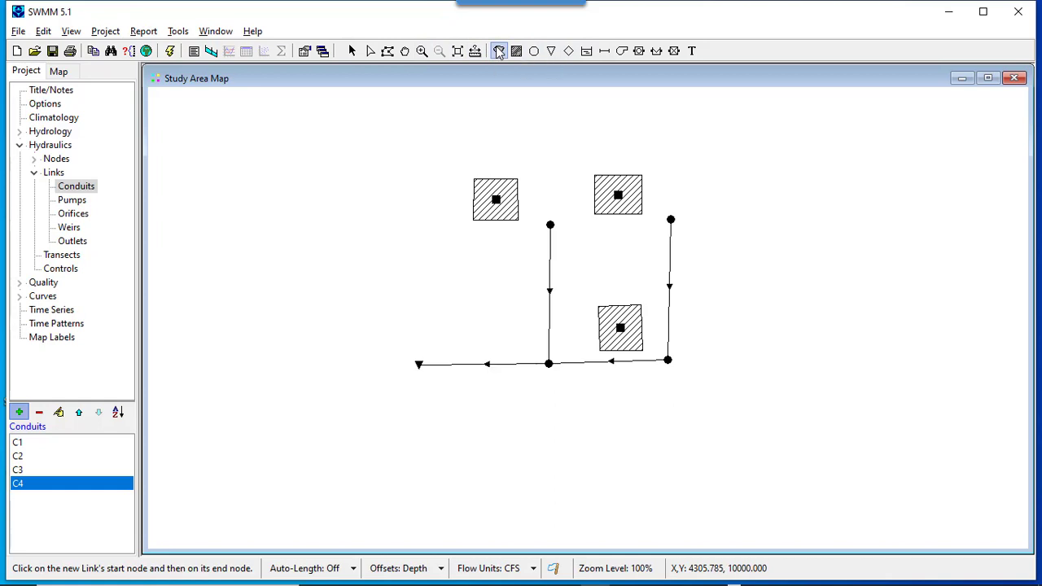
left_click(33, 120)
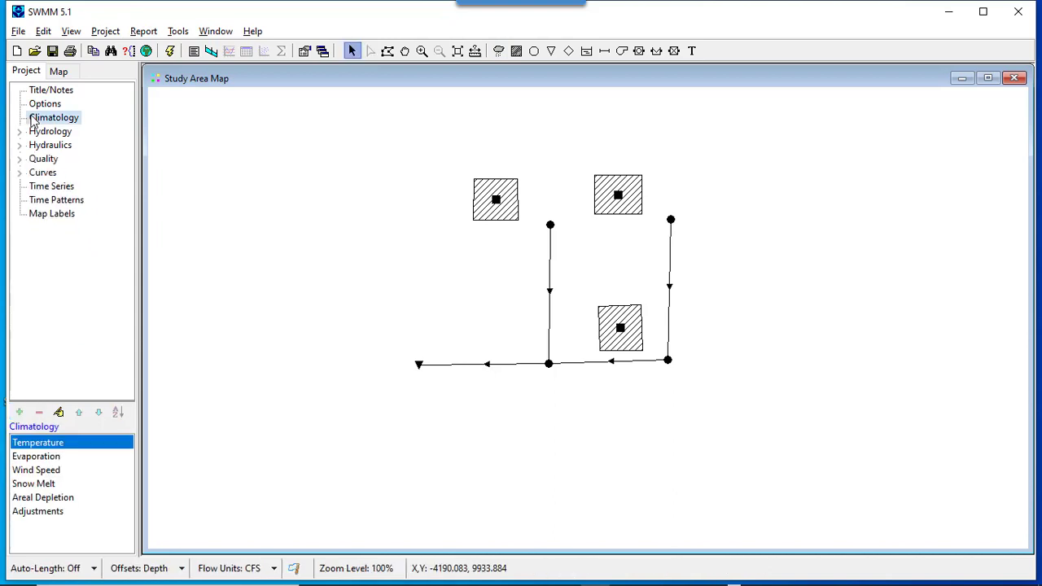
left_click(20, 132)
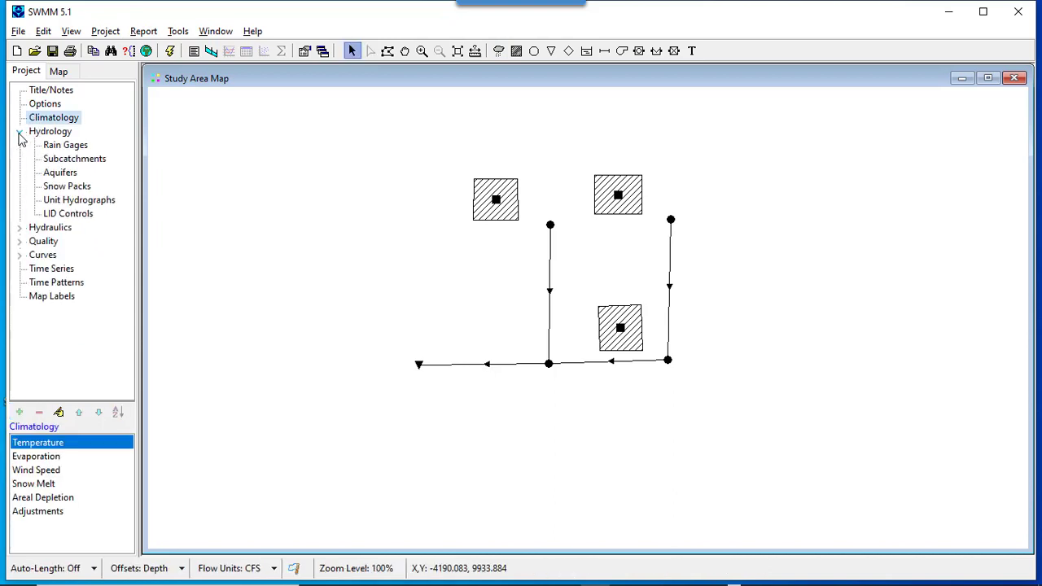
left_click(64, 146)
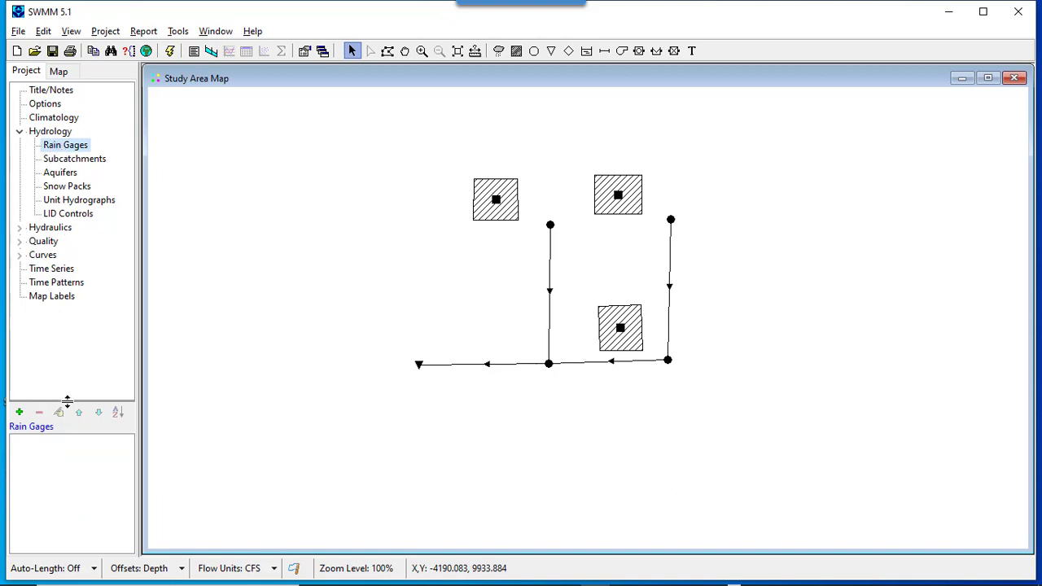
left_click(20, 412)
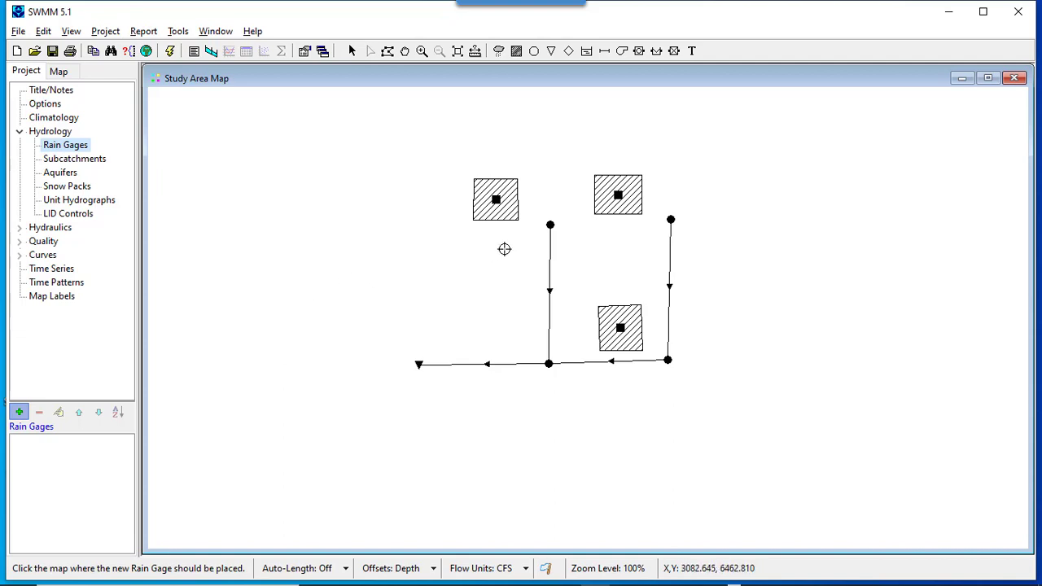
left_click(554, 155)
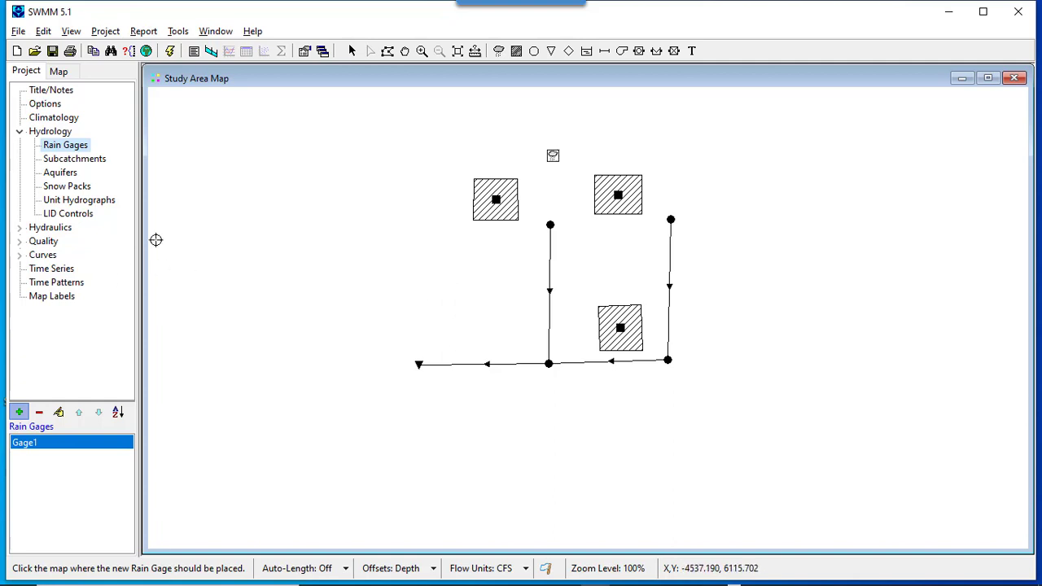
key("Escape")
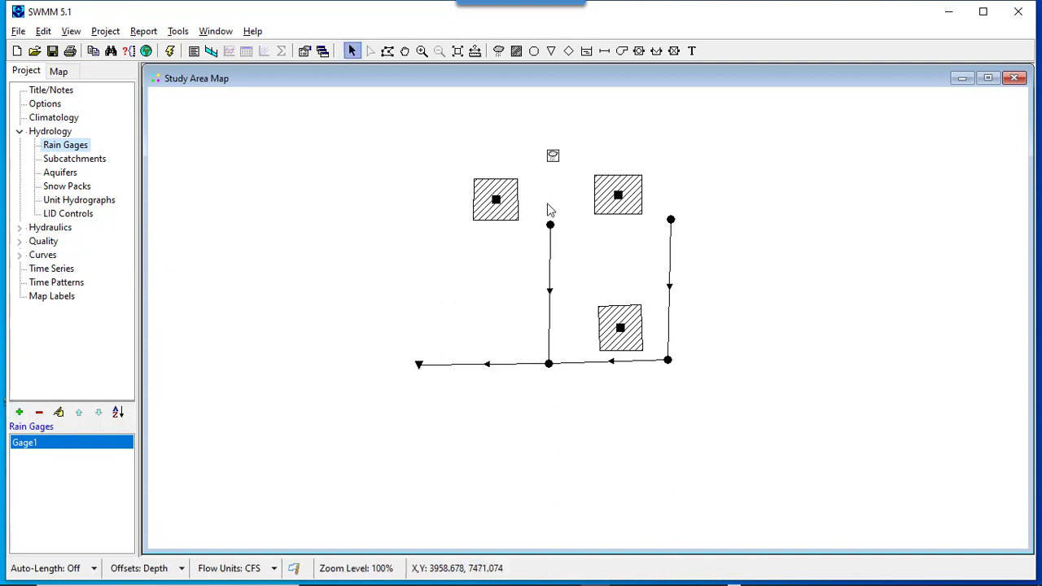
Assign rain gage Gage1 and outlet J1 to subcatchment S1 in its properties
double_click(620, 202)
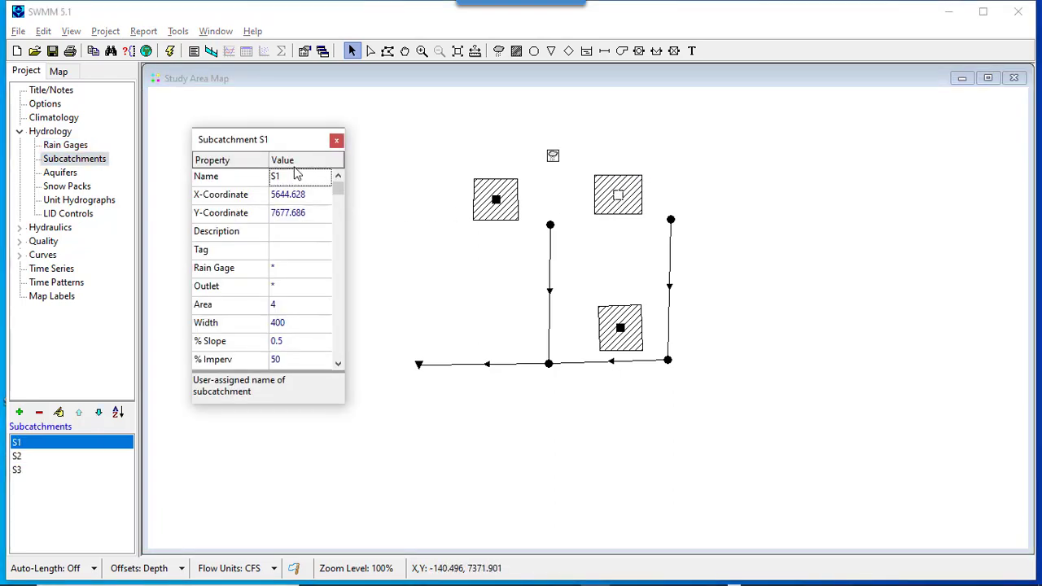
left_click(296, 270)
left_click(324, 268)
left_click(318, 285)
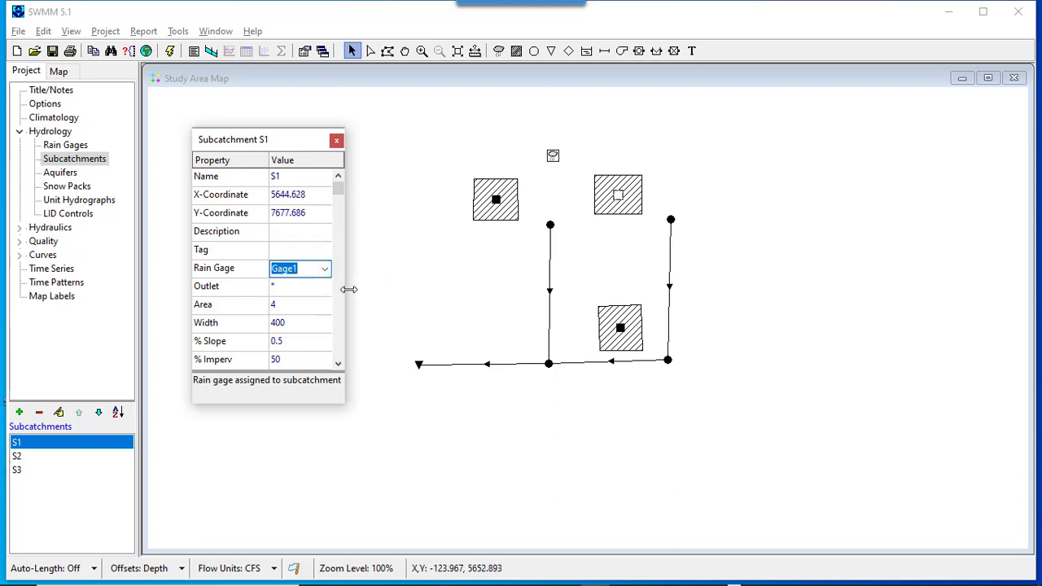
left_click(329, 293)
left_click(328, 289)
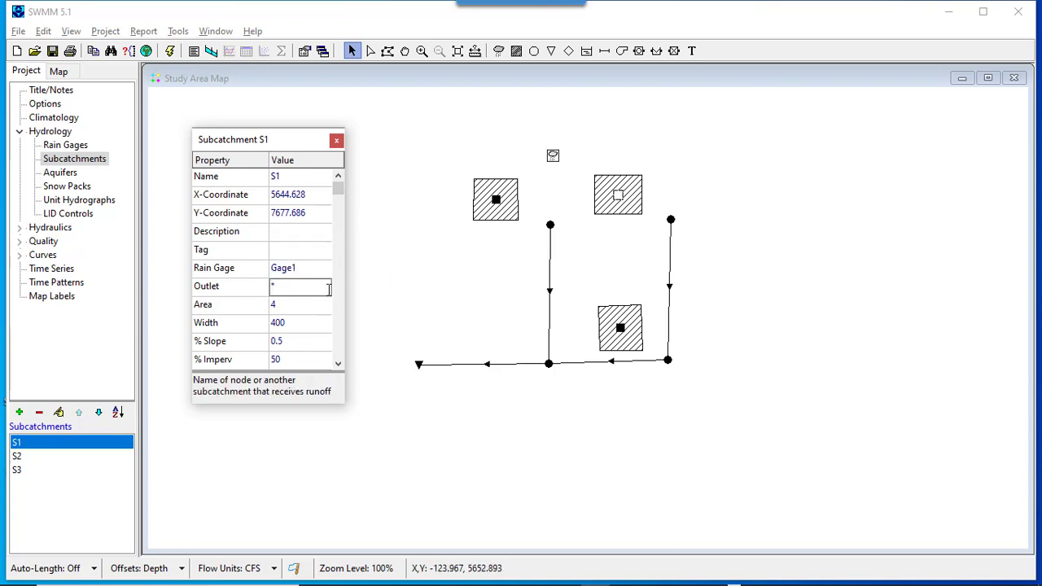
key("BackSpace")
Assign rain gage Gage1 and outlet J2 to subcatchment S2
left_click(616, 334)
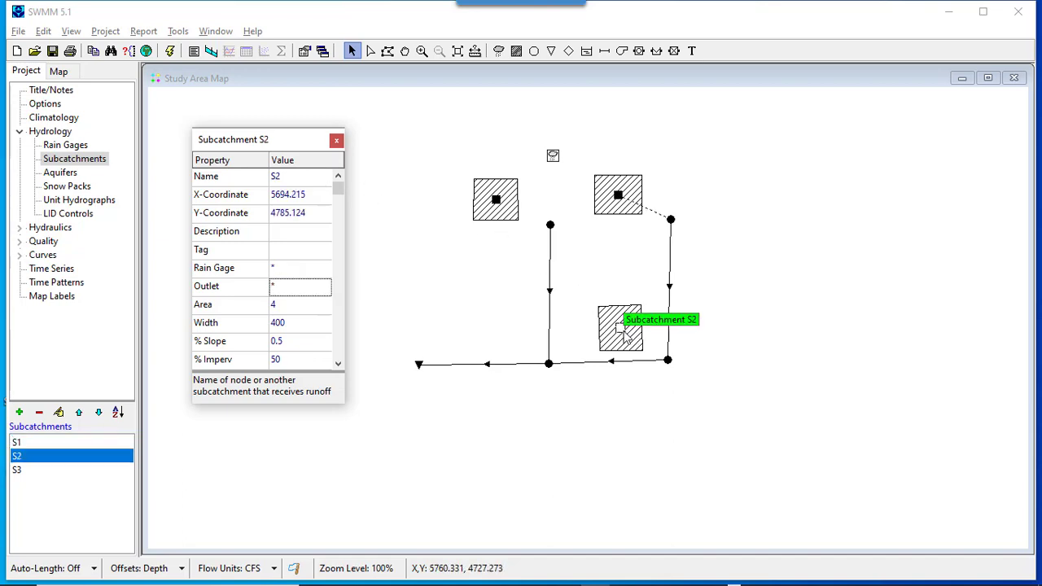
left_click(287, 270)
left_click(325, 274)
left_click(319, 288)
left_click(313, 293)
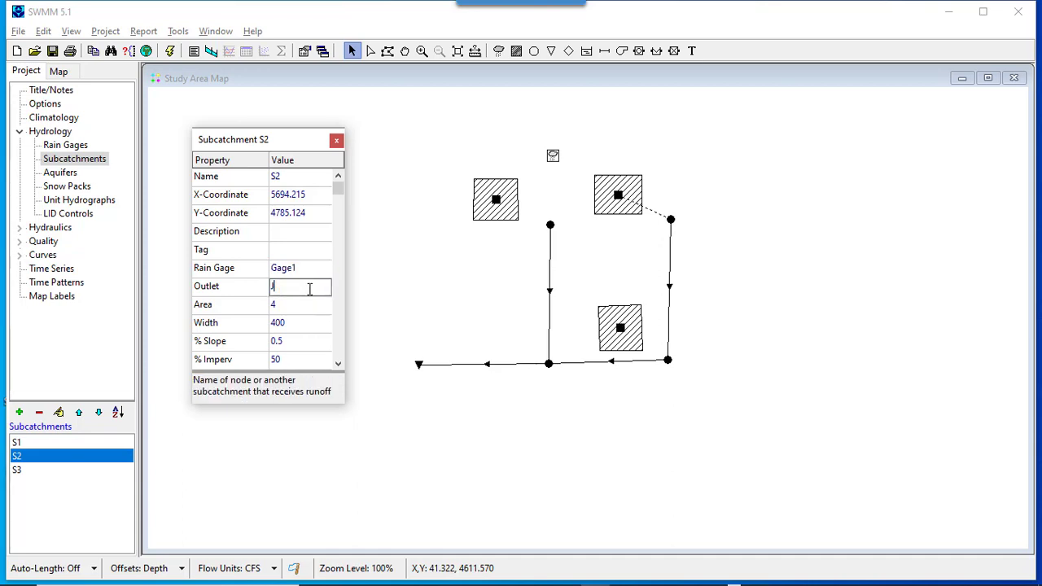
type("J2")
Assign rain gage Gage1 and outlet J3 to subcatchment S3, and close the property editor
left_click(498, 203)
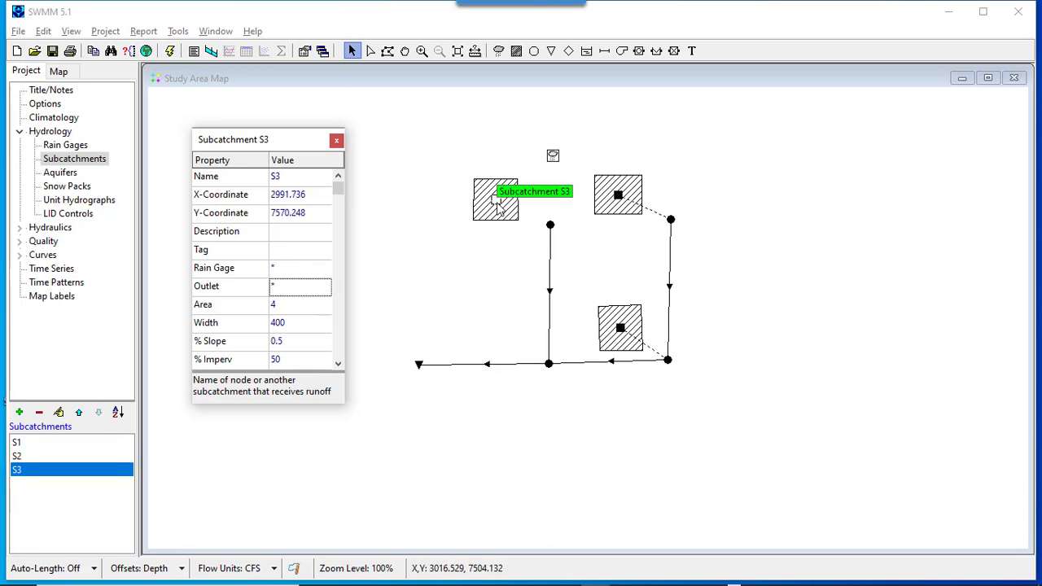
left_click(294, 269)
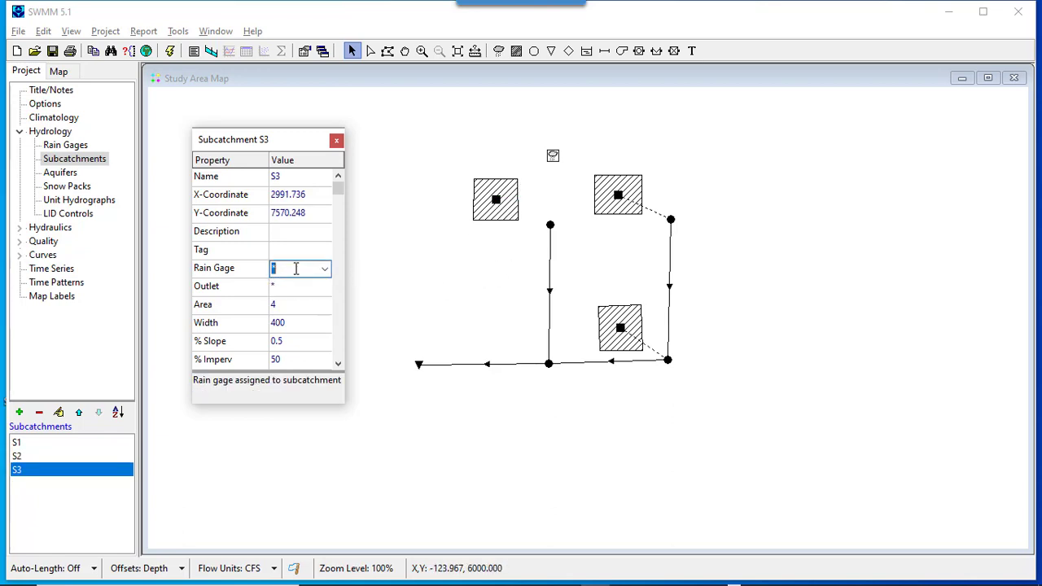
left_click(324, 268)
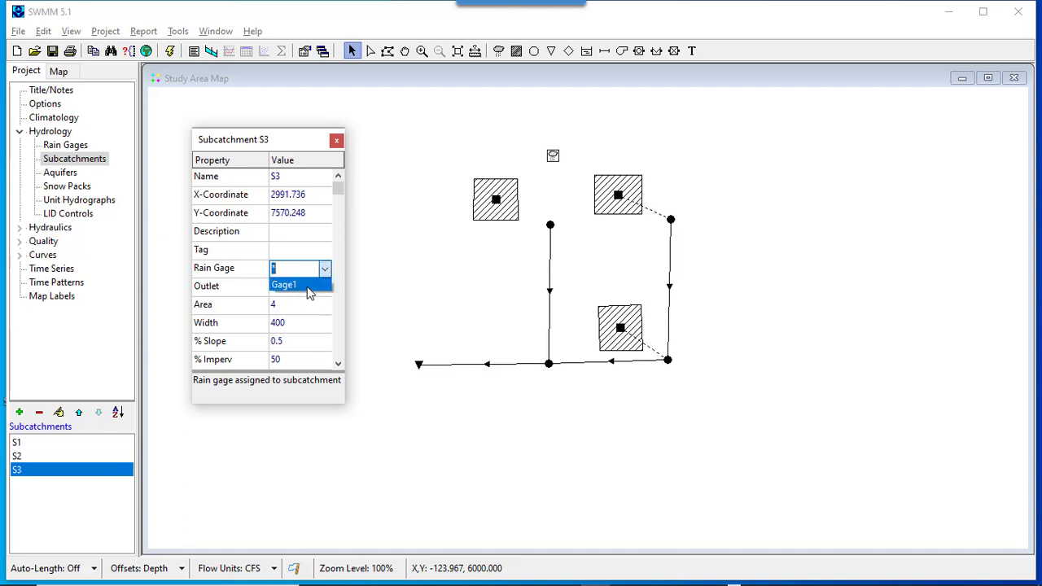
left_click(308, 287)
left_click(306, 288)
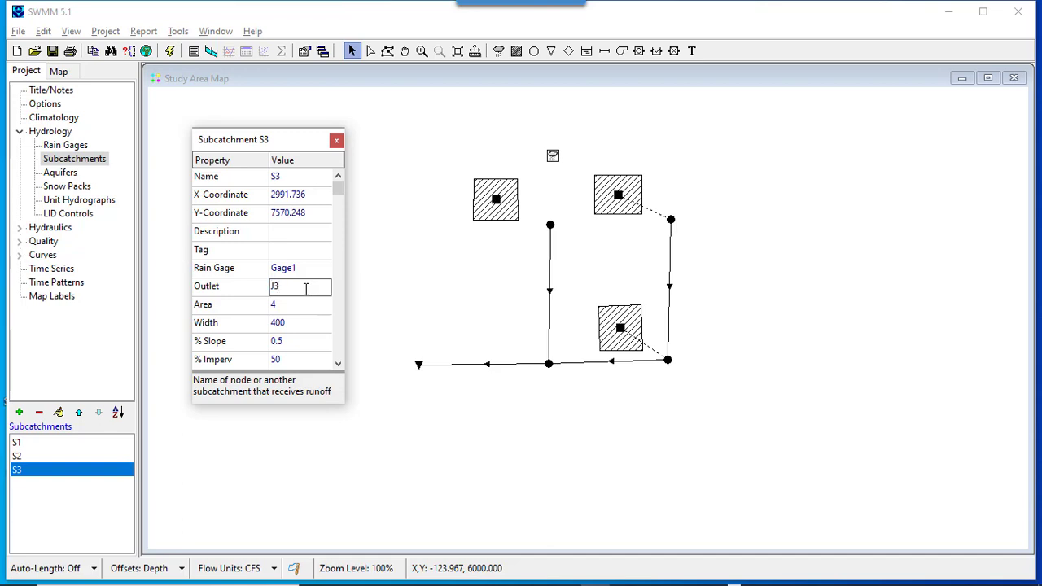
left_click(408, 270)
left_click(338, 142)
left_click(338, 142)
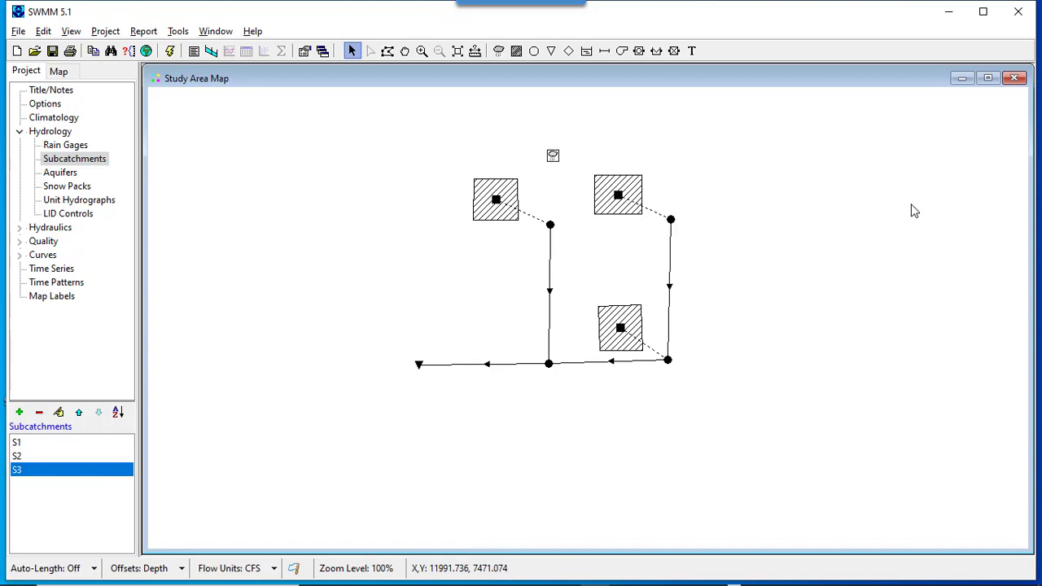
Switch to the manual in Foxit Reader and read the Group Edit procedure for setting all subcatchments' rain gage at once
key("alt+Tab")
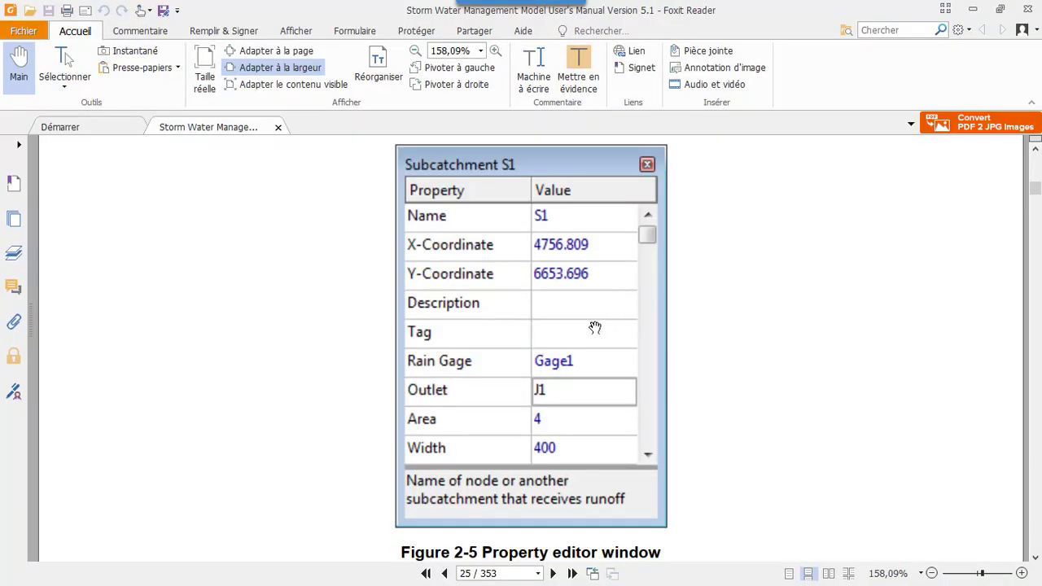
scroll(534, 348, "down", 3)
scroll(534, 352, "down", 10)
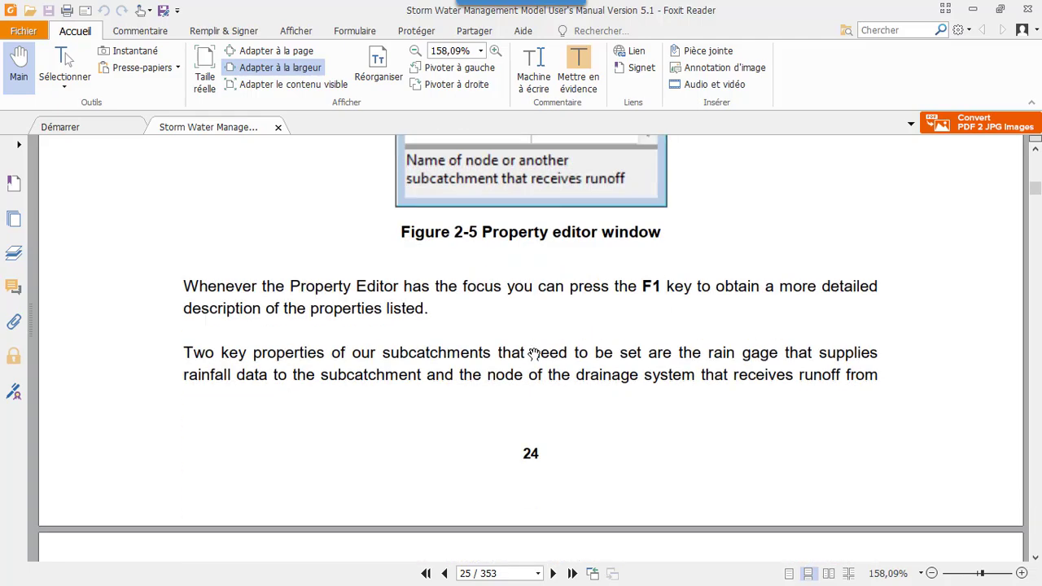
scroll(534, 348, "down", 5)
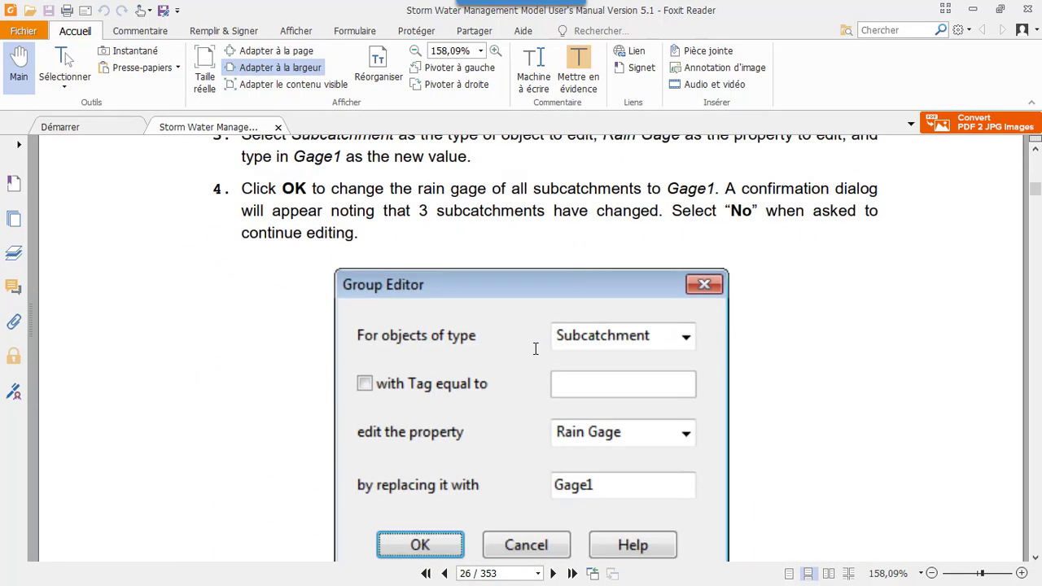
scroll(535, 348, "up", 5)
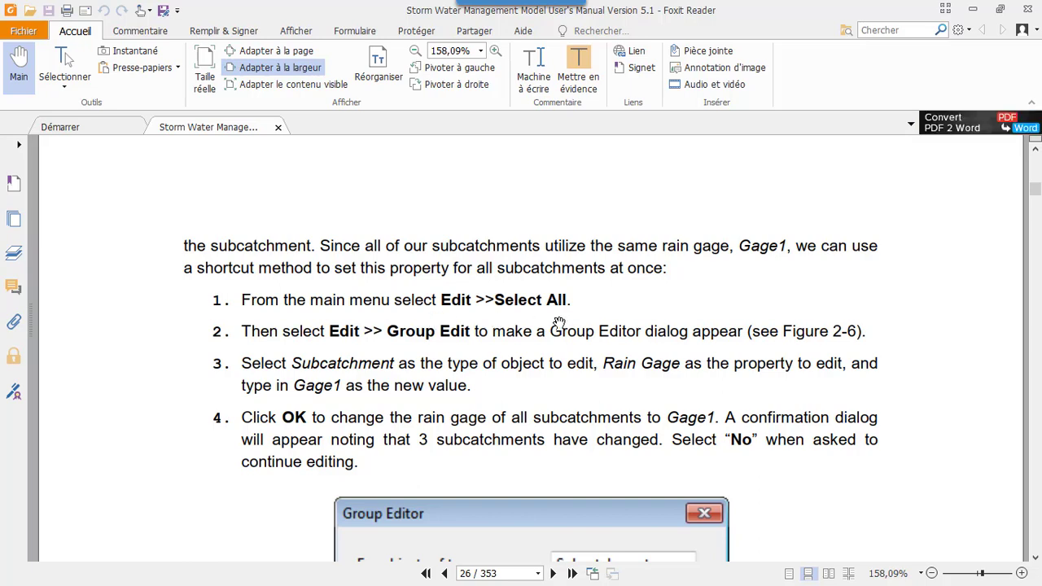
scroll(557, 324, "down", 2)
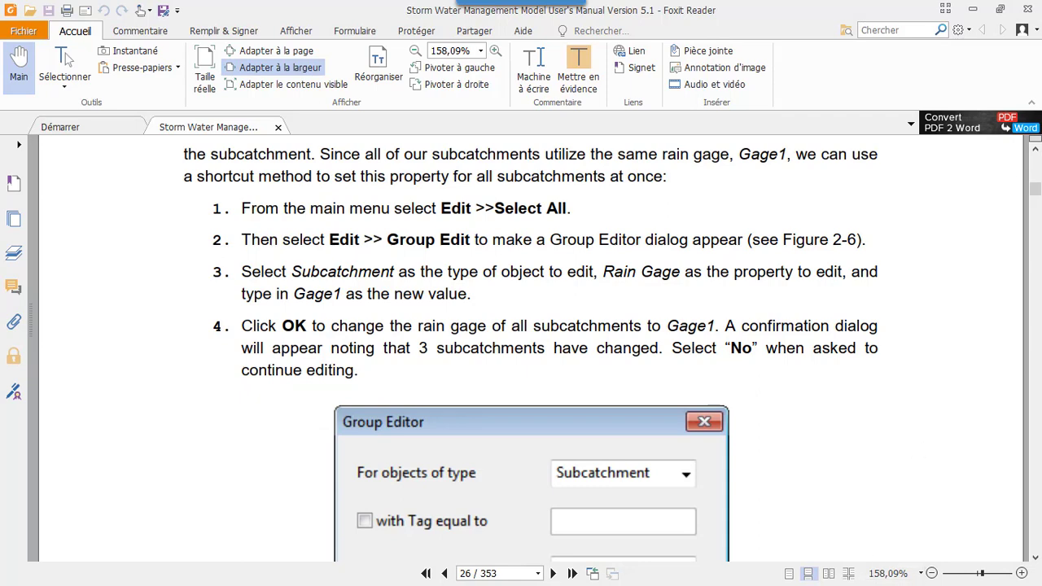
Switch back to SWMM 5.1, select all objects on the study area map and open the Group Editor
left_click(972, 11)
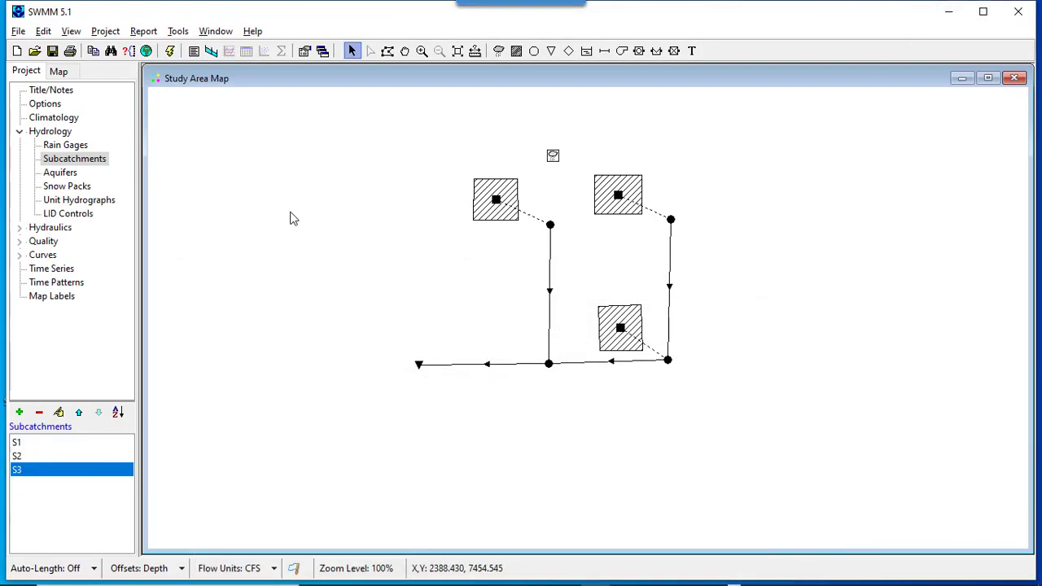
left_click(43, 31)
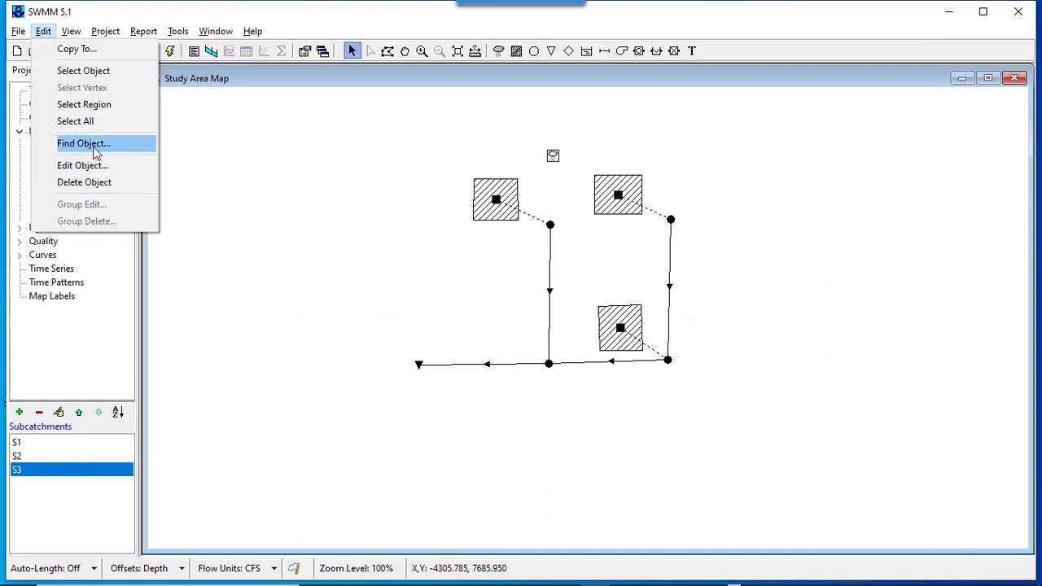
left_click(77, 121)
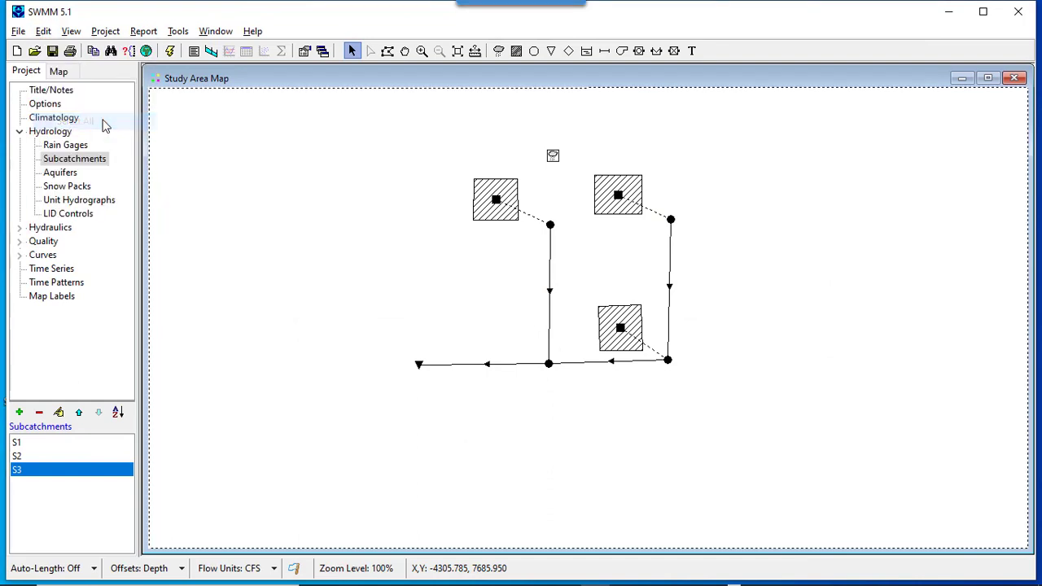
left_click(52, 32)
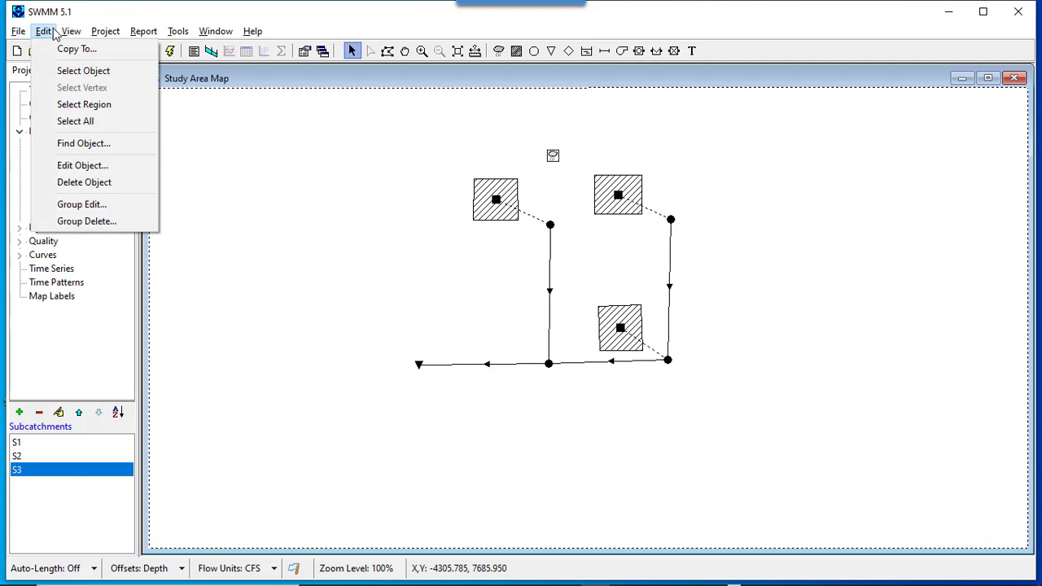
left_click(85, 204)
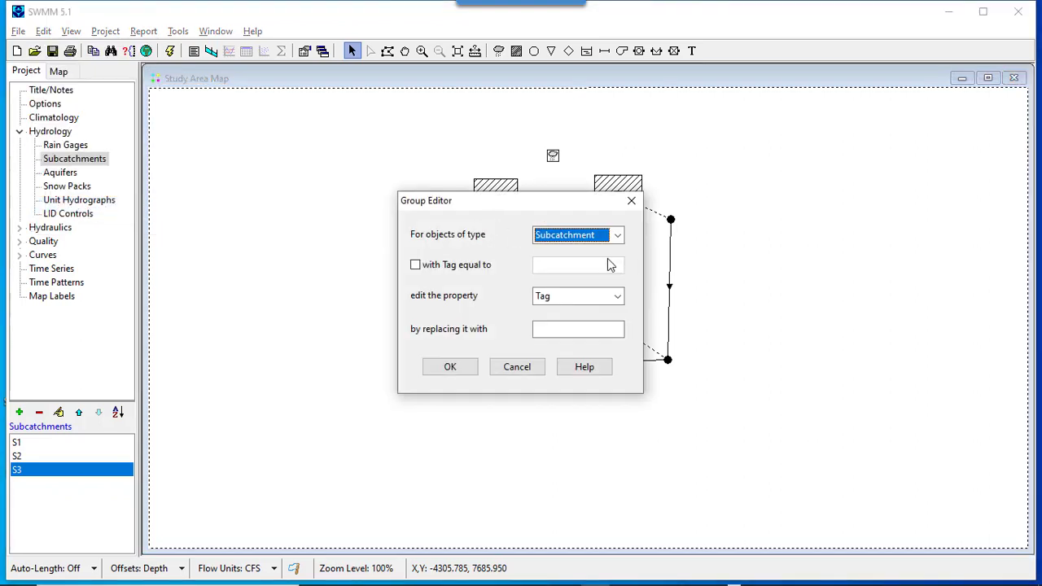
Replace the Rain Gage property of all subcatchments with Gage1 in the Group Editor, and close it
left_click(619, 297)
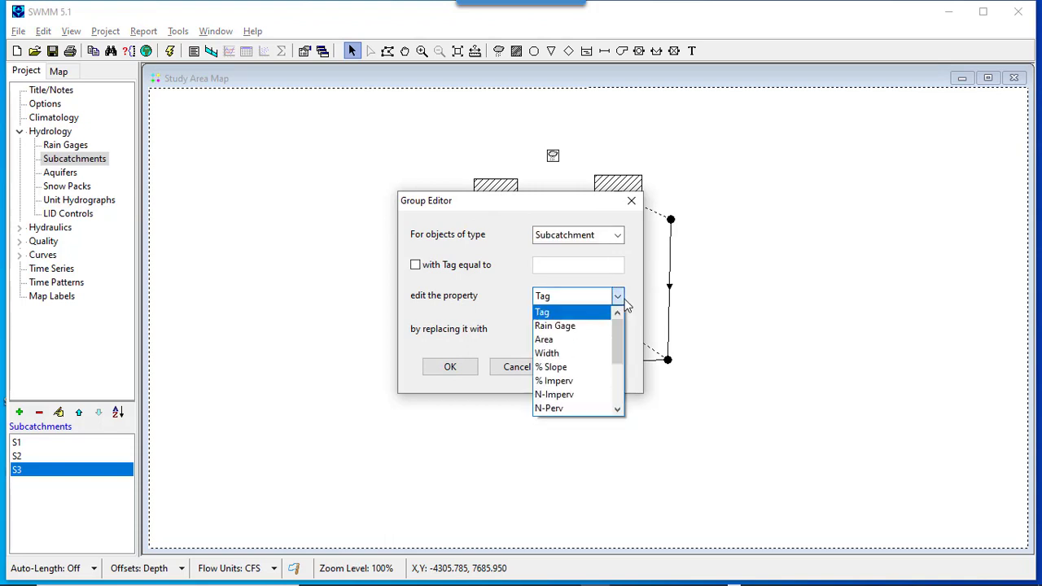
left_click(585, 326)
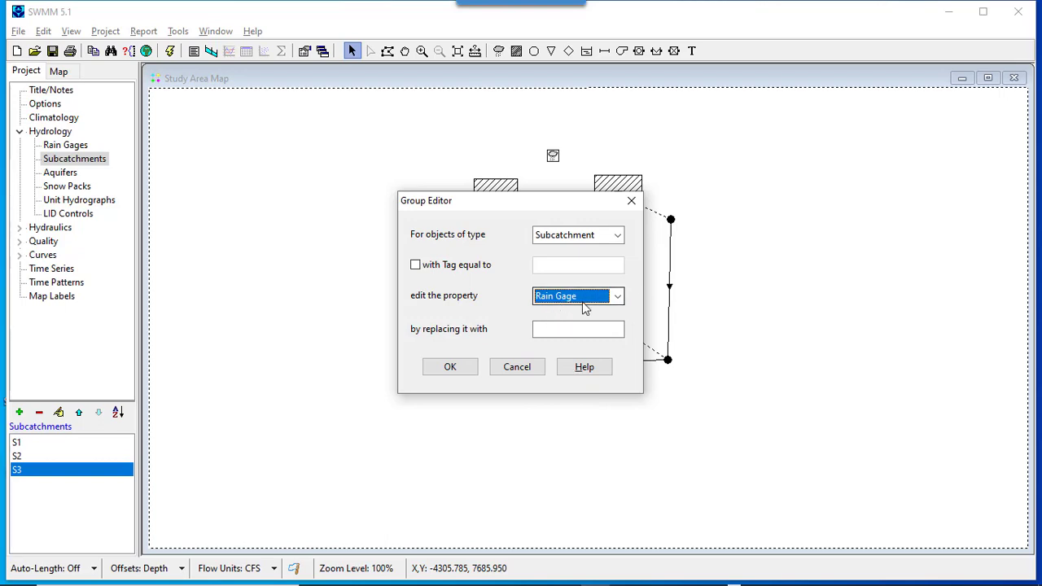
key("alt+Tab")
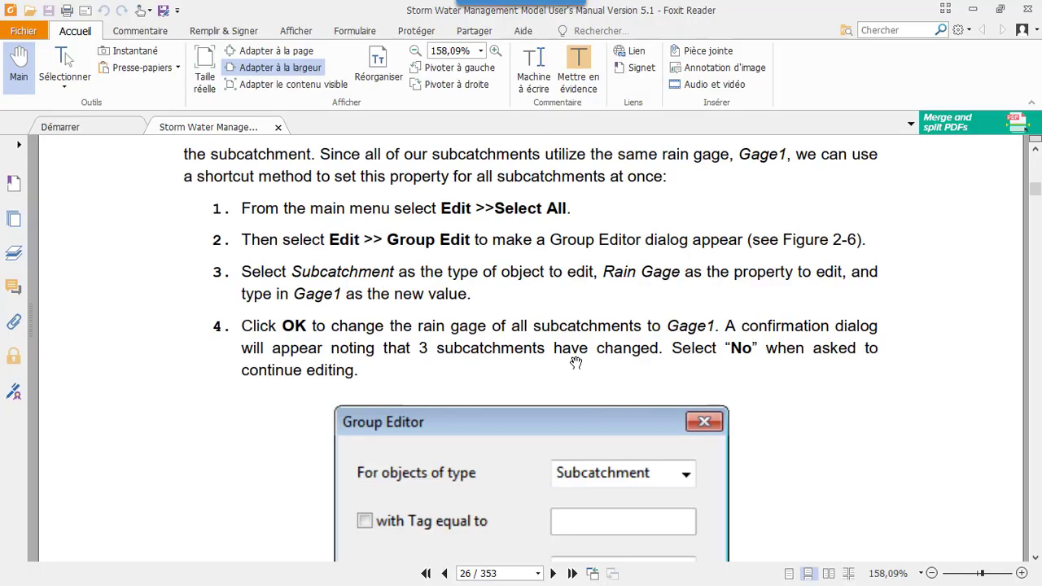
scroll(575, 364, "down", 3)
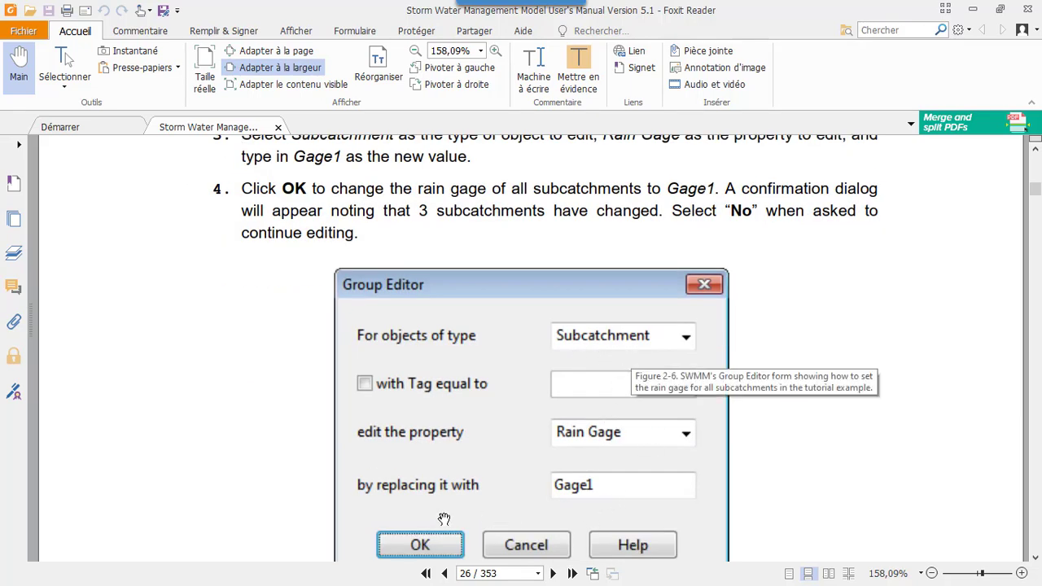
scroll(478, 499, "down", 1)
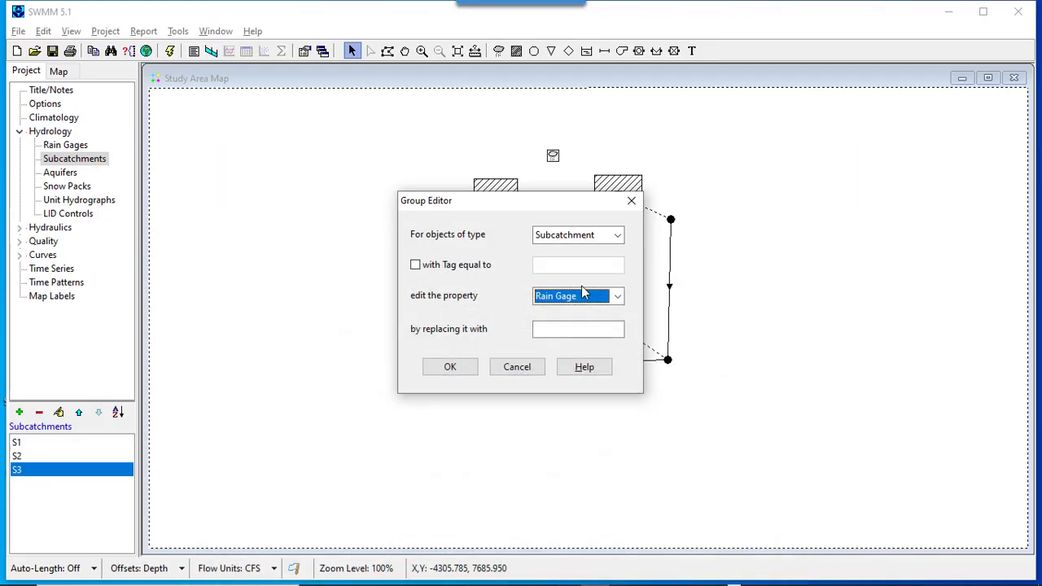
left_click(579, 329)
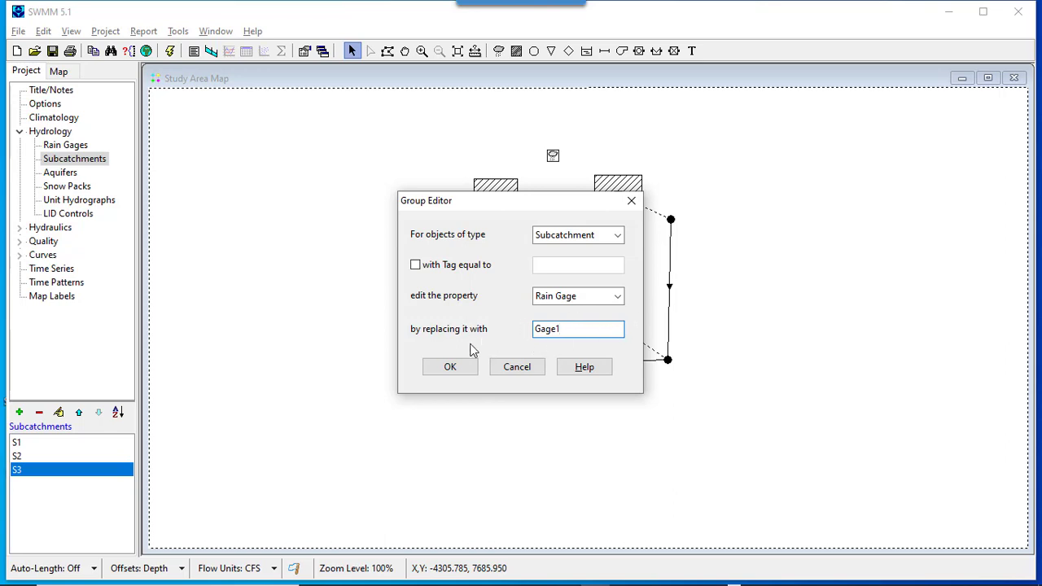
left_click(459, 368)
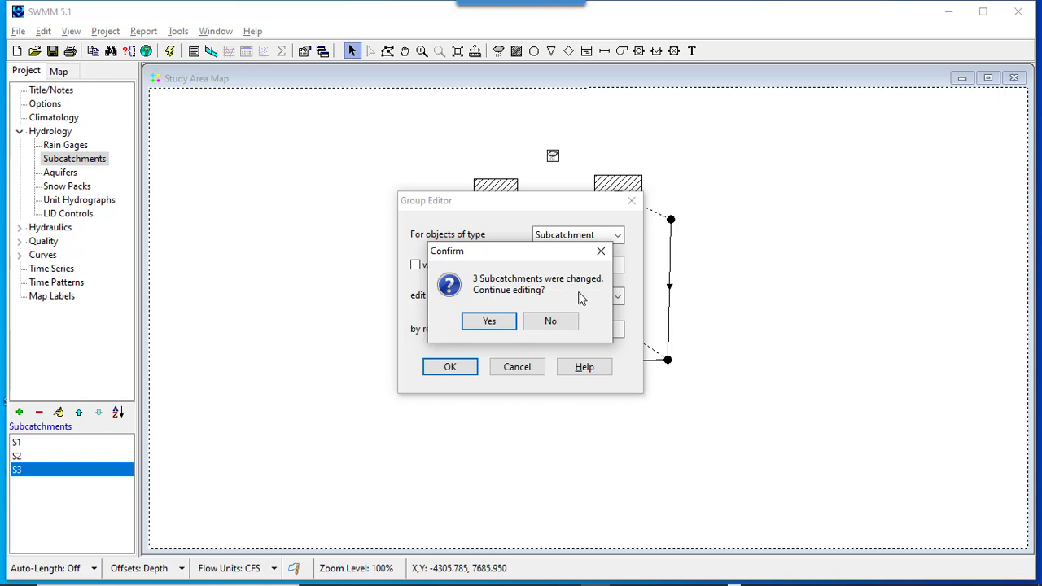
left_click(499, 321)
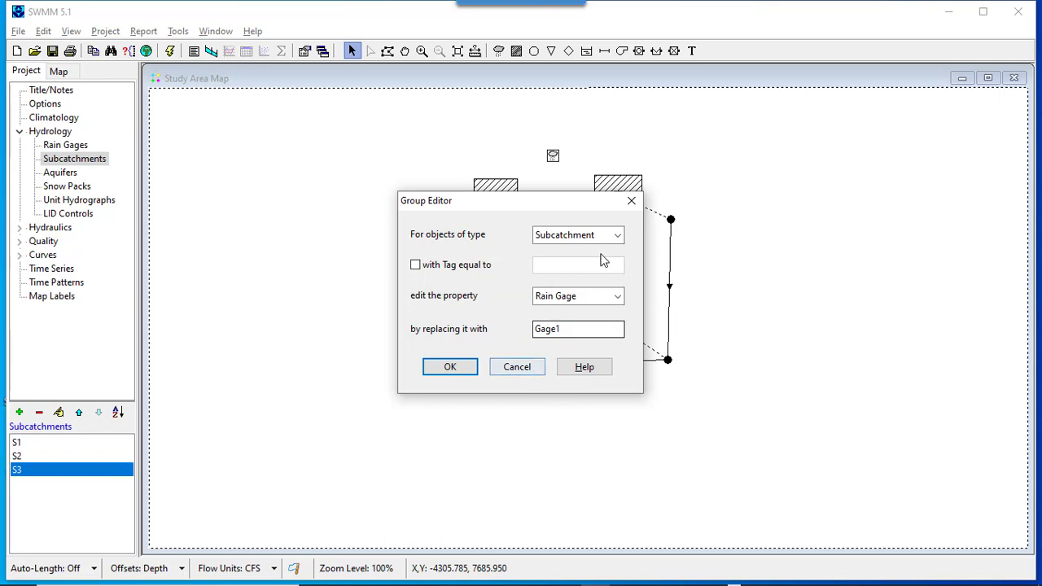
left_click(631, 201)
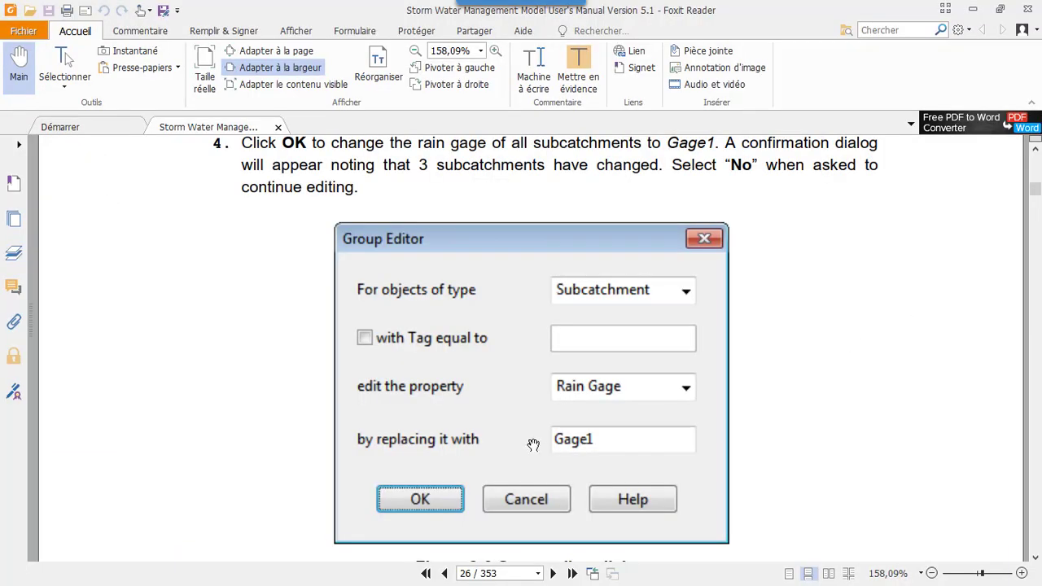
Read the manual's instructions in Foxit Reader on the subcatchment outlets and the imperviousness of S3
scroll(533, 445, "down", 5)
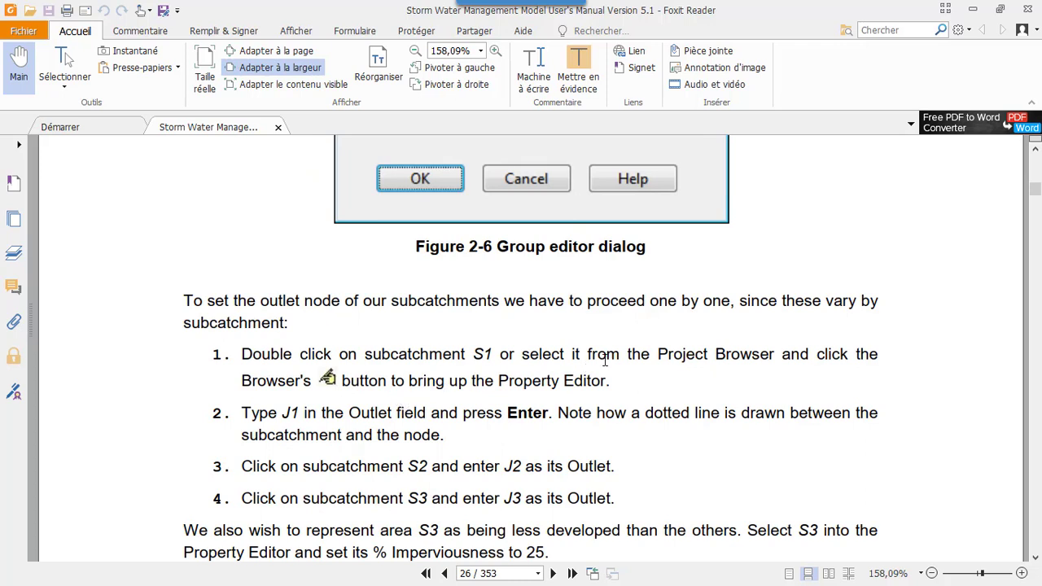
scroll(605, 360, "down", 4)
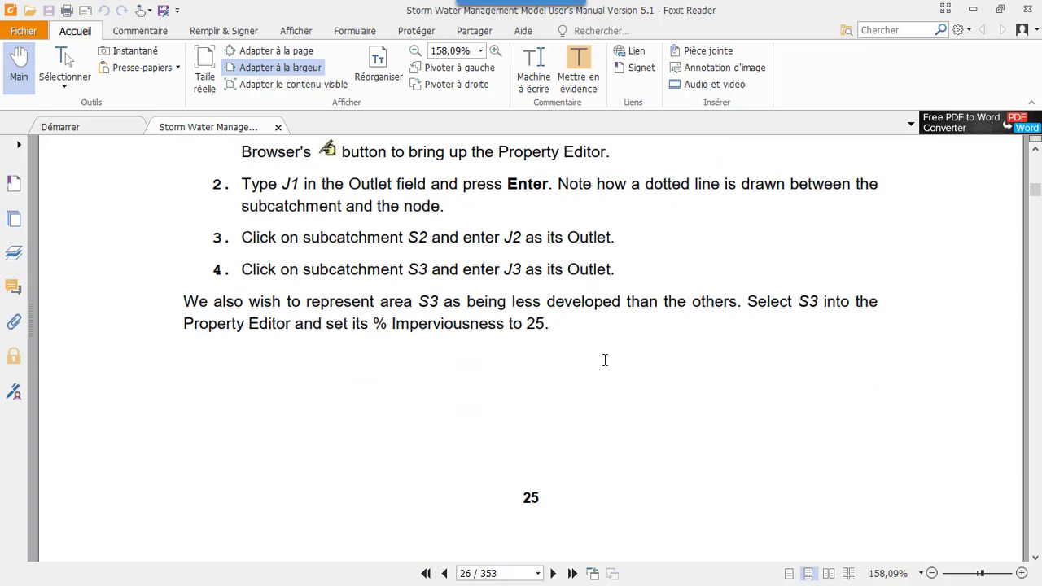
scroll(604, 361, "down", 4)
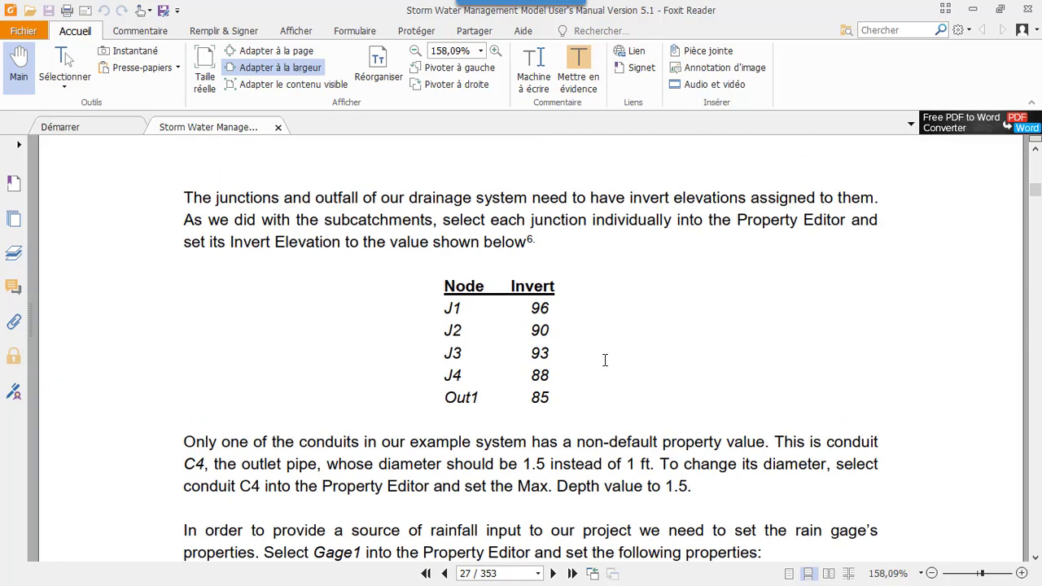
scroll(605, 360, "up", 8)
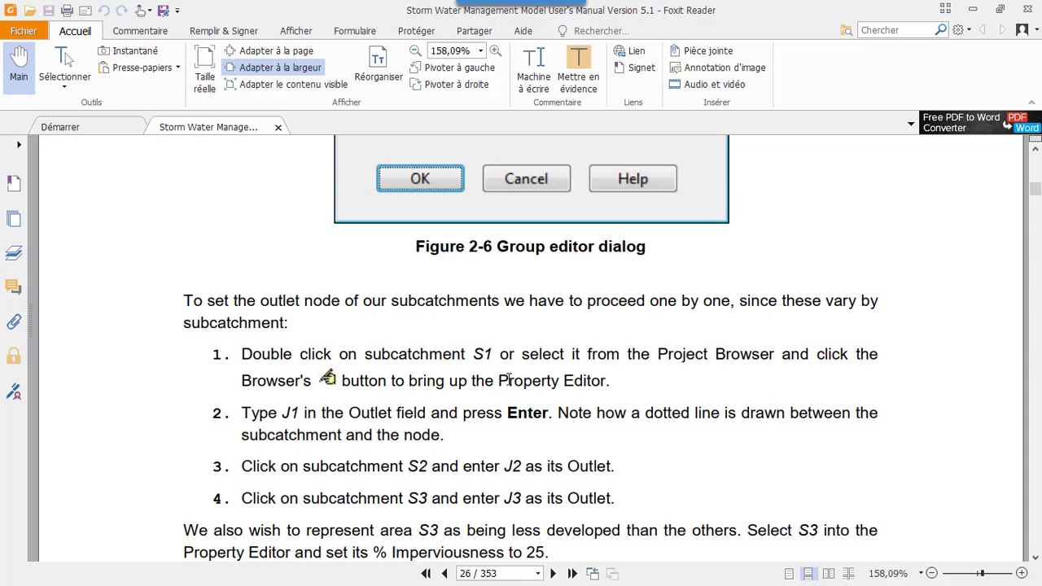
scroll(521, 428, "down", 2)
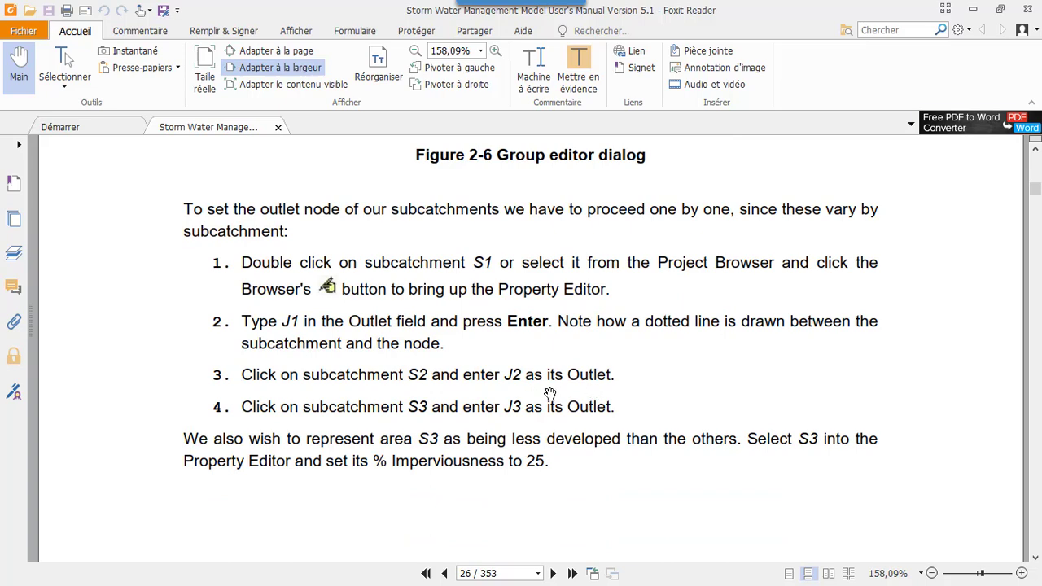
scroll(578, 406, "down", 2)
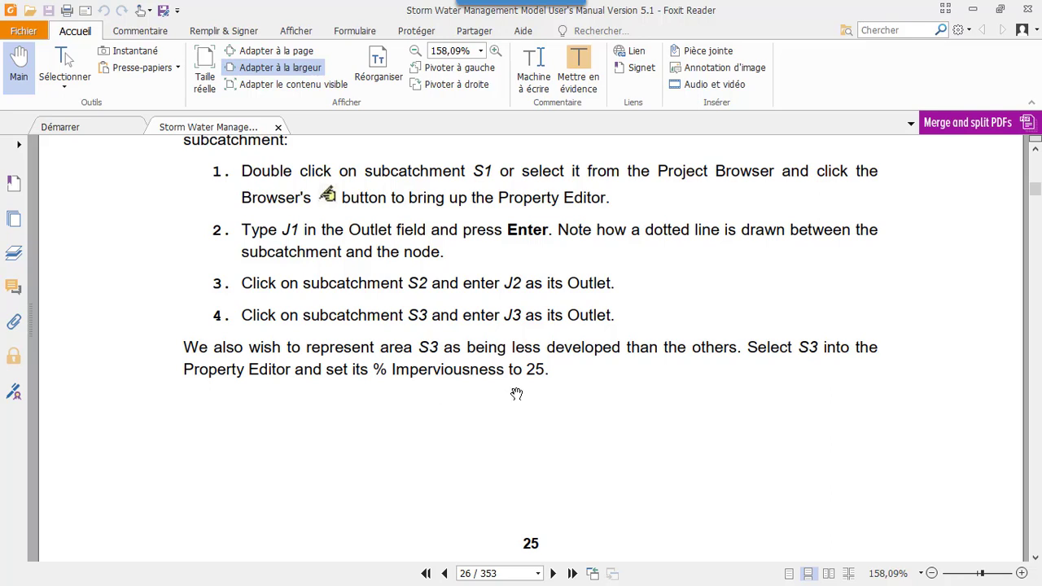
Switch back to SWMM 5.1, set the % Imperv of subcatchment S3 to 25 and close its property editor
left_click(972, 10)
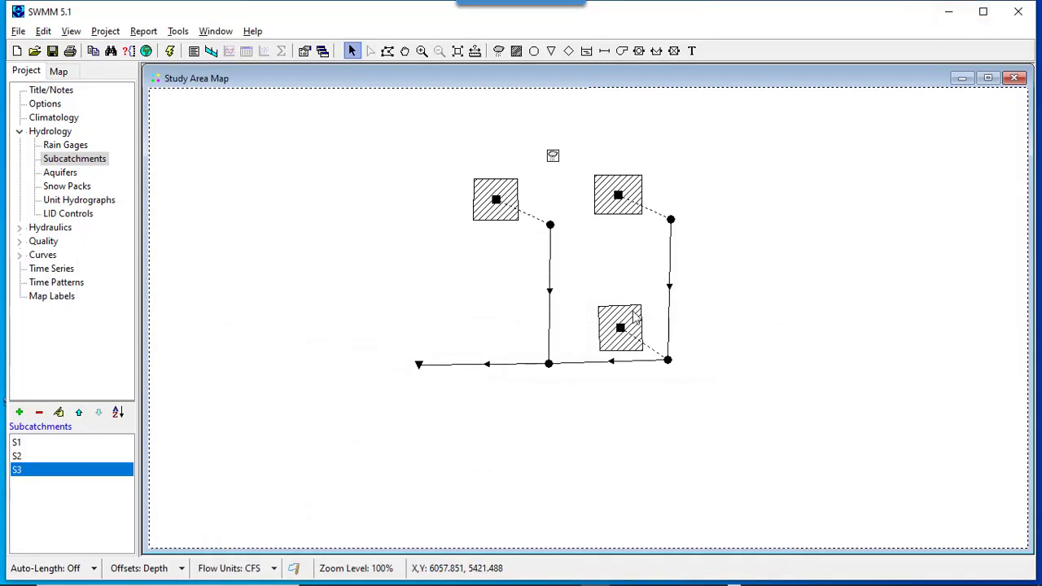
double_click(498, 202)
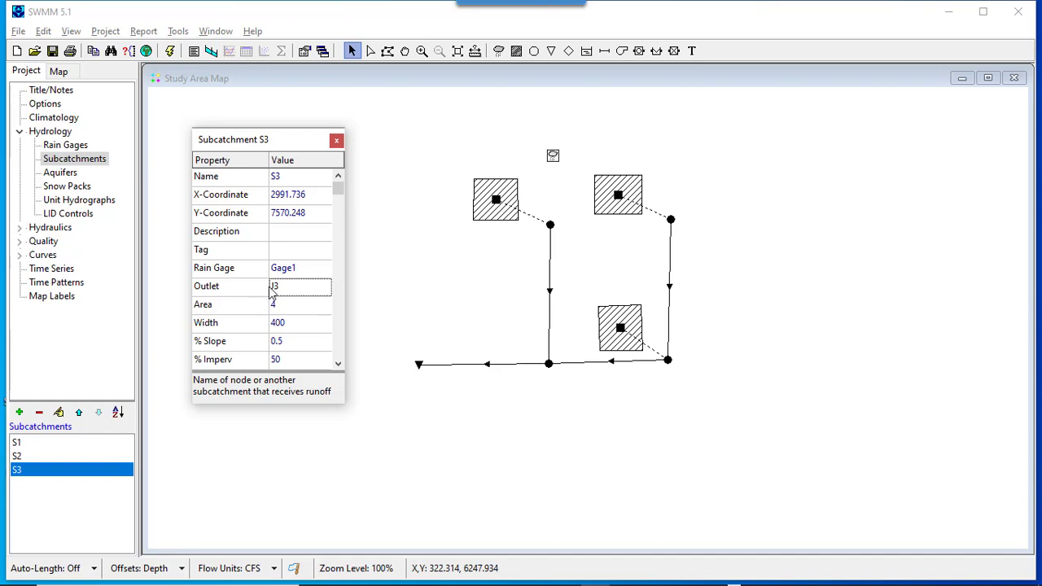
left_click(296, 325)
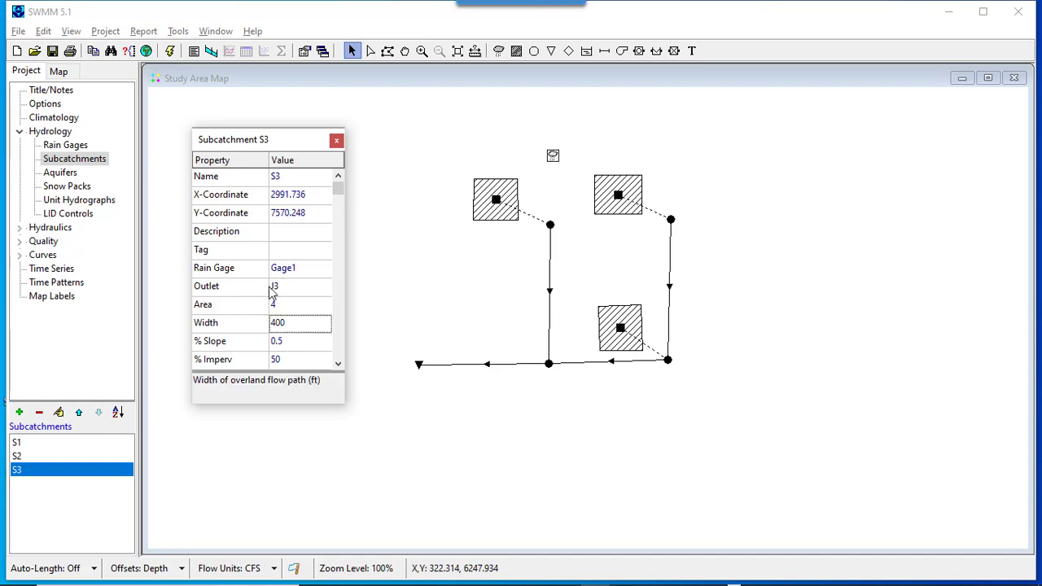
left_click(337, 364)
left_click(337, 363)
left_click(338, 364)
left_click(338, 363)
left_click(338, 363)
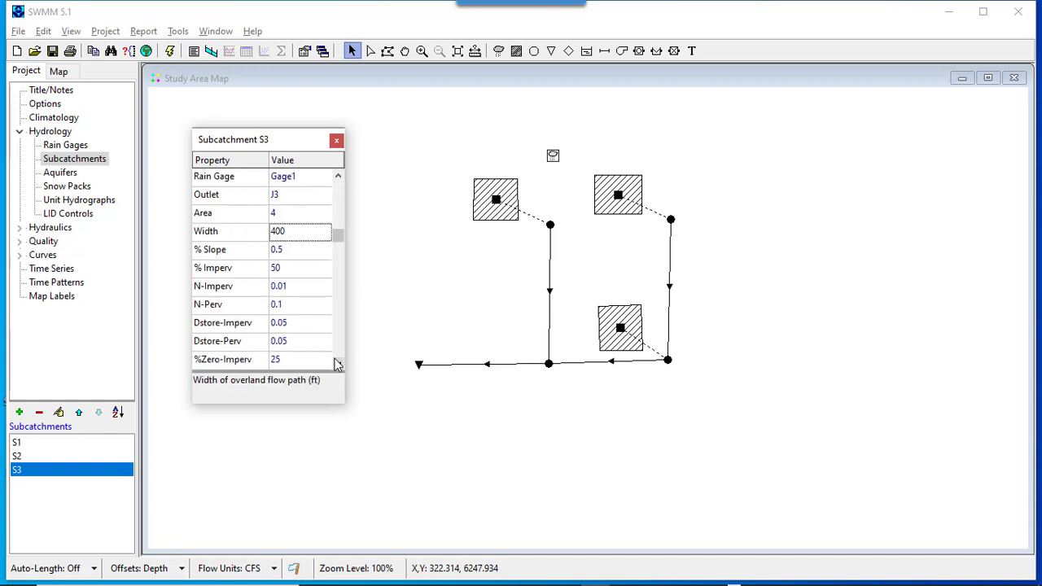
left_click(287, 271)
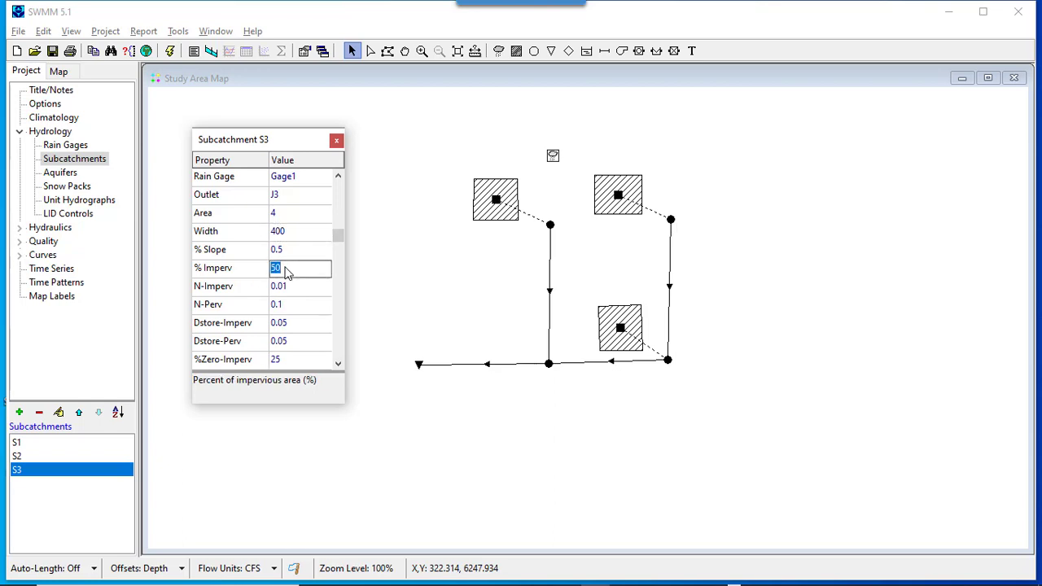
type("25")
left_click(373, 252)
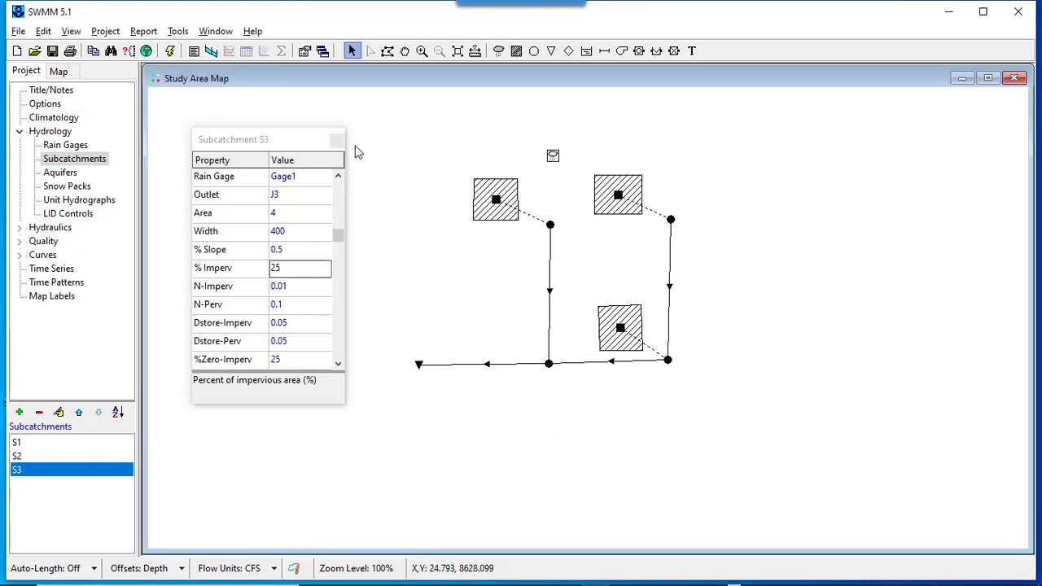
left_click(337, 140)
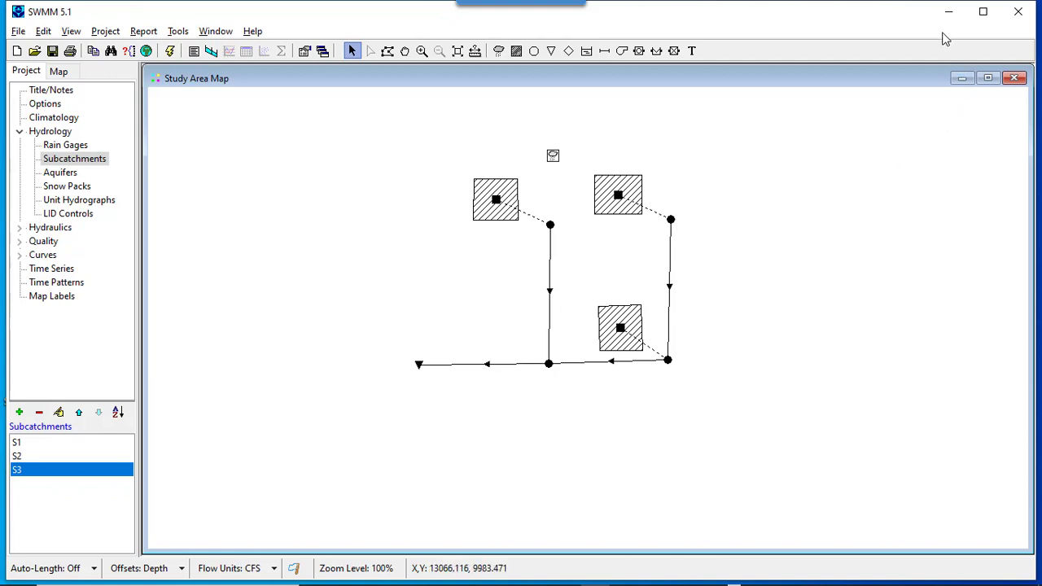
Switch to the manual in Foxit Reader and read the table of invert elevations for the junctions and outfall
key("alt+Tab")
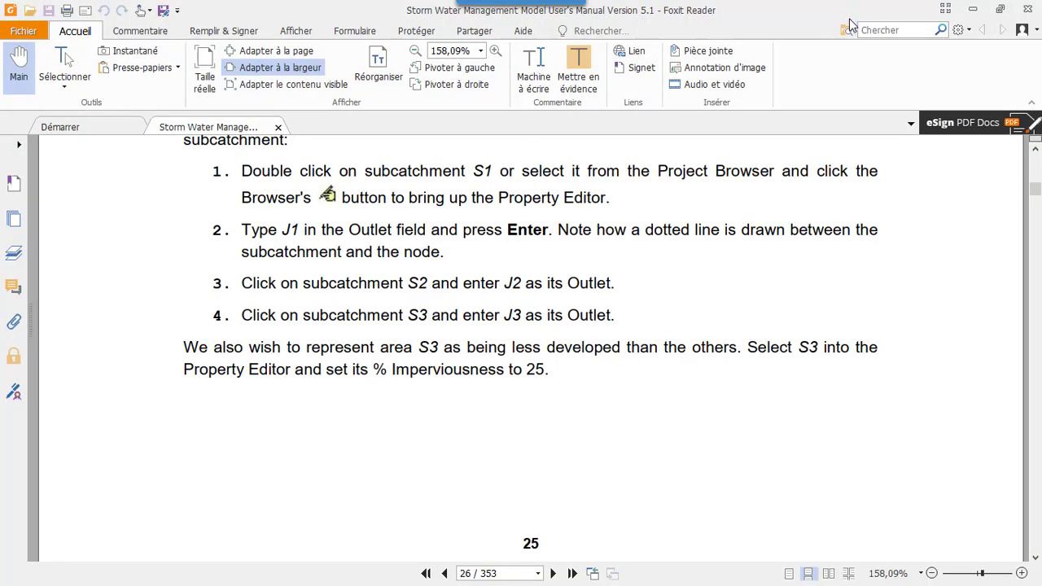
scroll(431, 391, "down", 3)
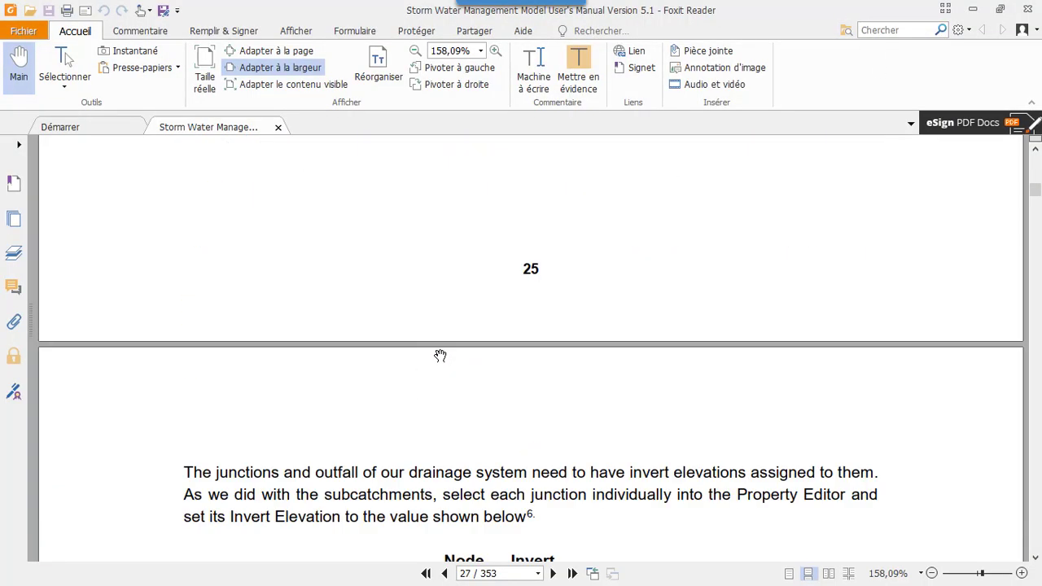
scroll(440, 357, "down", 3)
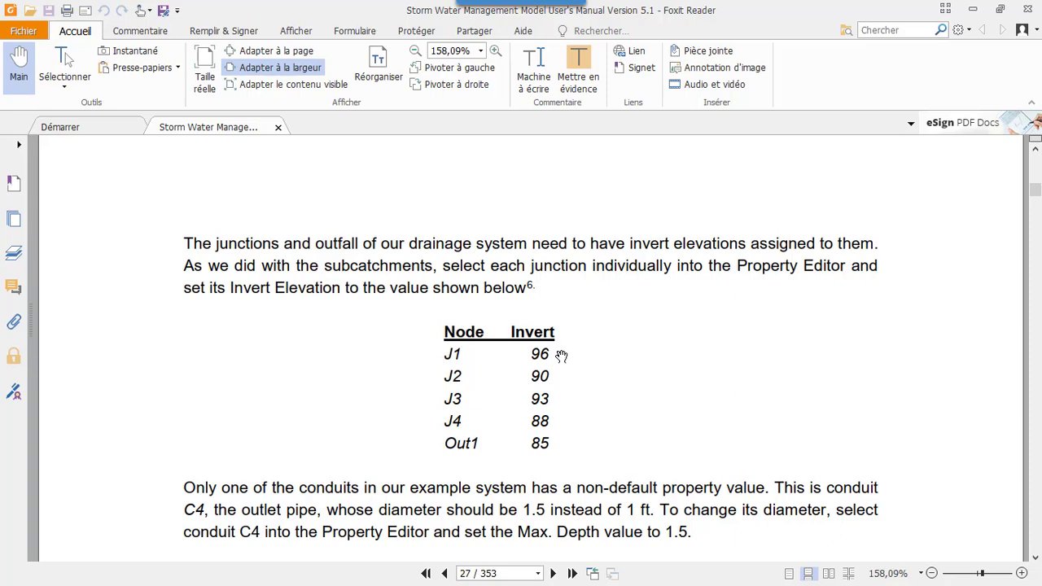
scroll(561, 351, "down", 2)
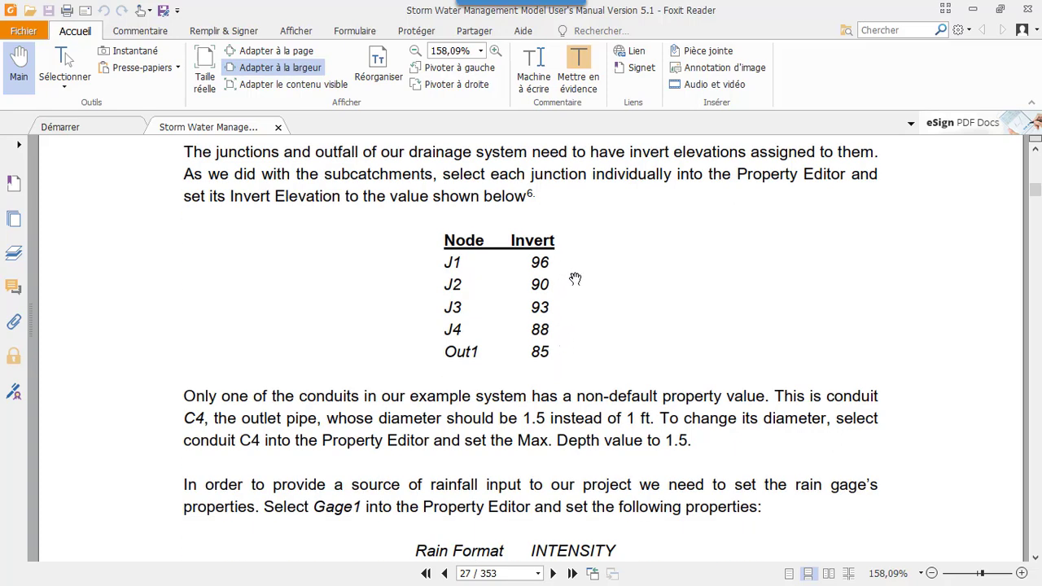
Switch back to SWMM 5.1 and set the invert elevation of junction J1 to 96 ft
left_click(973, 9)
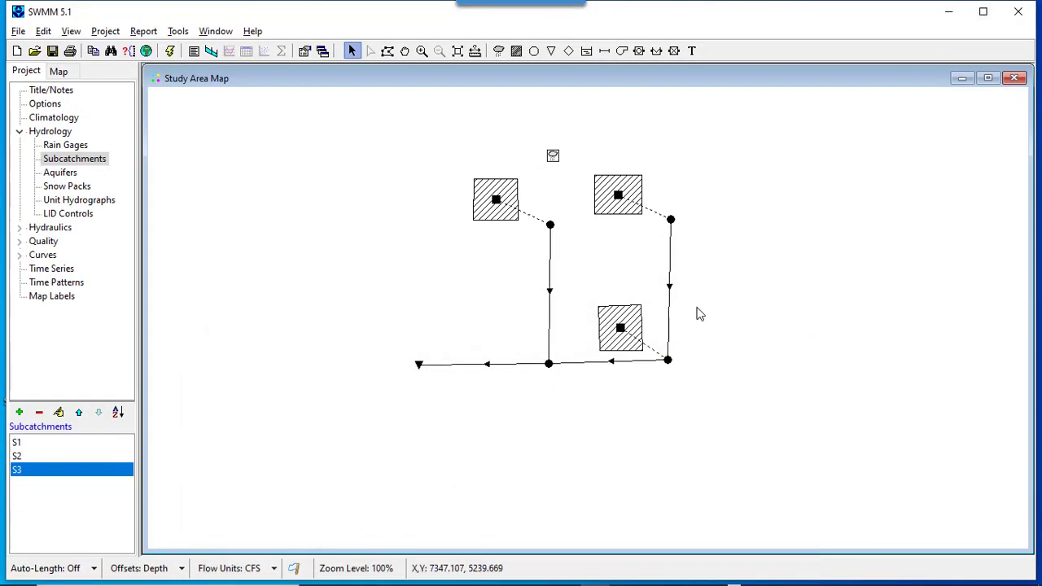
left_click(672, 222)
double_click(673, 222)
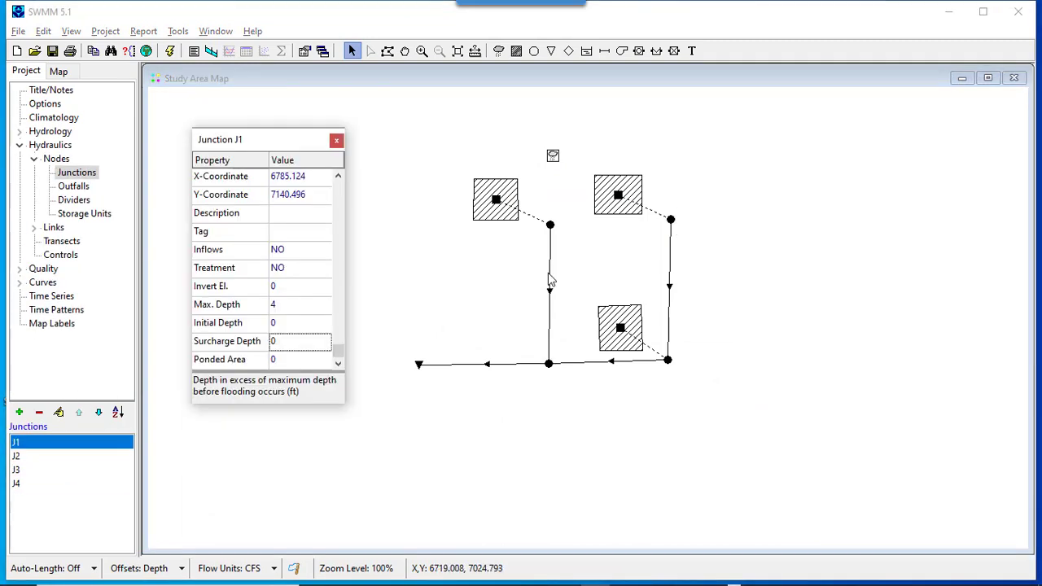
left_click(285, 293)
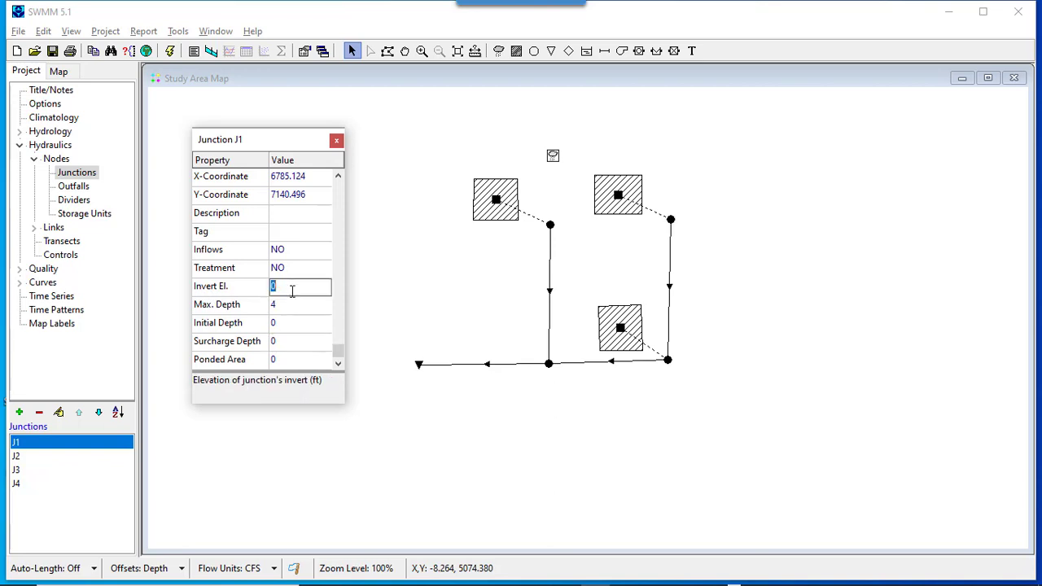
type("96")
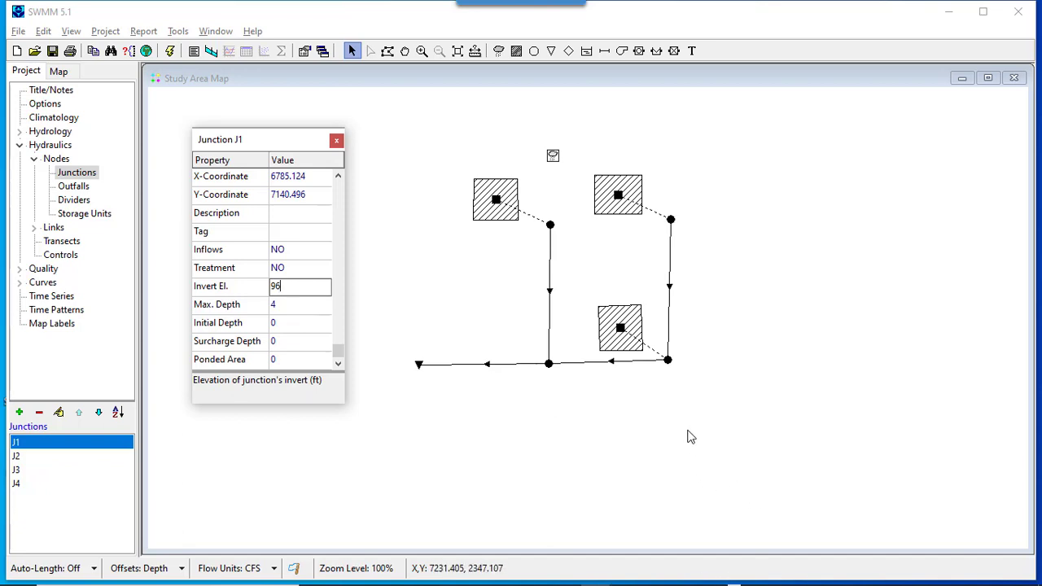
Set the invert elevation of junction J2 to 90 ft and of junction J3 to 93 ft
left_click(666, 364)
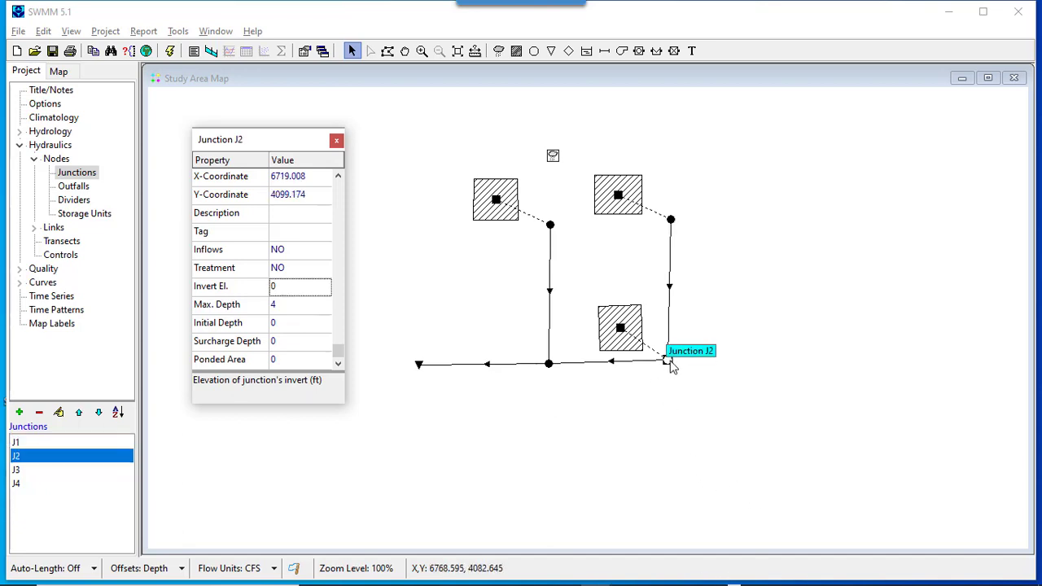
left_click(285, 288)
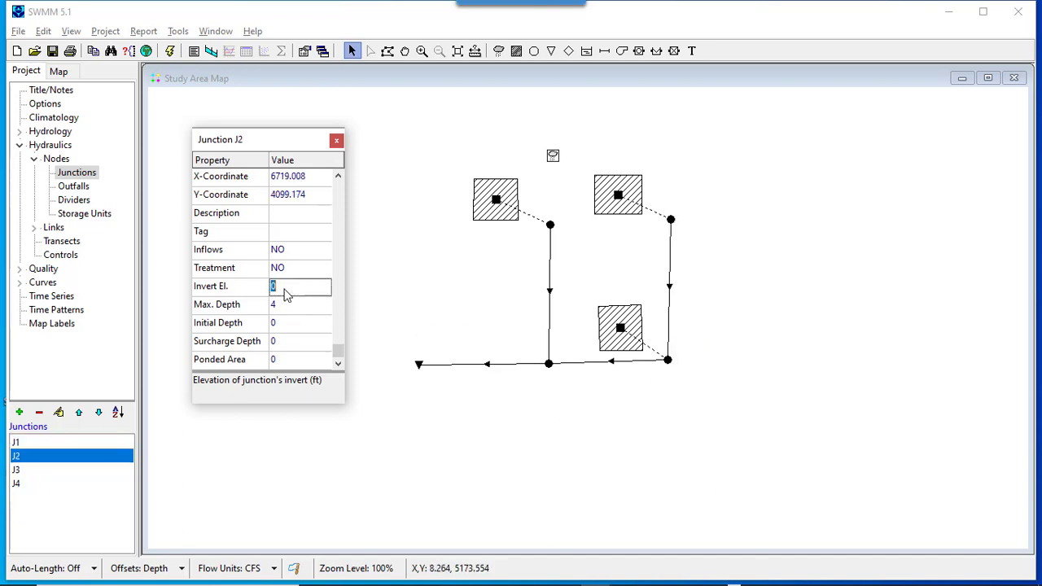
type("90")
left_click(550, 225)
left_click(283, 288)
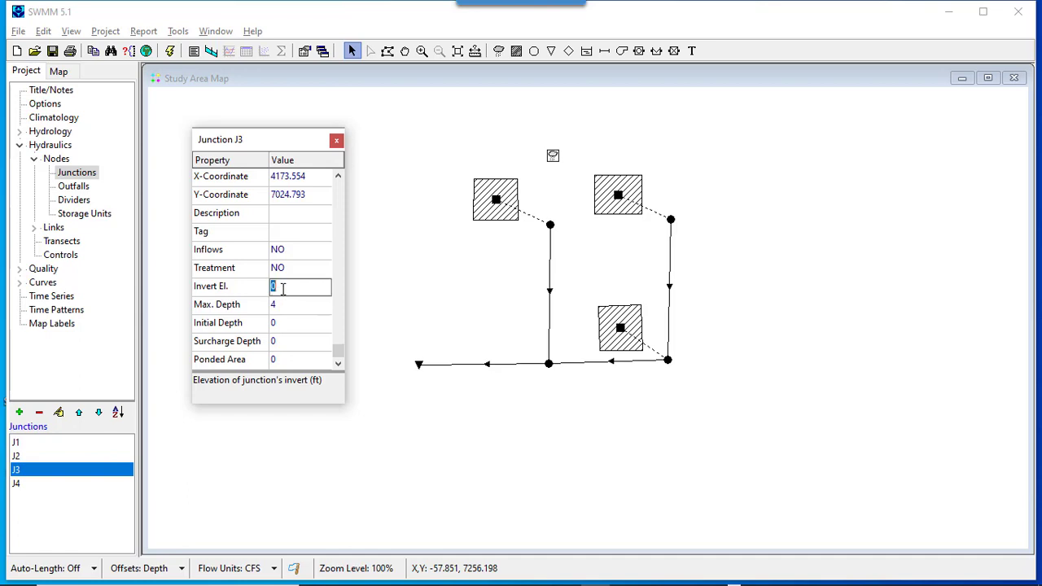
type("93")
Set the invert elevation of junction J4 to 88 ft and of outfall out1 to 85 ft, and close the property editor
left_click(548, 365)
left_click(293, 290)
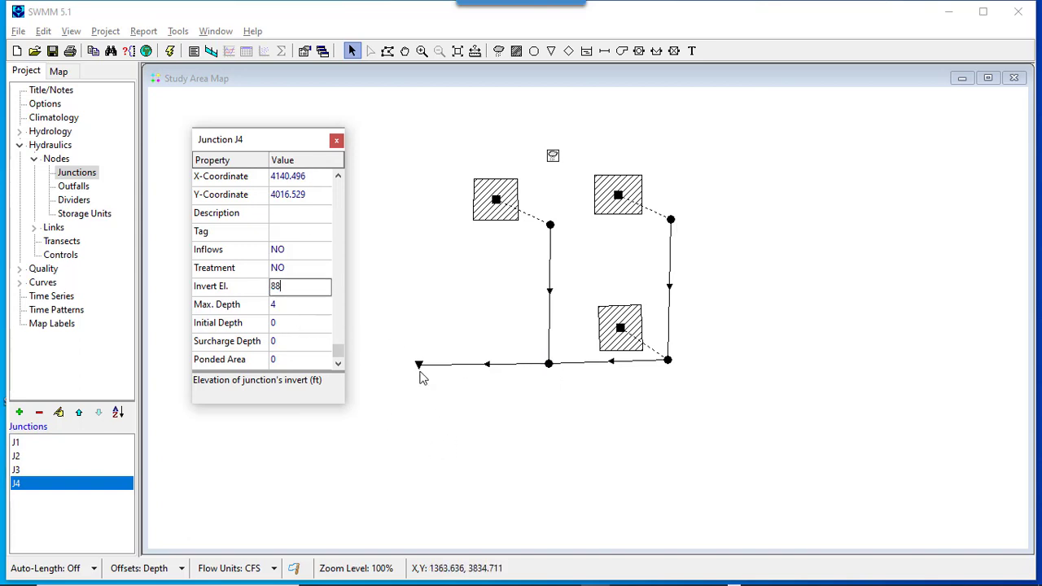
left_click(418, 366)
left_click(301, 290)
type("85")
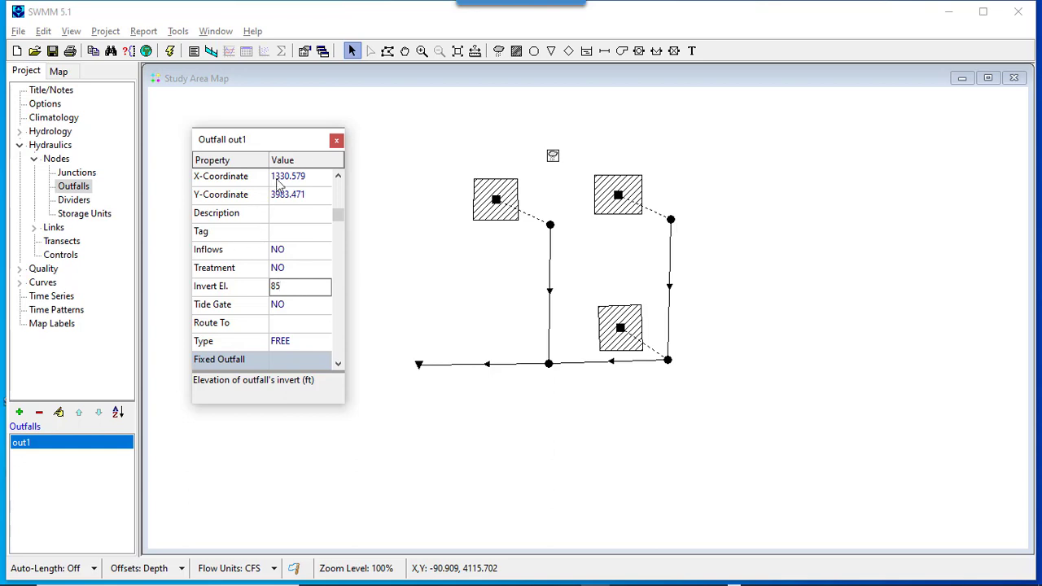
left_click(335, 143)
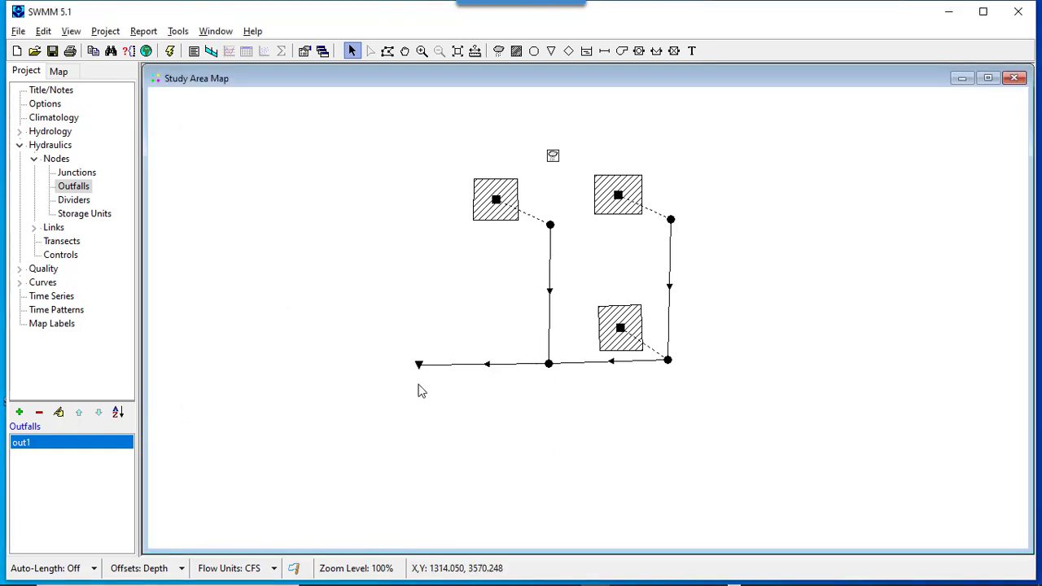
Consult the manual in Foxit Reader about conduit C4, return to SWMM 5.1 and set C4's Max. Depth to 1.5 ft
key("alt+Tab")
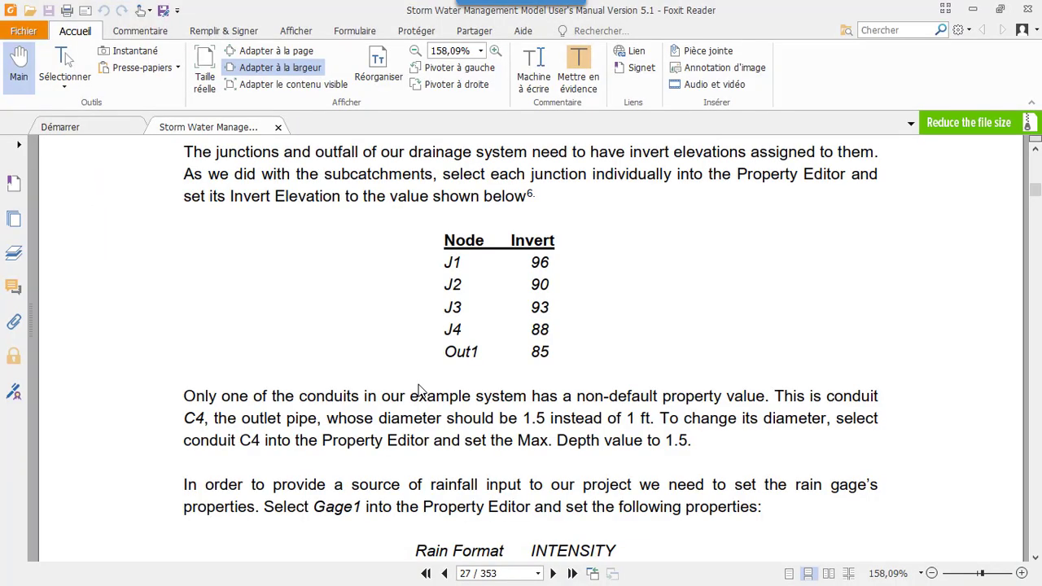
scroll(470, 395, "down", 3)
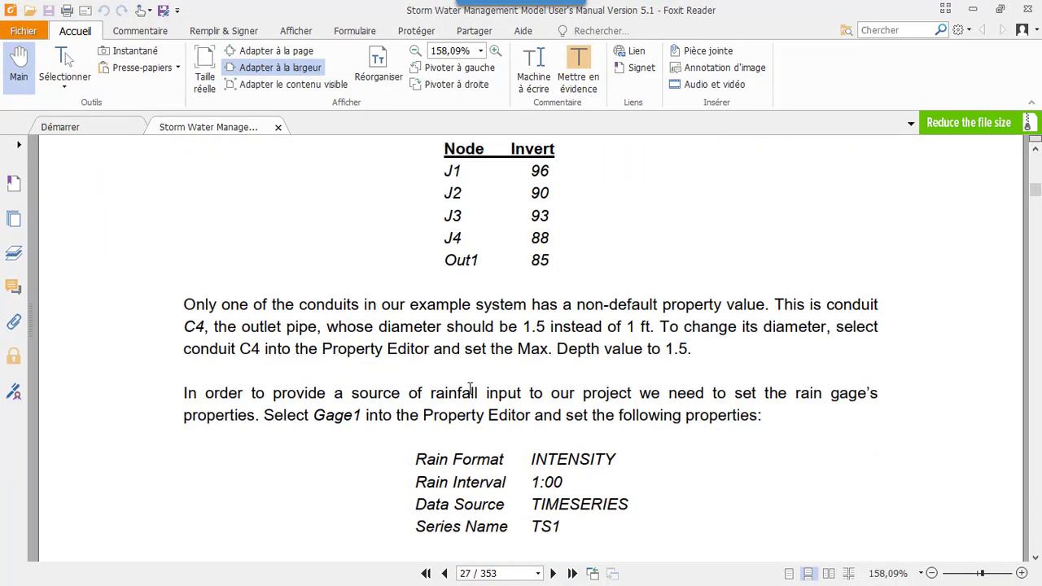
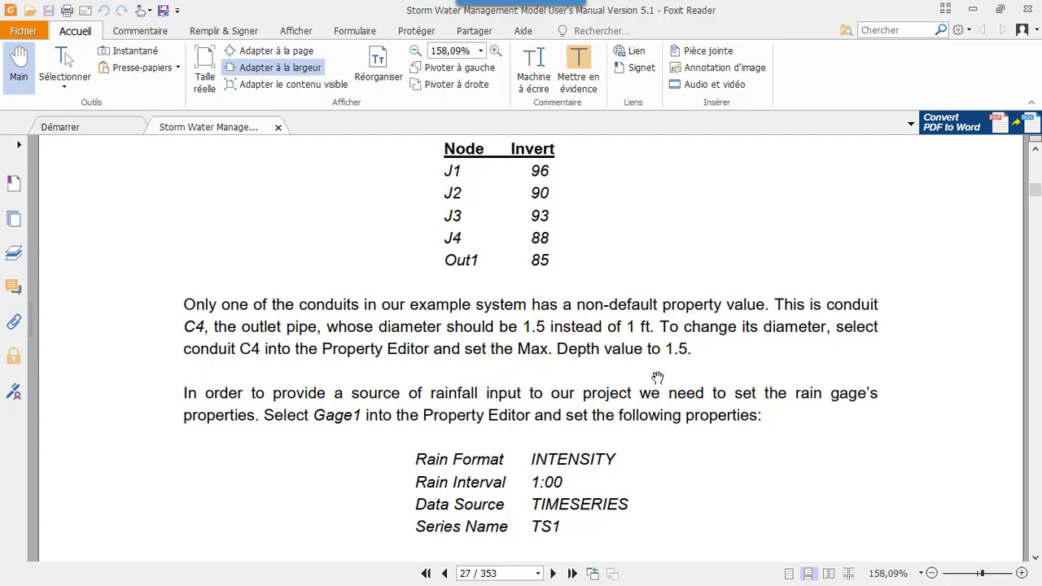
left_click(975, 10)
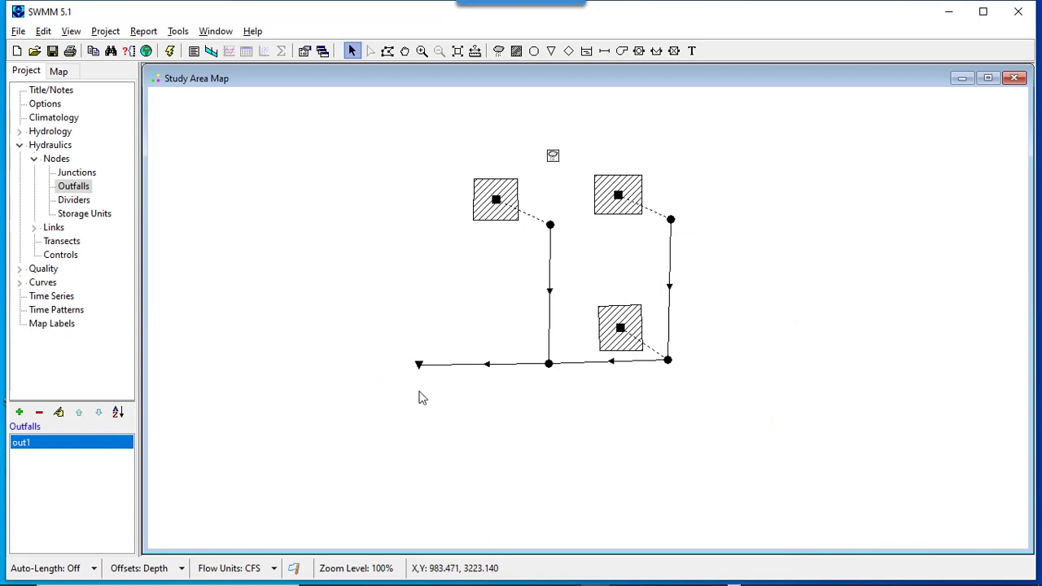
double_click(488, 367)
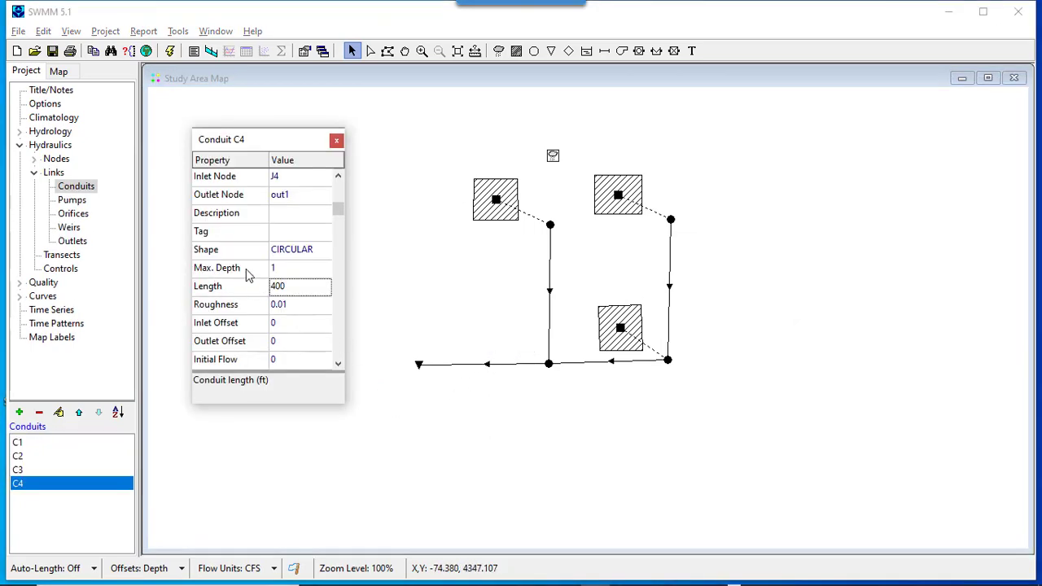
left_click(293, 275)
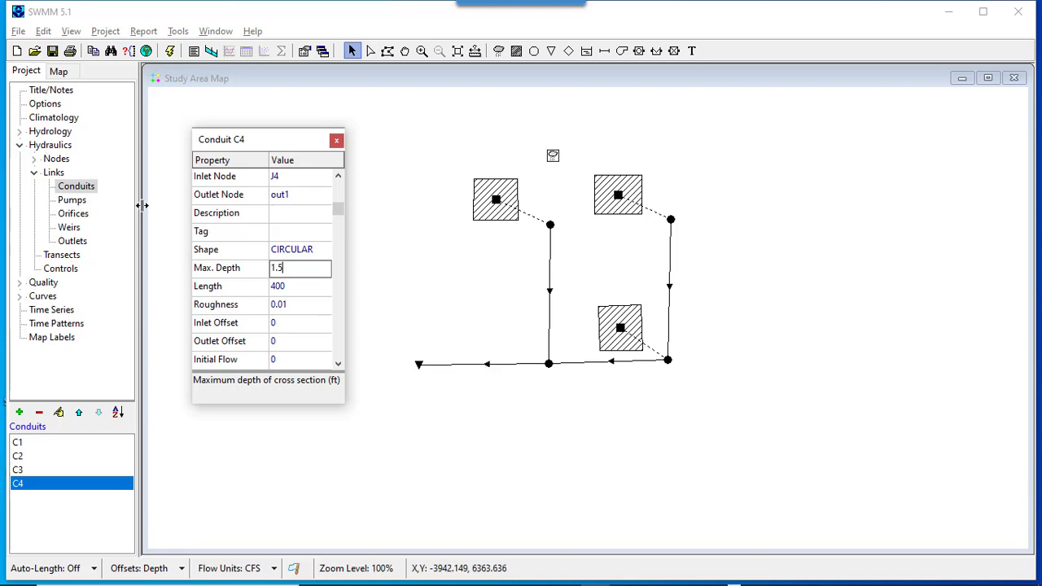
left_click(336, 140)
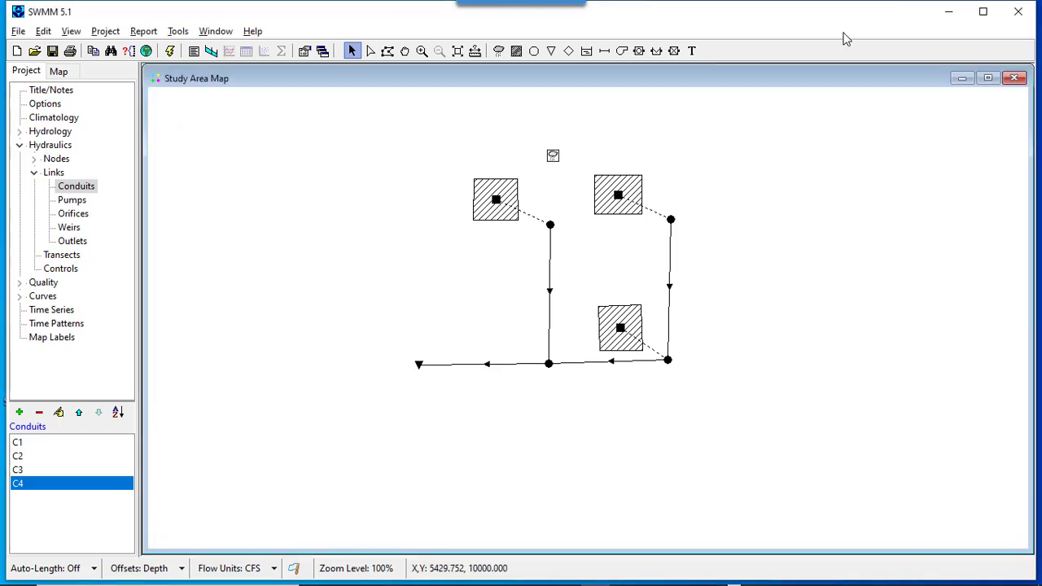
Switch to the manual in Foxit Reader and read the rain gage properties and the instructions for the rainfall time series
key("alt+Tab")
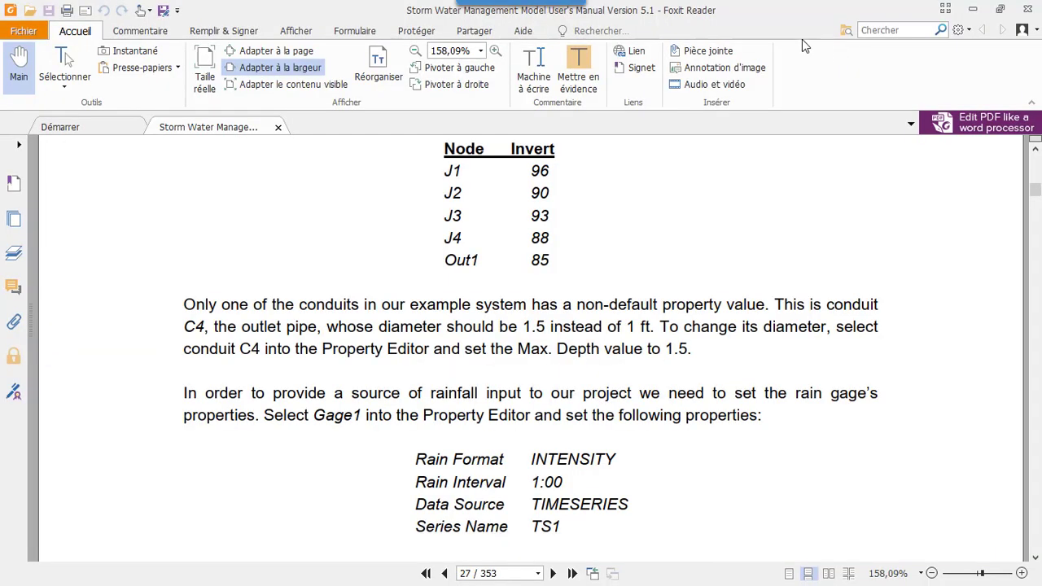
scroll(284, 444, "down", 3)
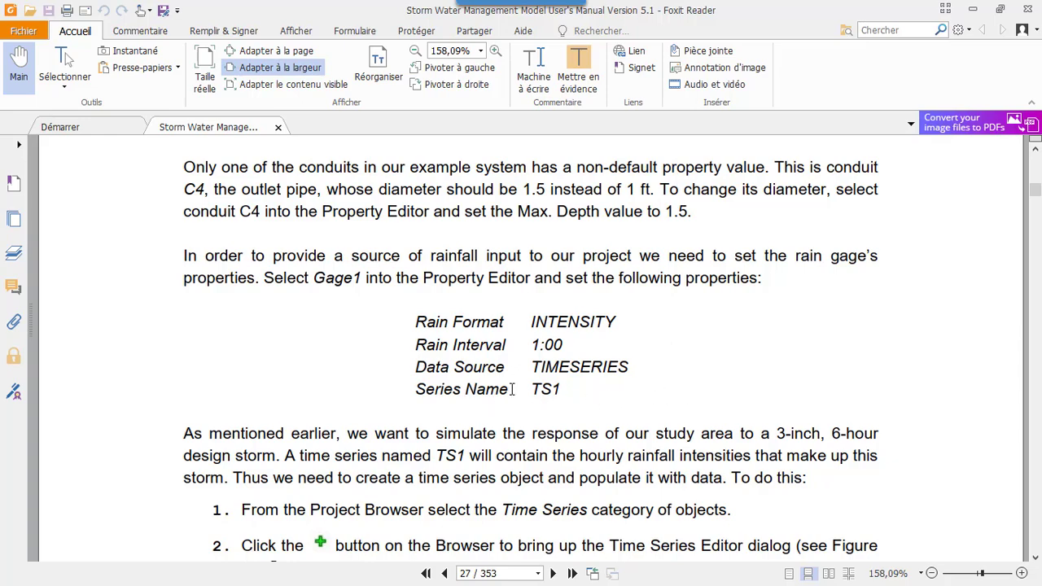
scroll(510, 389, "down", 2)
scroll(511, 389, "down", 3)
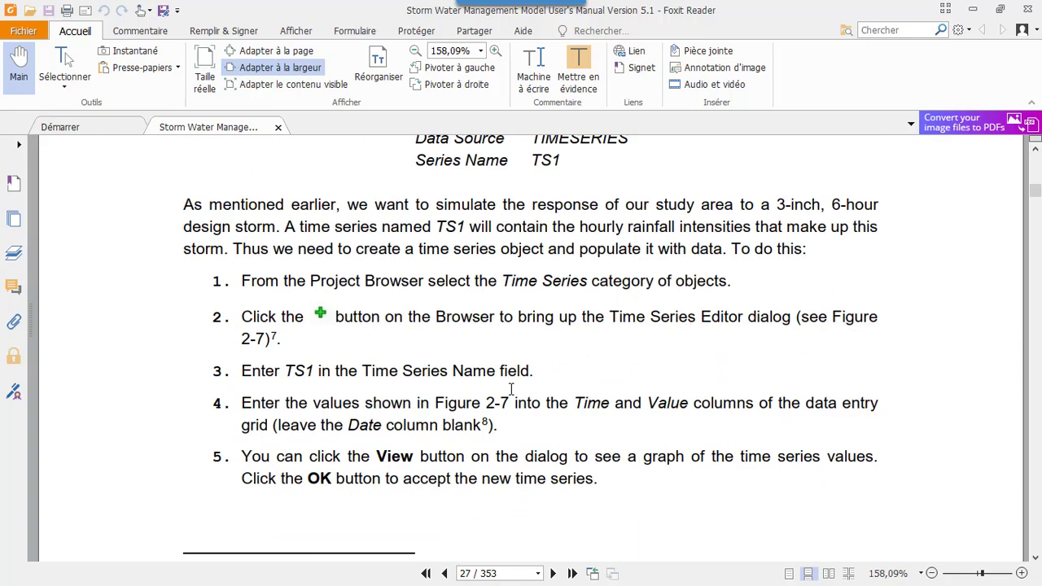
scroll(510, 389, "up", 5)
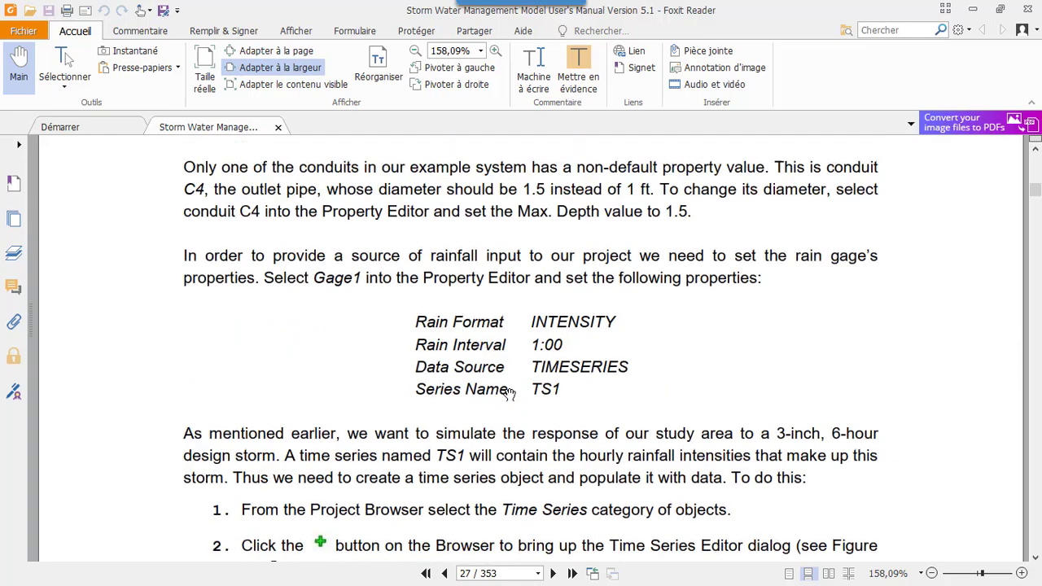
Switch back to SWMM 5.1 and set the Series Name of rain gage Gage1 to TS1
left_click(979, 14)
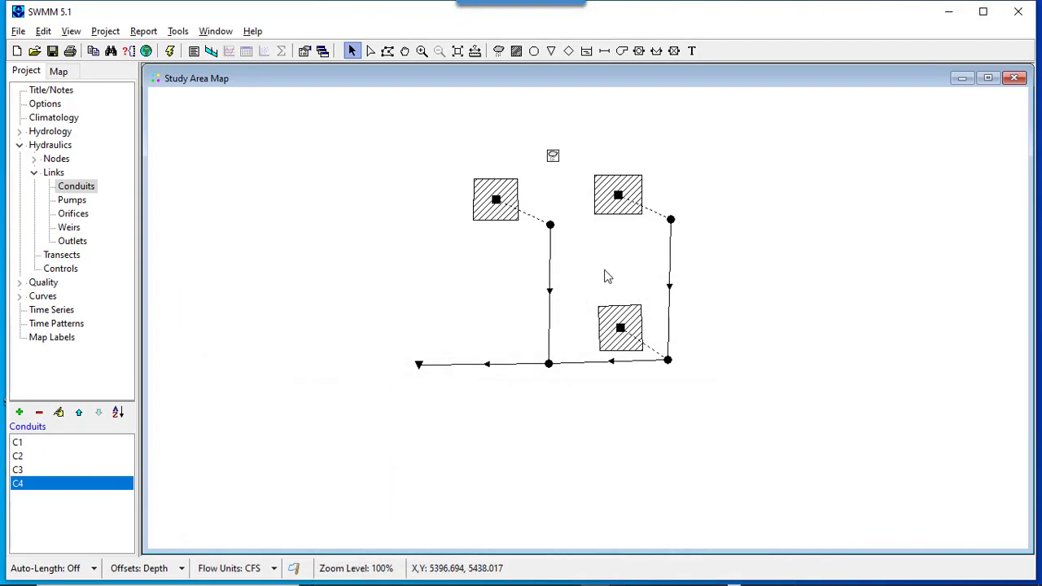
double_click(553, 155)
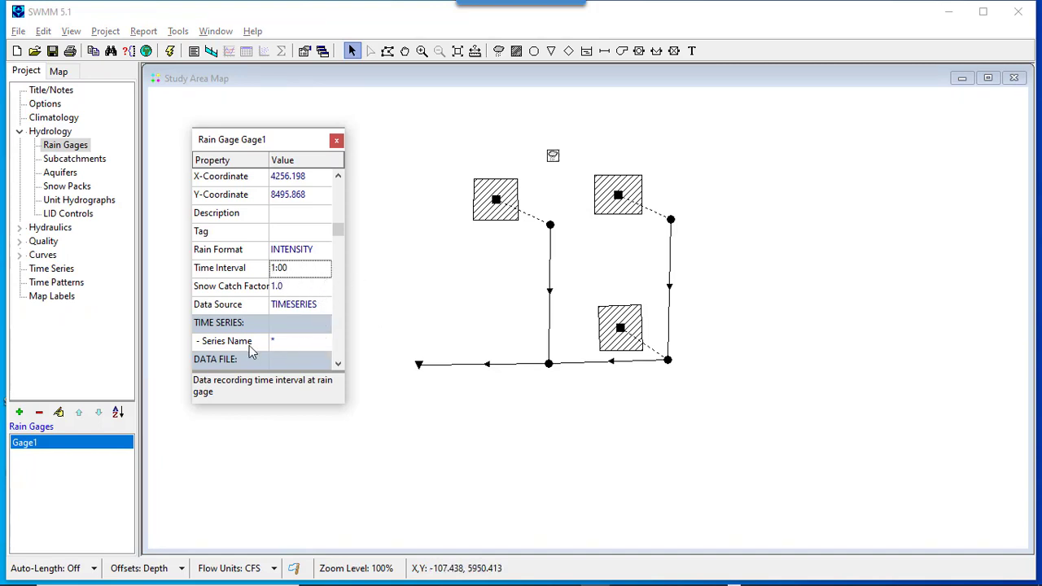
left_click(282, 346)
left_click(325, 343)
left_click(326, 343)
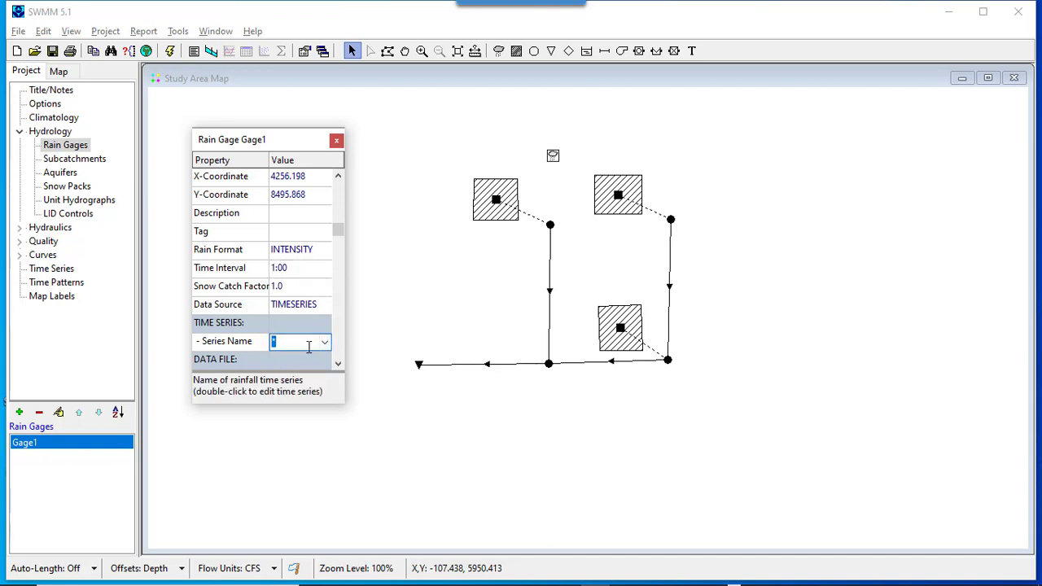
type("ts&")
key("BackSpace")
type("TS1")
key("Return")
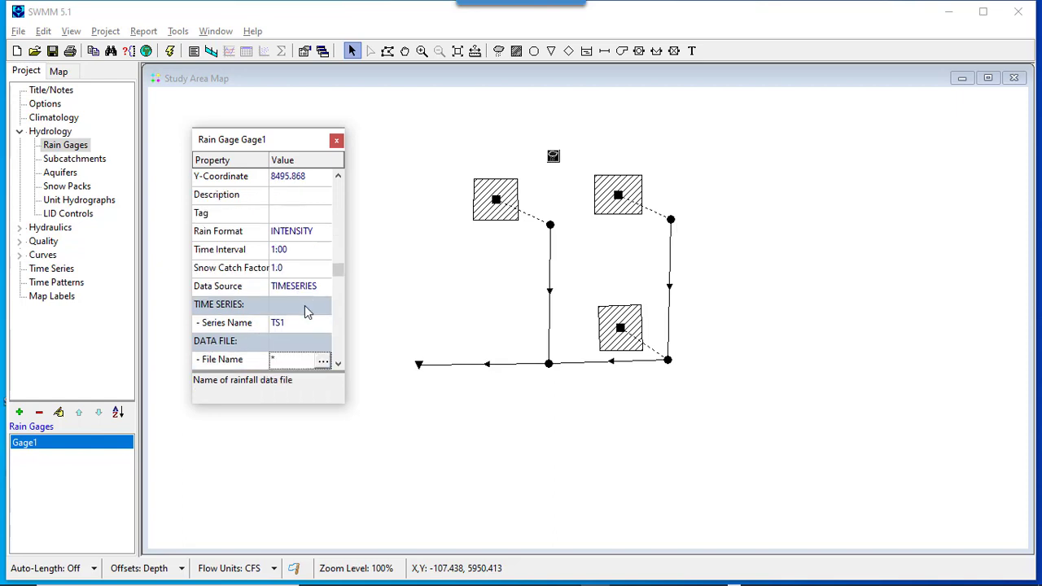
Review the rain format, time interval, data source and remaining properties of Gage1, reopening its property editor for a second check
key("Down")
key("Down")
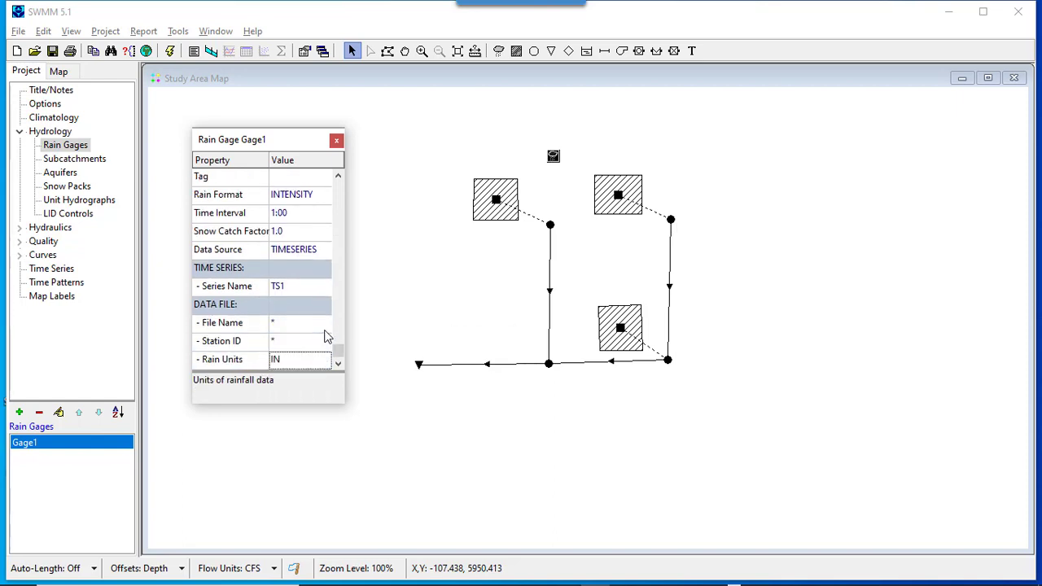
left_click(325, 331)
key("Up")
key("Up")
key("Up")
key("Up")
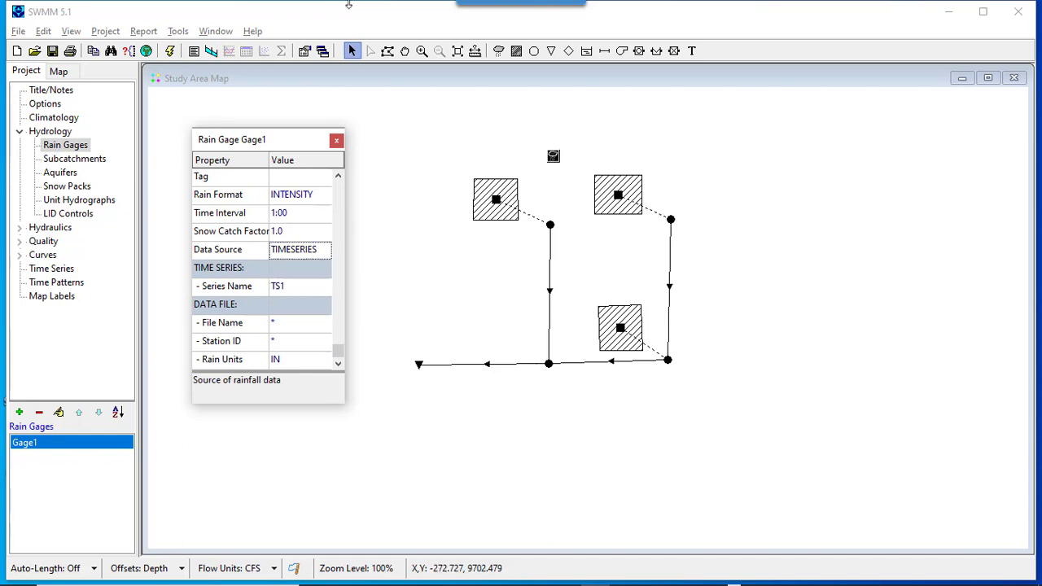
left_click(336, 141)
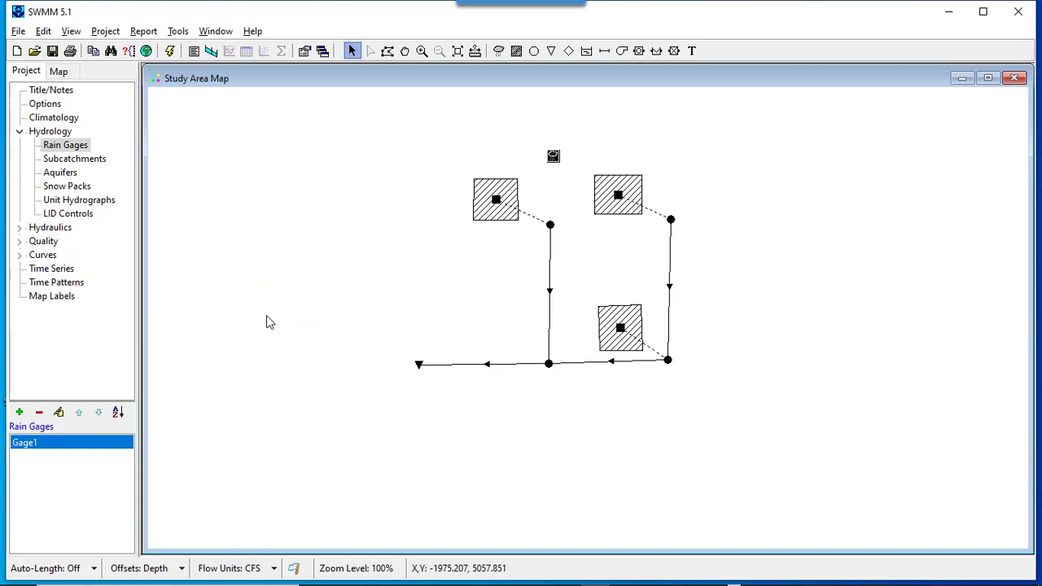
left_click(59, 412)
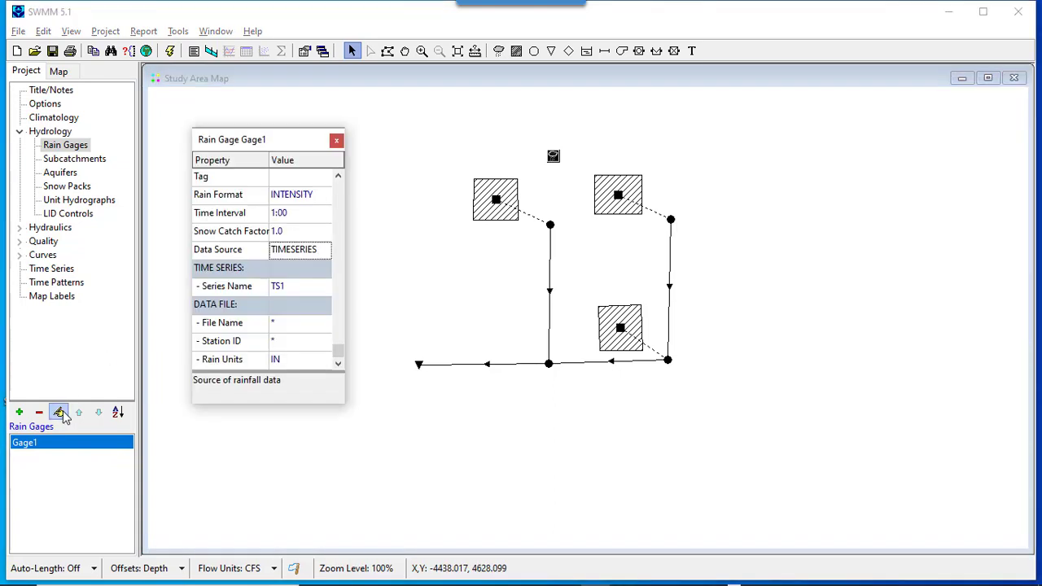
left_click(336, 141)
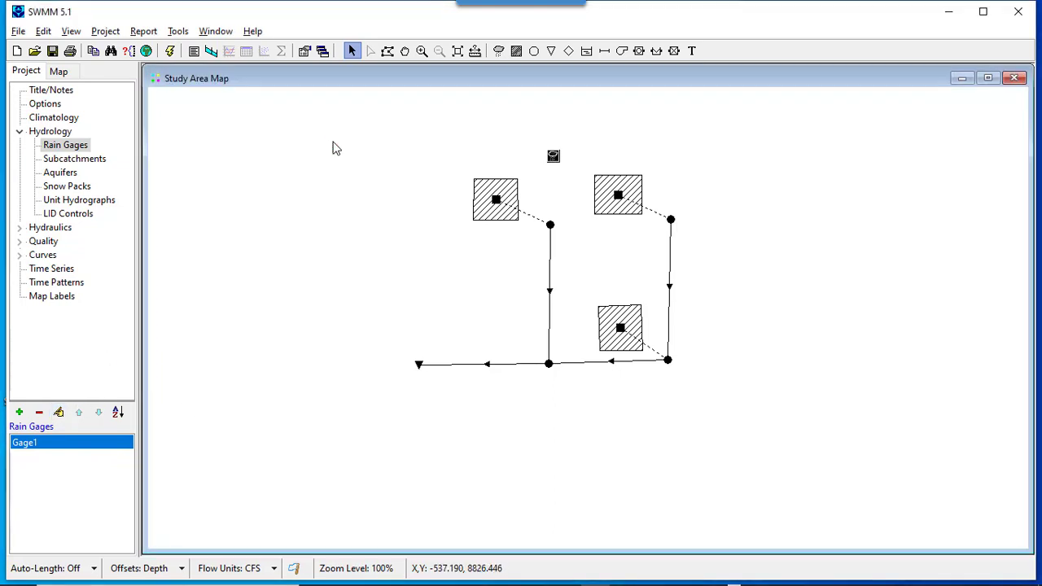
left_click(59, 413)
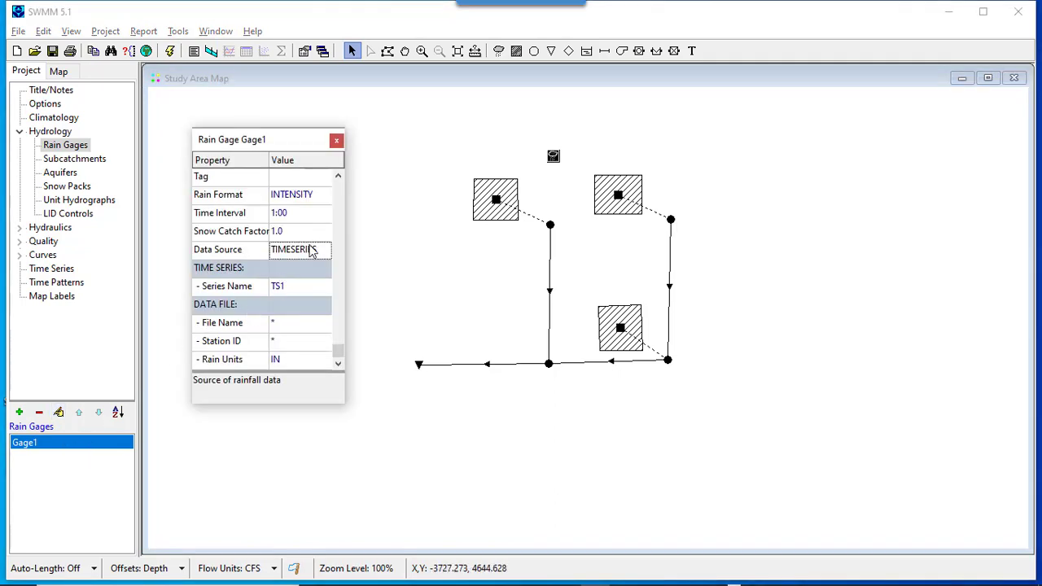
scroll(310, 247, "down", 1)
scroll(309, 249, "up", 4)
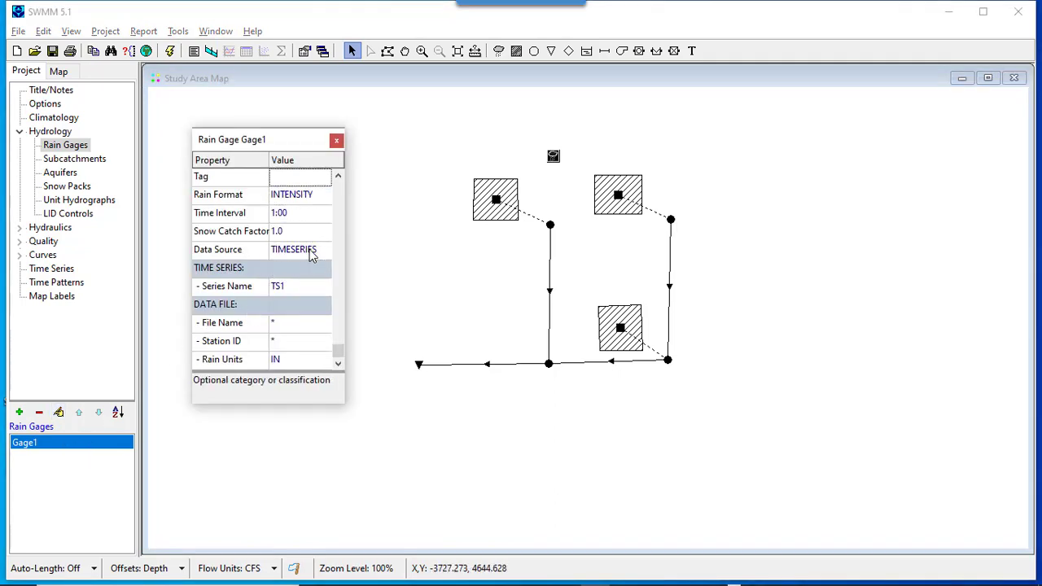
scroll(311, 254, "up", 3)
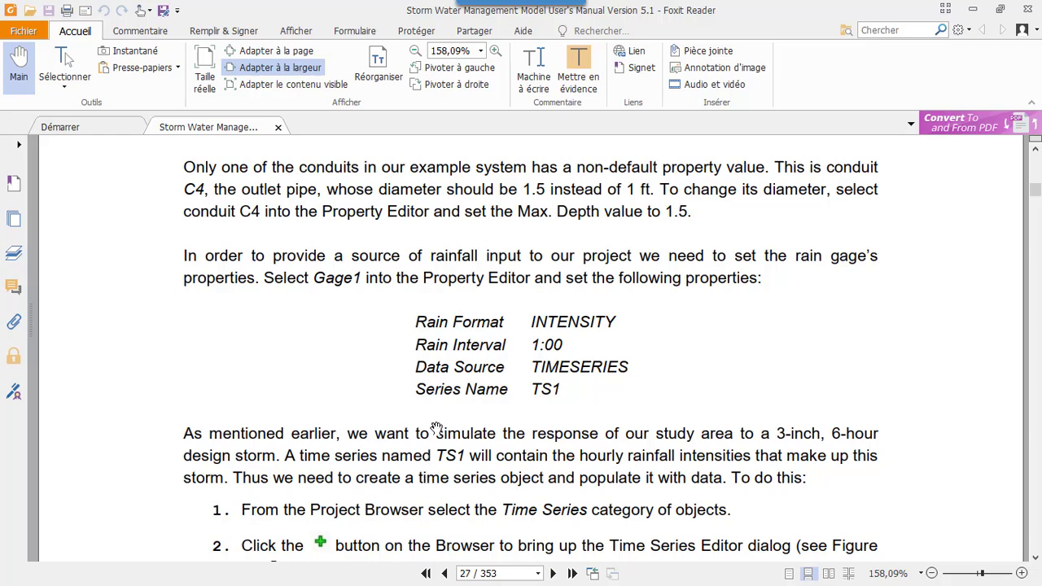
Read the manual's five instructions in Foxit Reader for creating and filling the time series TS1
scroll(437, 429, "down", 5)
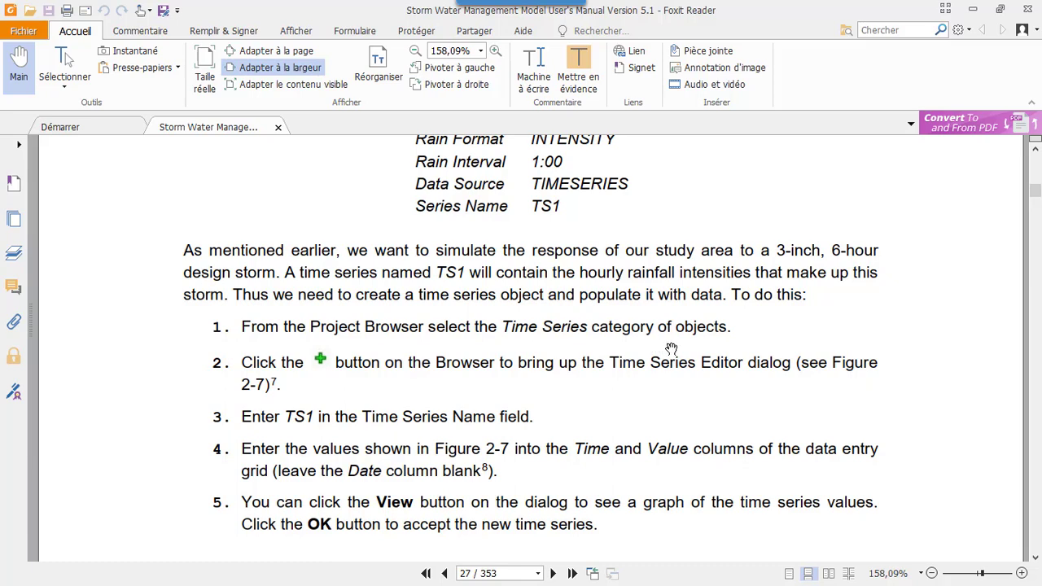
scroll(671, 349, "down", 1)
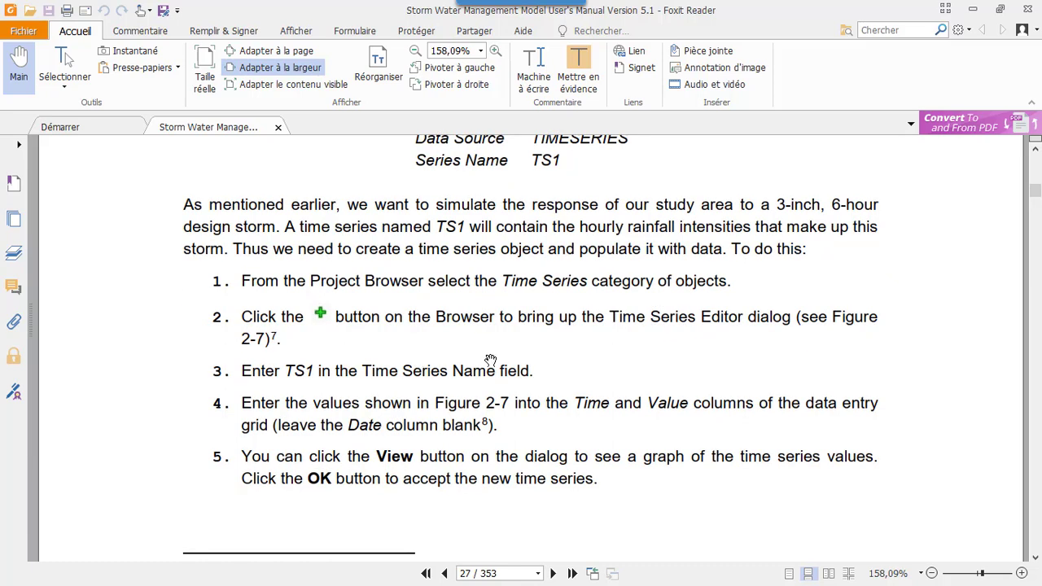
scroll(491, 359, "down", 1)
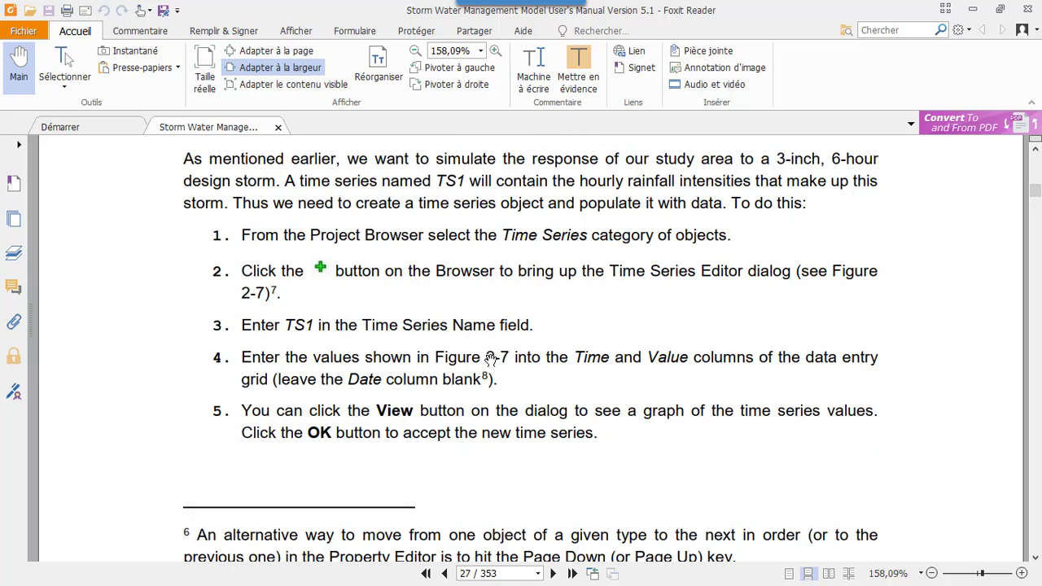
Switch back to SWMM 5.1, close the Gage1 property editor and add a new time series named TS1
left_click(972, 9)
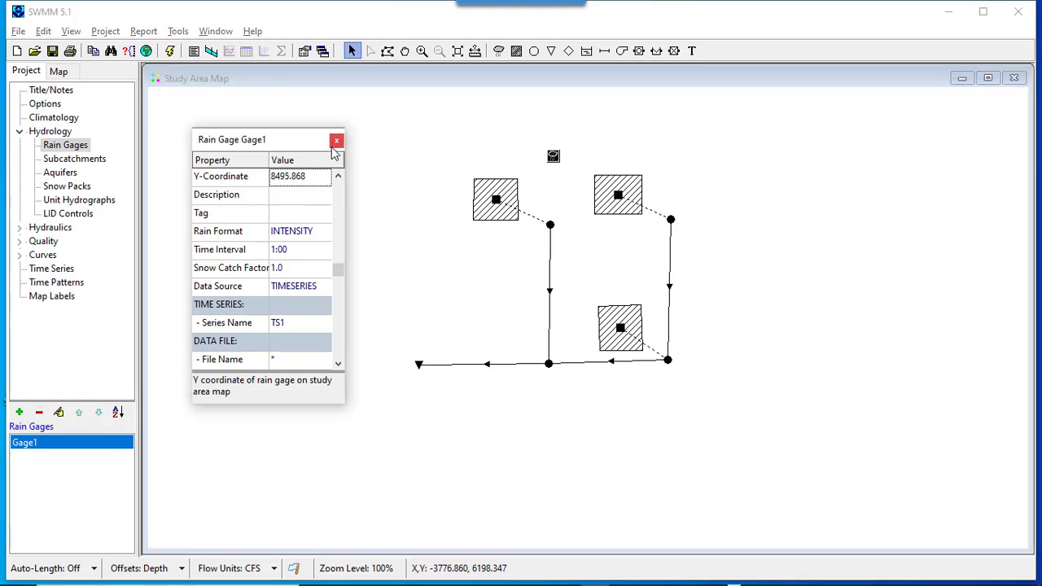
left_click(335, 141)
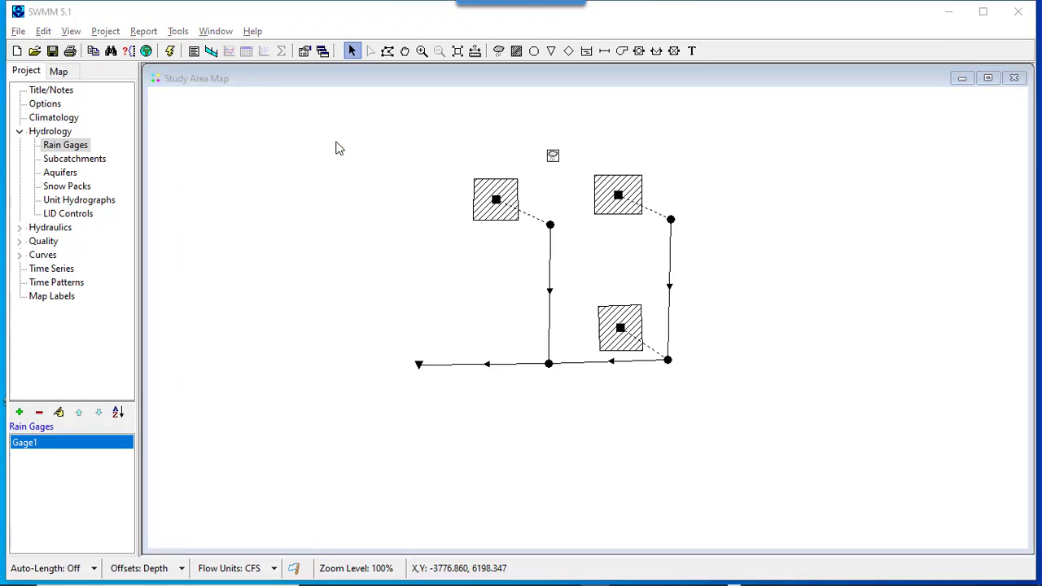
left_click(50, 273)
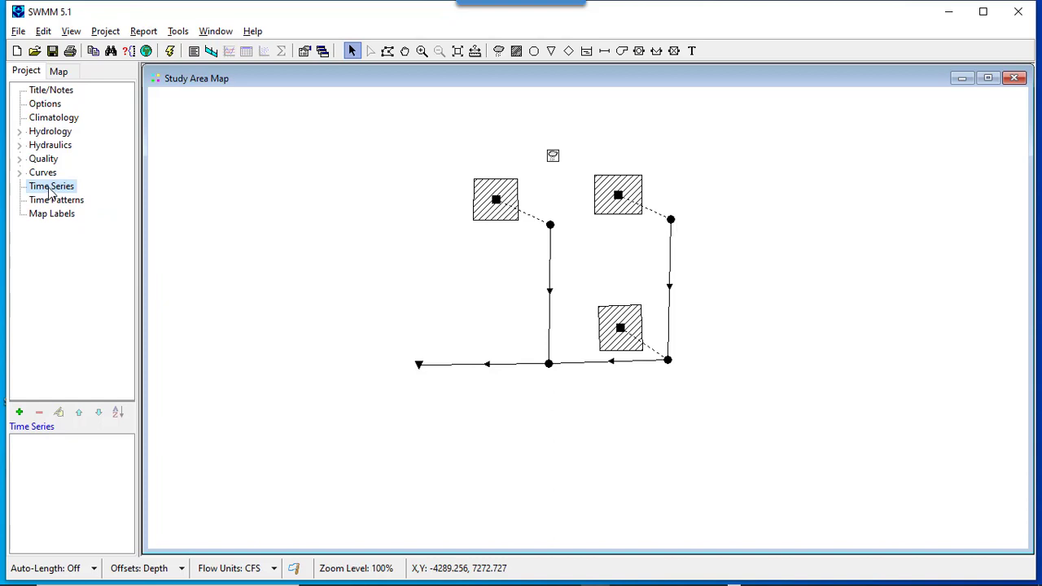
left_click(19, 412)
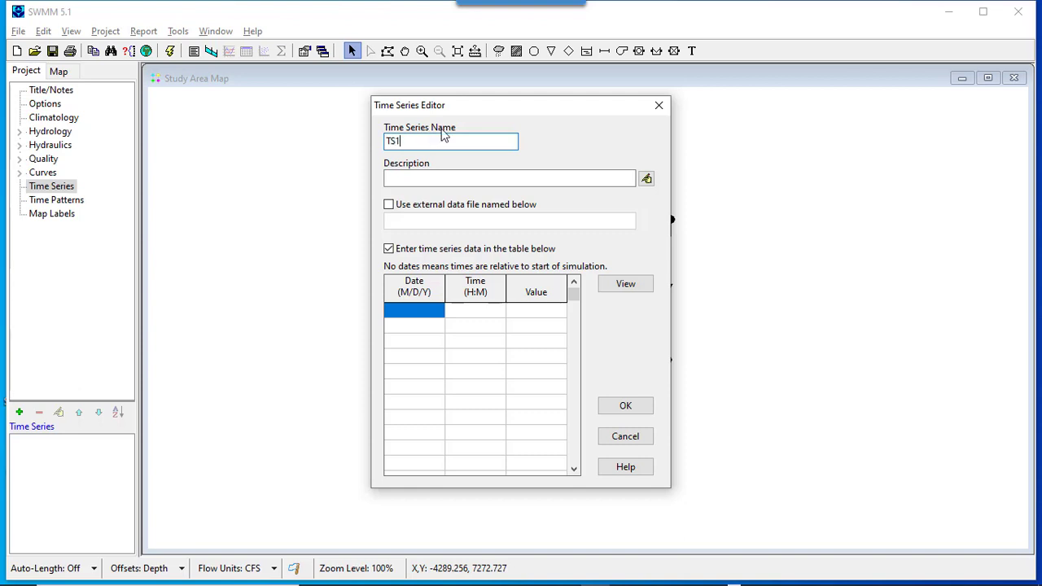
Fill the Time column of TS1 with the hours 1 to 6, leaving the Date column blank
left_click(497, 315)
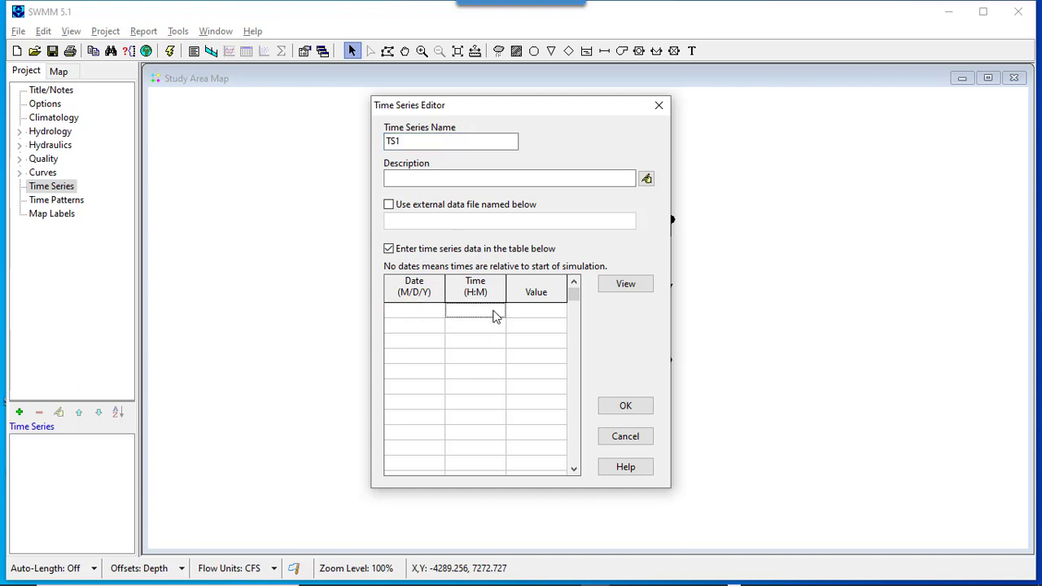
key("Tab")
left_click(480, 329)
type("2")
key("Return")
type("3")
key("Return")
type("4")
key("Return")
key("Return")
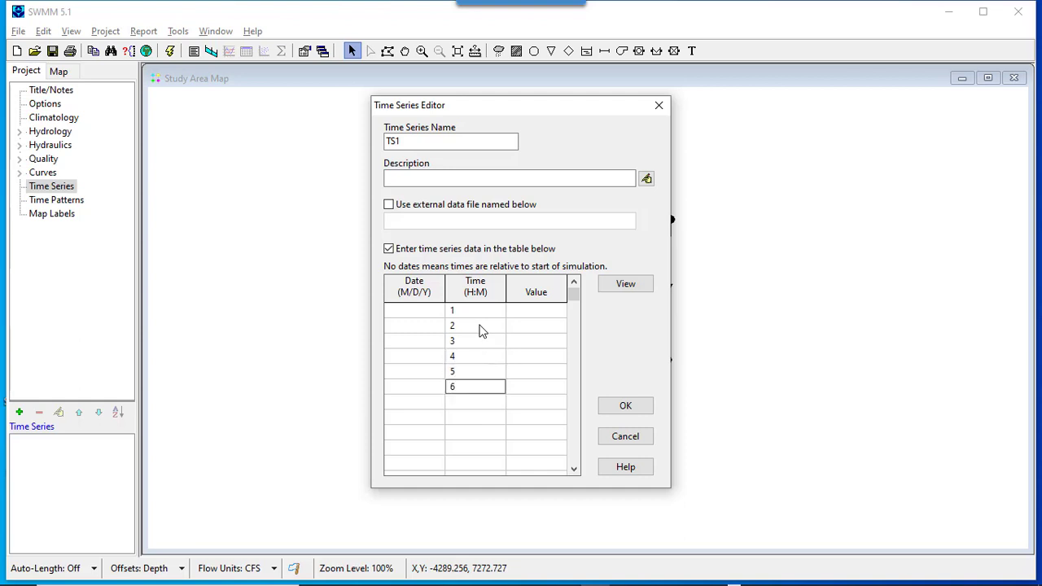
type("6")
Enter 0, 0.5, 0, 0.75, 0.25 and 0 in the Value column of TS1 for hours 1 to 6
left_click(519, 316)
type("0")
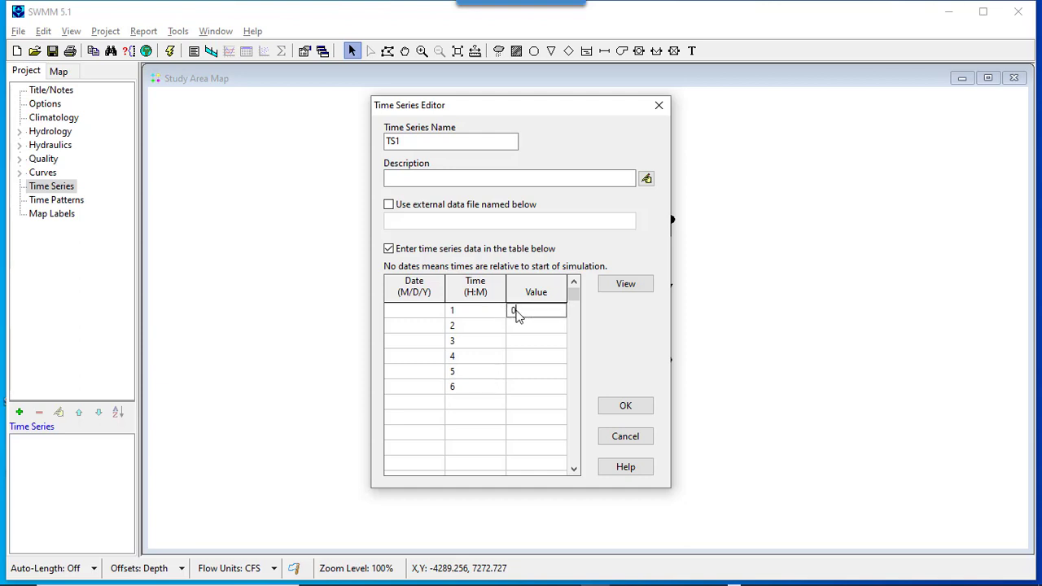
key("Return")
type("0.5")
key("Return")
key("Return")
type("0")
key("Return")
key("Return")
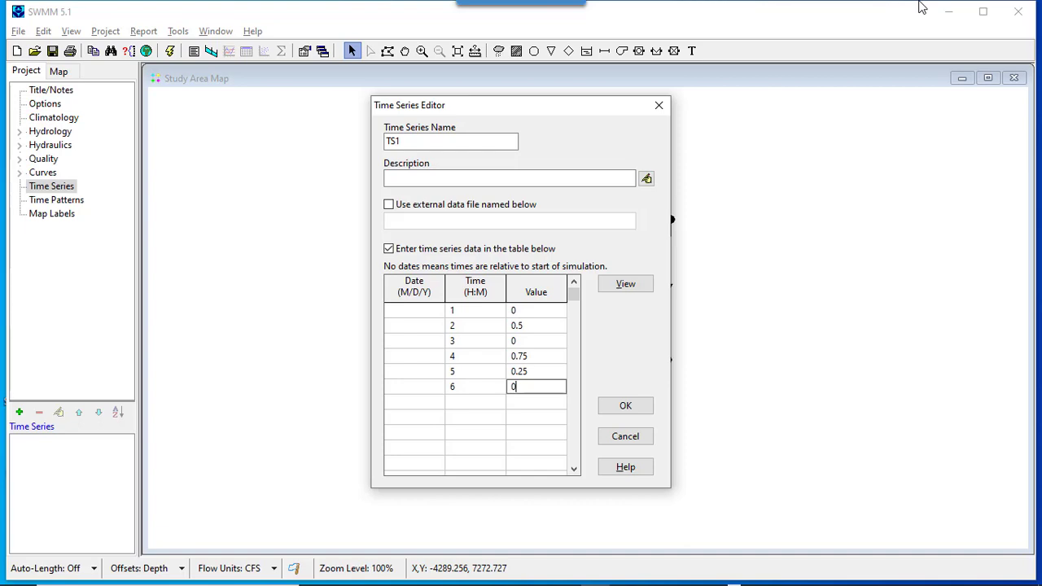
Switch to the manual in Foxit Reader and check the time series data in Figure 2-7
key("alt+Tab")
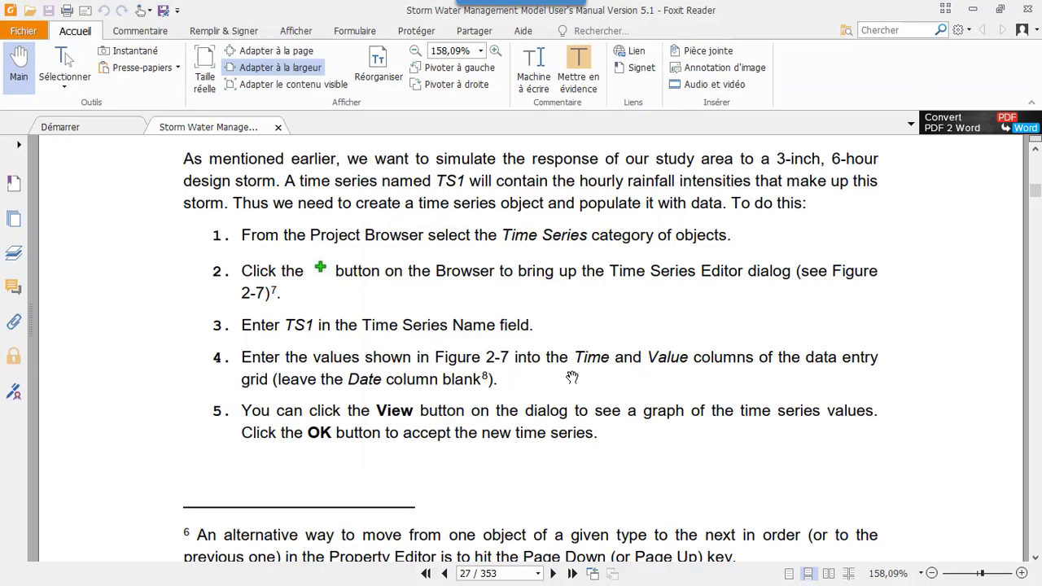
scroll(529, 356, "down", 5)
scroll(530, 356, "down", 10)
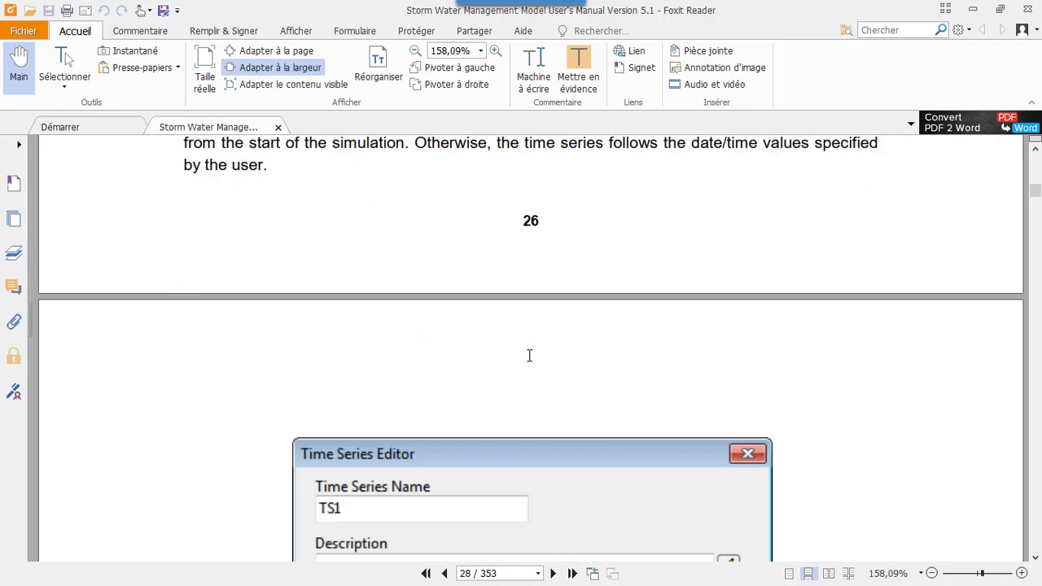
scroll(530, 356, "down", 3)
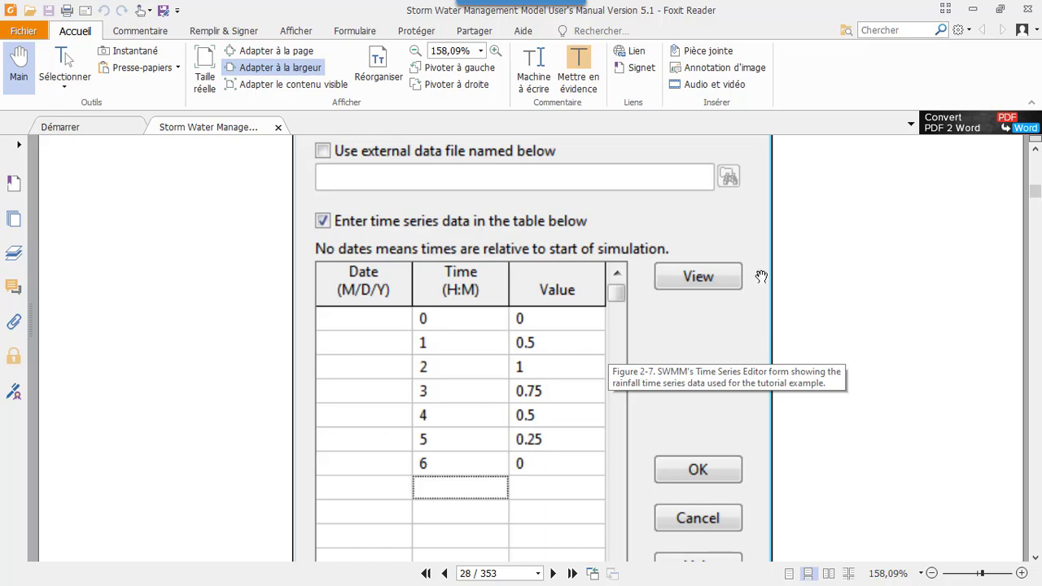
Switch back to SWMM 5.1 and set the TS1 value at time 3 to 1
left_click(971, 10)
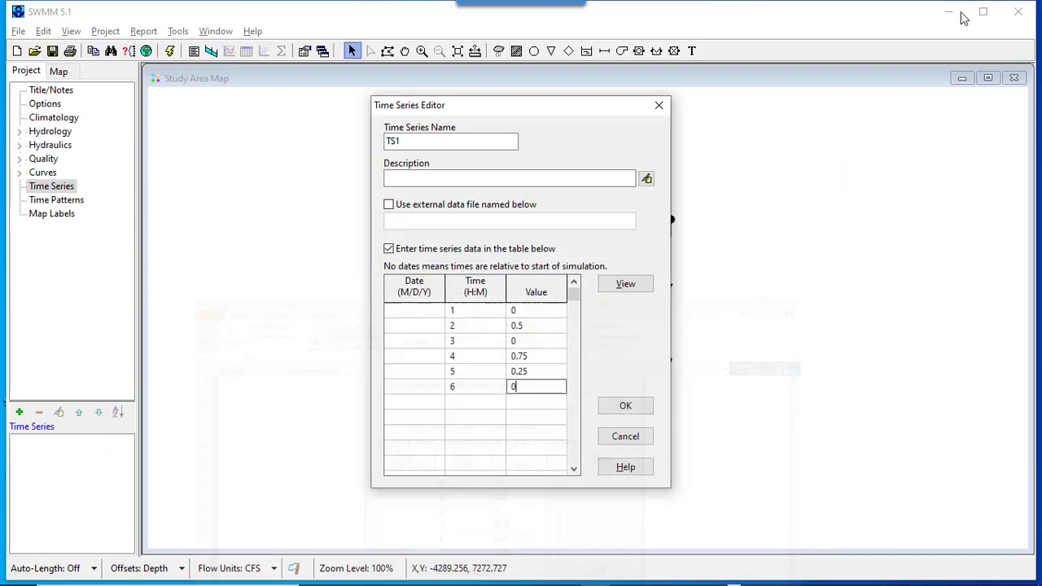
left_click(527, 342)
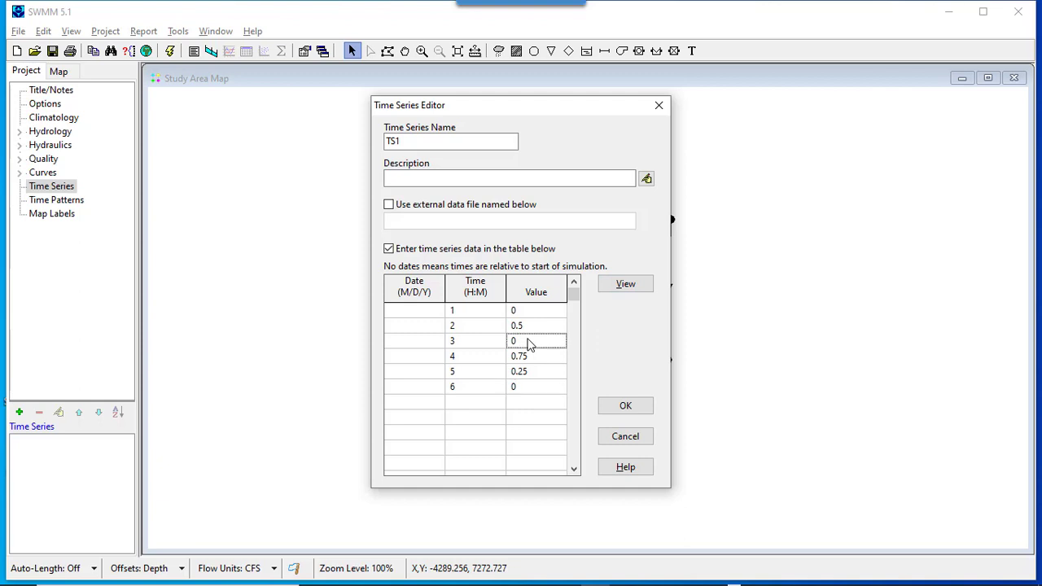
type("1")
Preview the graph of time series TS1 and accept the new series
left_click(607, 283)
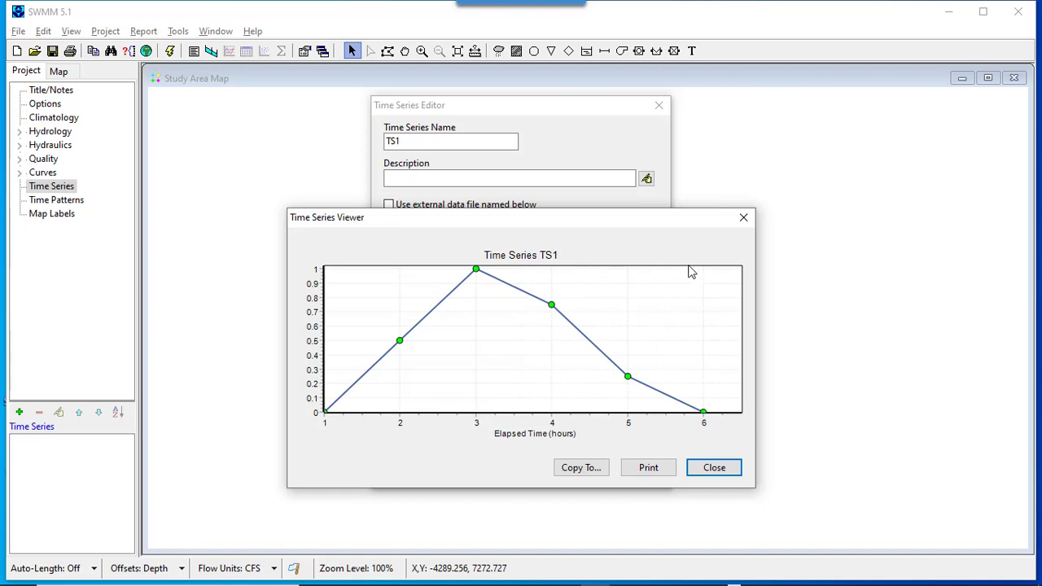
left_click(742, 218)
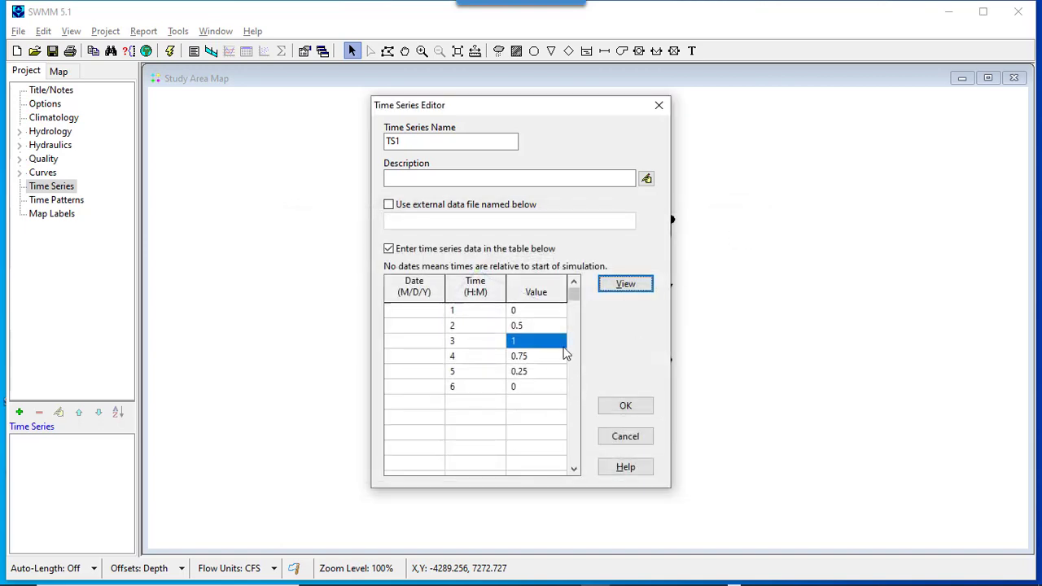
left_click(626, 412)
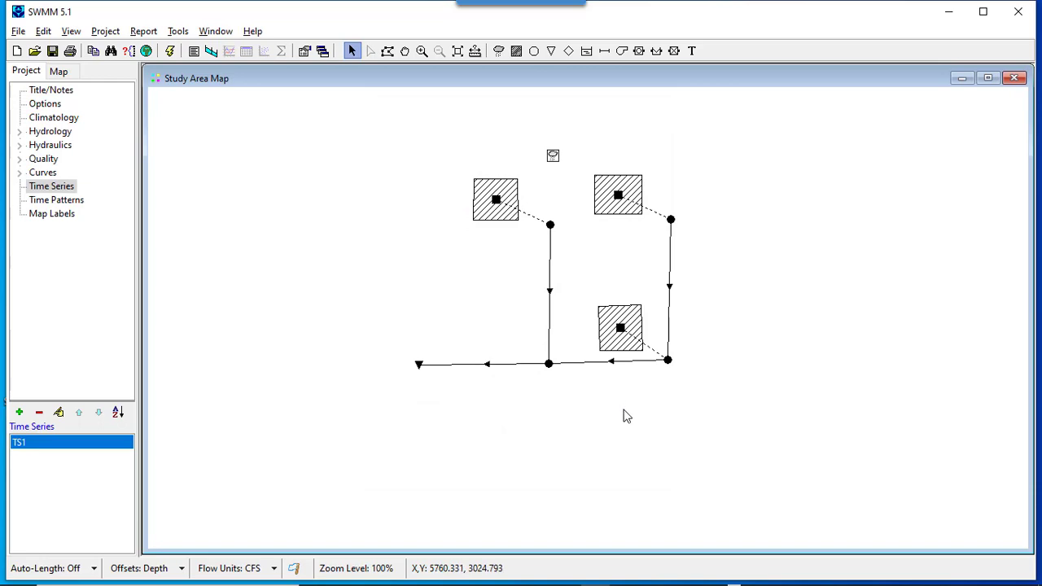
Switch to Foxit Reader and read the manual's instructions for titling and saving the project and for setting simulation options
key("alt+Tab")
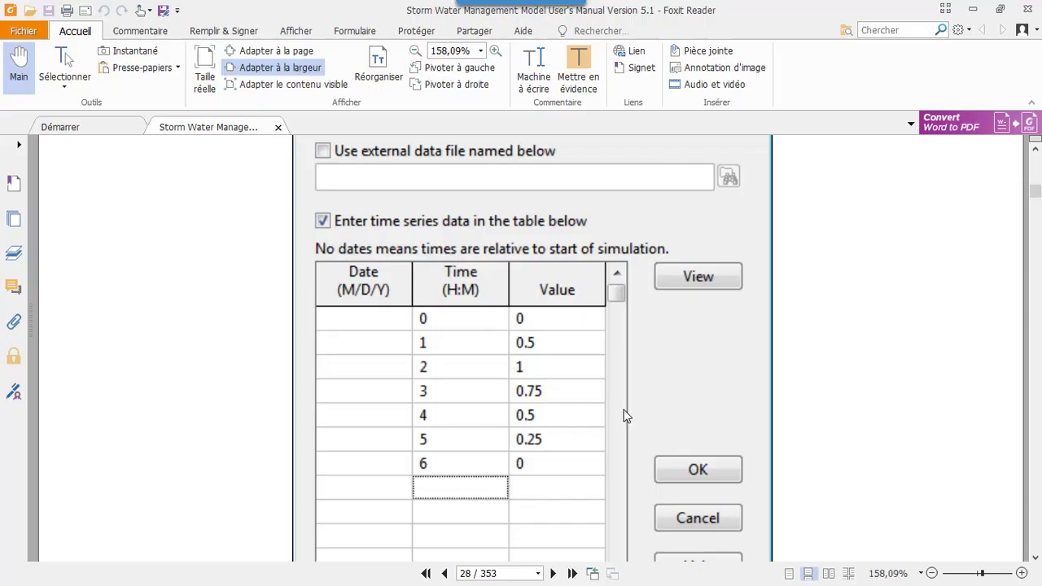
scroll(495, 360, "down", 3)
scroll(499, 356, "up", 3)
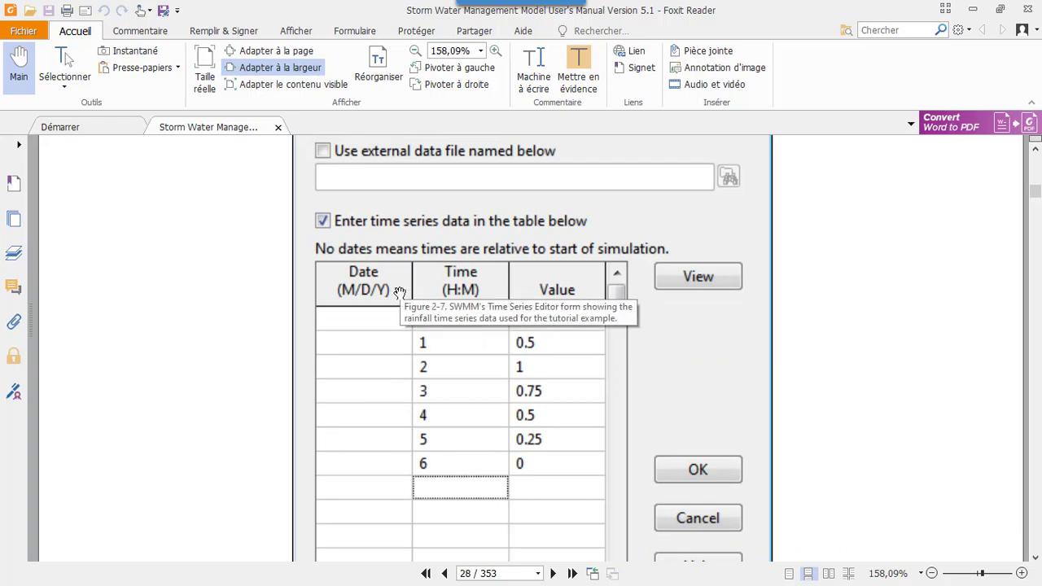
scroll(578, 344, "down", 5)
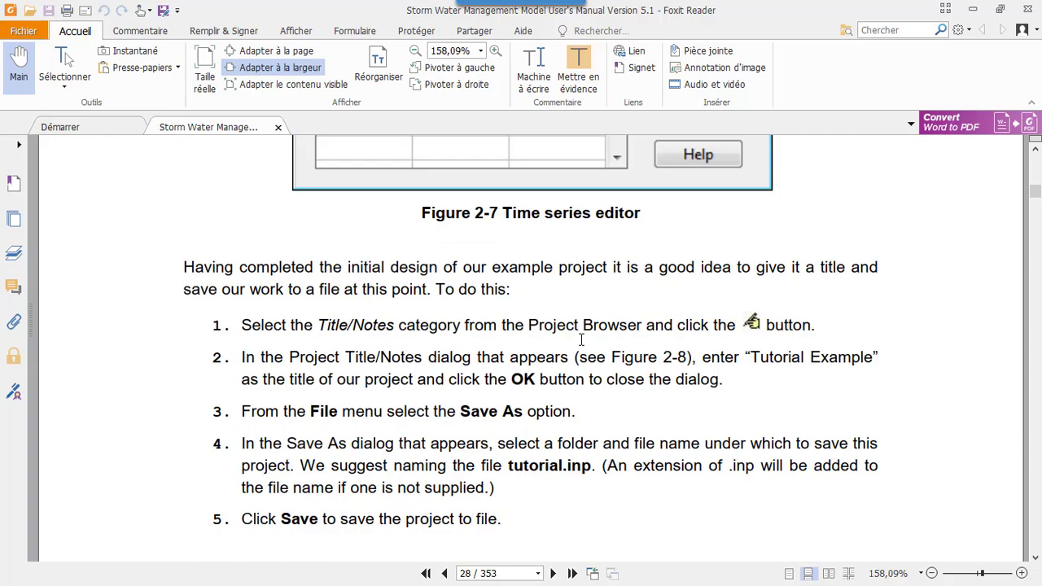
scroll(581, 340, "up", 4)
scroll(581, 340, "down", 5)
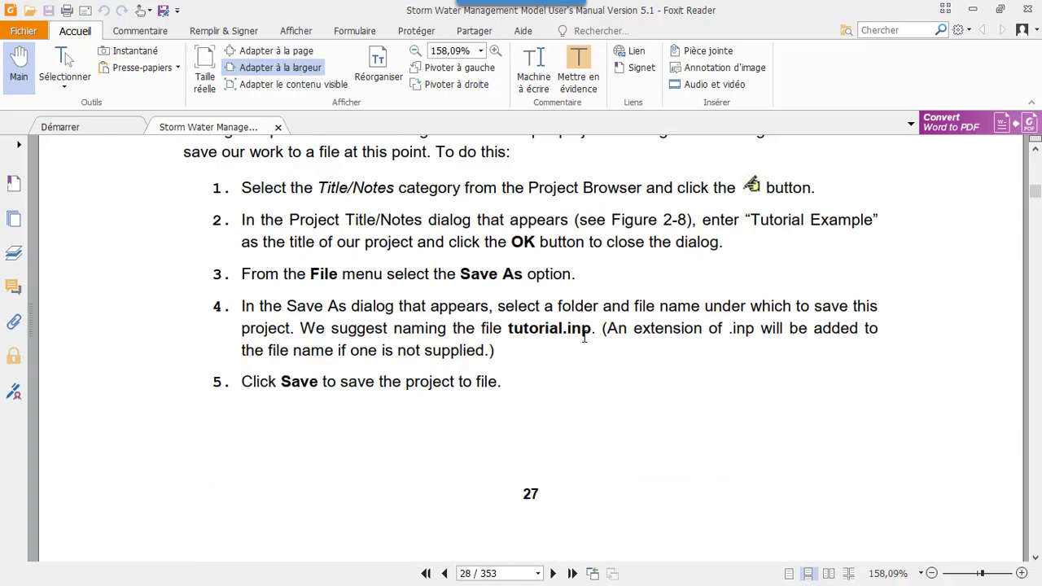
scroll(586, 330, "up", 1)
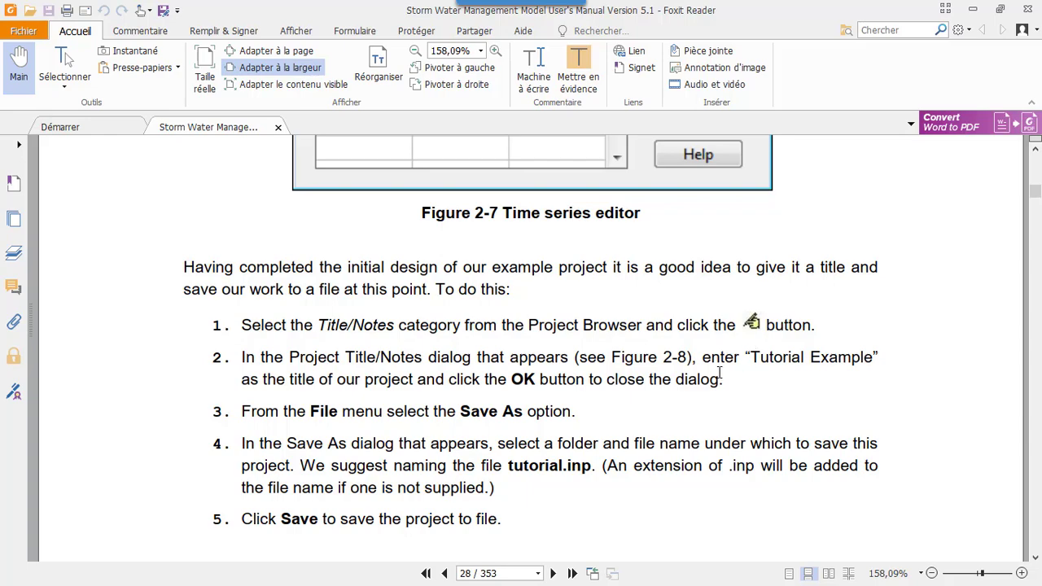
scroll(719, 372, "down", 8)
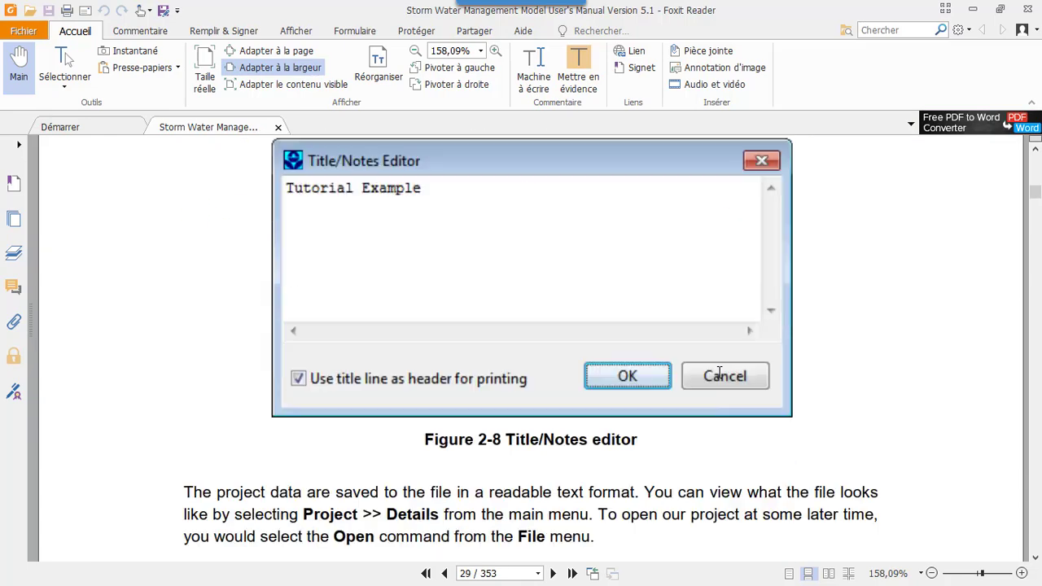
scroll(719, 373, "down", 9)
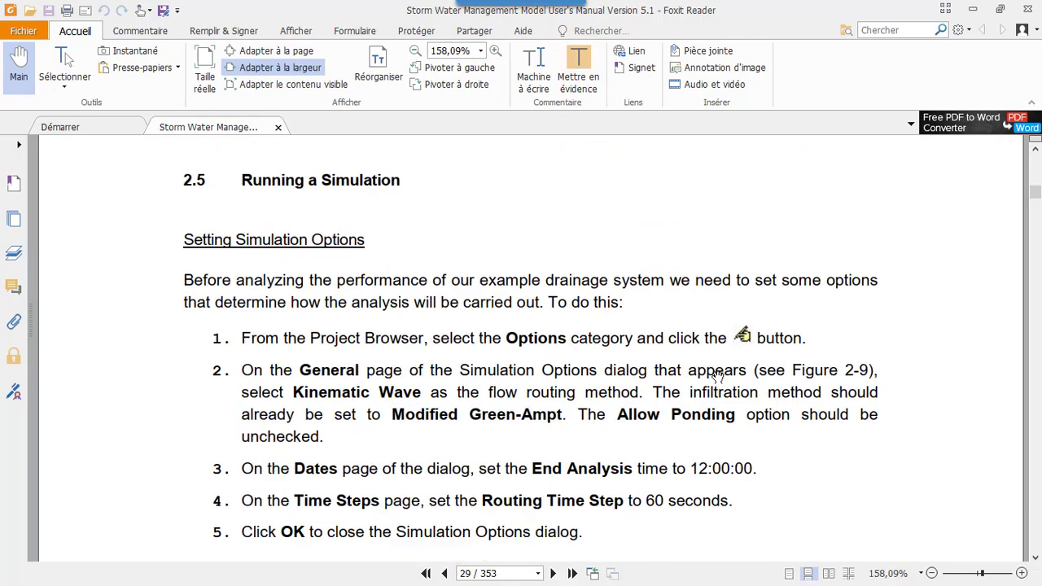
Switch back to SWMM 5.1 and reopen time series TS1 to review its entries
left_click(972, 9)
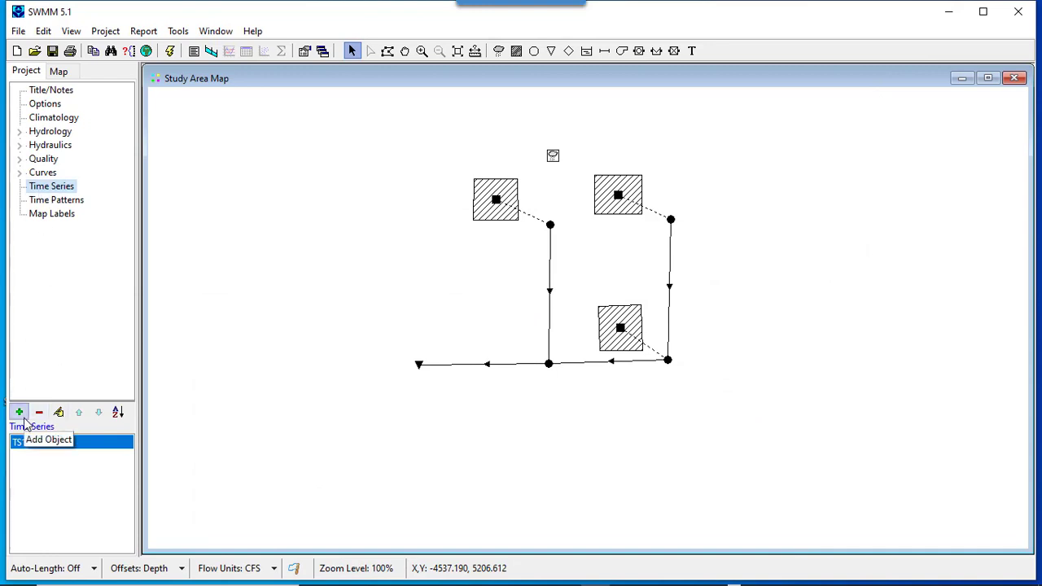
left_click(59, 416)
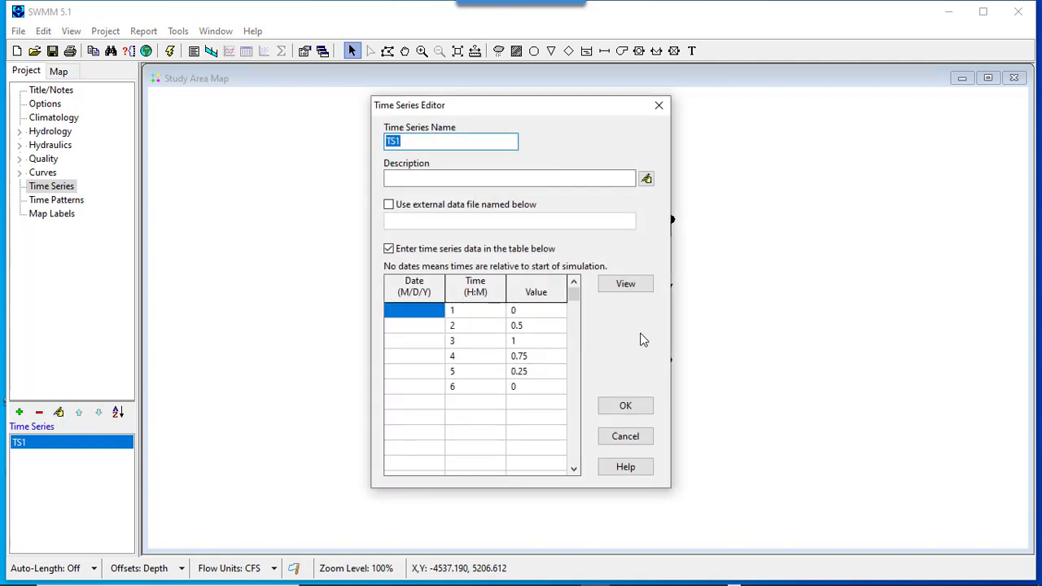
left_click(636, 407)
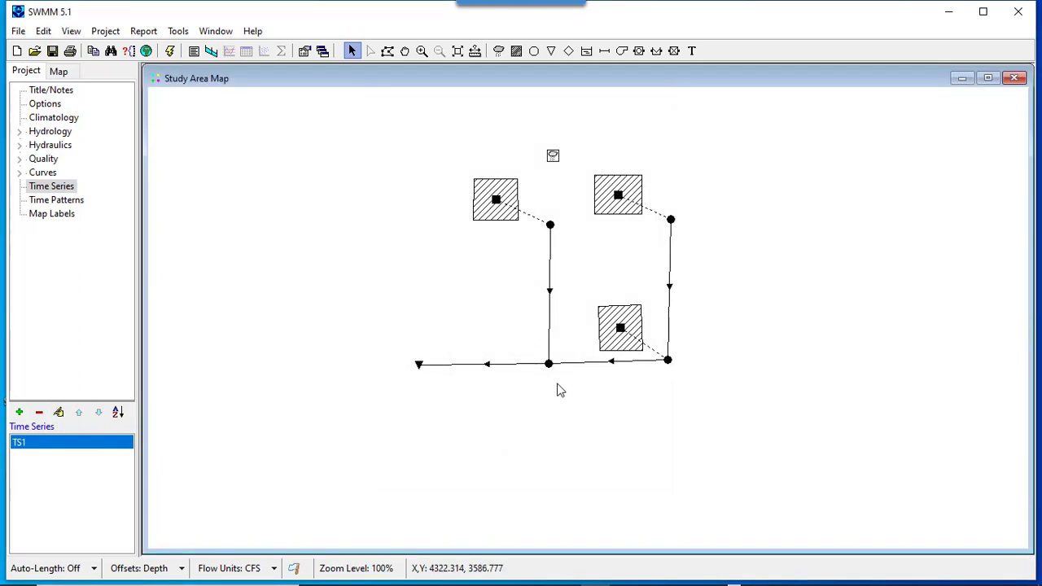
Open the project's Title/Notes for editing and enter TUTORIAL EXEMPLE as the title
left_click(54, 93)
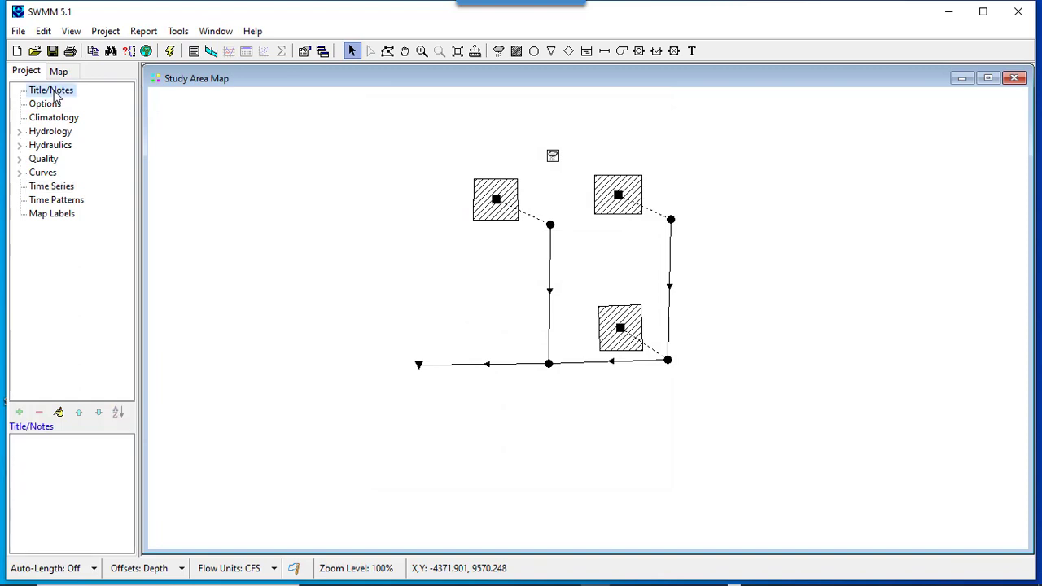
left_click(58, 413)
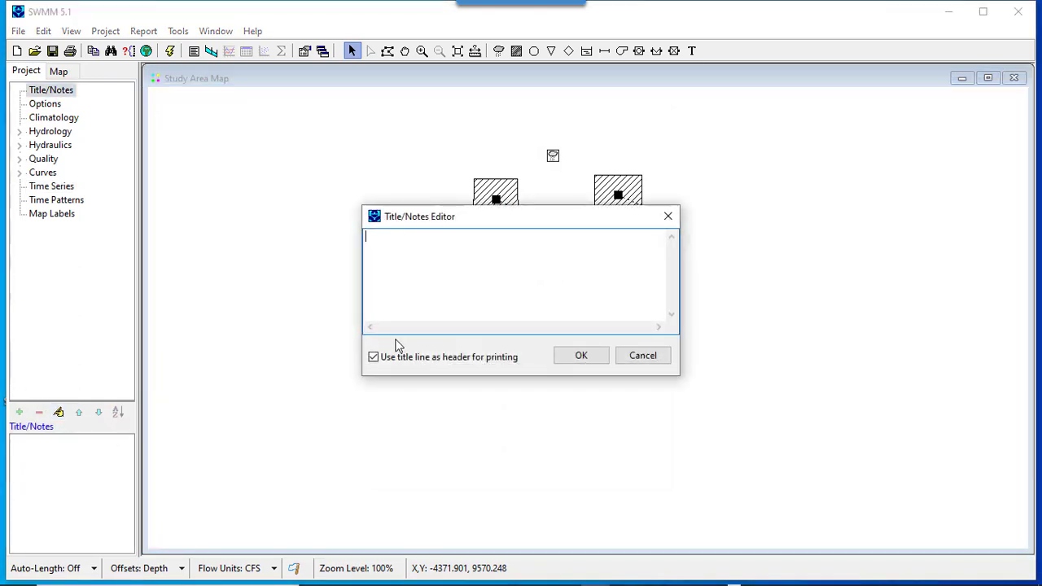
type("TUTORIAL EXEMPLE")
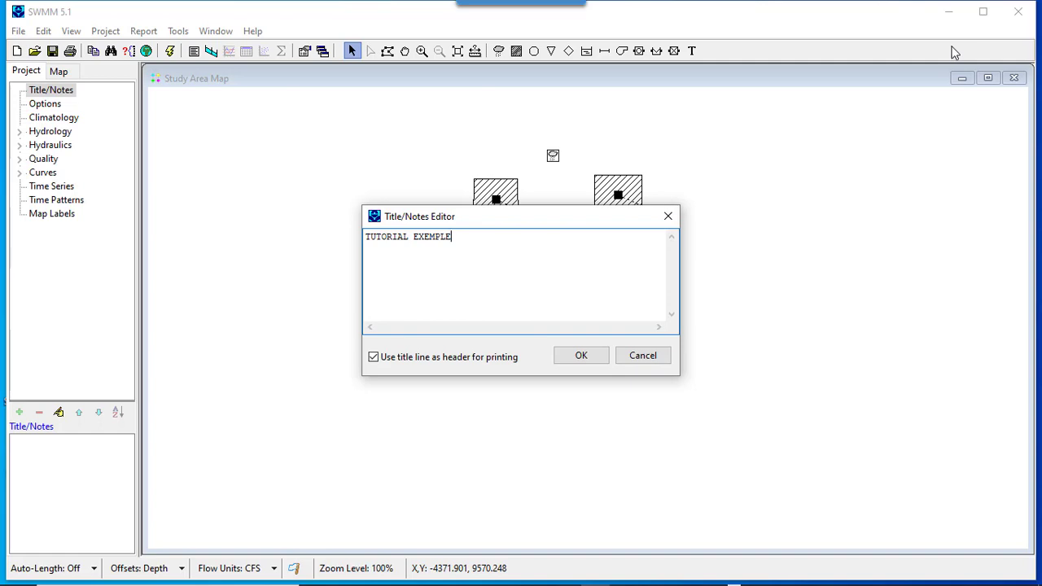
Check the title in the manual's Figure 2-8 in Foxit Reader, and correct the project title in SWMM 5.1 to TUTORIAL EXAMPLE
key("alt+Tab")
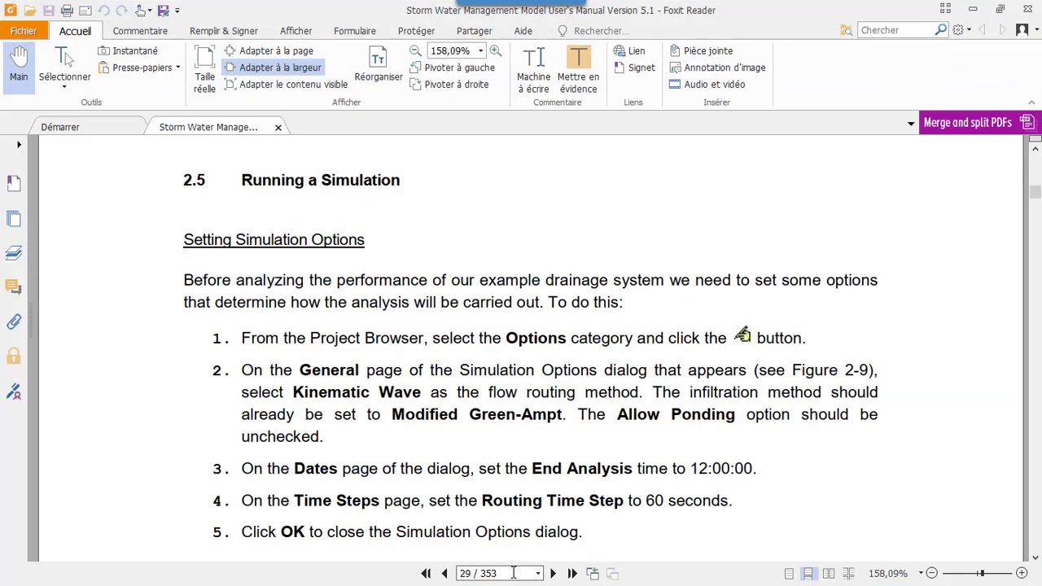
scroll(506, 459, "up", 5)
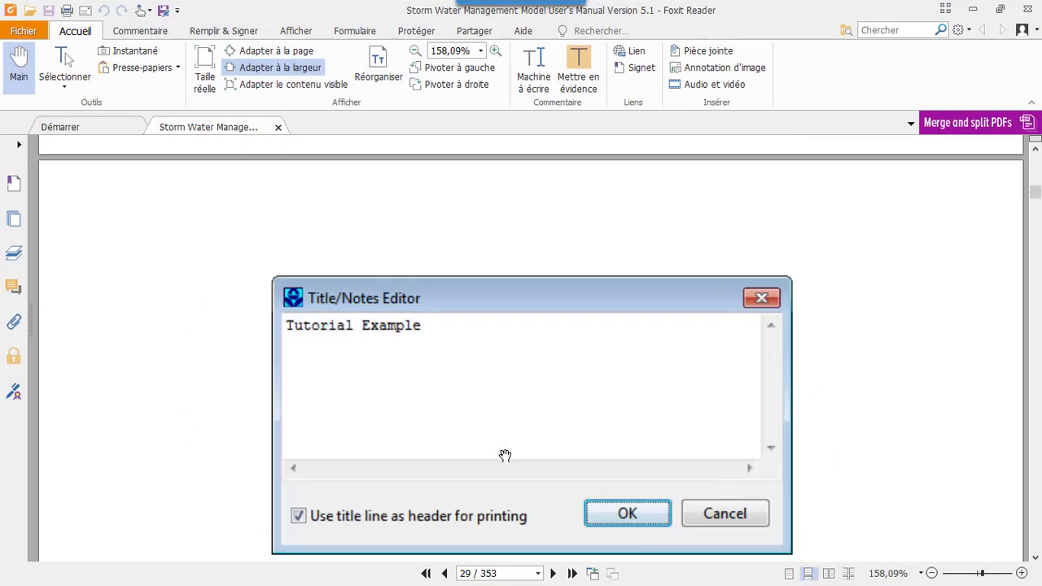
left_click(974, 8)
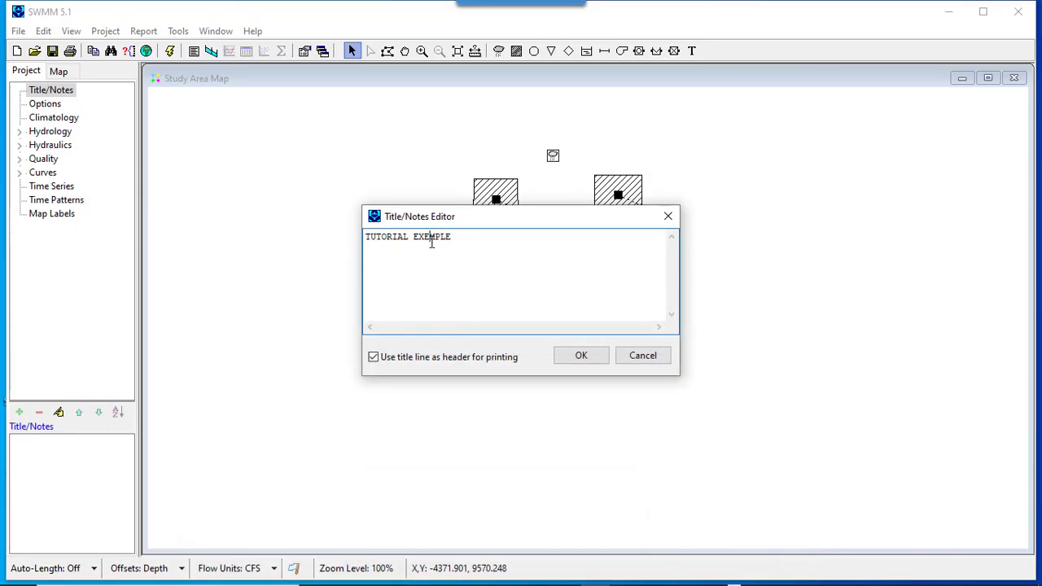
left_click(432, 238)
key("BackSpace")
type("A")
left_click(572, 356)
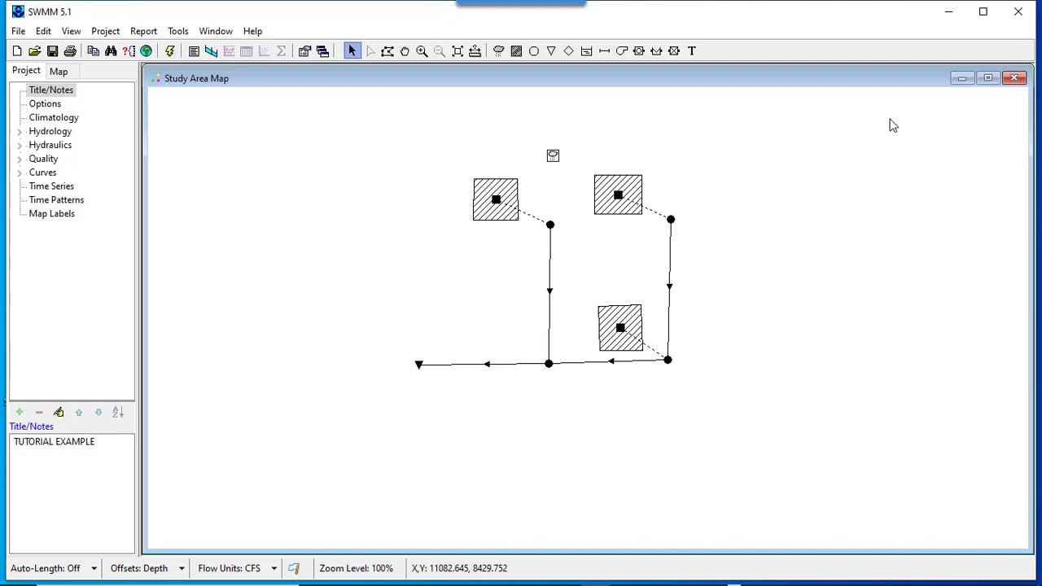
Switch to Foxit Reader and read the manual's instructions for saving the project to a file
key("alt+Tab")
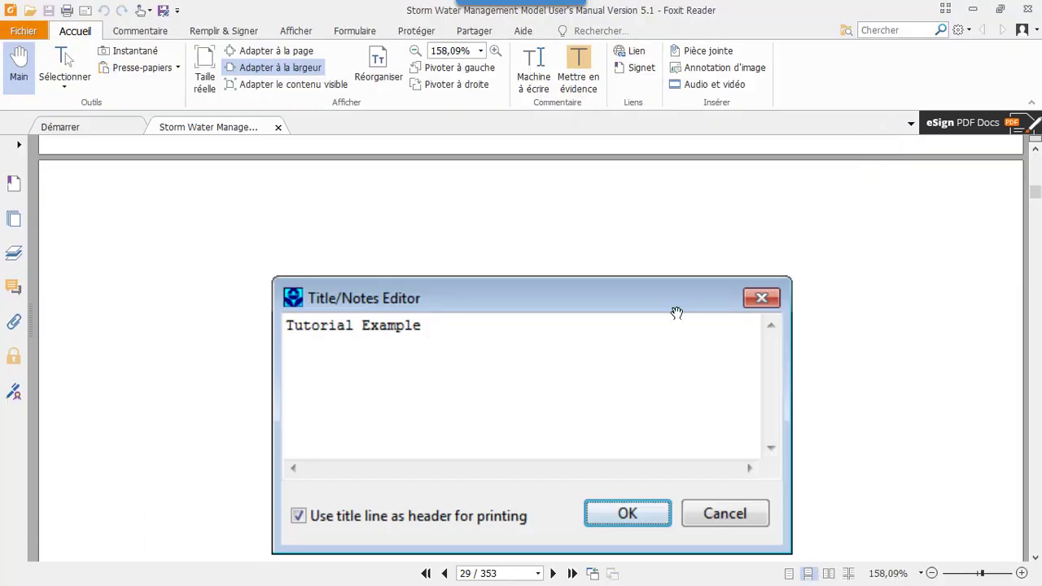
scroll(643, 349, "down", 3)
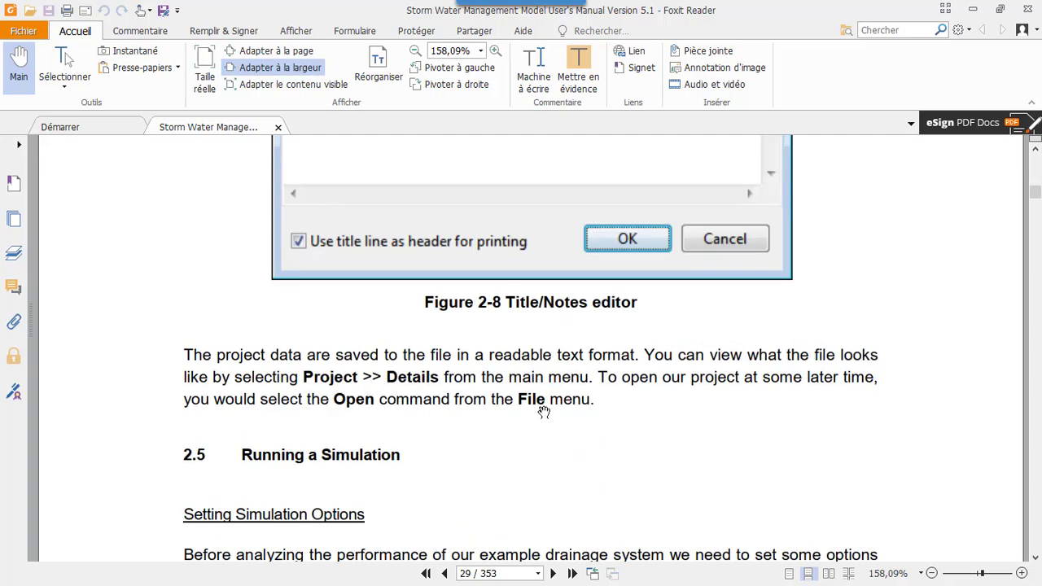
scroll(544, 413, "up", 8)
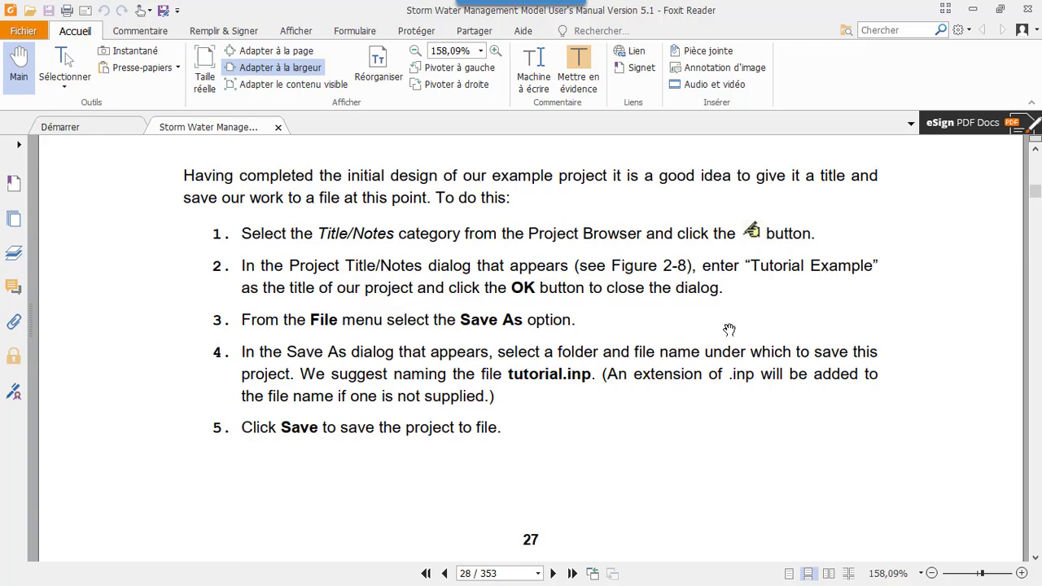
Switch back to SWMM 5.1 and save the project under the file name TT in the Examples folder
left_click(968, 9)
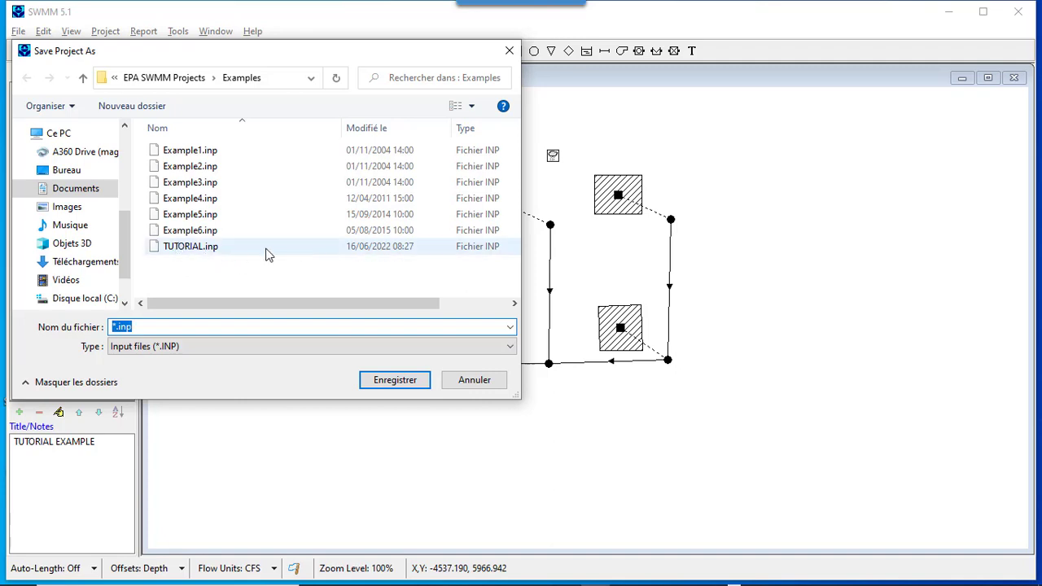
left_click_drag(175, 326, 110, 327)
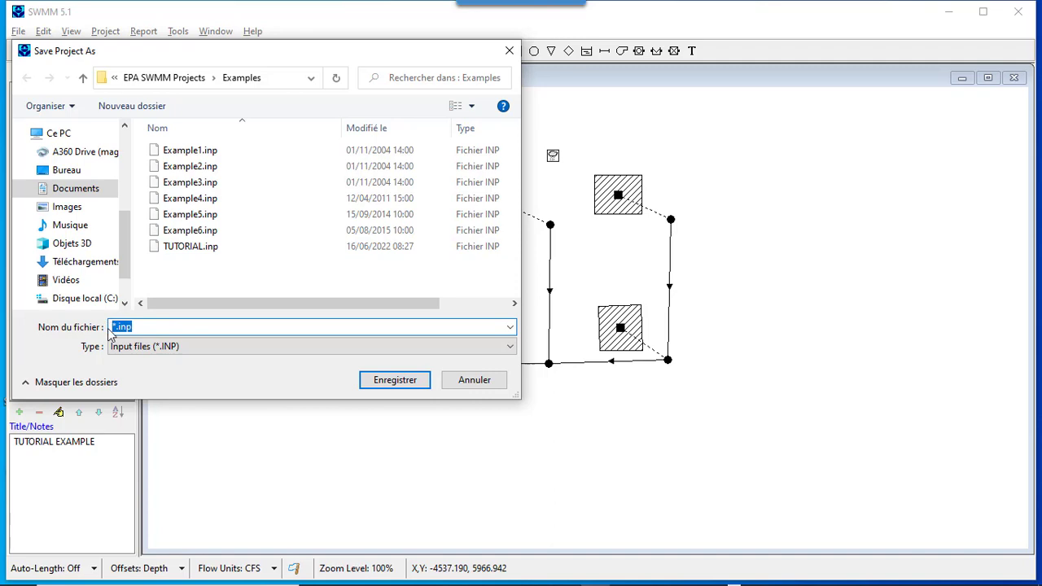
type("TT")
left_click(383, 382)
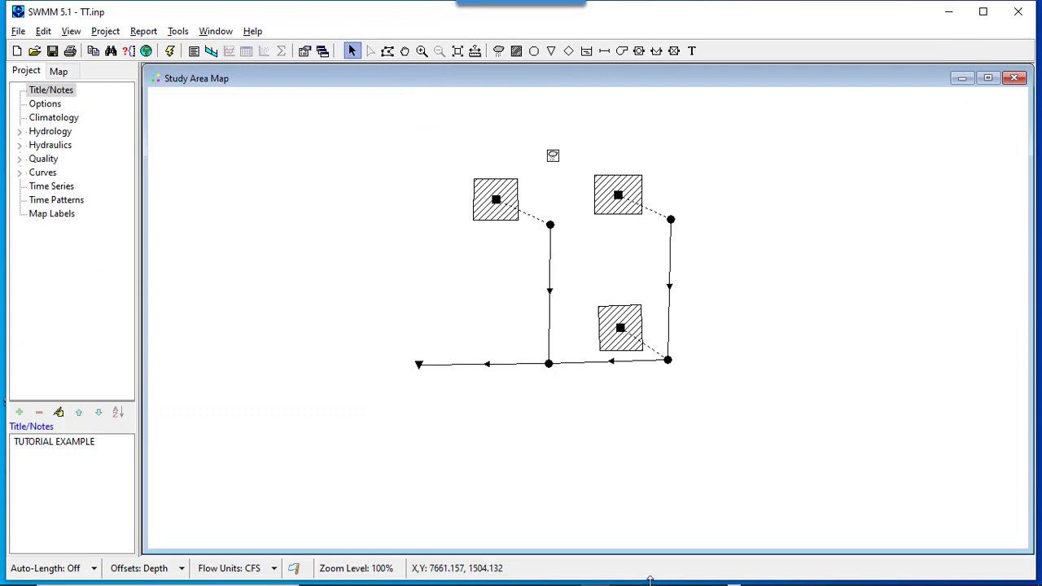
Switch to Foxit Reader and read the manual's steps for setting the simulation options in section 2.5
key("alt+Tab")
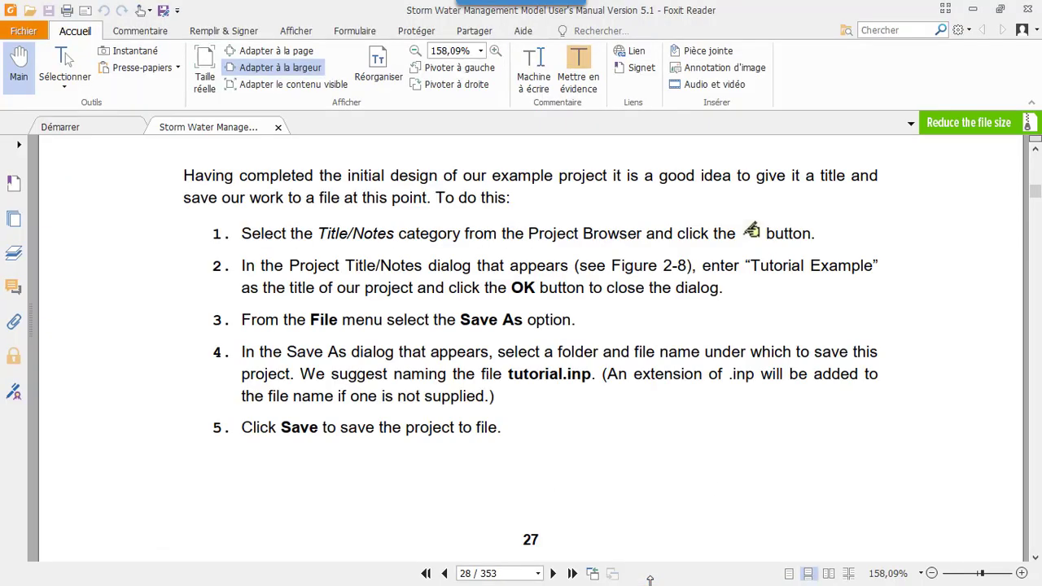
scroll(483, 481, "down", 5)
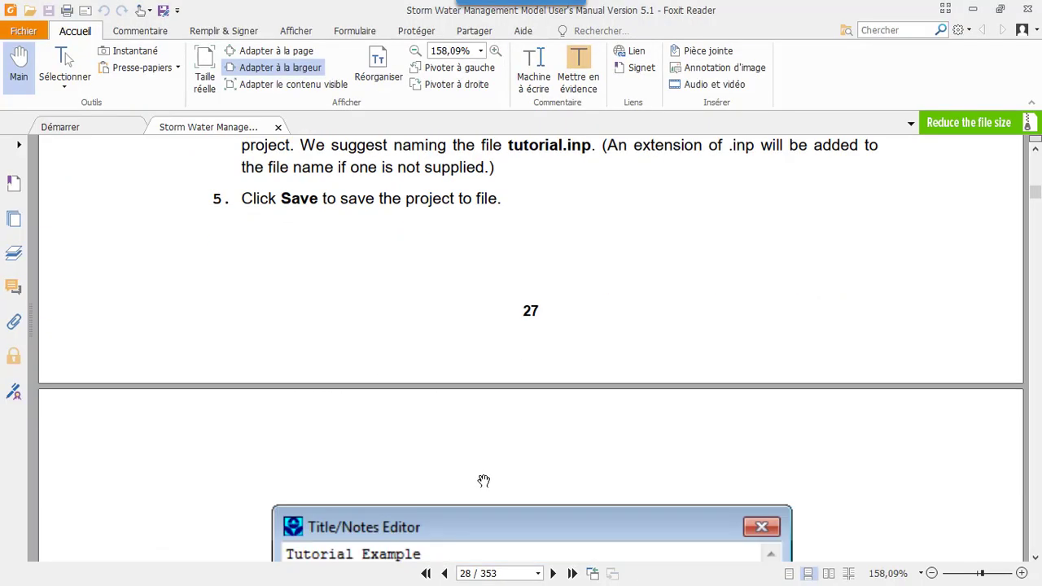
scroll(483, 481, "down", 6)
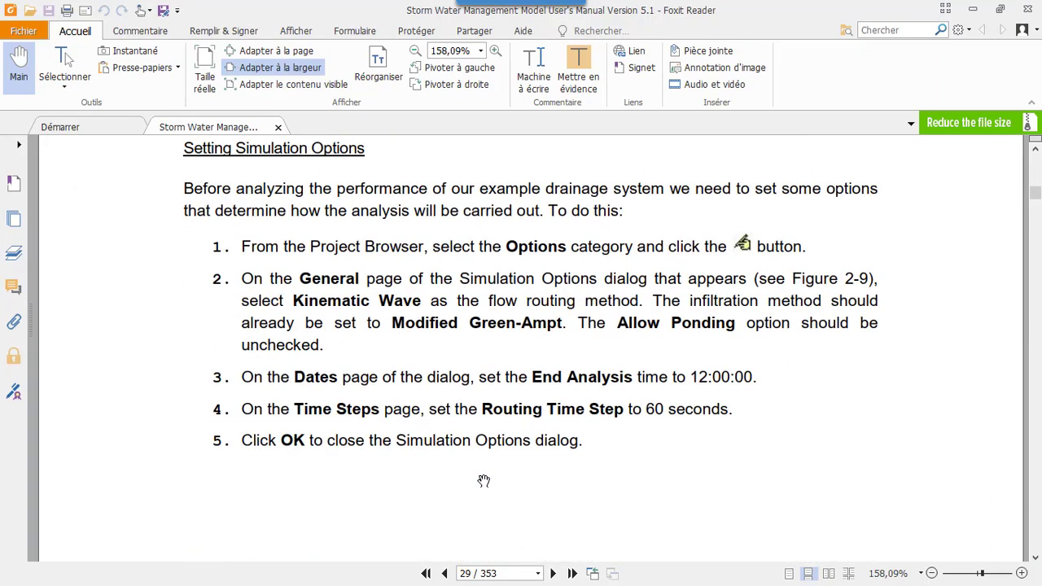
scroll(484, 481, "up", 2)
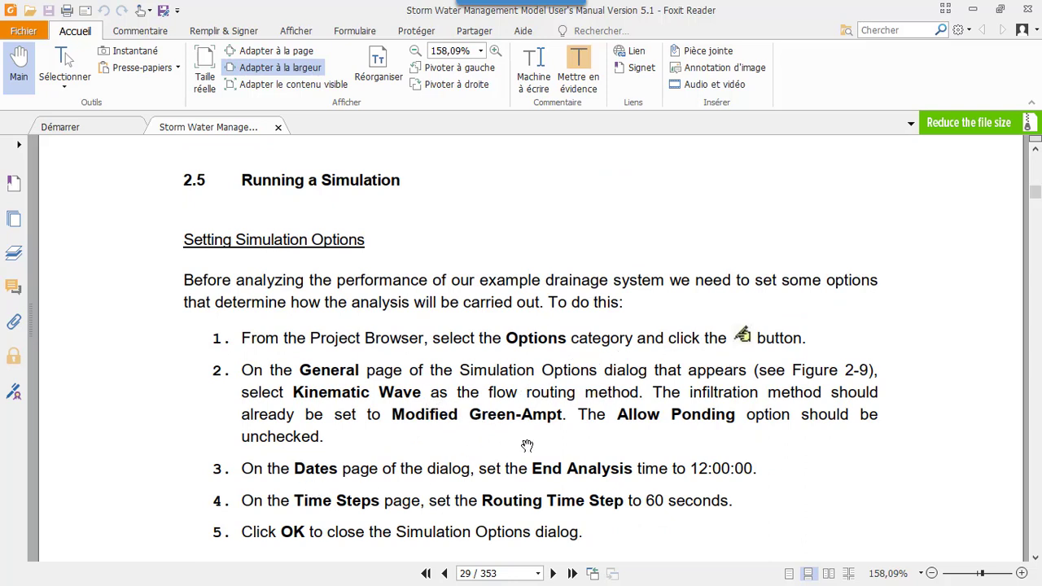
scroll(644, 444, "down", 1)
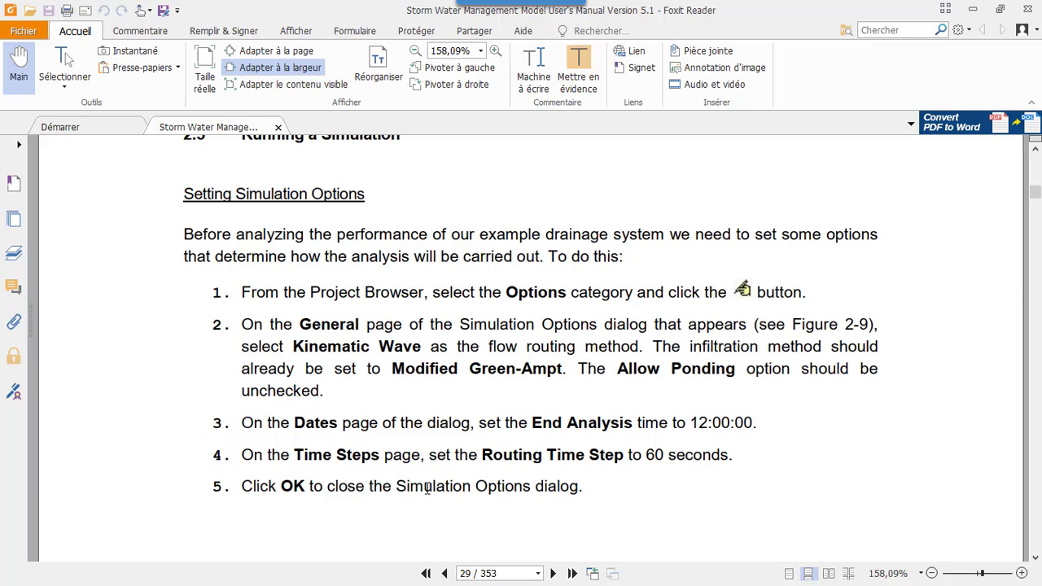
Switch back to SWMM 5.1 and, in the simulation options, set the End Analysis time to 12:00 and the routing step to 60 seconds
left_click(972, 9)
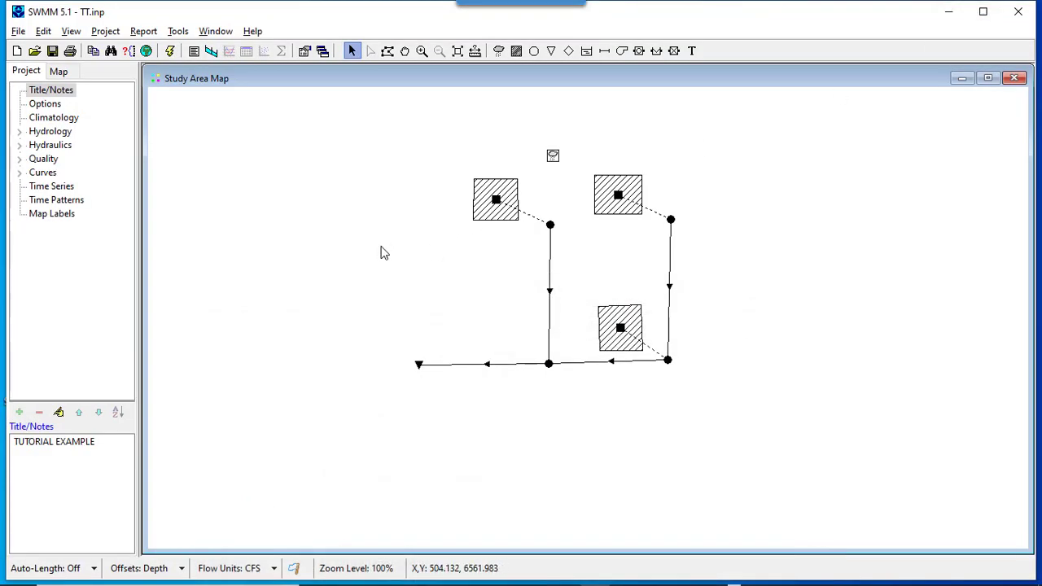
left_click(46, 104)
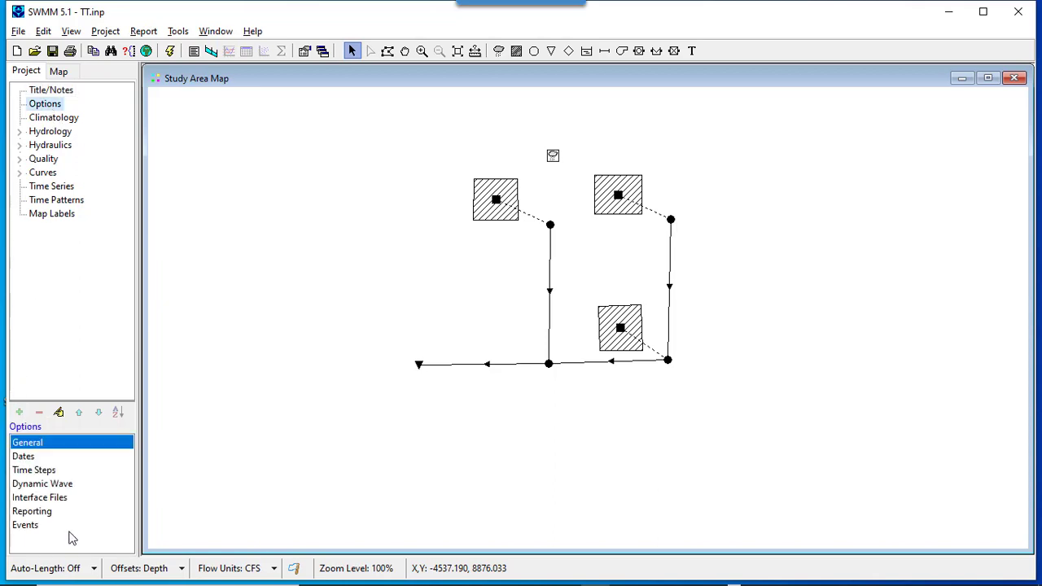
left_click(59, 411)
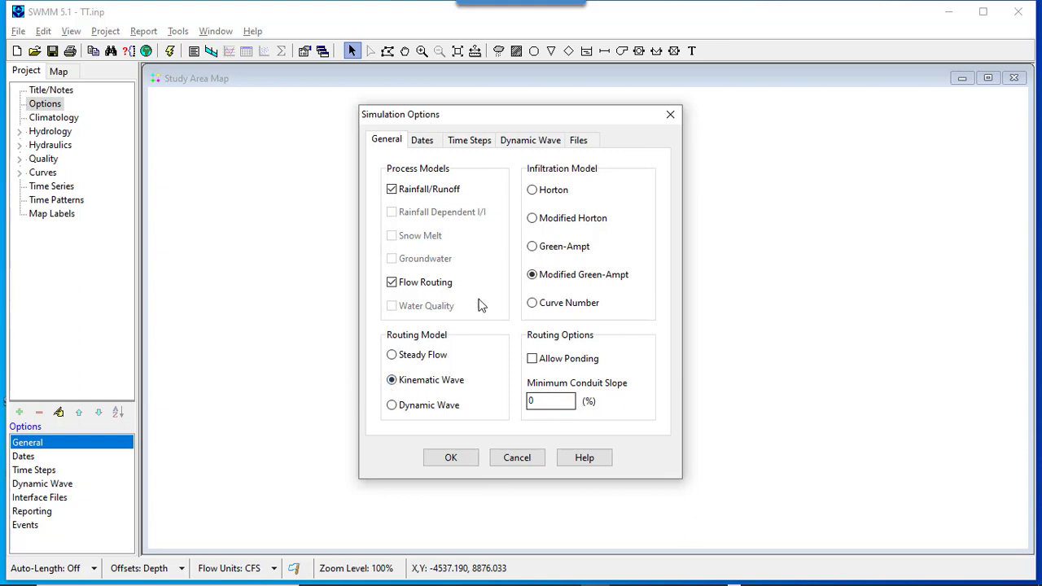
left_click(434, 140)
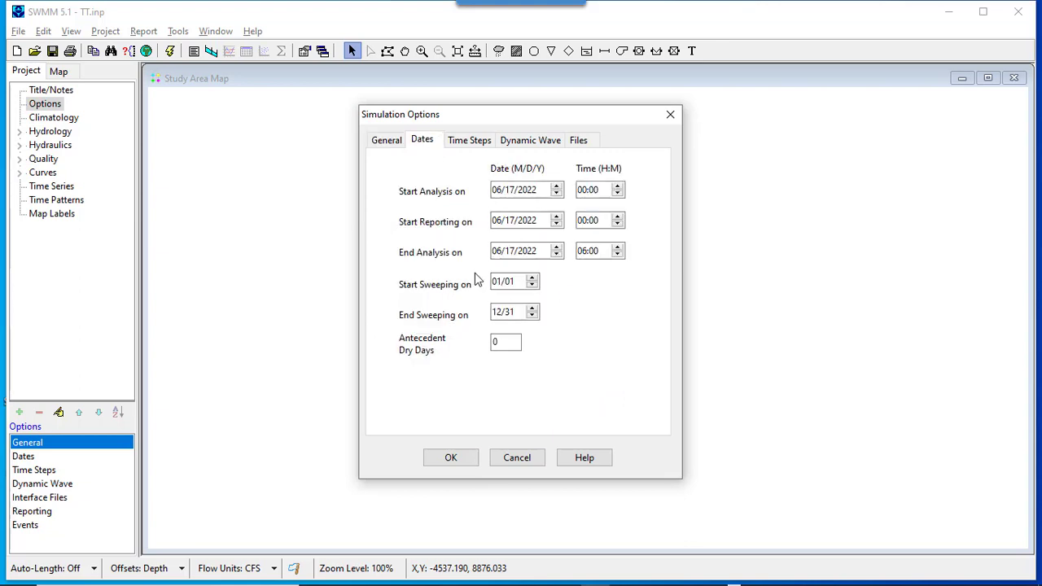
left_click(618, 248)
left_click(469, 141)
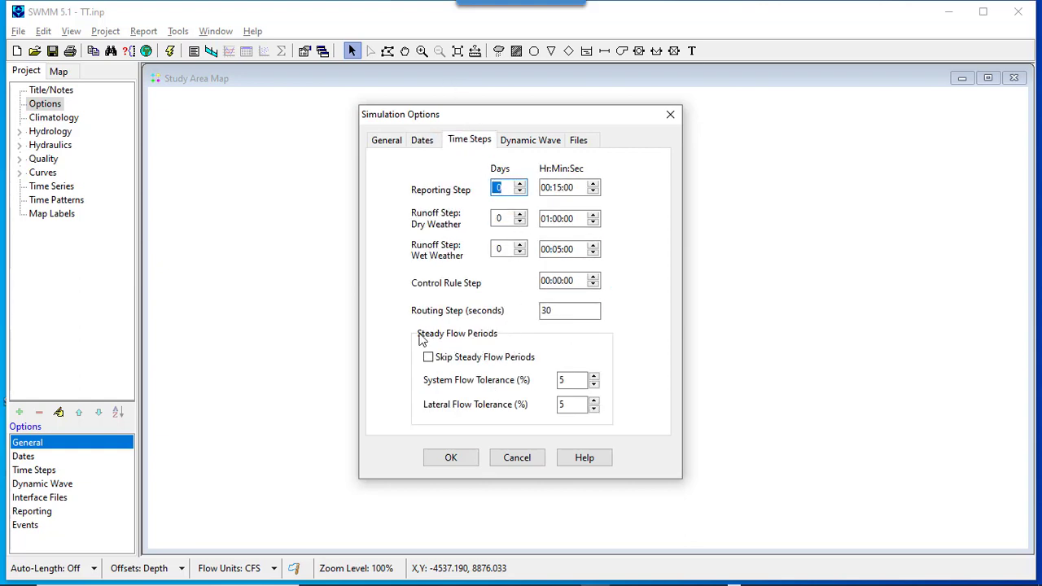
left_click(557, 311)
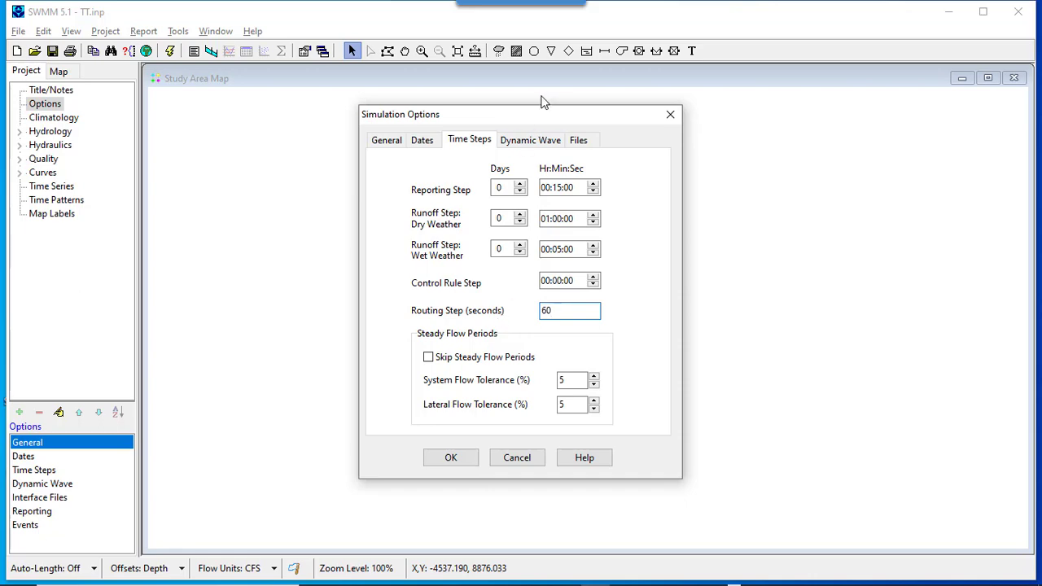
Switch to Foxit Reader and read the manual's Figure 2-9 and its instructions for starting a simulation
key("alt+Tab")
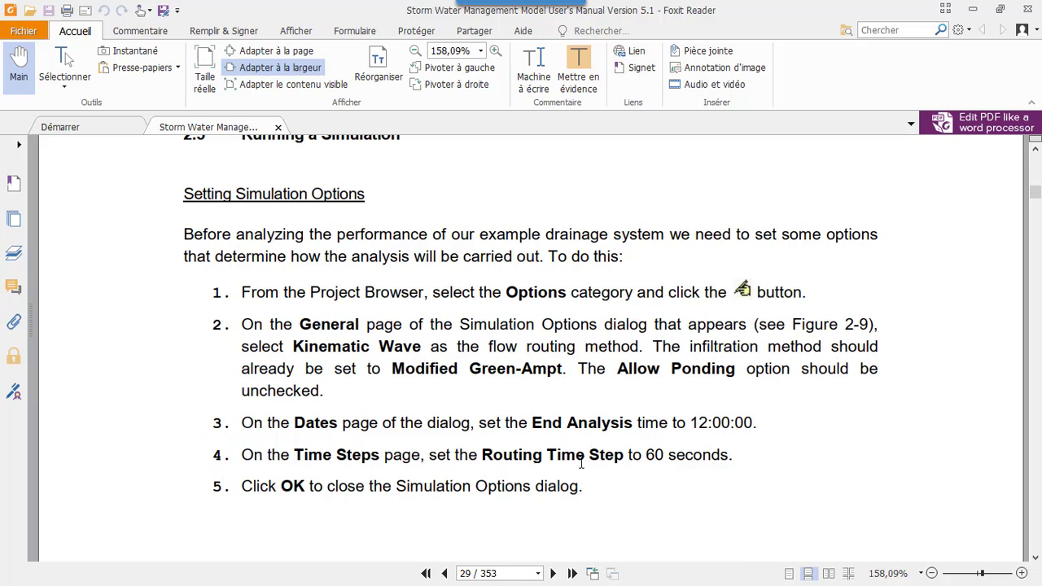
scroll(632, 466, "down", 10)
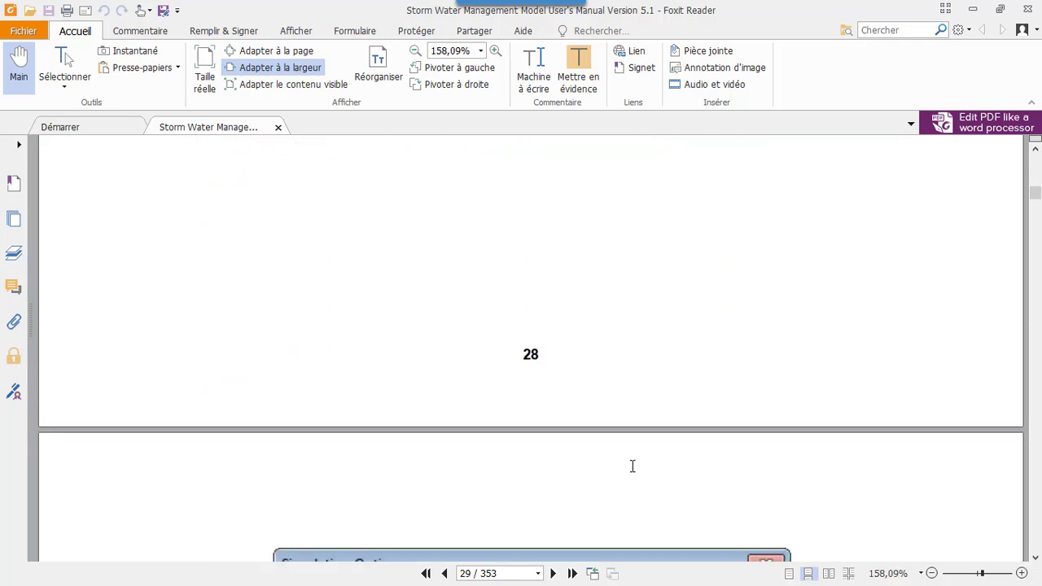
scroll(631, 466, "down", 3)
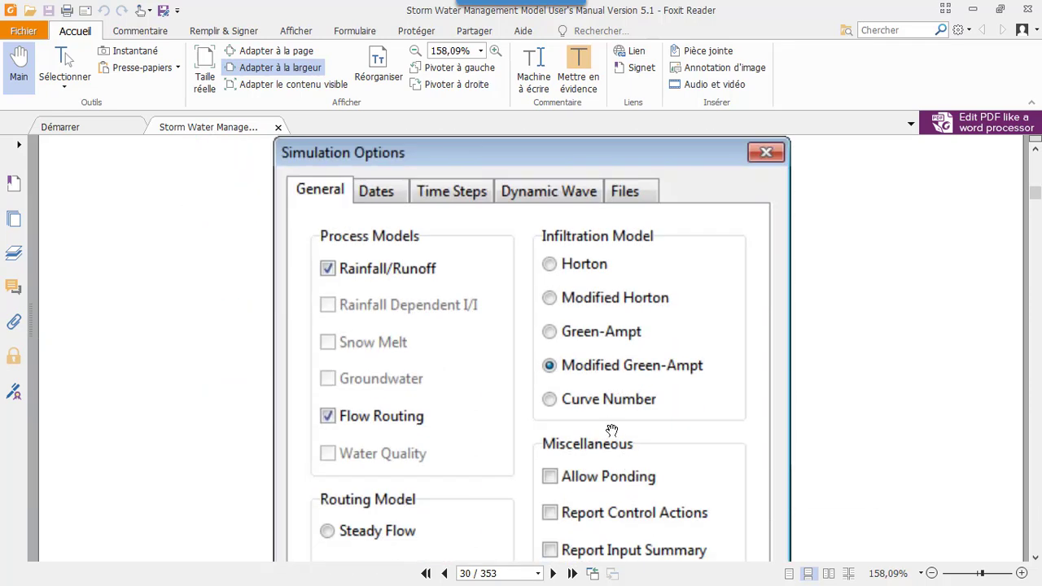
scroll(610, 430, "down", 13)
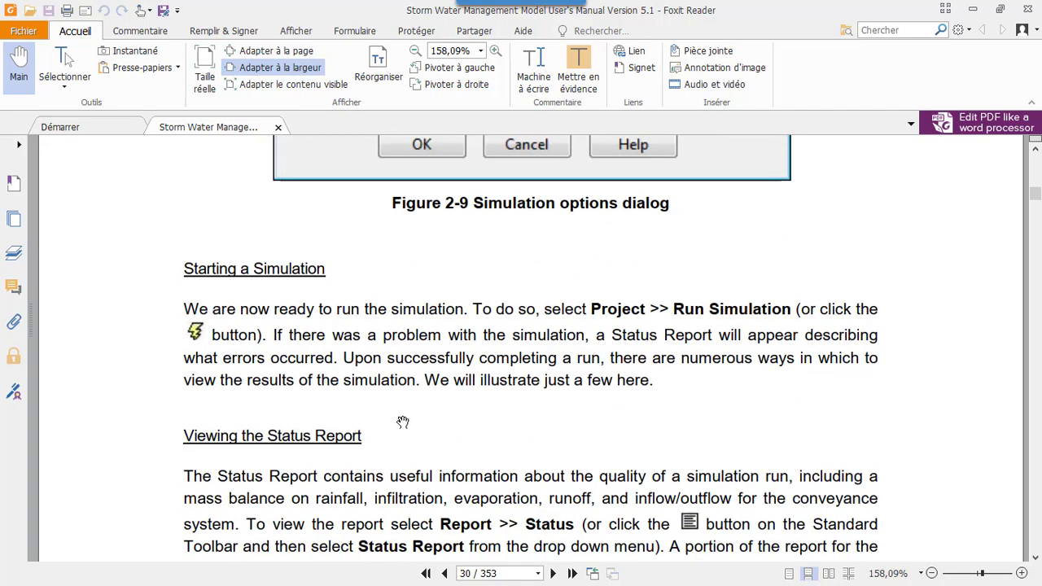
Switch back to SWMM 5.1, check the analysis dates and accept the simulation options, and run the simulation
left_click(973, 10)
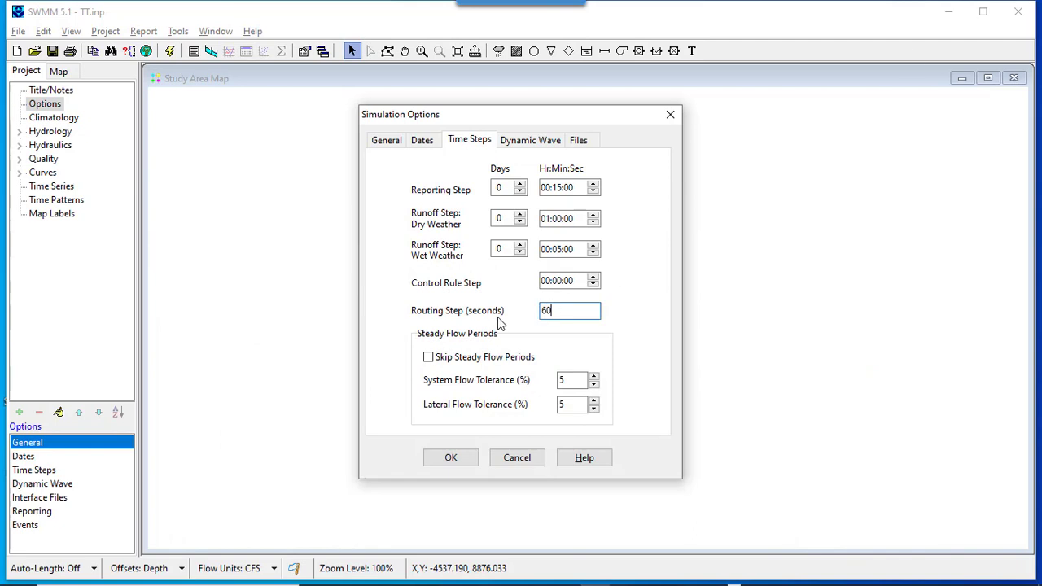
left_click(425, 142)
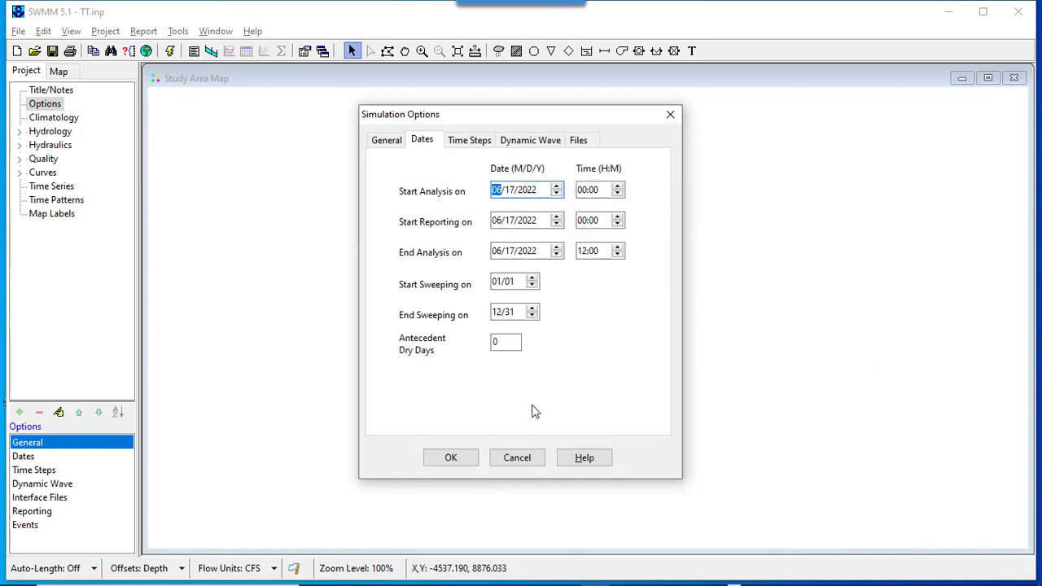
left_click(454, 458)
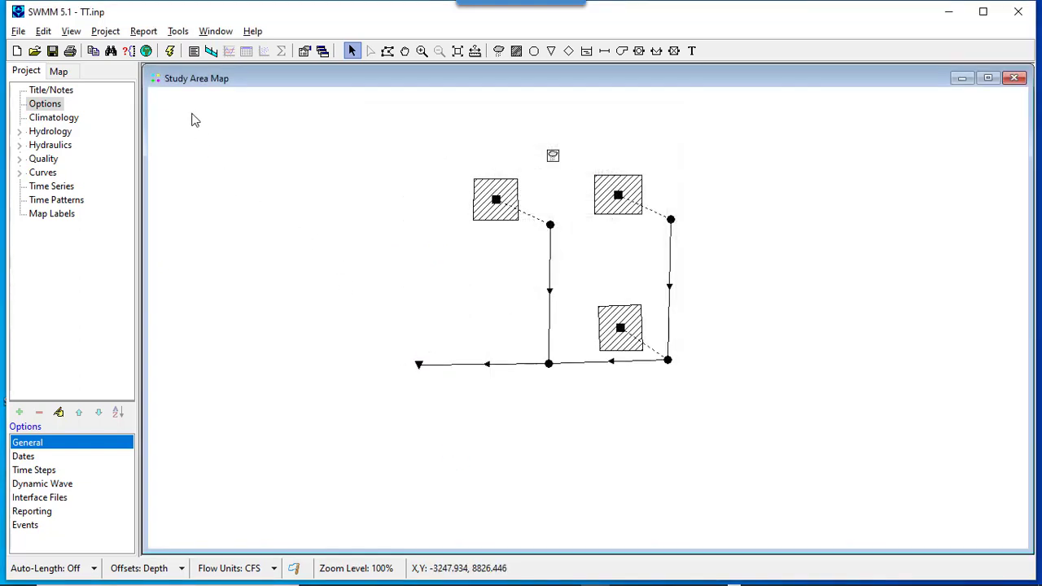
left_click(169, 51)
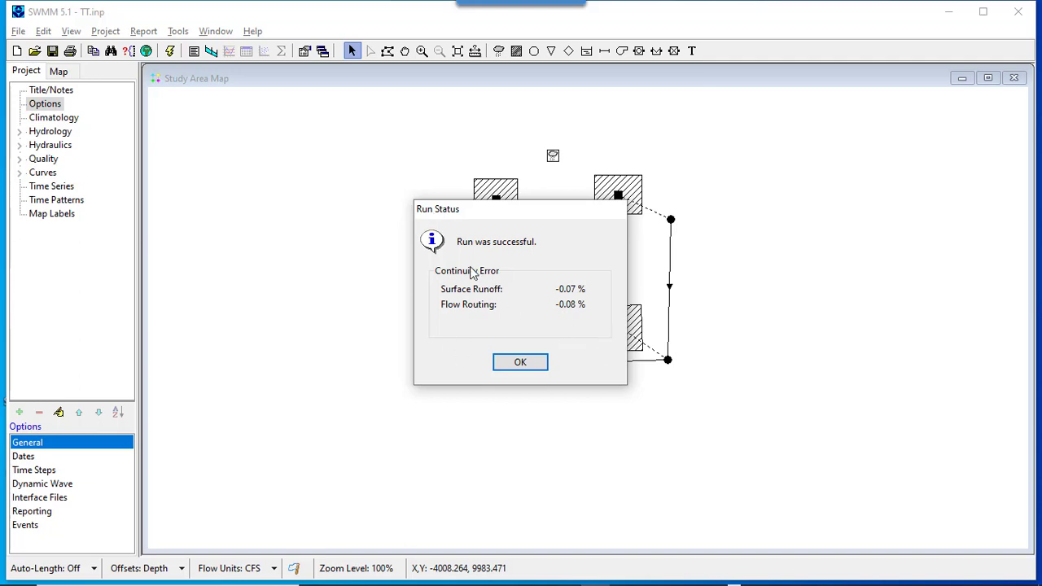
left_click(529, 364)
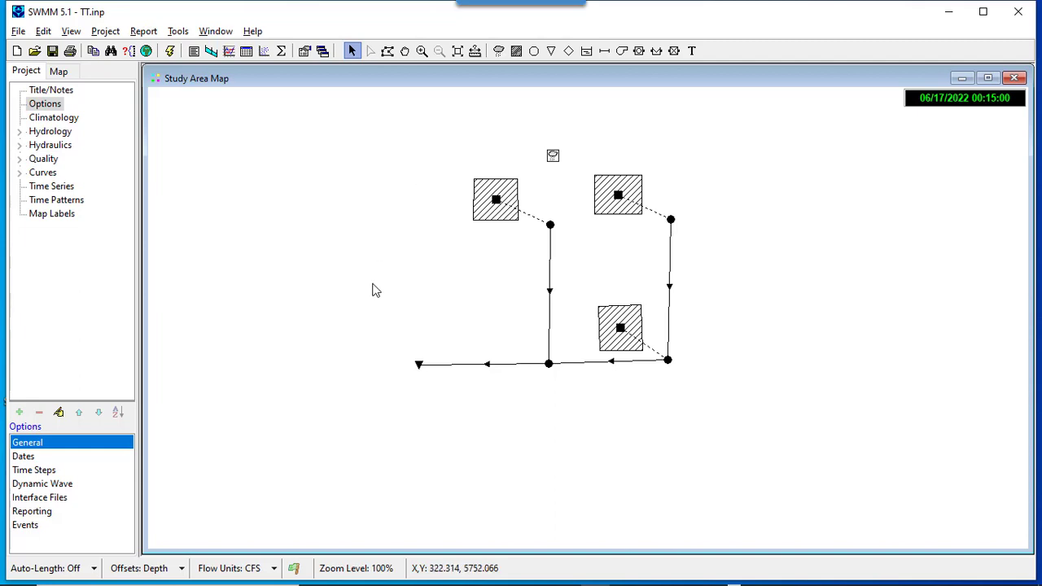
Set the study area map's subcatchment theme to Area
left_click(58, 72)
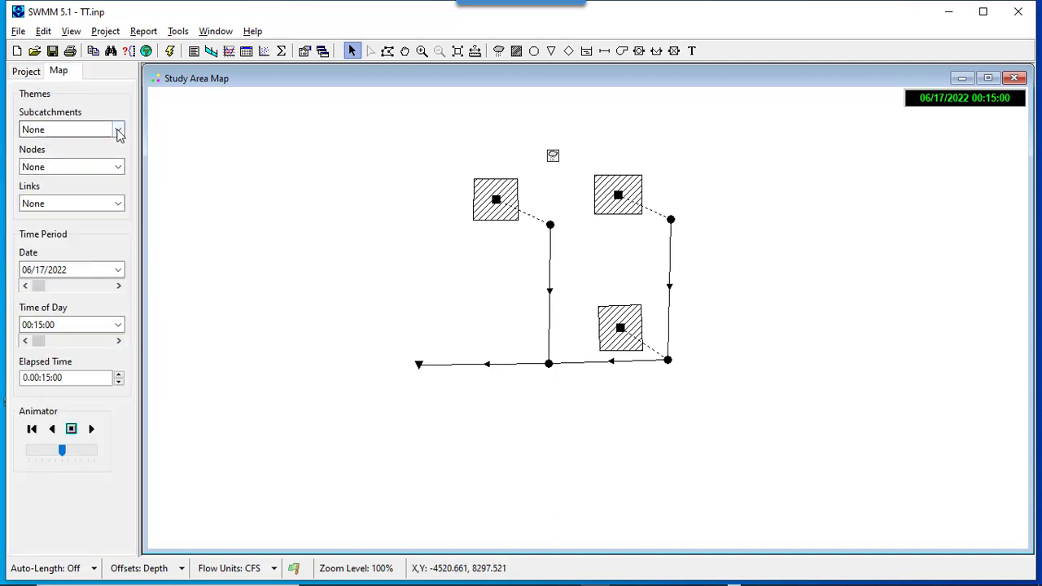
left_click(119, 132)
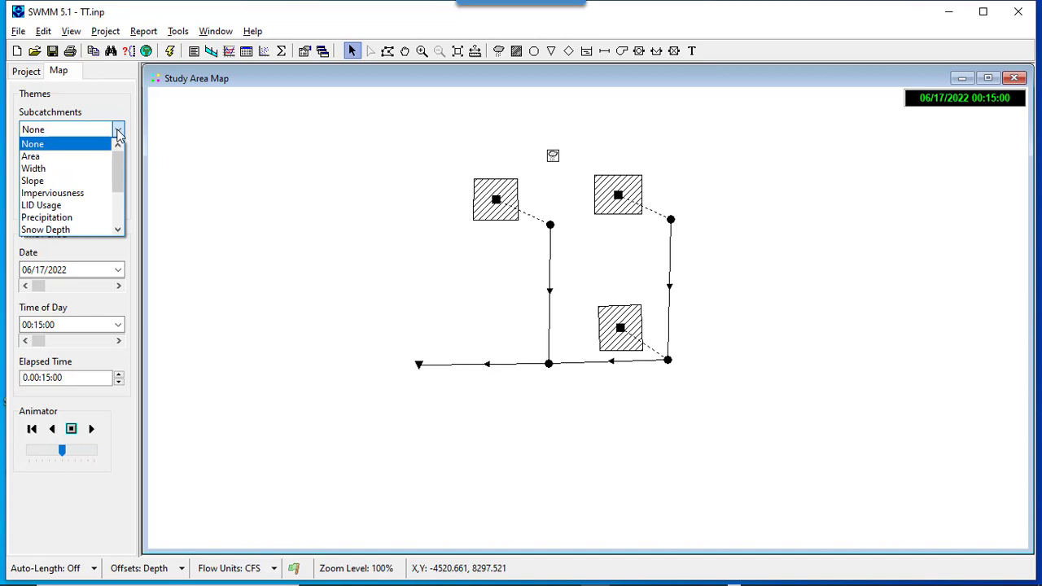
key("Up")
key("Return")
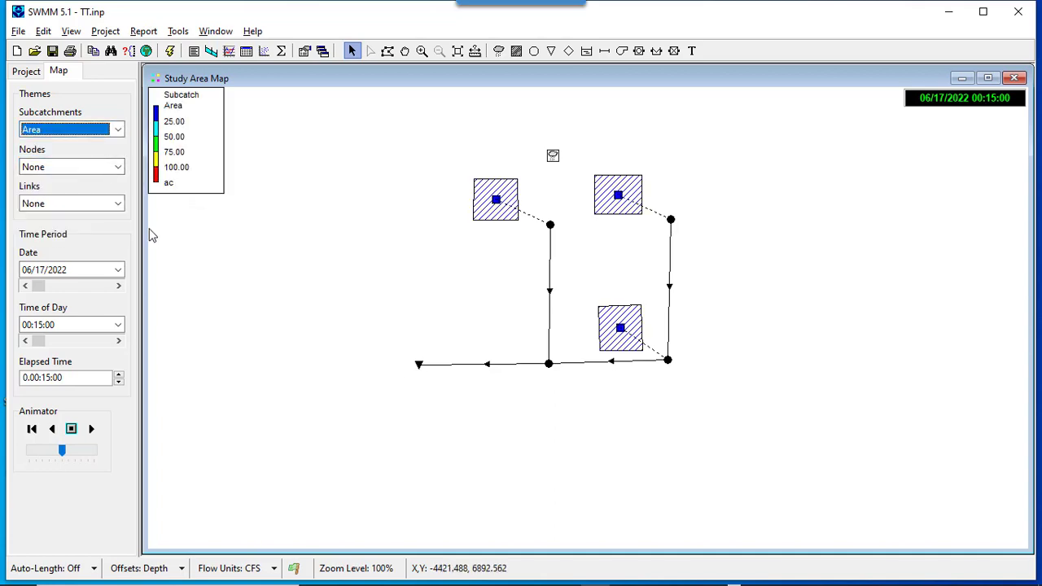
Set the map's link theme to Flow and play the animation of the results forward through the simulation period
left_click(118, 168)
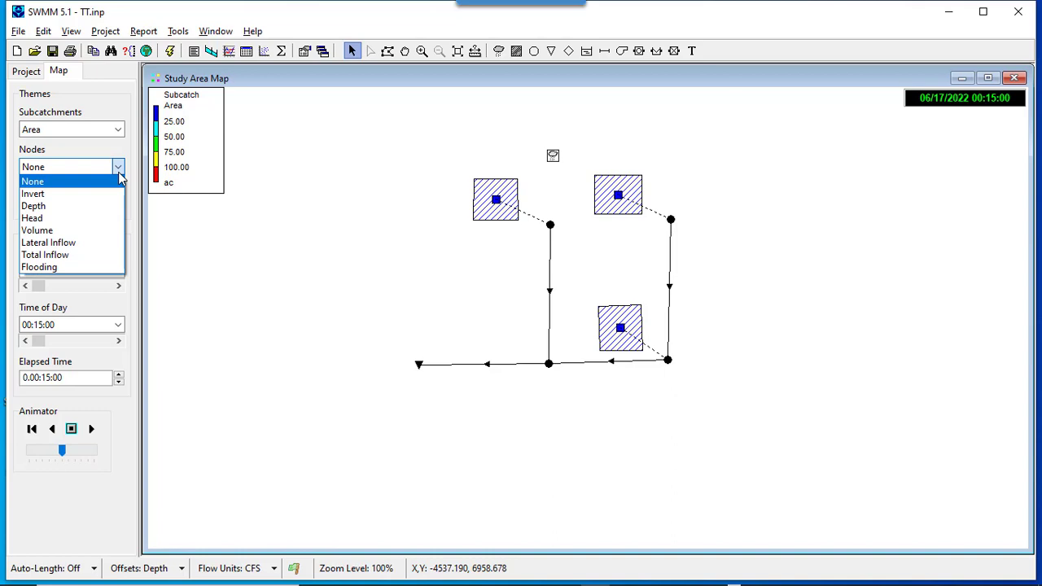
left_click(118, 173)
left_click(118, 204)
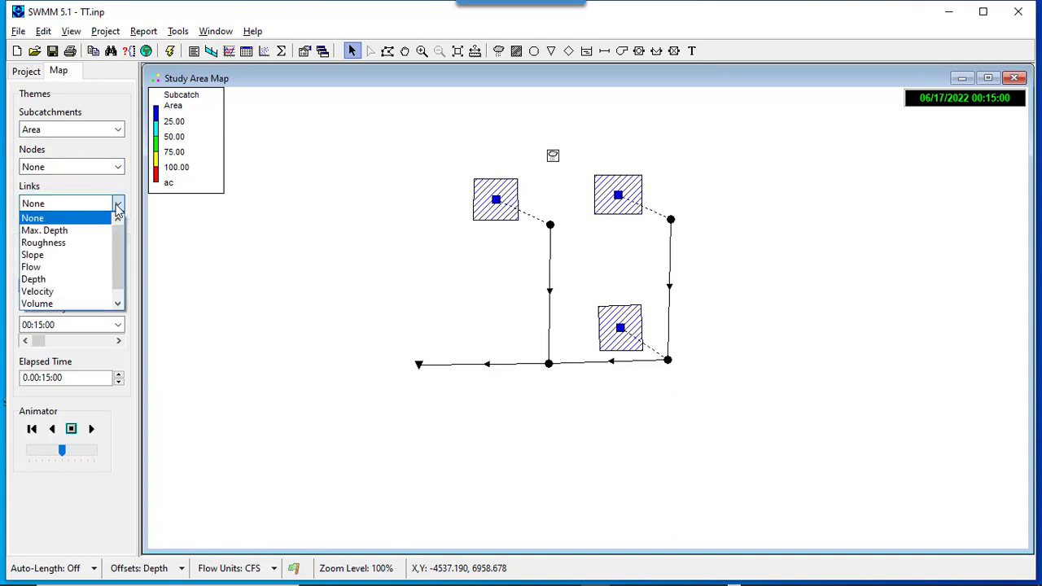
left_click(74, 267)
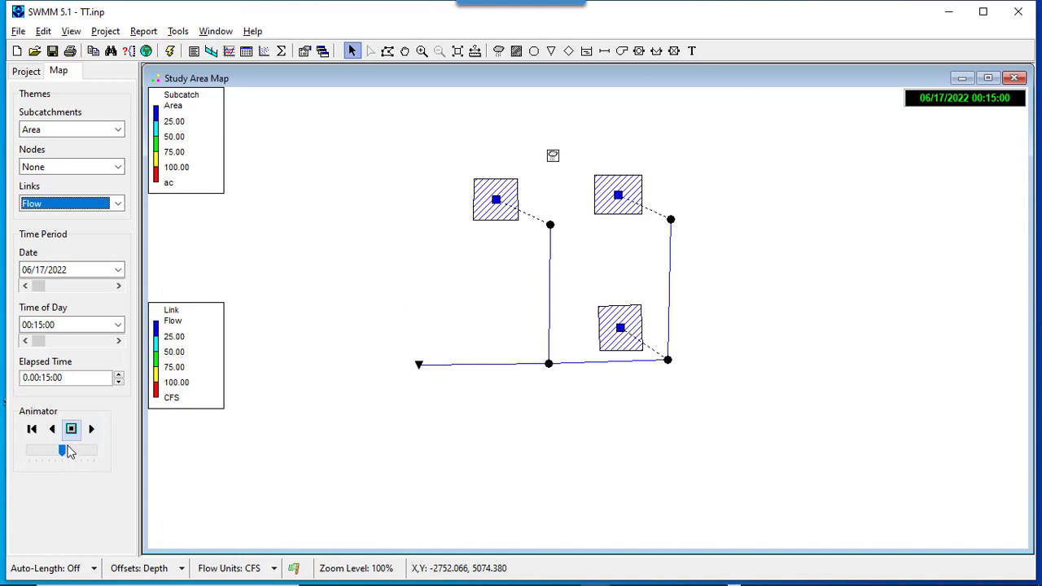
left_click(91, 430)
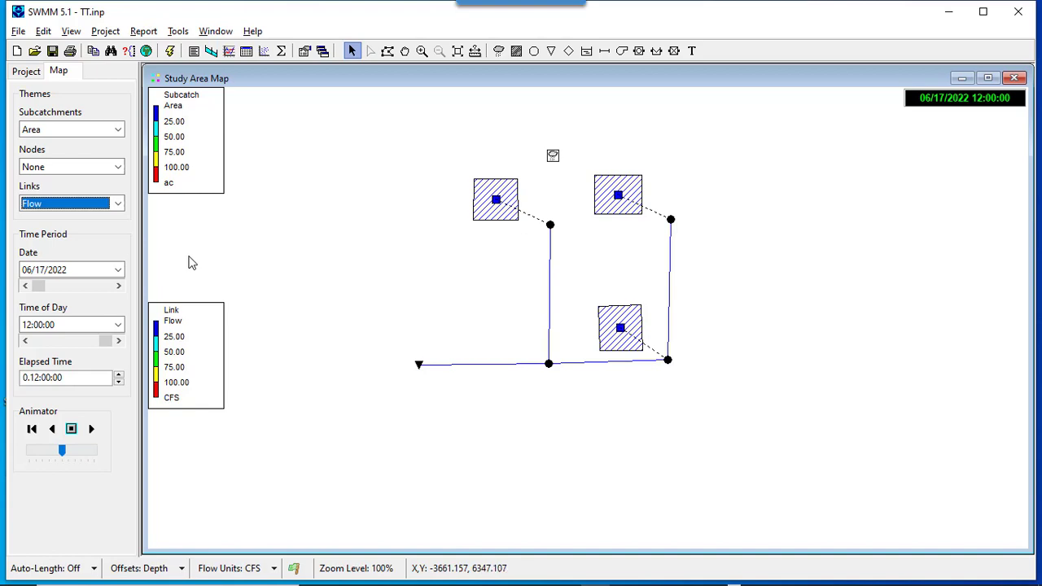
left_click(72, 31)
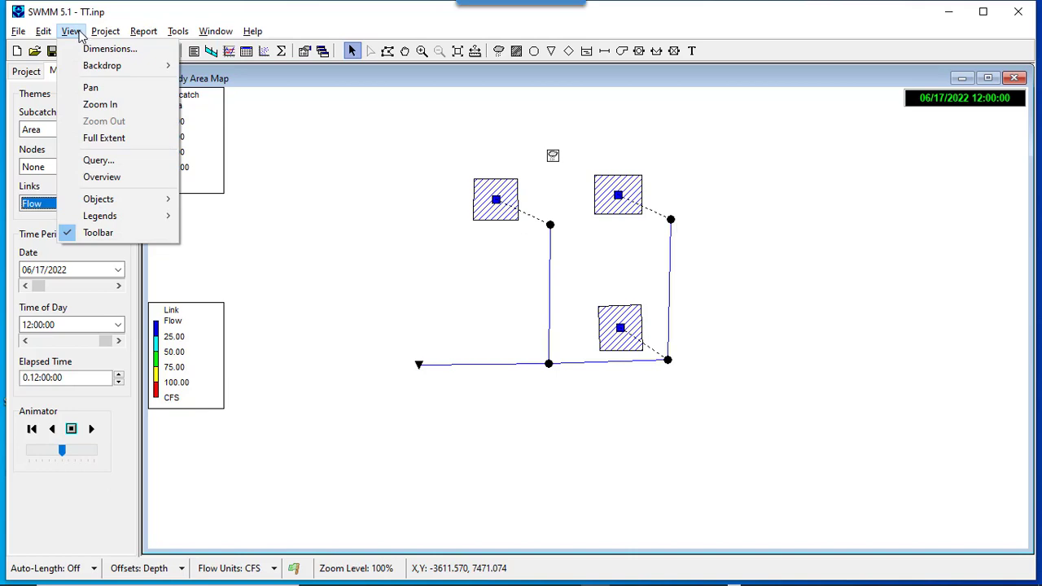
mouse_move(138, 38)
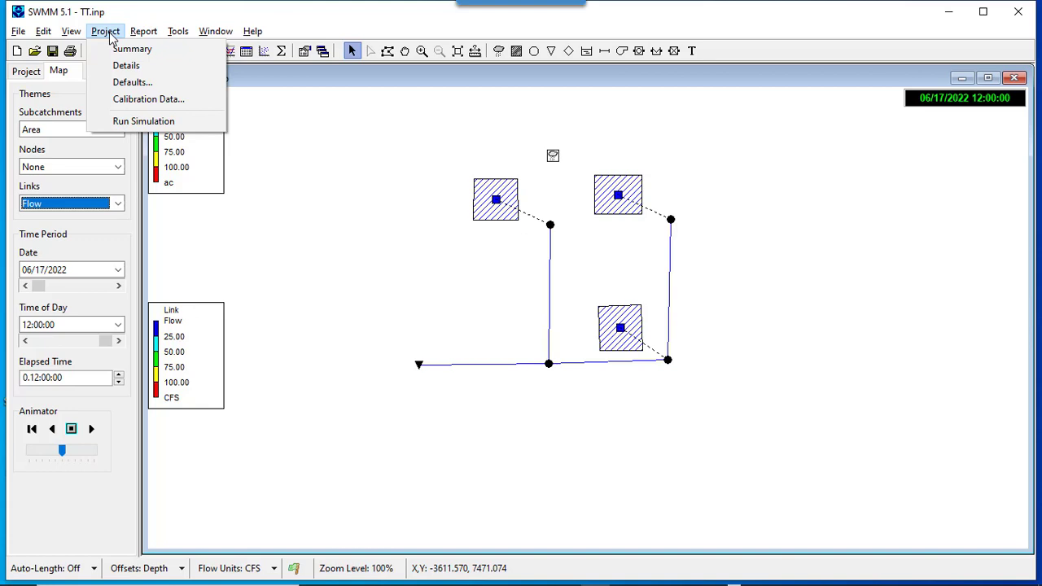
Turn on Node IDs, Link IDs and Subcatch Values in the study area map's annotation display options
mouse_move(79, 38)
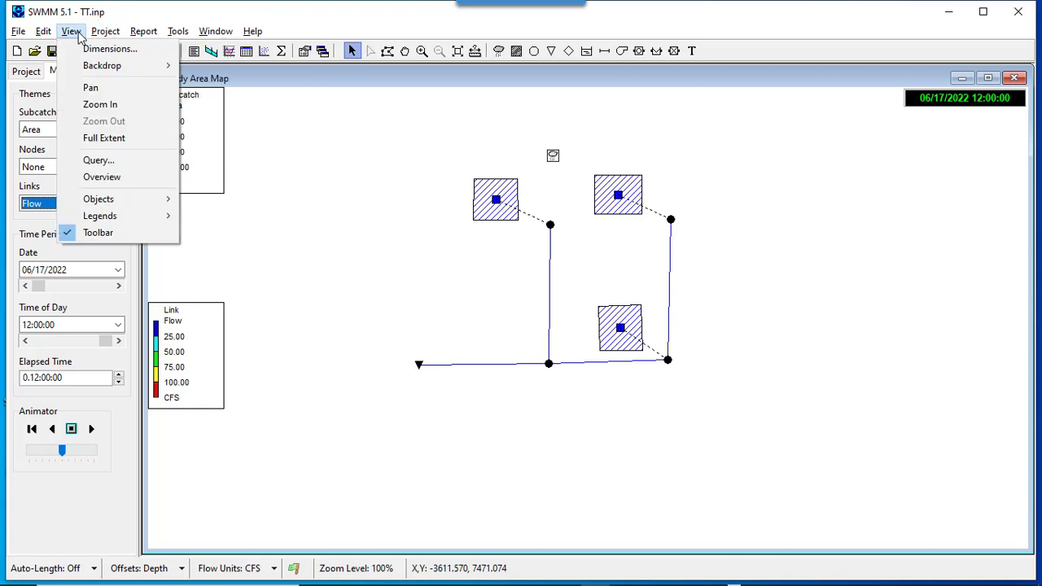
mouse_move(189, 39)
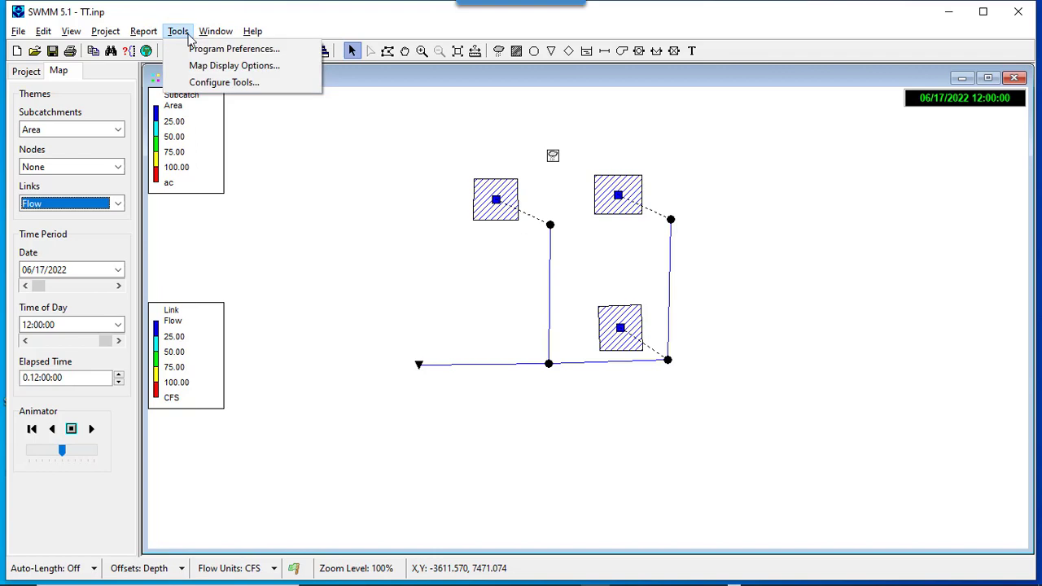
left_click(213, 65)
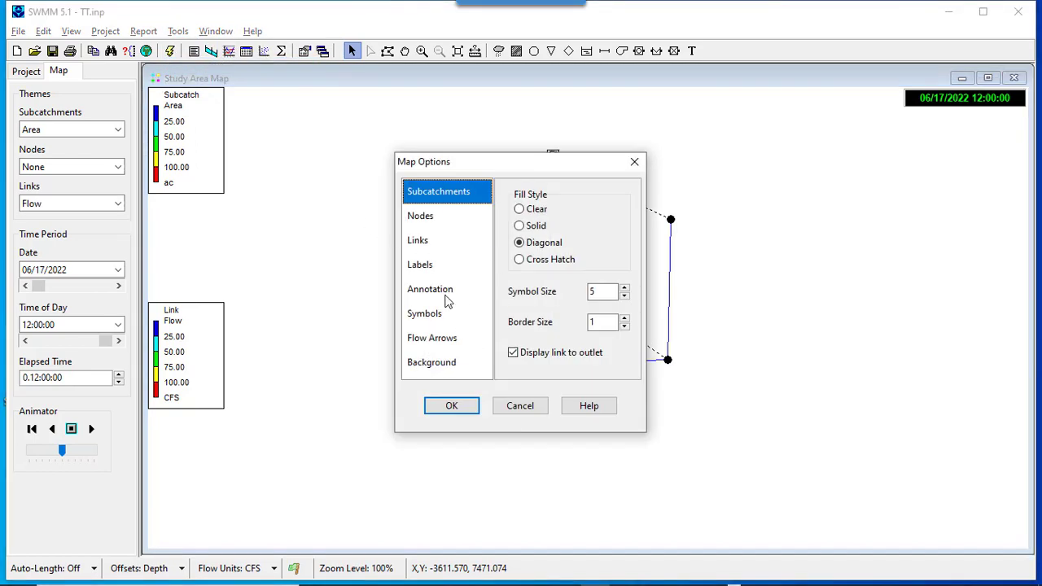
left_click(454, 223)
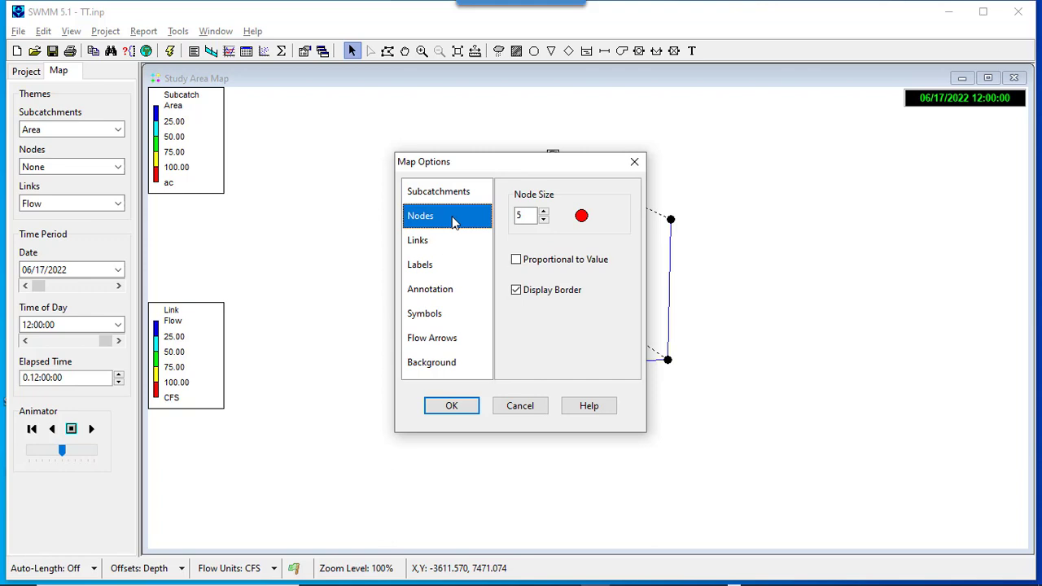
left_click(449, 242)
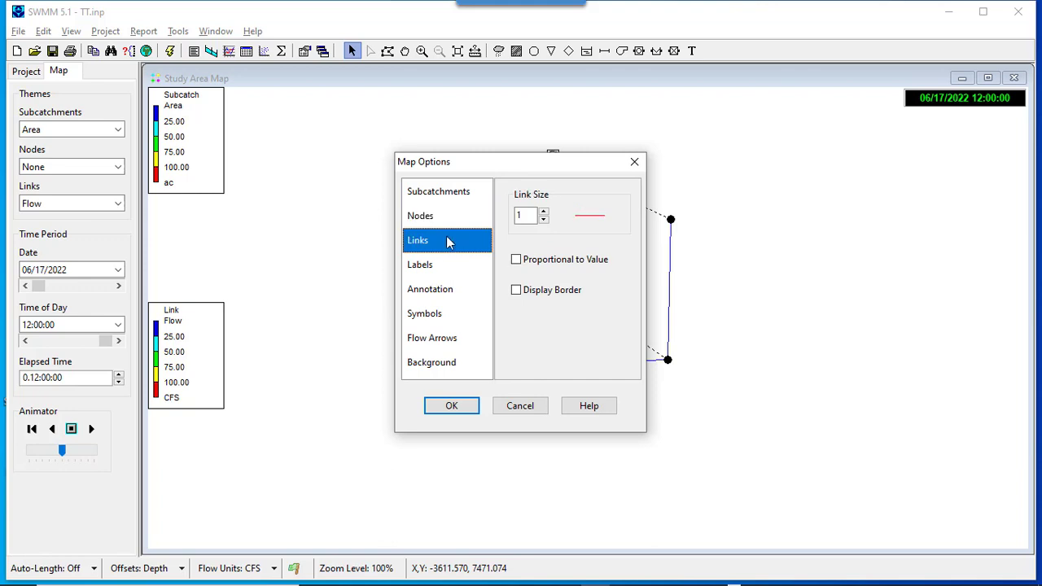
left_click(441, 262)
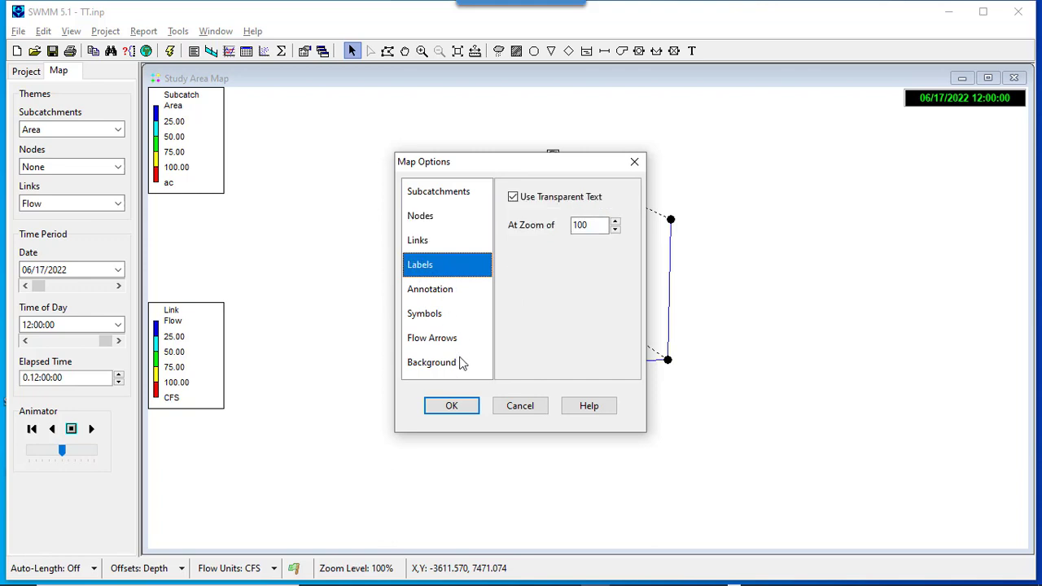
left_click(449, 293)
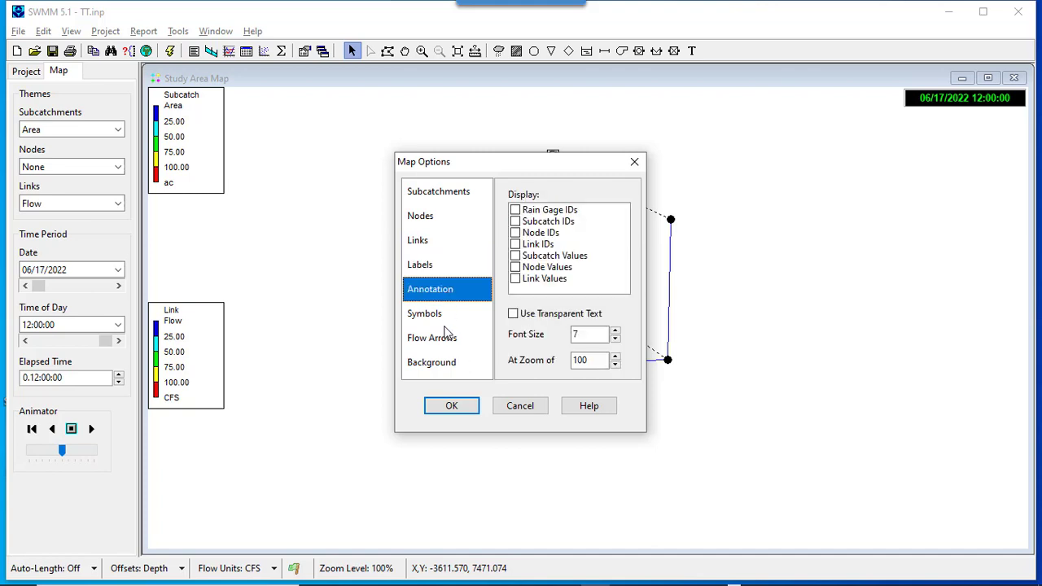
left_click_drag(514, 174, 349, 158)
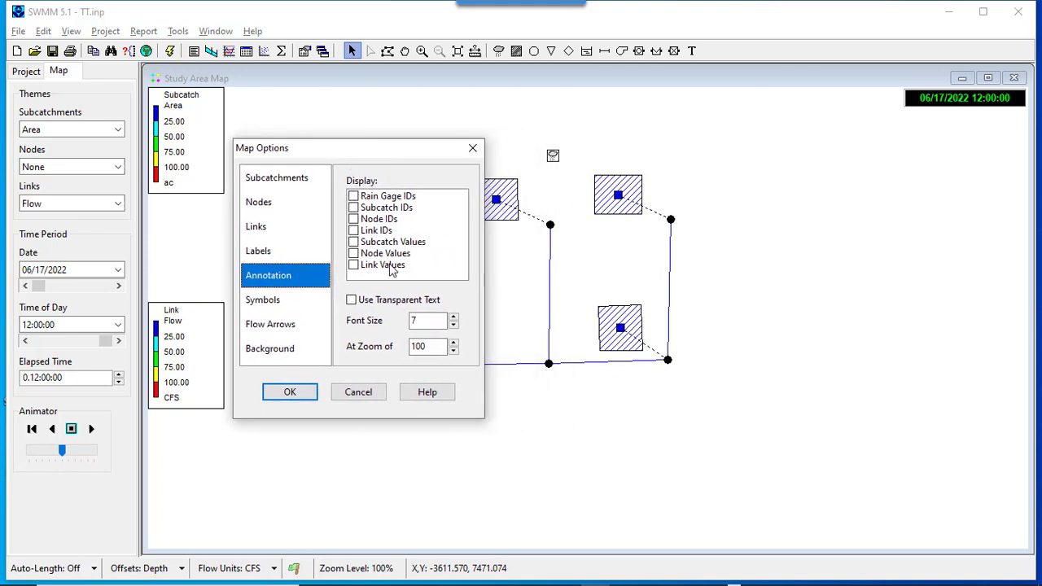
left_click(353, 218)
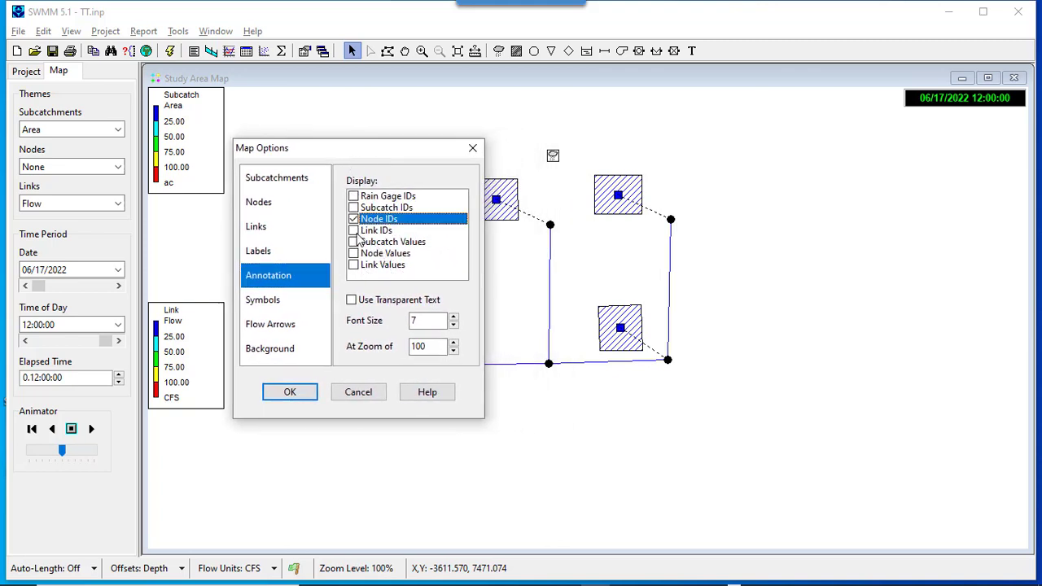
left_click(353, 232)
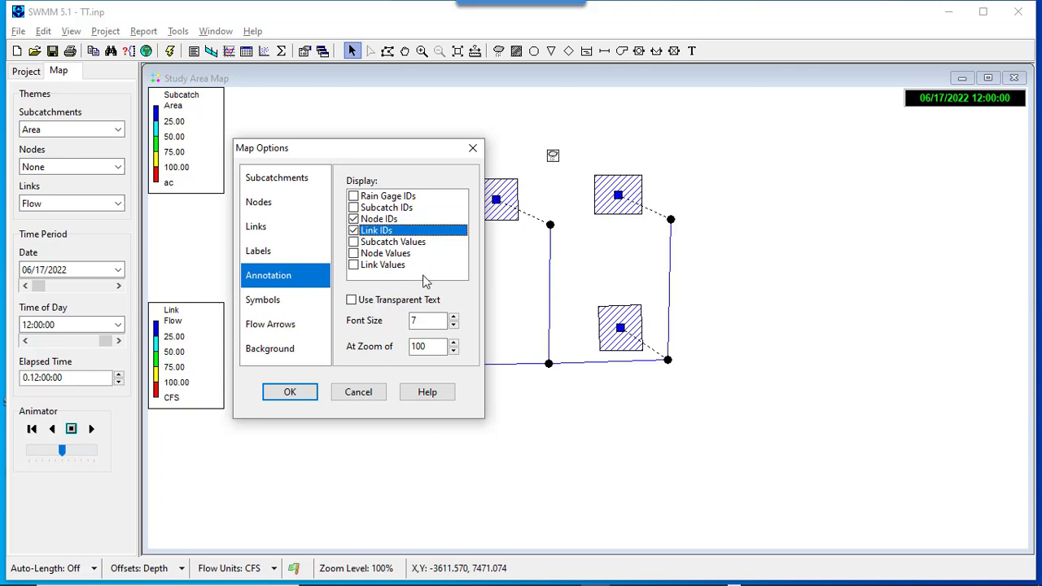
left_click(353, 243)
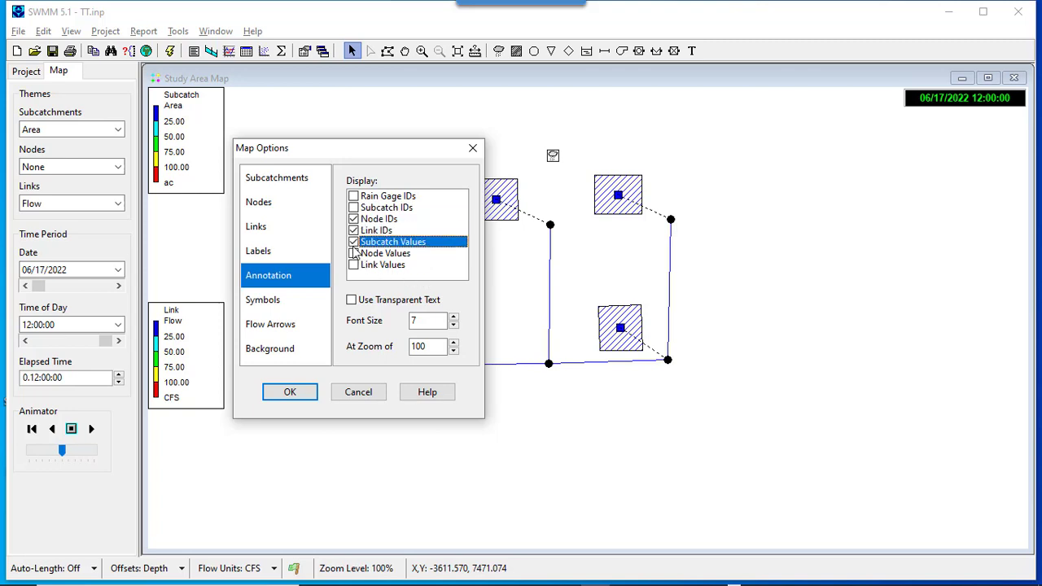
left_click(305, 390)
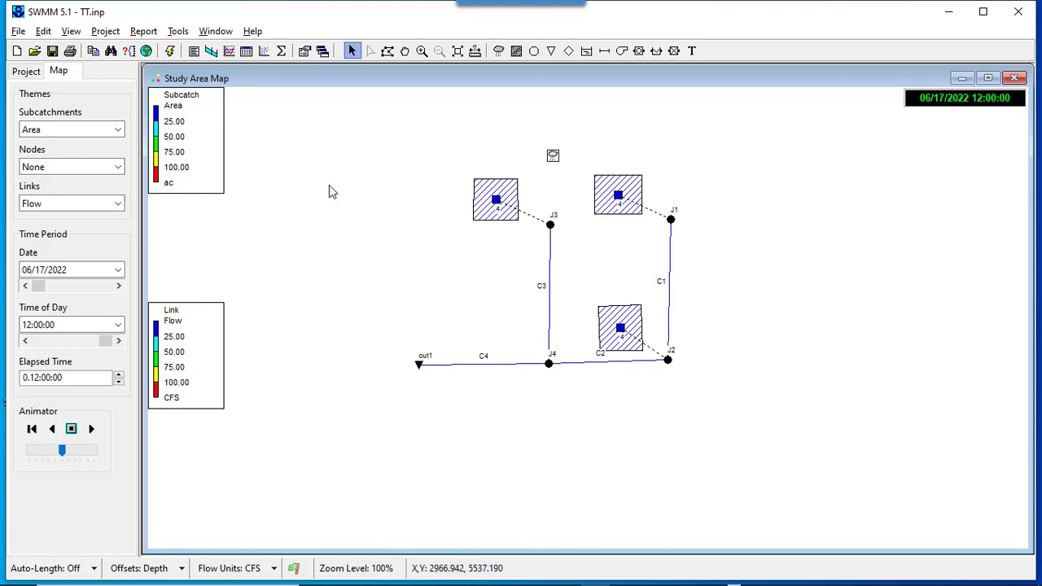
Start a profile plot with junction J1 as the start node and outfall out1 as the end node
left_click(217, 58)
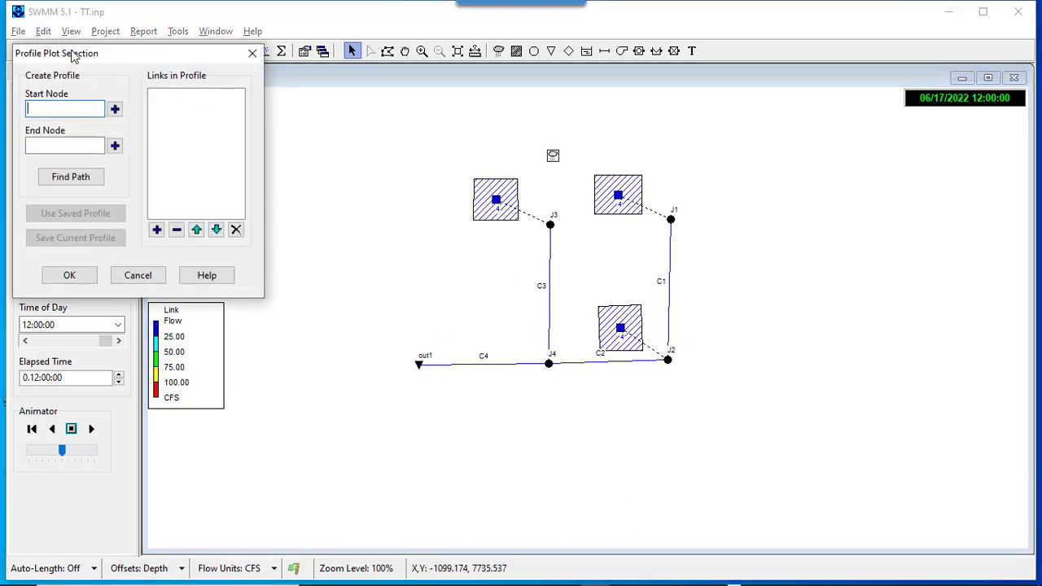
left_click_drag(75, 55, 172, 68)
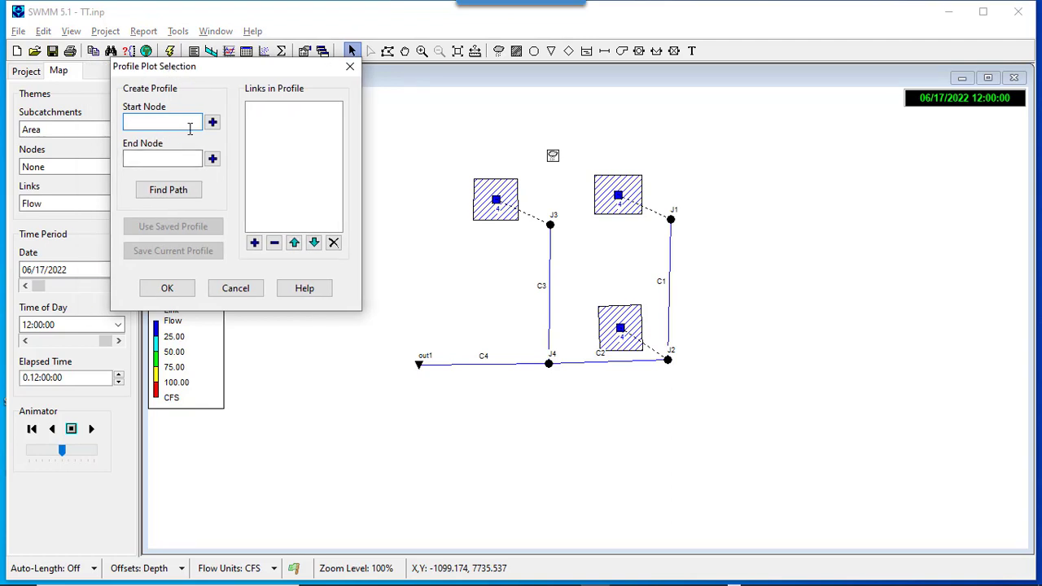
left_click(671, 220)
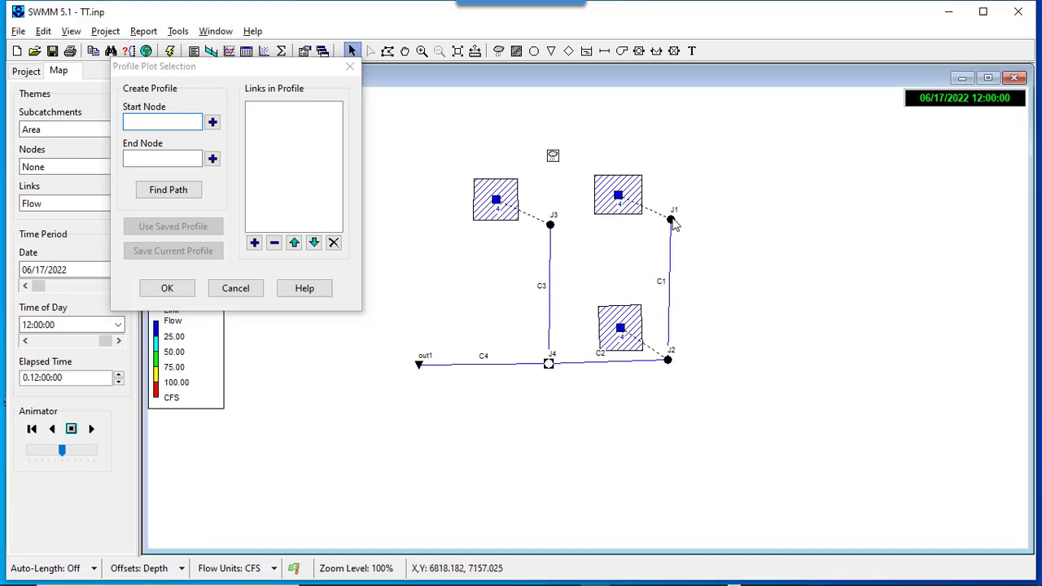
left_click(213, 122)
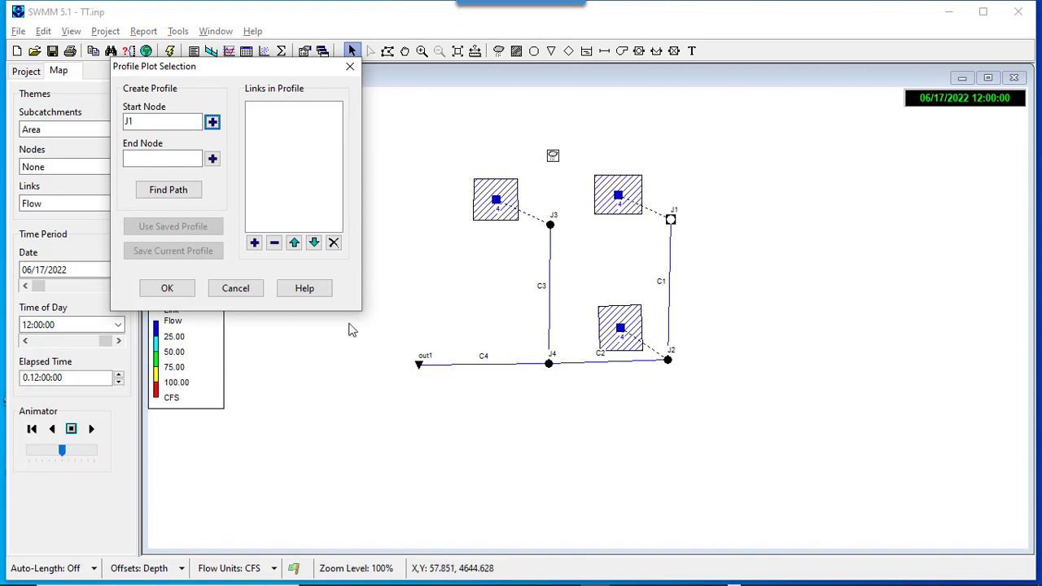
left_click(420, 367)
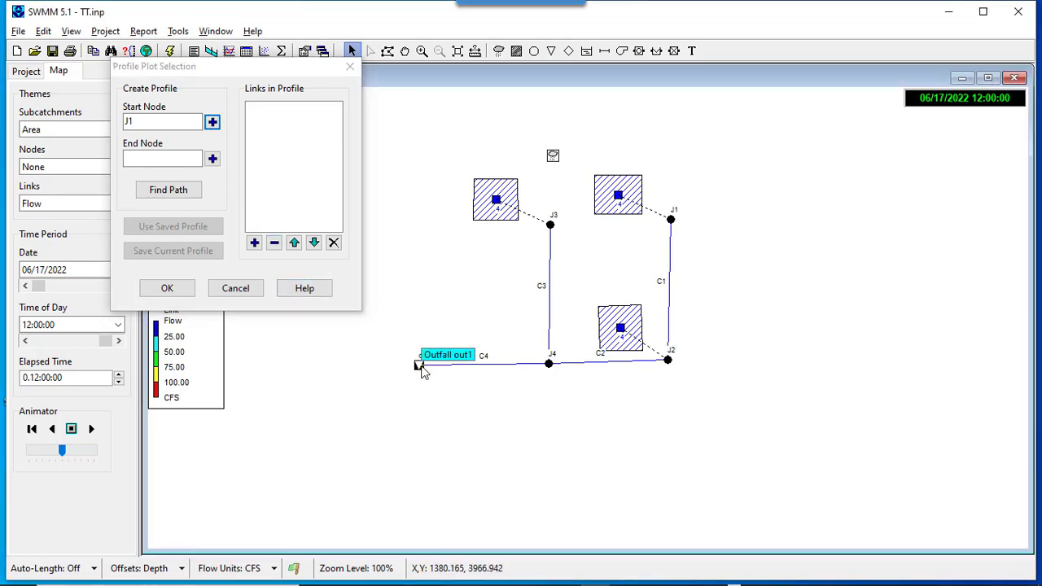
left_click(212, 158)
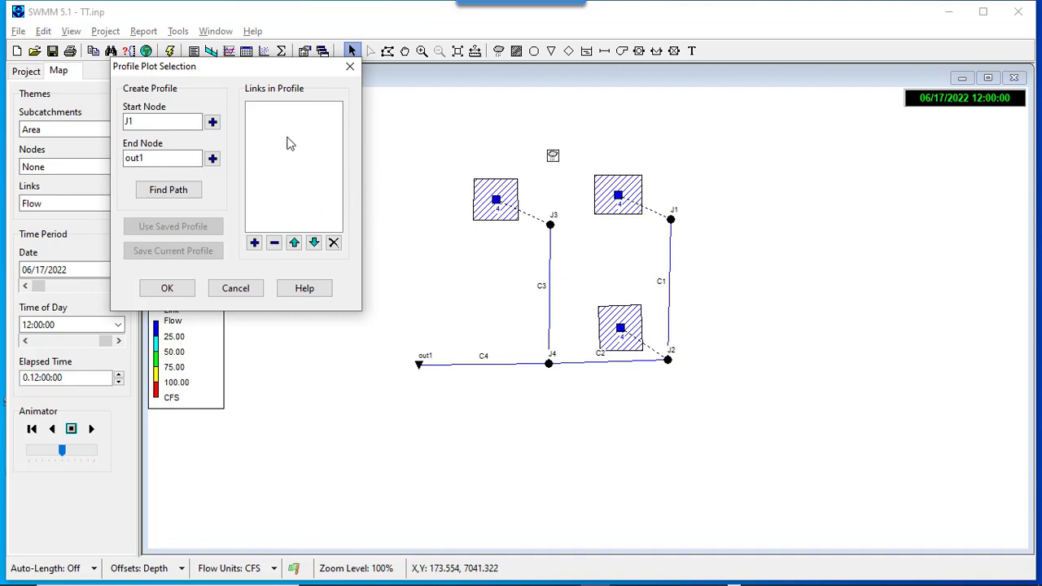
Try to add junctions J1 and J2 to the profile's list of links
mouse_move(667, 258)
mouse_move(673, 230)
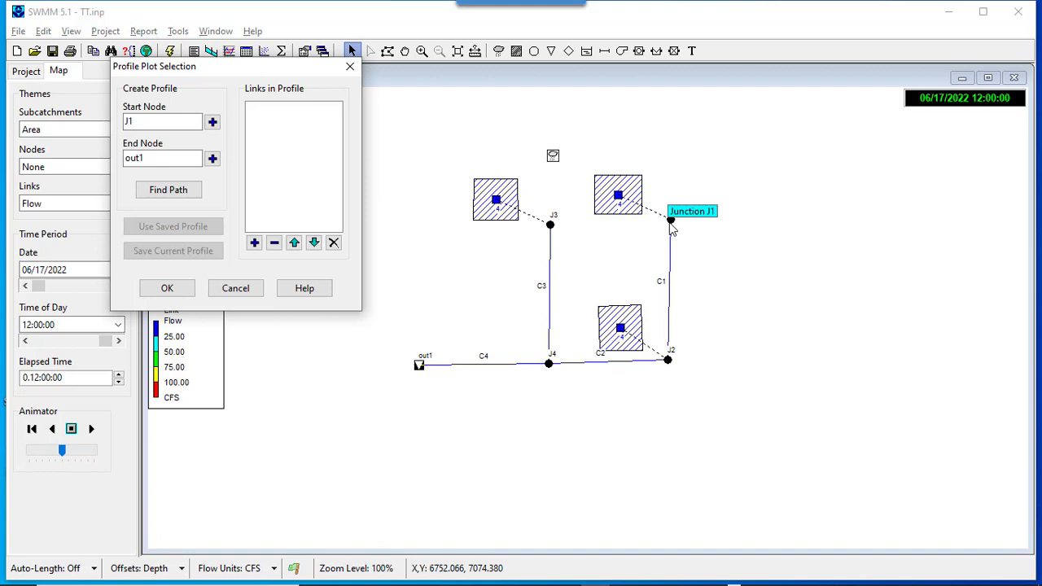
left_click(670, 222)
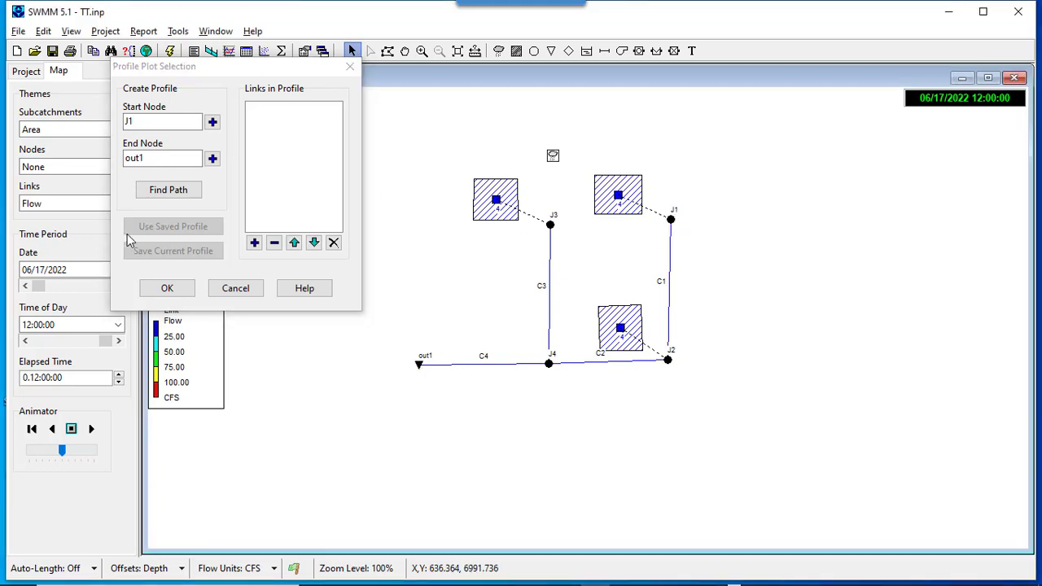
left_click(255, 243)
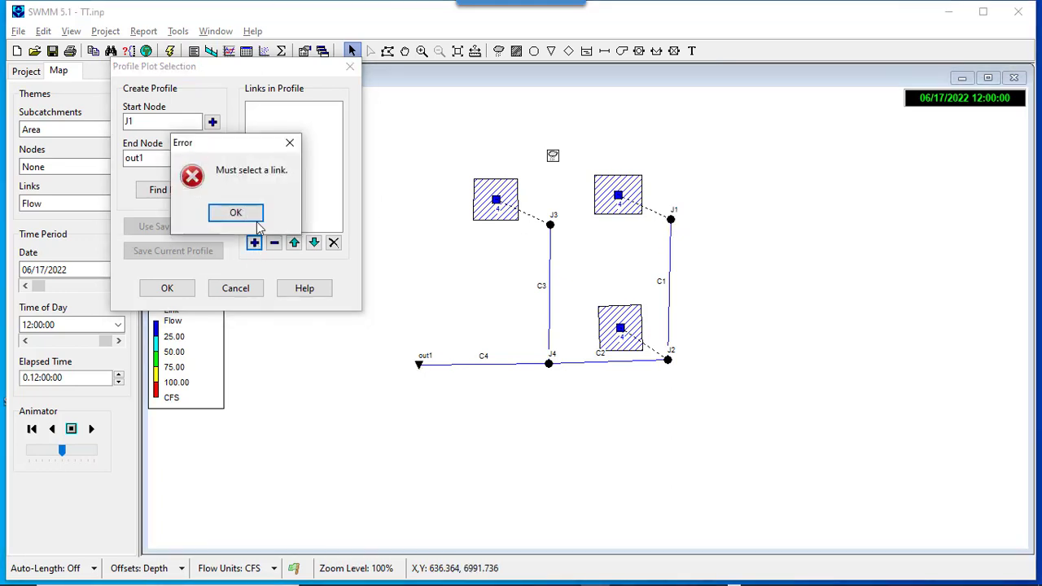
left_click(250, 219)
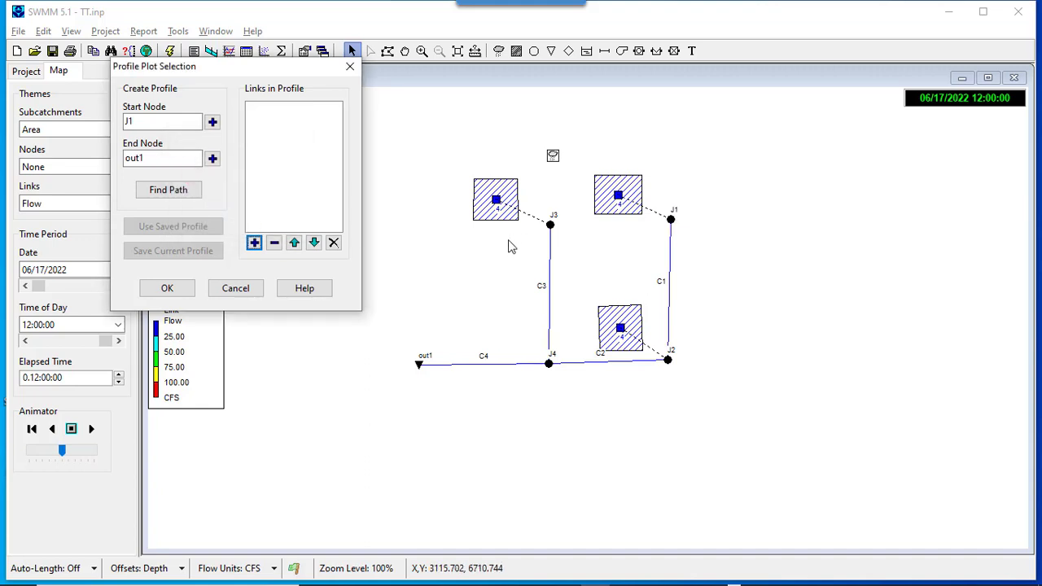
left_click(669, 360)
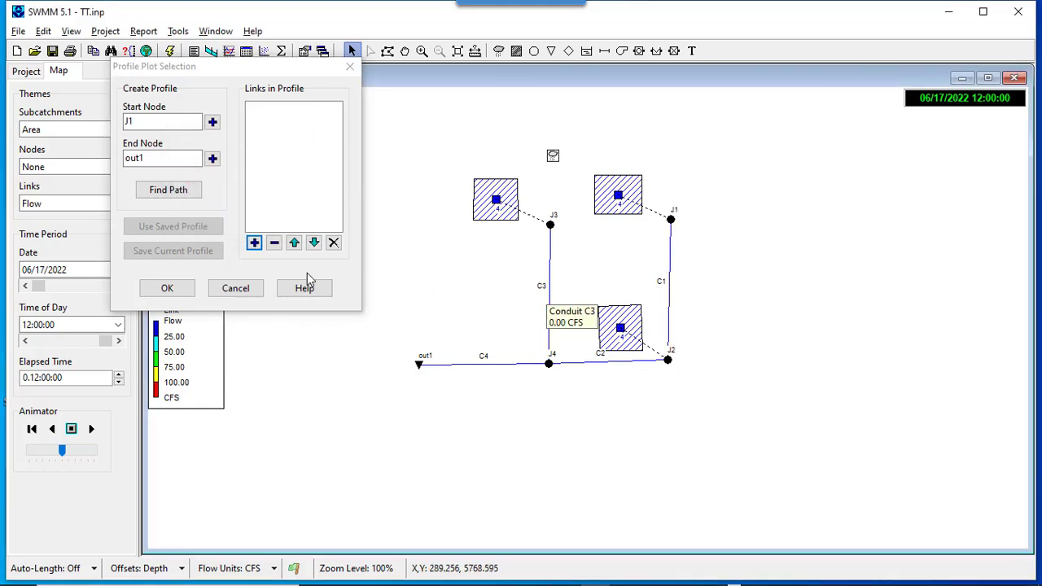
left_click(254, 244)
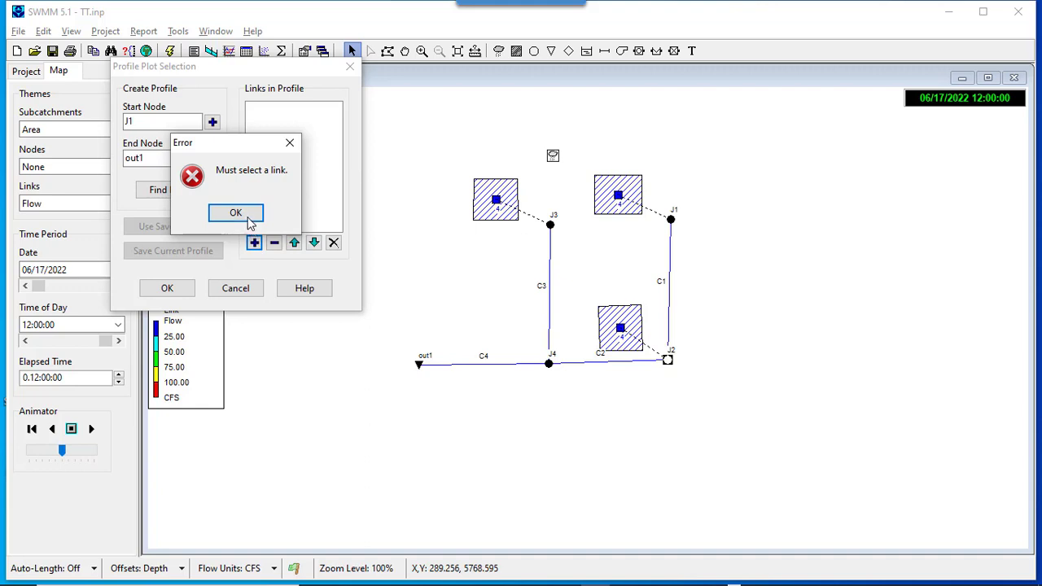
left_click(248, 214)
left_click(659, 231)
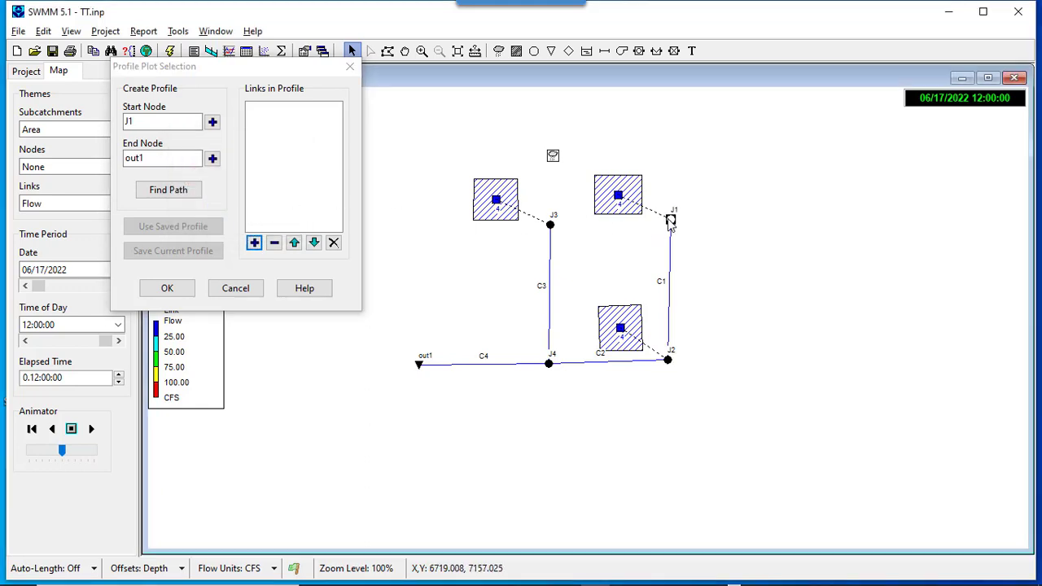
left_click(254, 244)
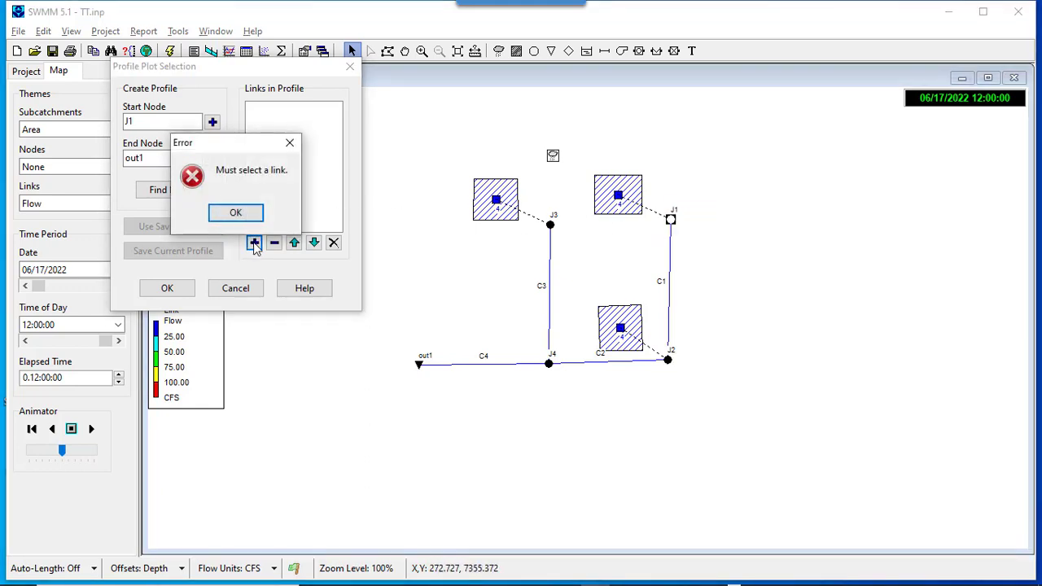
left_click(252, 219)
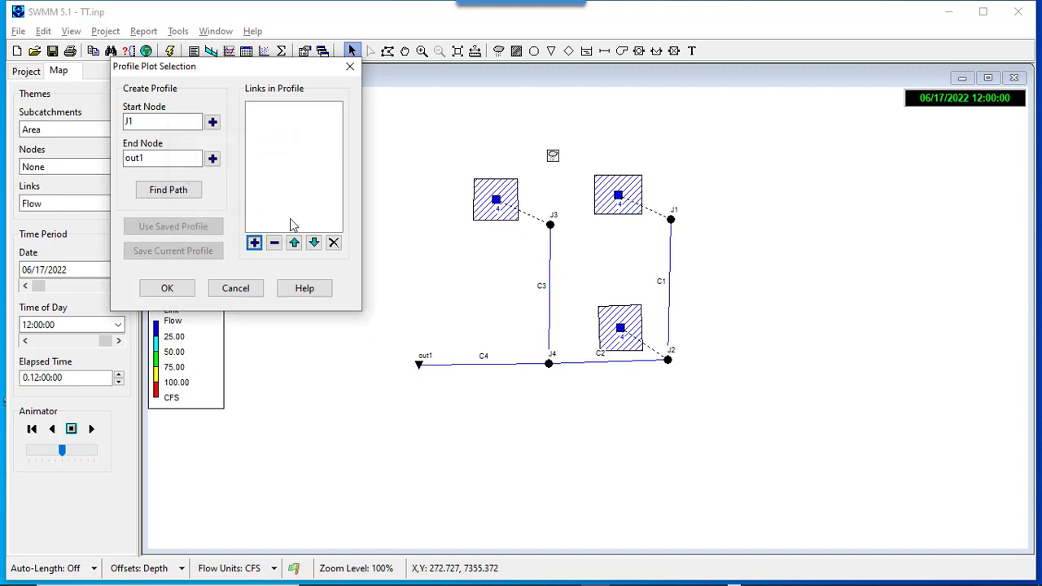
Add conduits C1, C2 and C4 from the map to the links in the profile
left_click(667, 285)
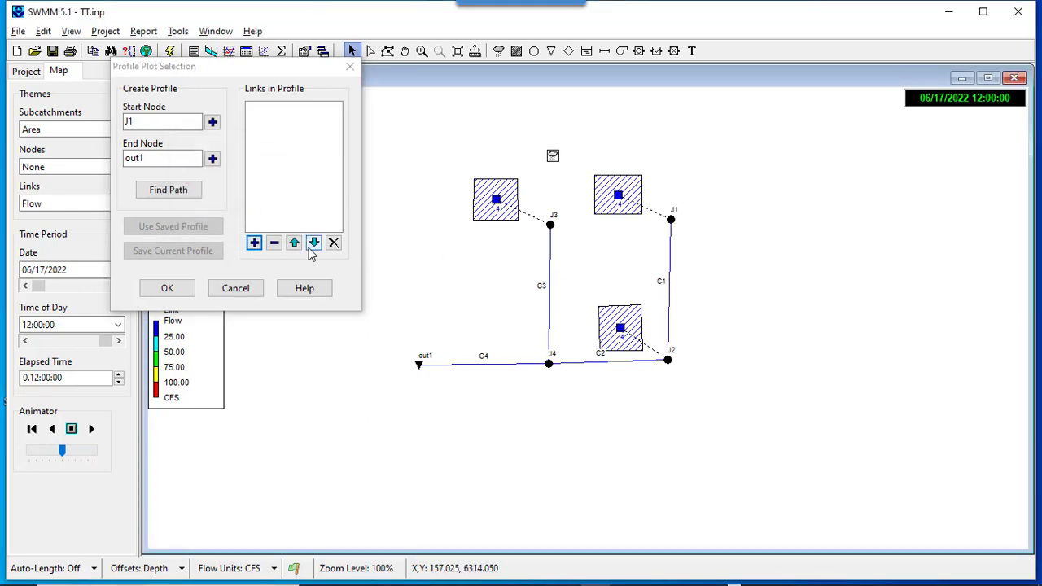
left_click(254, 242)
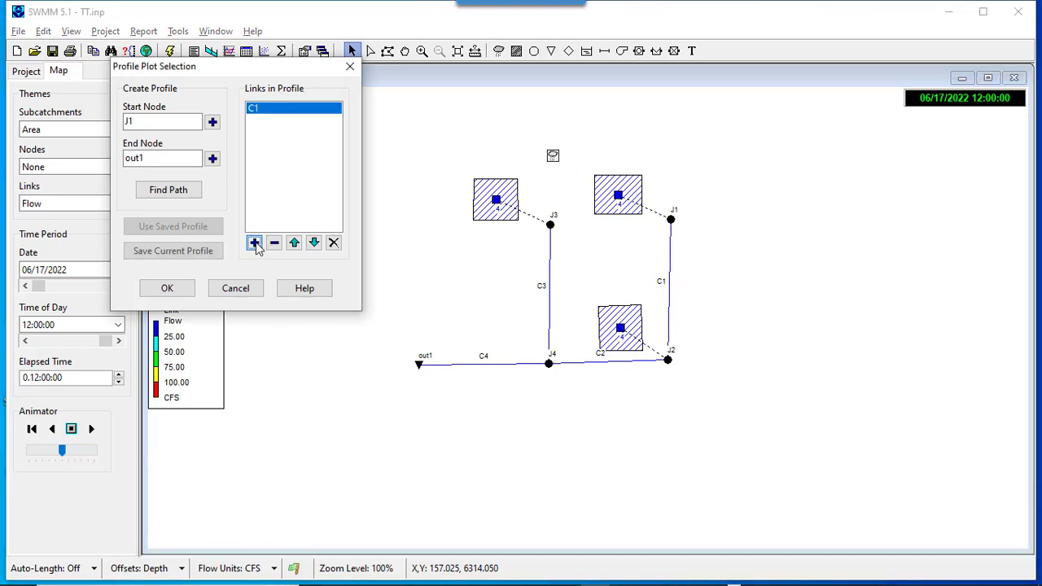
left_click(612, 363)
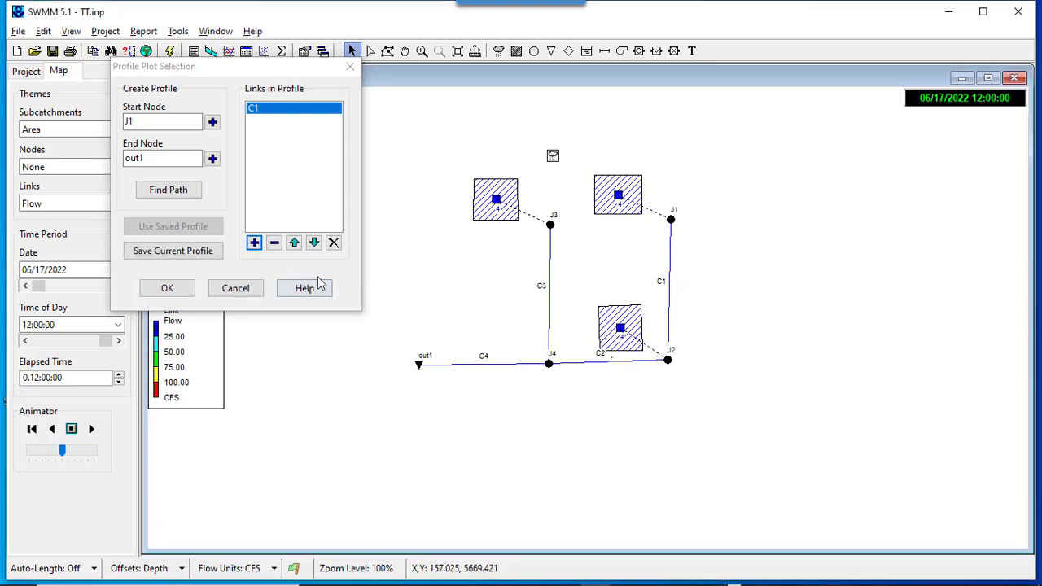
left_click(254, 242)
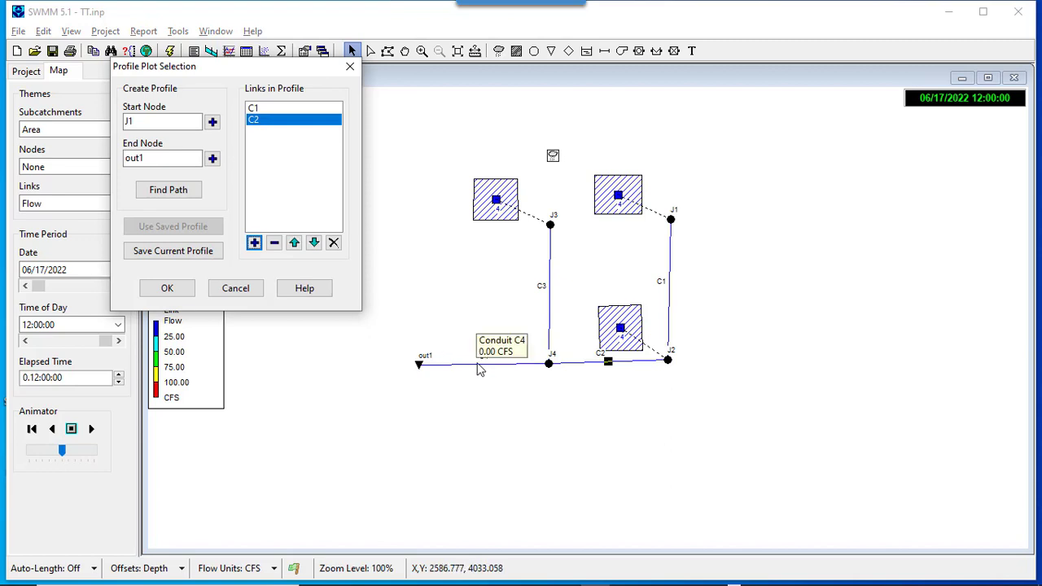
left_click(482, 365)
left_click(254, 243)
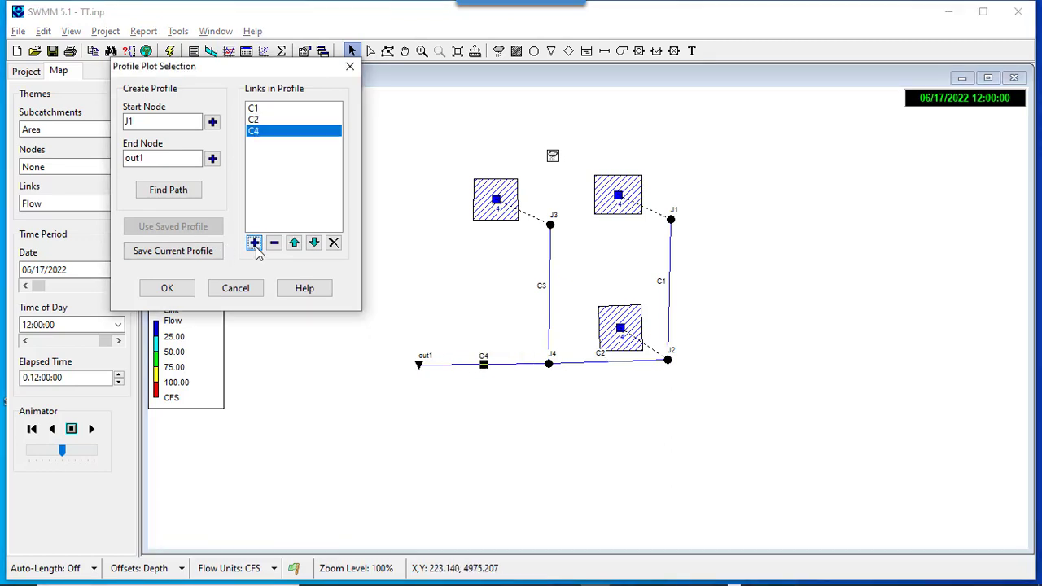
Find the path from J1 to out1, create its water elevation profile plot, and move the plot window lower over the map
left_click(178, 198)
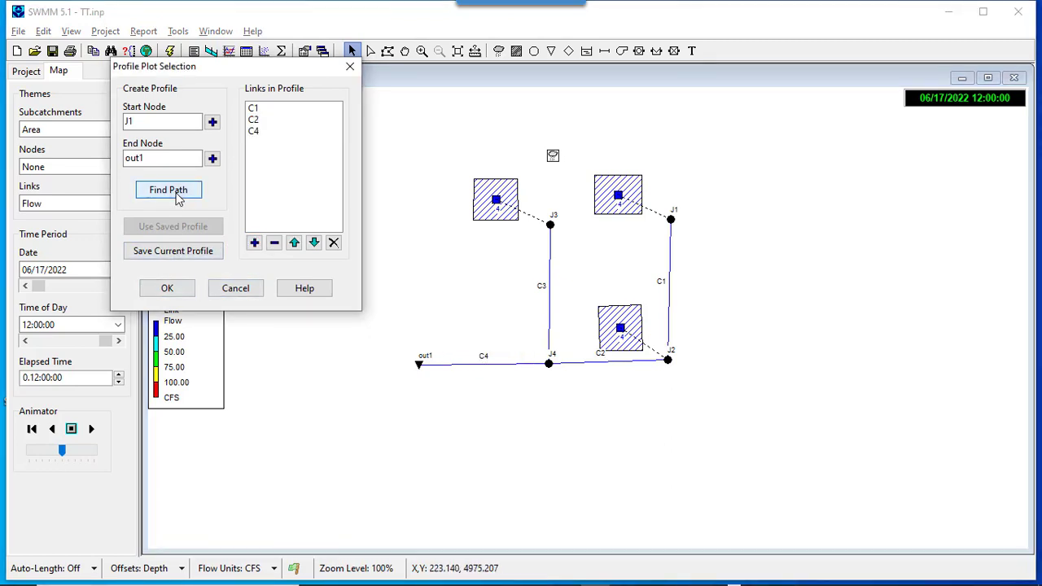
left_click(165, 289)
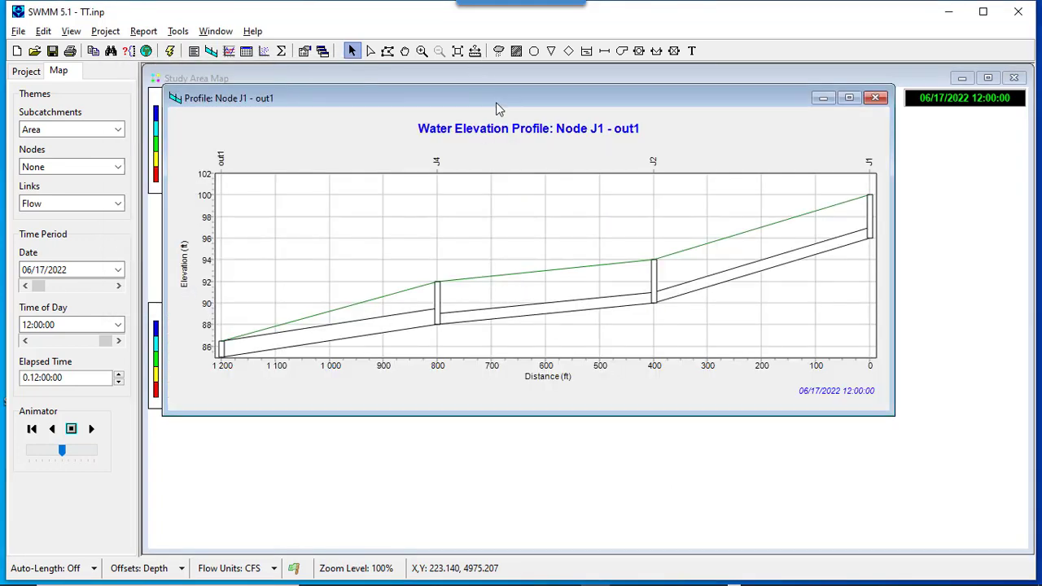
left_click_drag(496, 104, 495, 181)
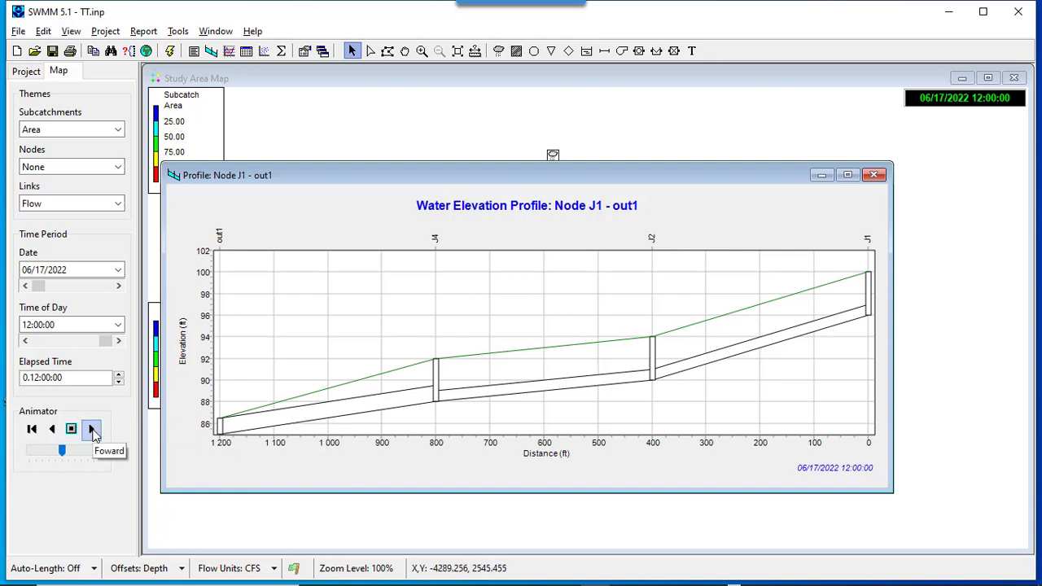
Replay the simulation from its first time step in the J1 to out1 water elevation profile, and close the plot
left_click(31, 428)
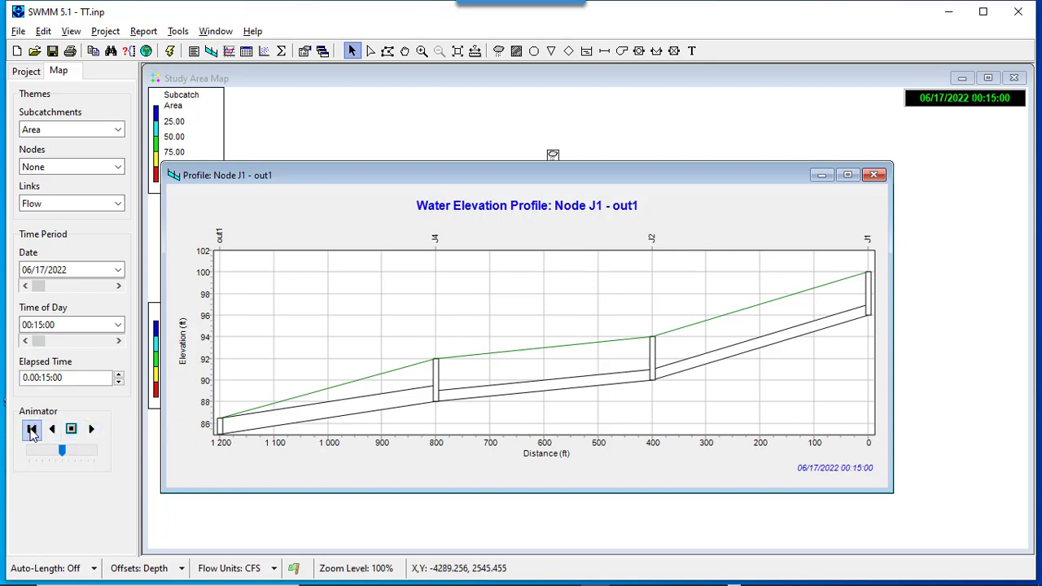
left_click(92, 429)
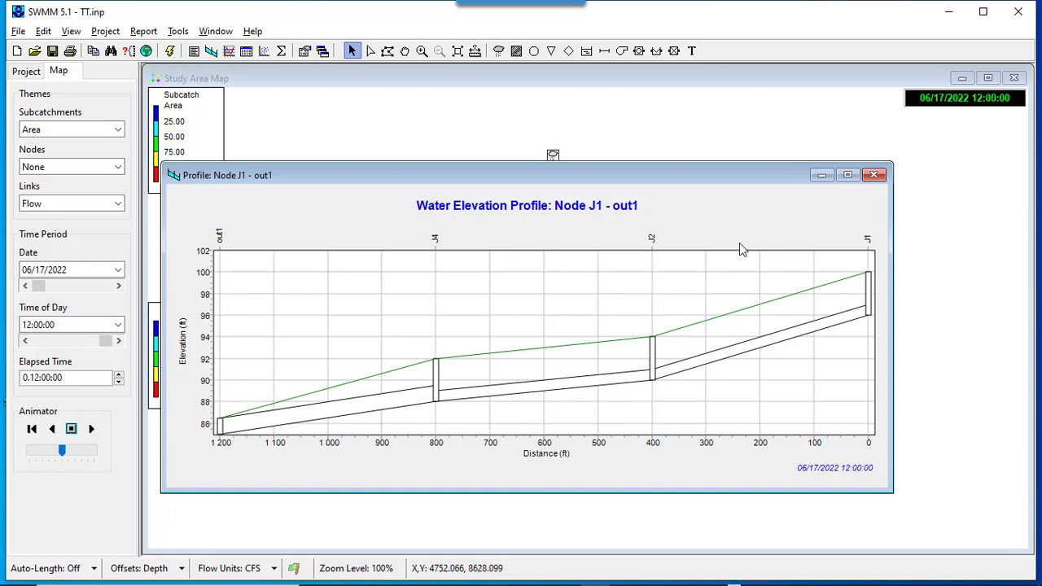
left_click(873, 176)
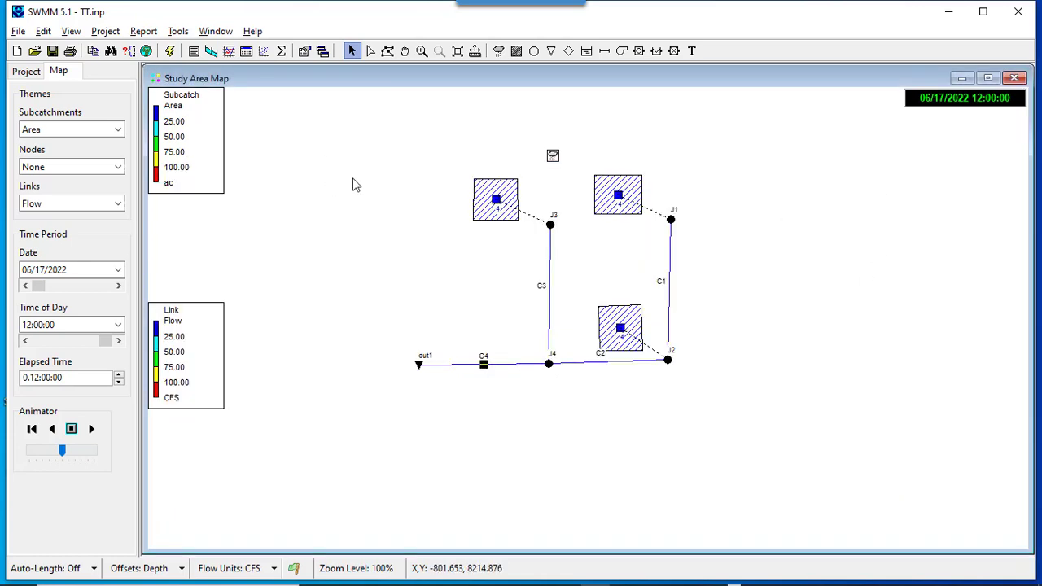
Open the time series plot selection for link C4's flow and leave it without plotting
left_click(229, 51)
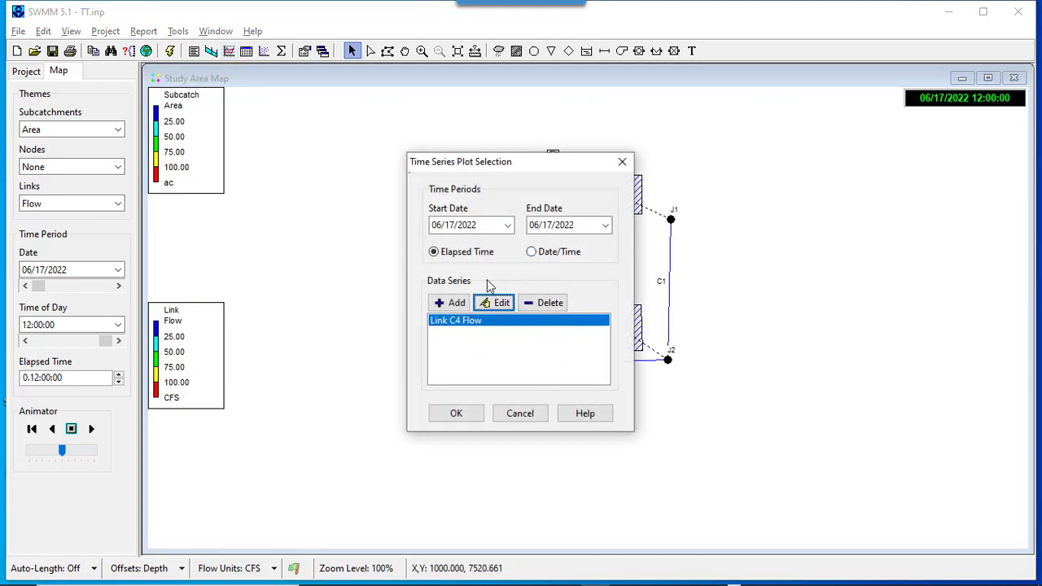
left_click(622, 161)
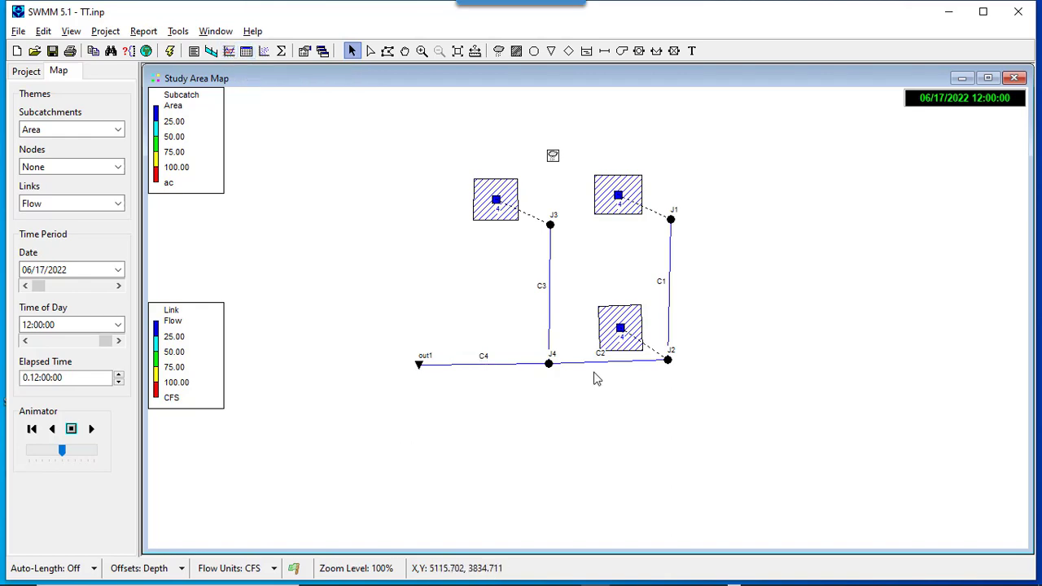
Switch to the SWMM manual in Foxit Reader and read the section on viewing the Summary Report and its node flooding table
key("alt+Tab")
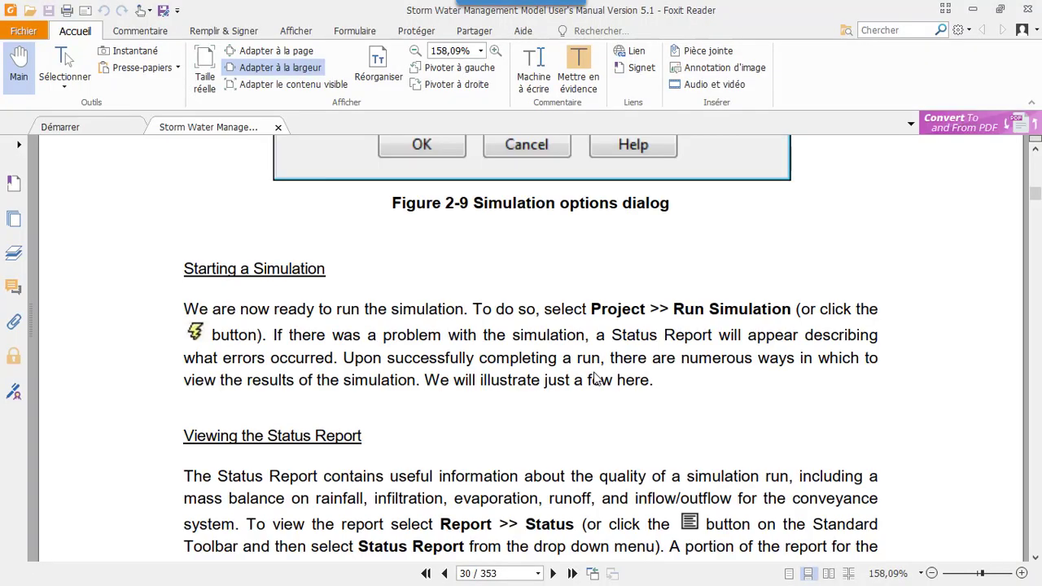
scroll(521, 390, "down", 6)
scroll(509, 370, "down", 10)
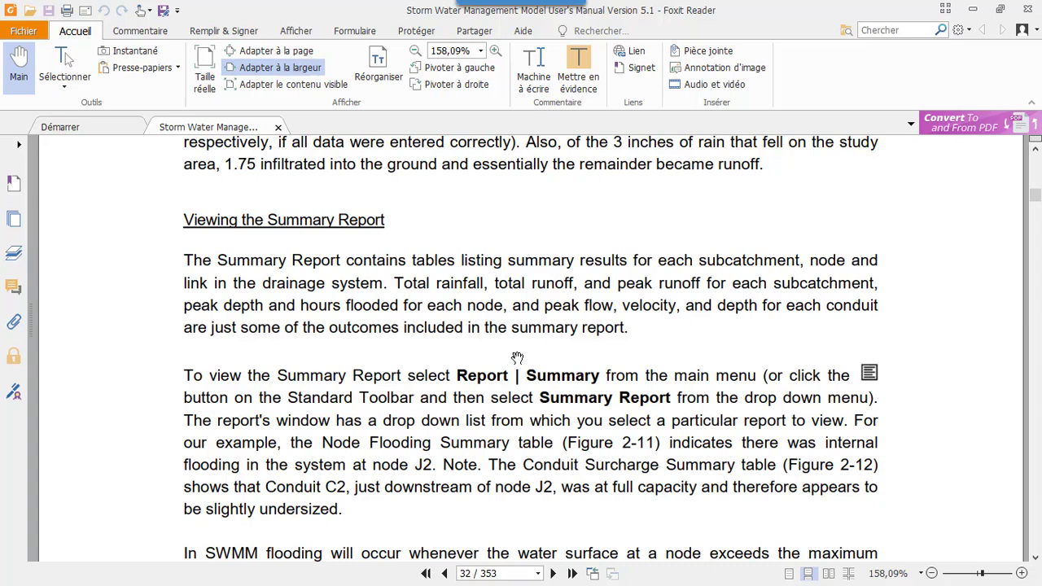
scroll(518, 356, "down", 5)
scroll(518, 356, "up", 5)
scroll(507, 449, "down", 3)
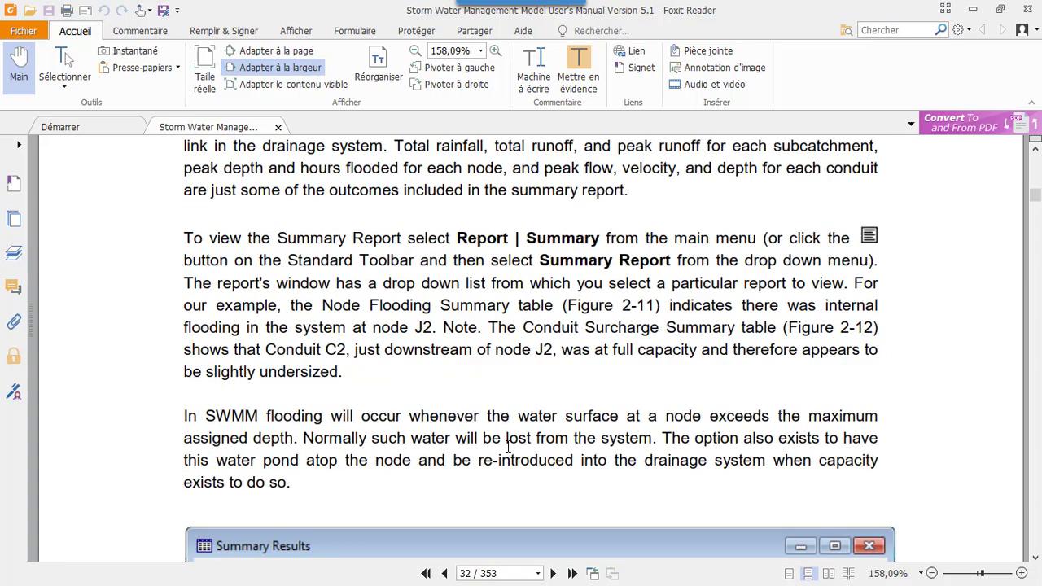
scroll(507, 446, "down", 6)
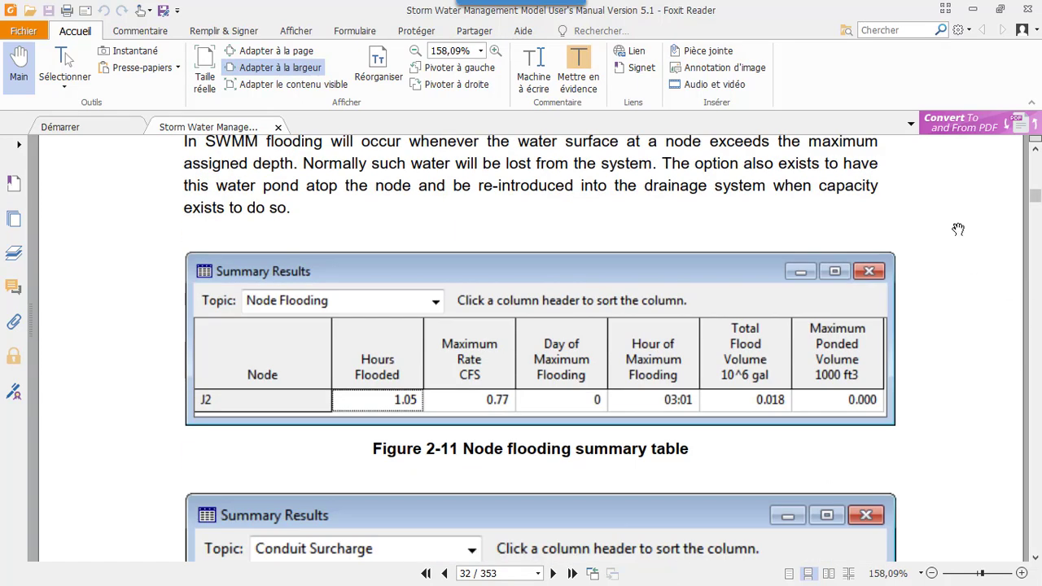
left_click(973, 9)
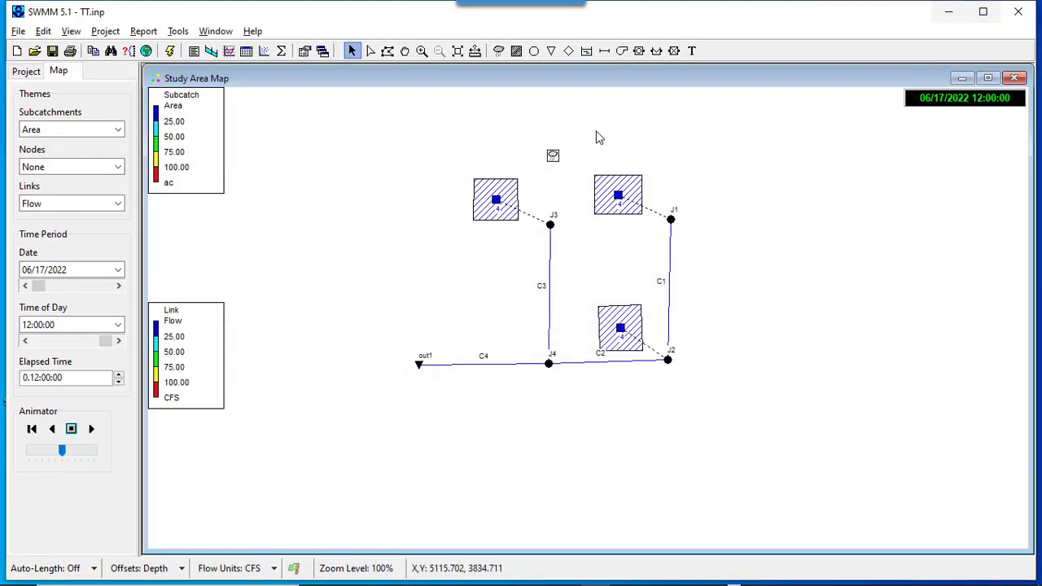
Open the simulation's Summary Results report and move its window lower over the map to examine the subcatchment runoff
left_click(144, 31)
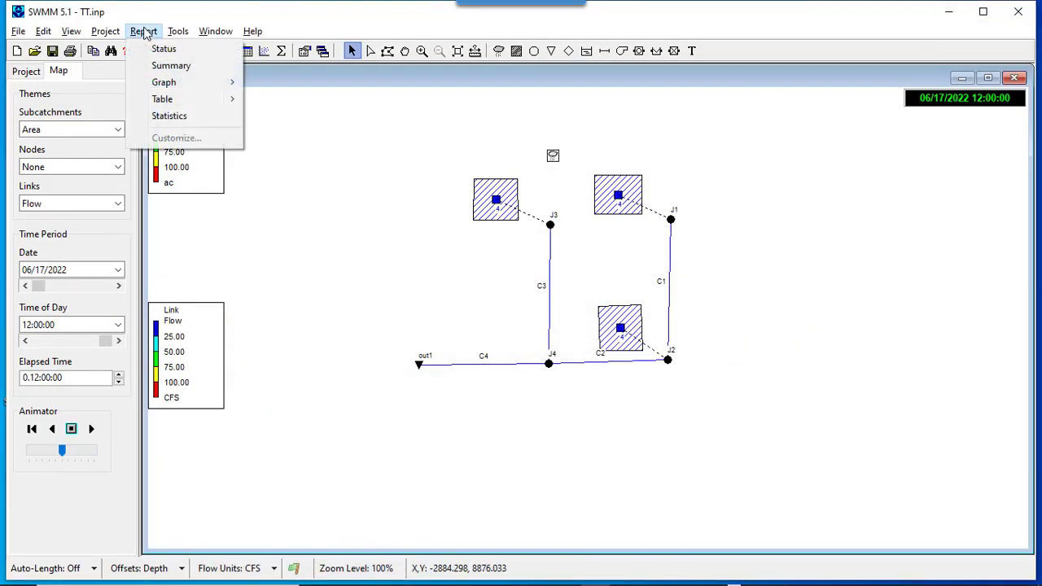
left_click(171, 65)
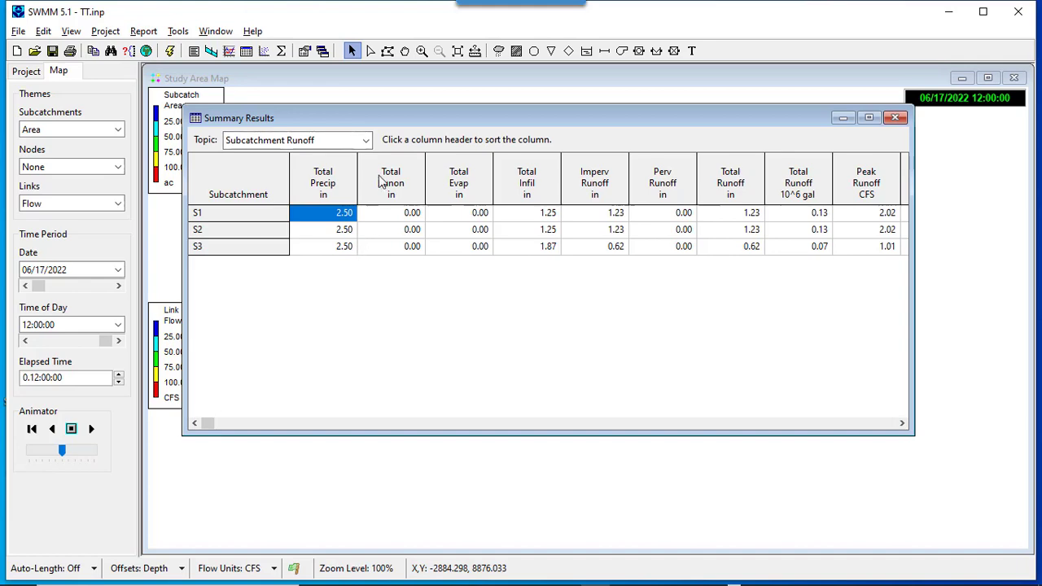
left_click_drag(389, 120, 358, 215)
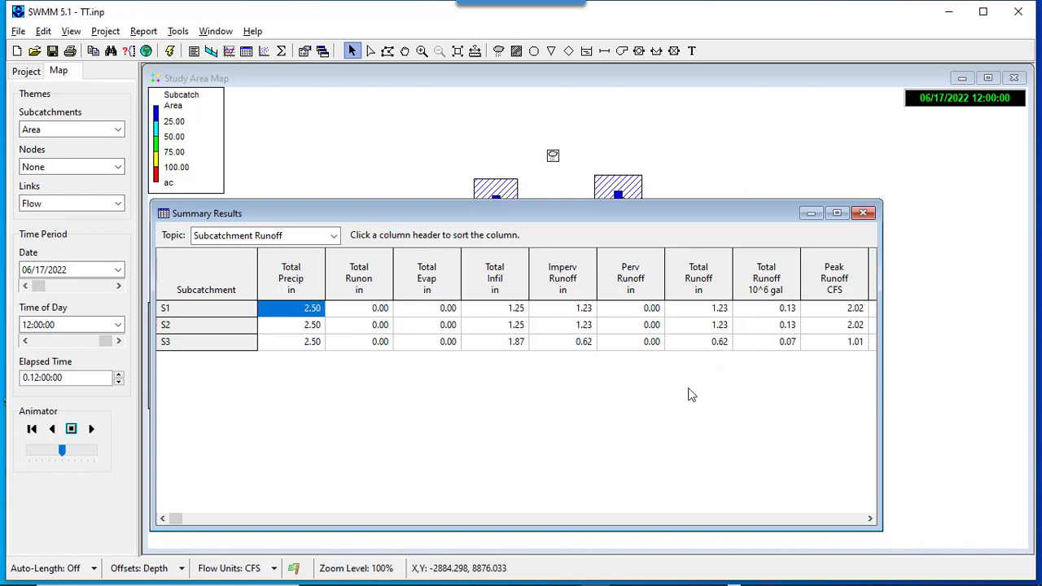
Examine the Node Depth and Node Flooding tables of the summary results
left_click(332, 236)
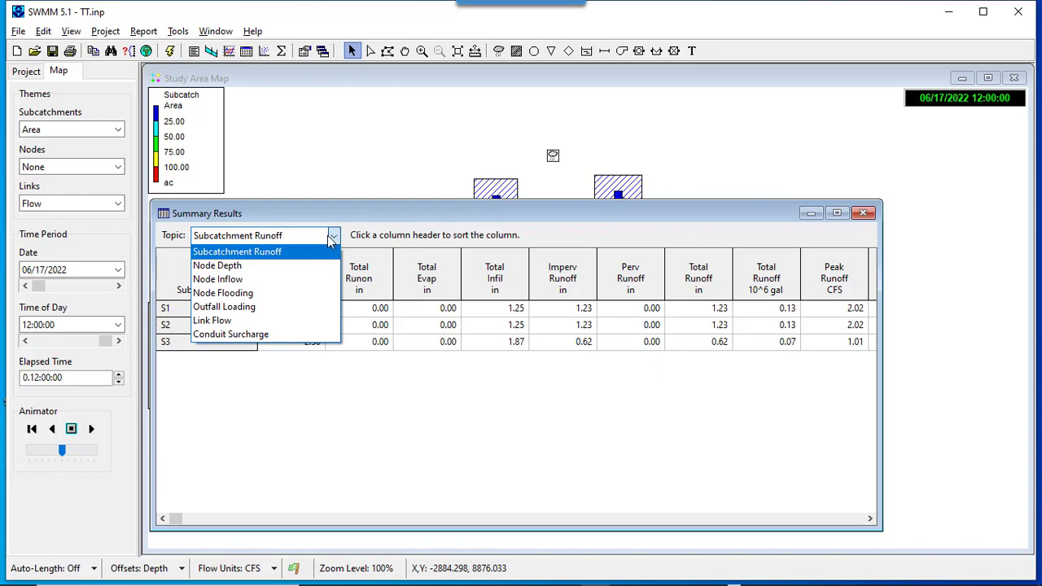
left_click(286, 267)
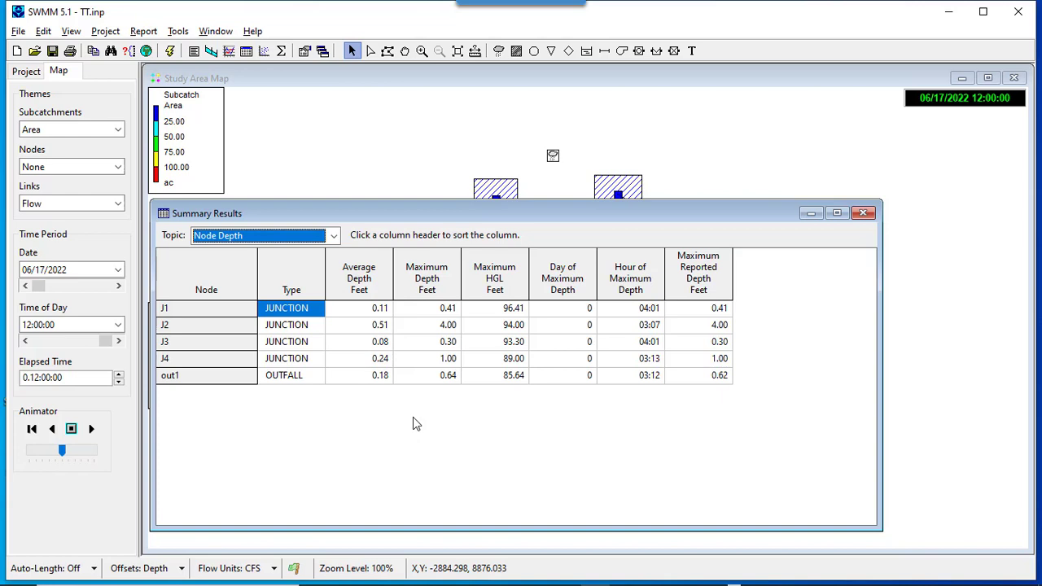
left_click(333, 236)
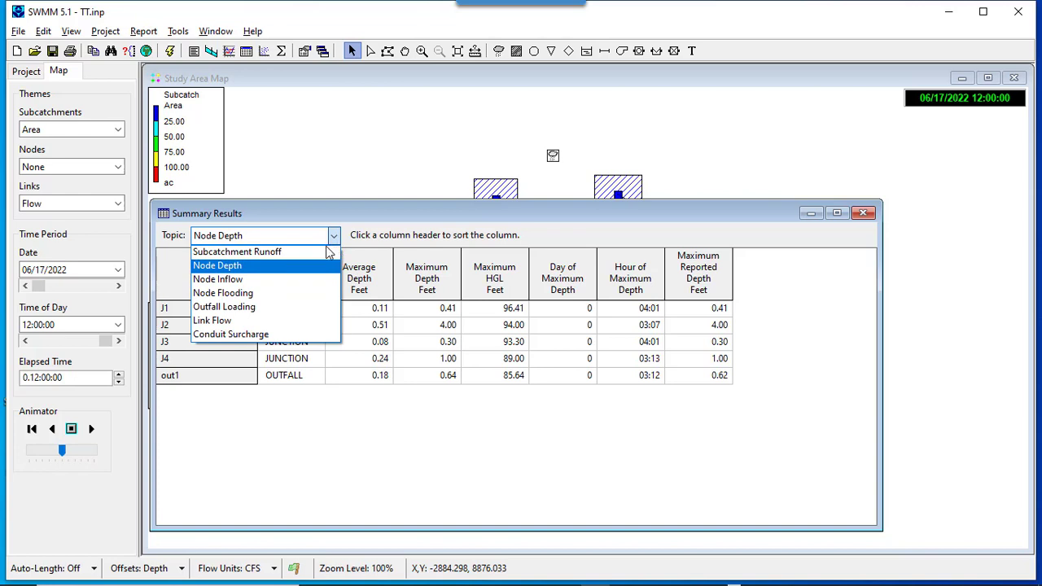
left_click(291, 293)
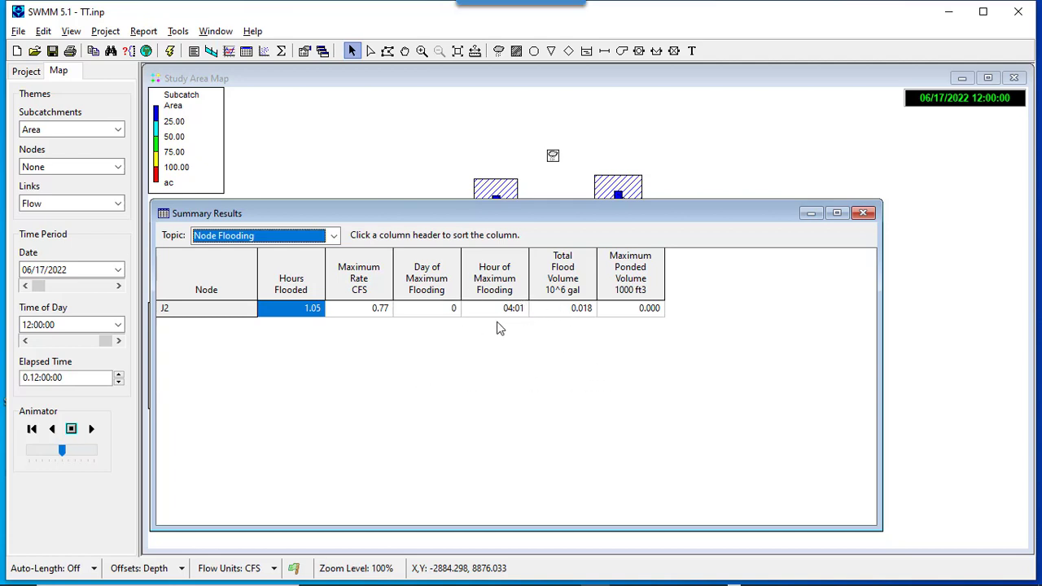
left_click_drag(538, 218, 502, 186)
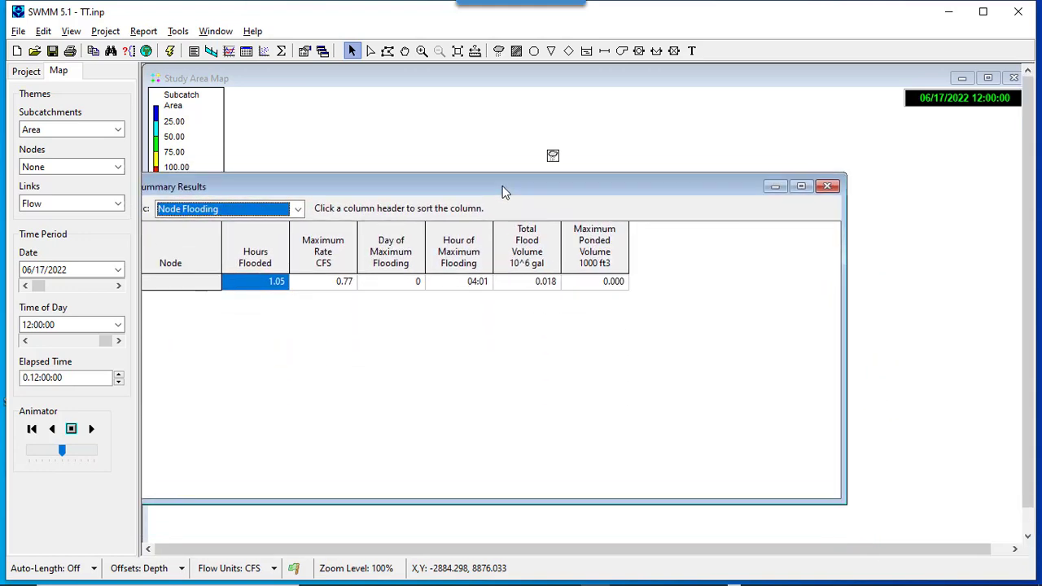
Examine the Outfall Loading and Link Flow tables of the summary results
left_click(298, 213)
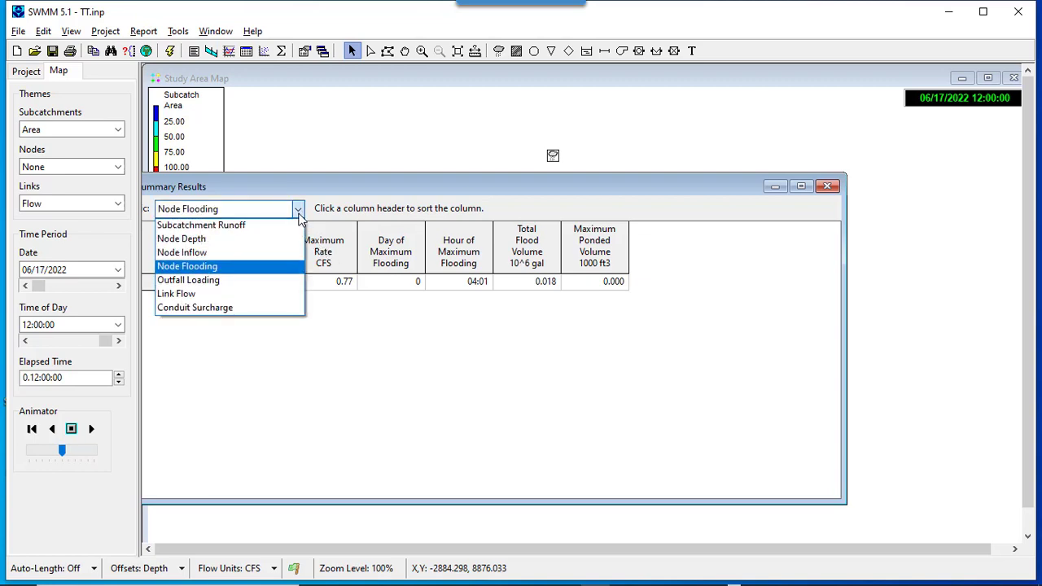
left_click(269, 279)
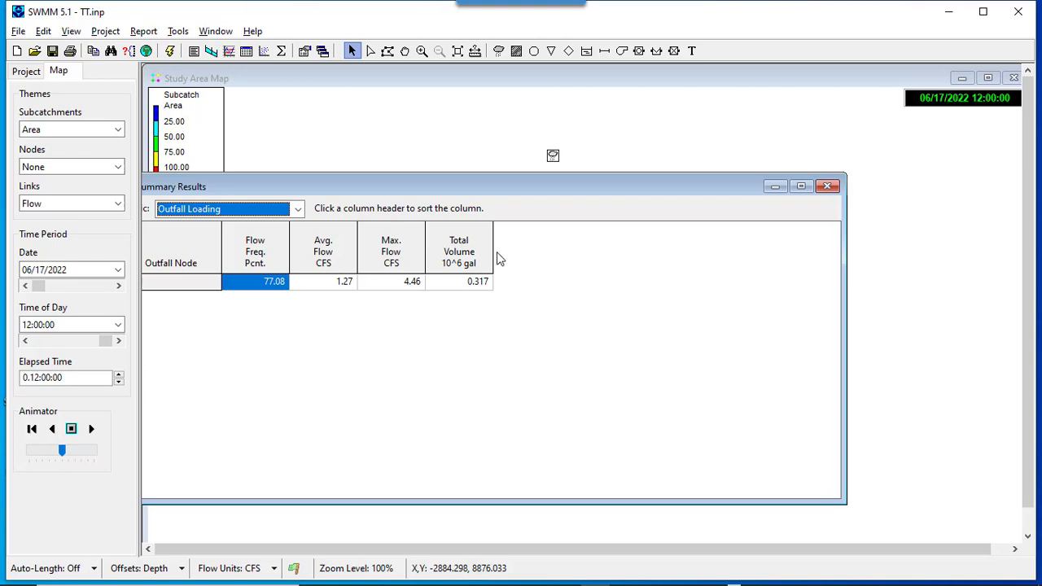
left_click(298, 210)
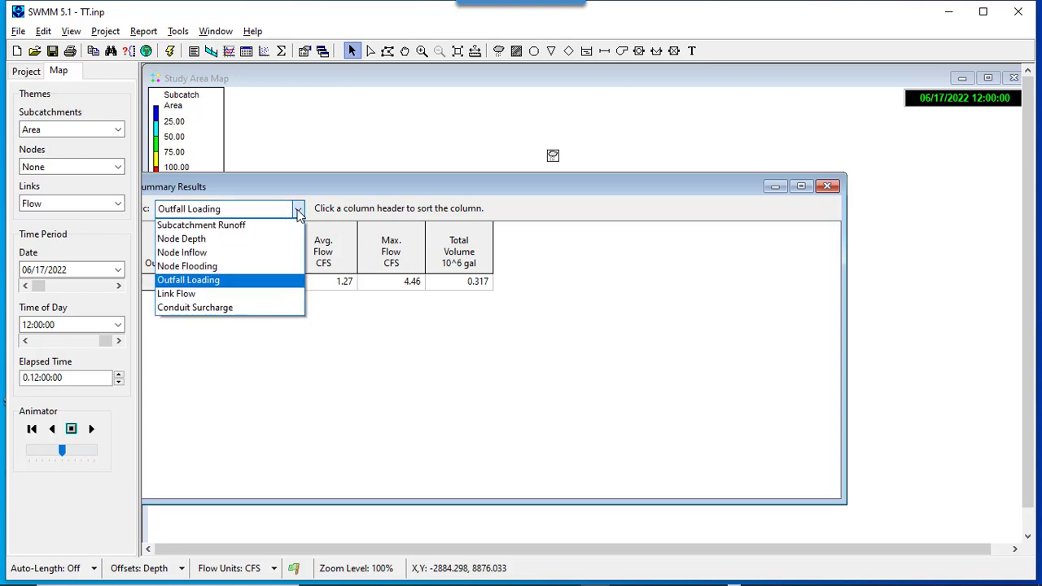
left_click(264, 294)
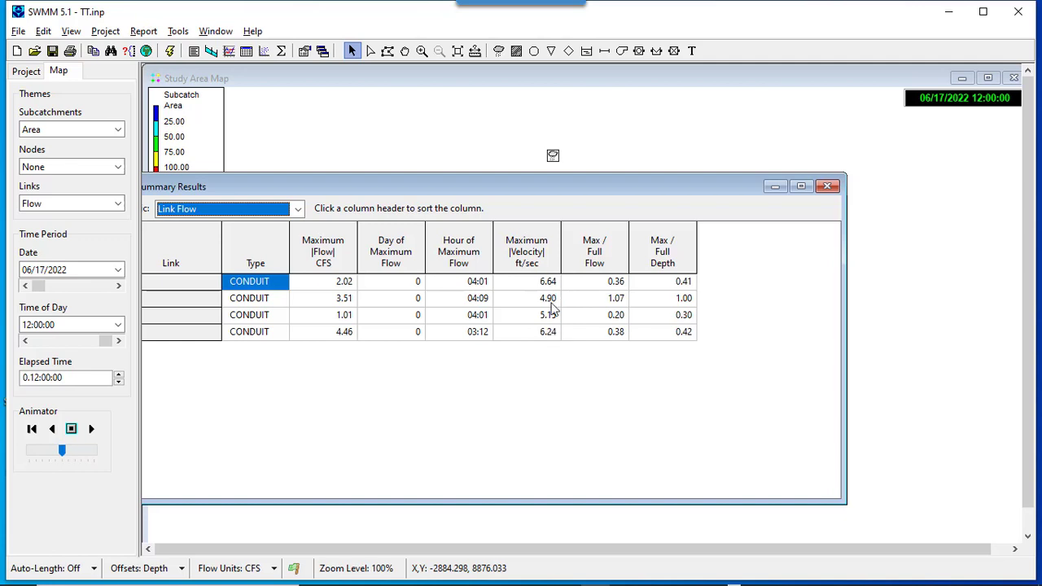
Examine the Conduit Surcharge table of the summary results, and close the report to return to the study area map
left_click(300, 209)
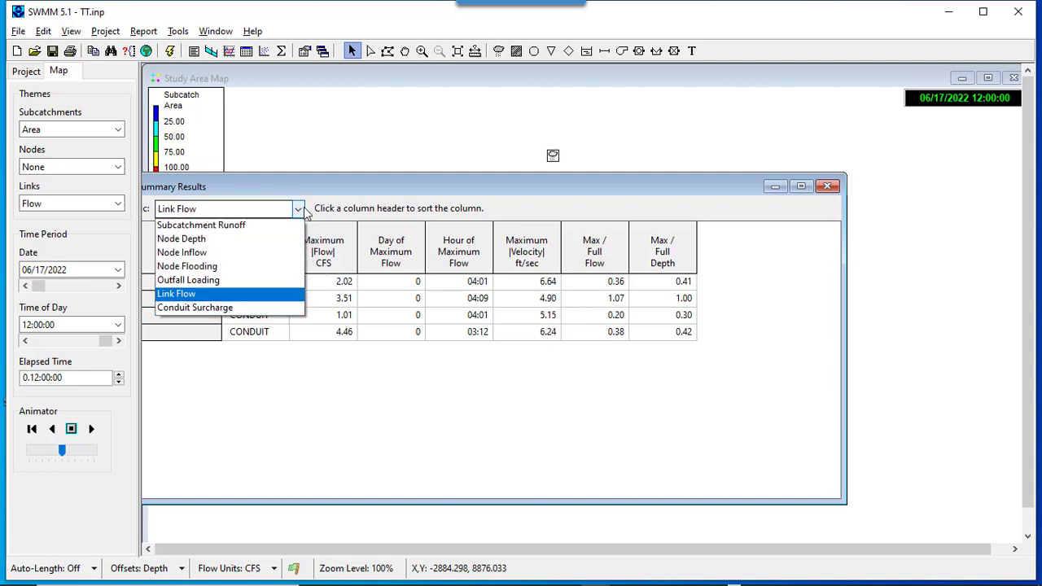
left_click(267, 313)
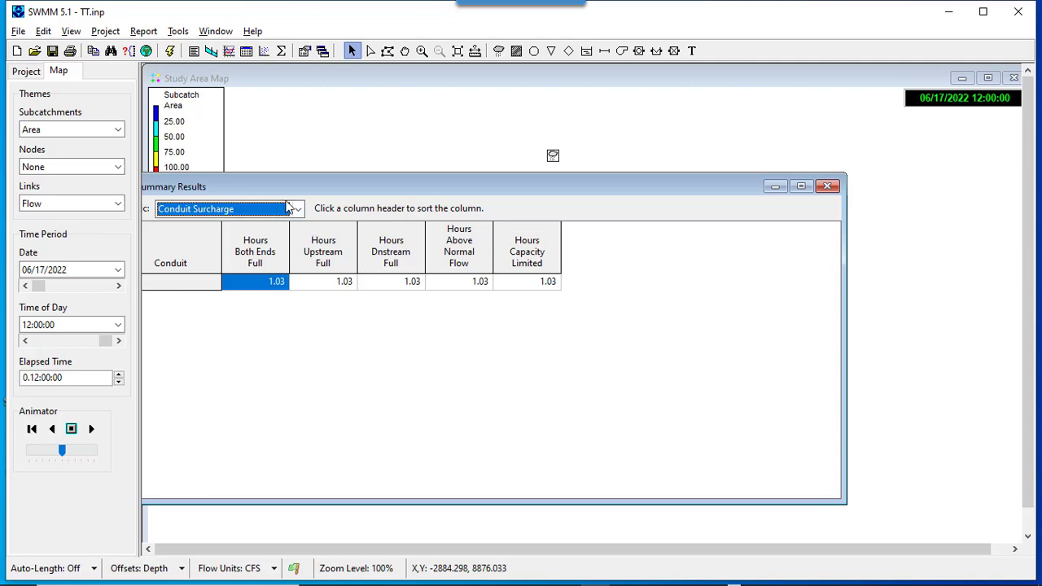
left_click(827, 187)
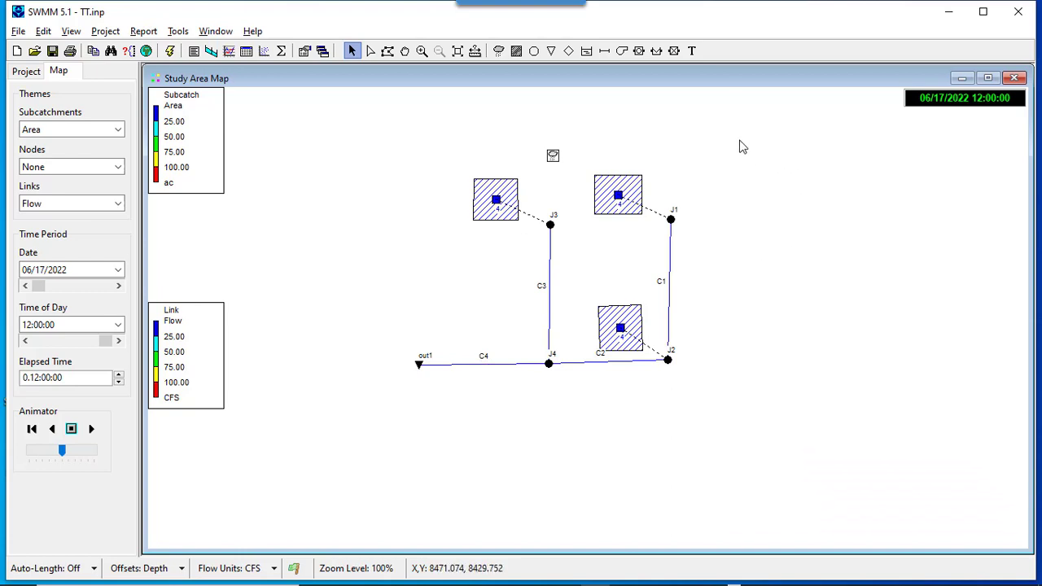
left_click(714, 113)
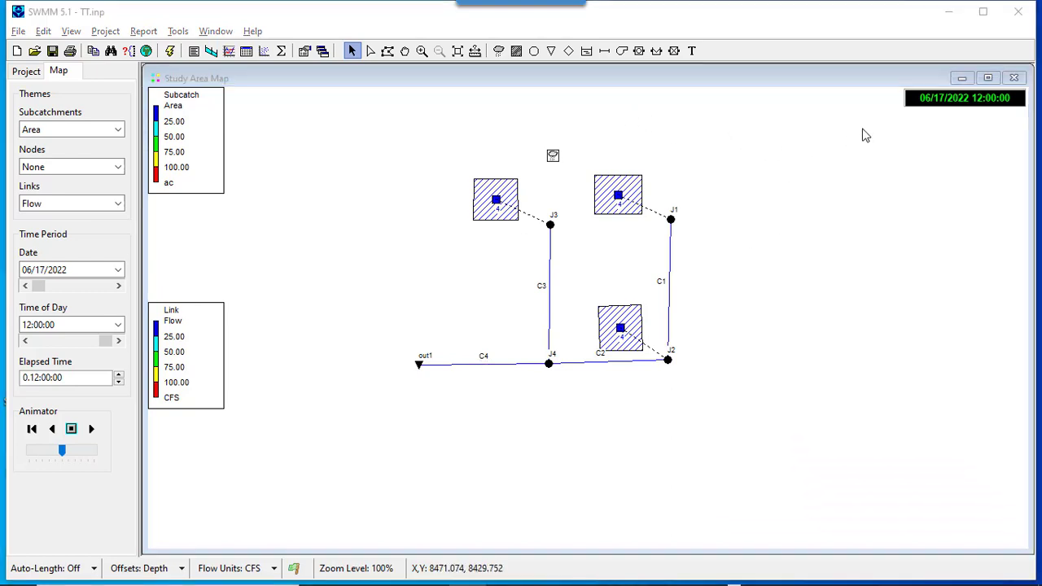